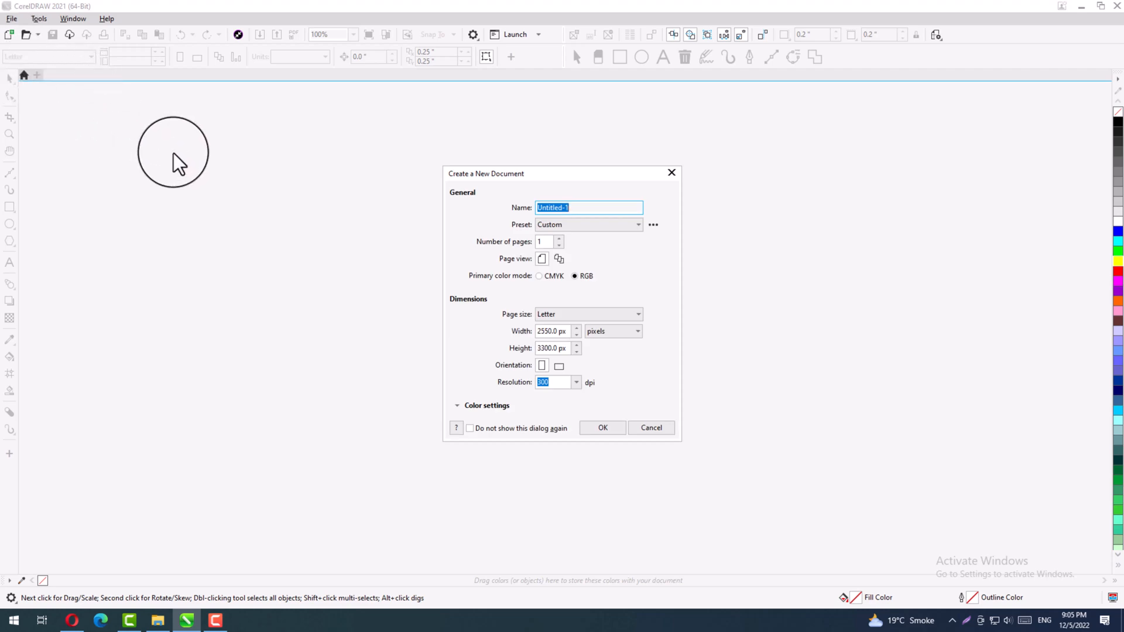
Create a new one-page RGB document at Letter size, measured in pixels, with 300 dpi resolution
{"action": "left_click", "coordinate": [583, 277]}
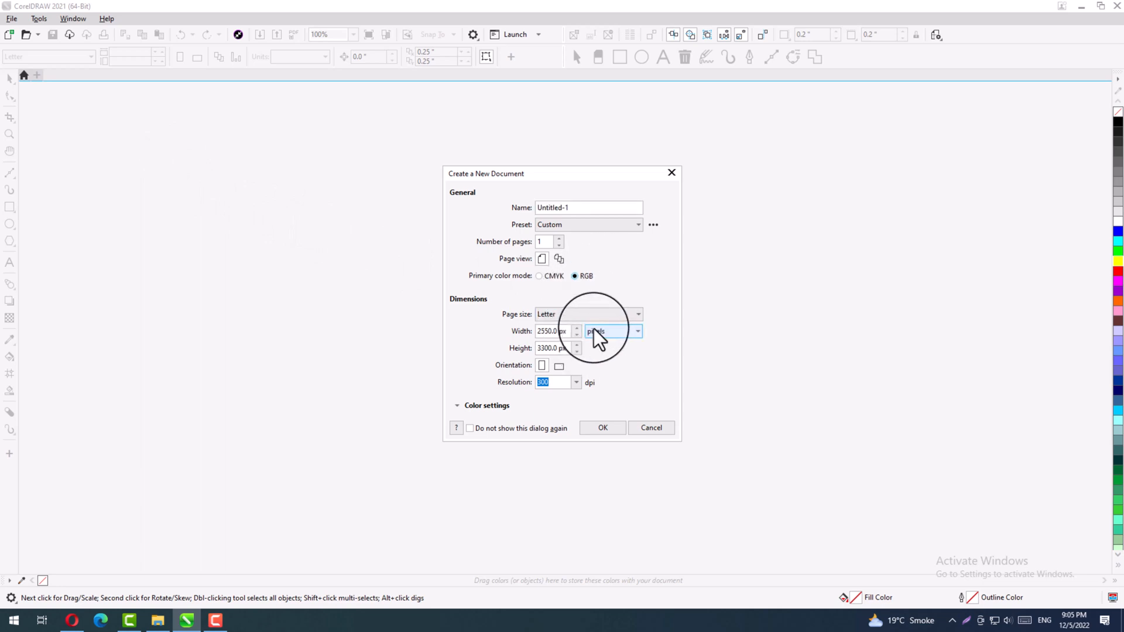
{"action": "left_click", "coordinate": [616, 430]}
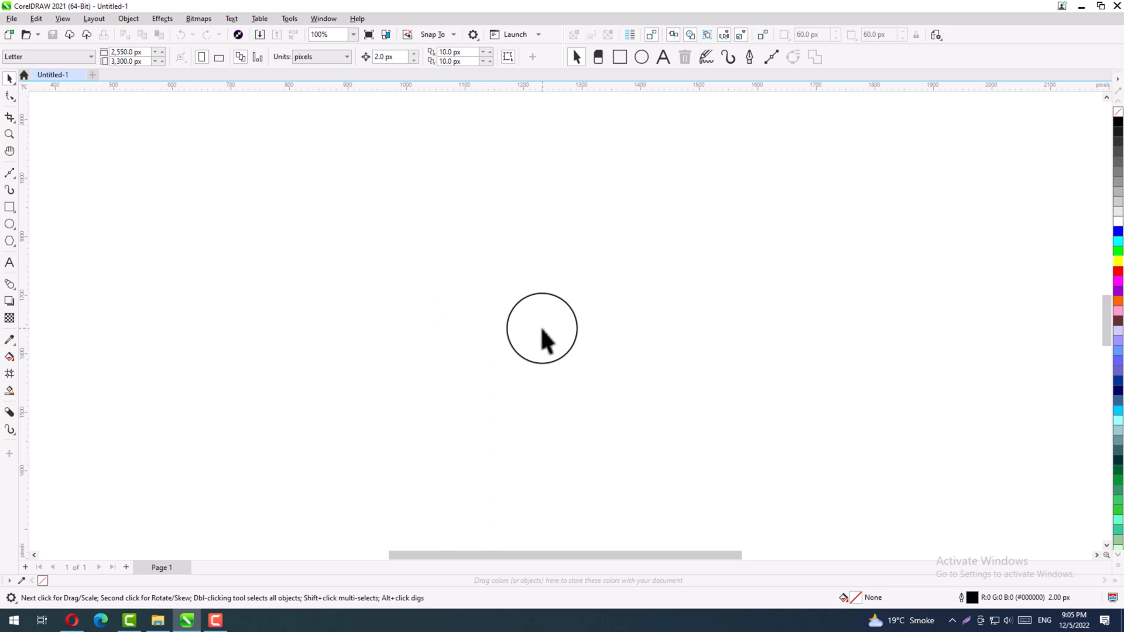
Draw a rectangle on the page and set its size to 1080 × 1080 px
{"action": "left_click", "coordinate": [8, 207]}
{"action": "left_click_drag", "start_coordinate": [364, 192], "coordinate": [588, 423]}
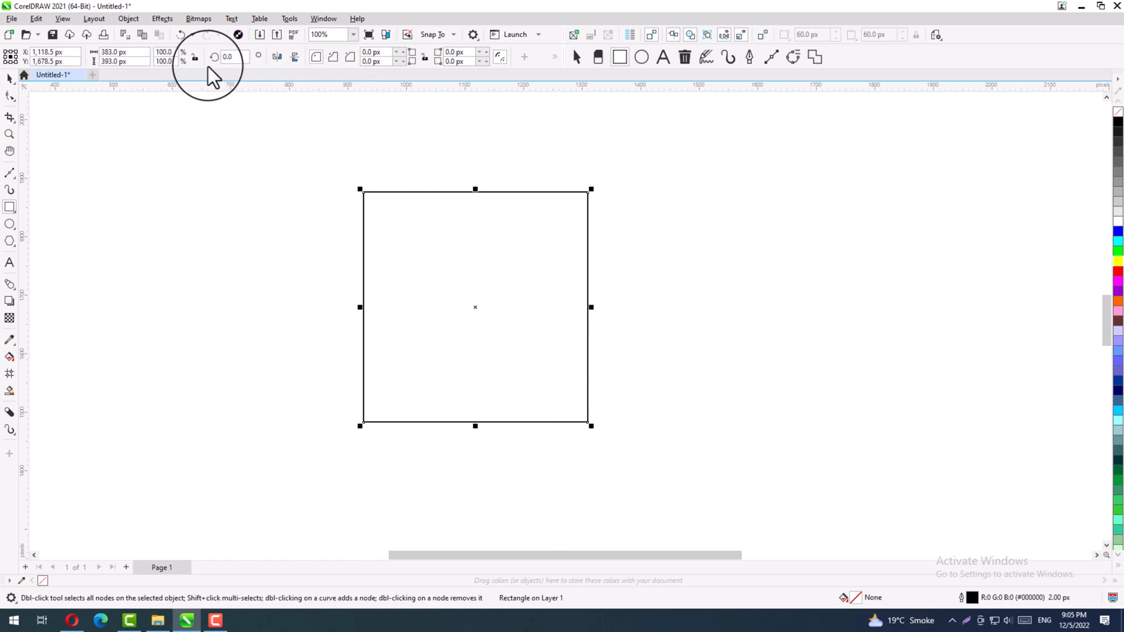
{"action": "left_click", "coordinate": [133, 53]}
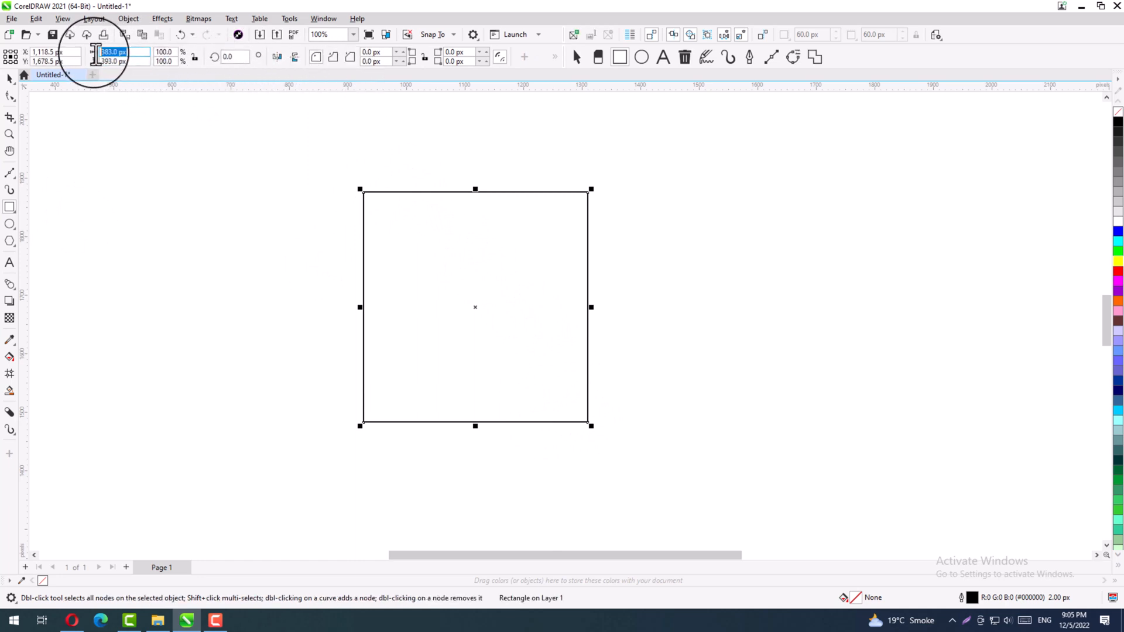
{"action": "type", "text": "1080"}
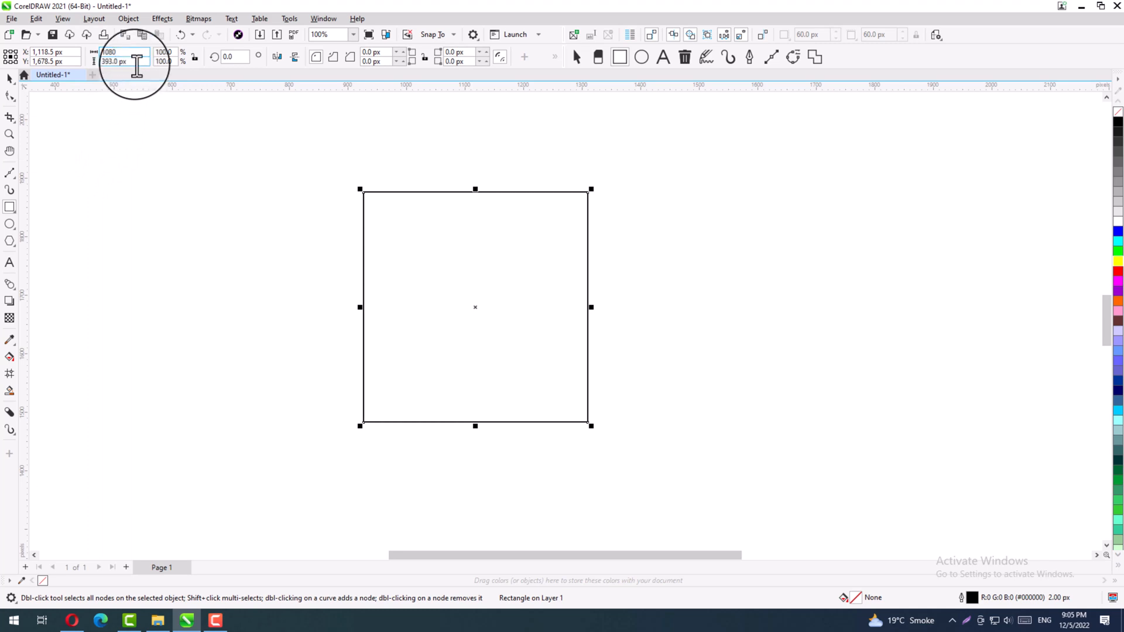
{"action": "key", "text": "Tab"}
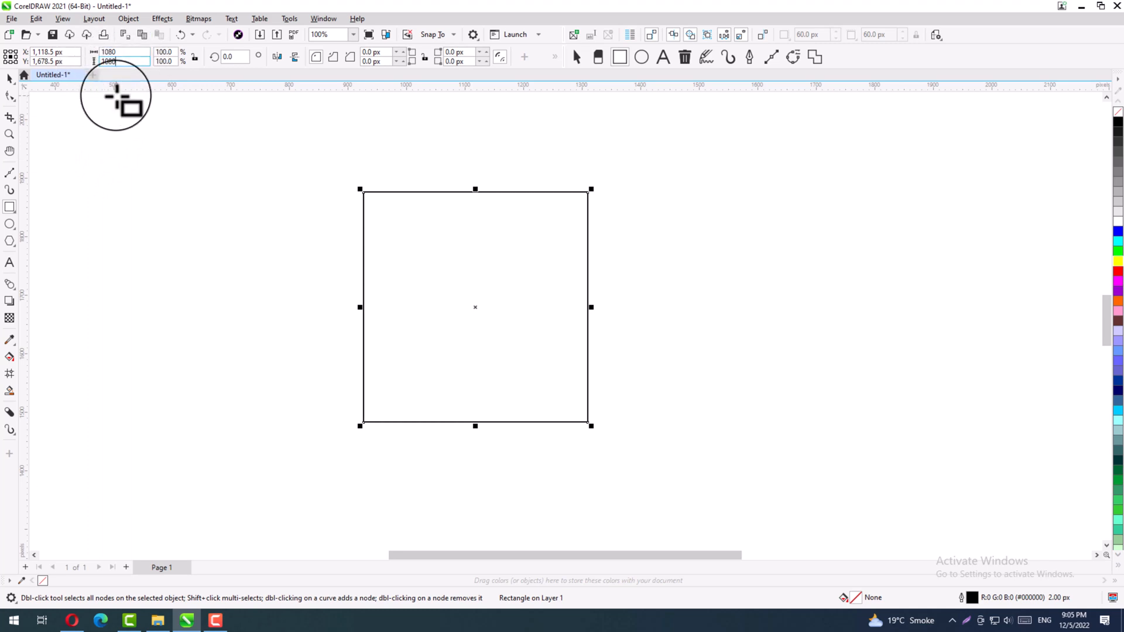
{"action": "key", "text": "Return"}
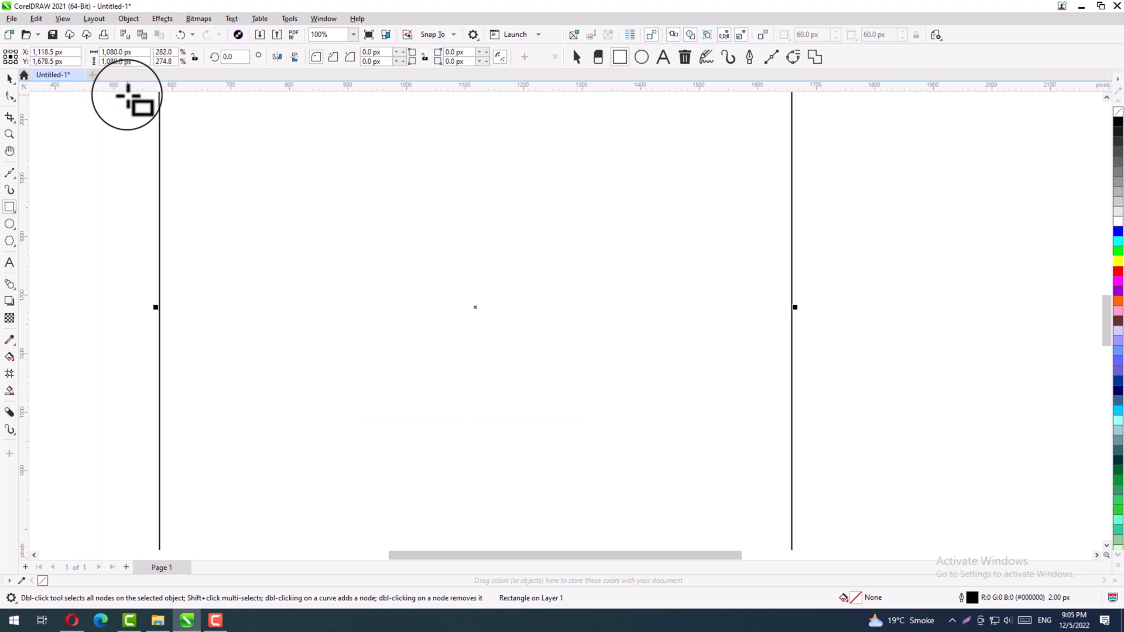
{"action": "key", "text": "F4"}
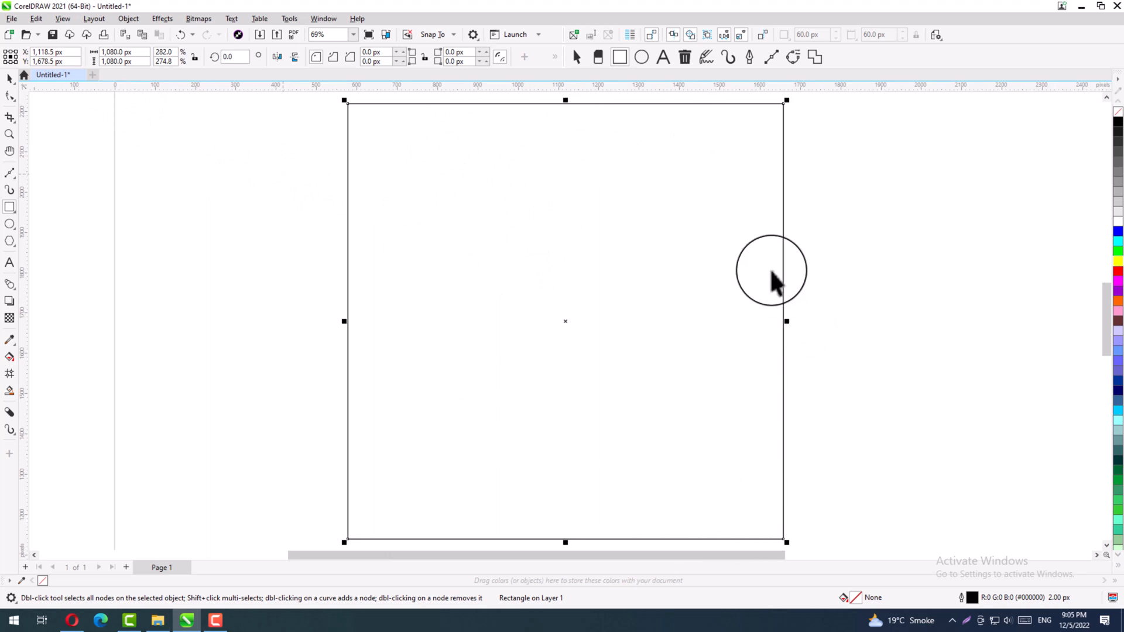
Move the square to the right on the page, centred at about X 1390 px, Y 1676 px
{"action": "key", "text": "space"}
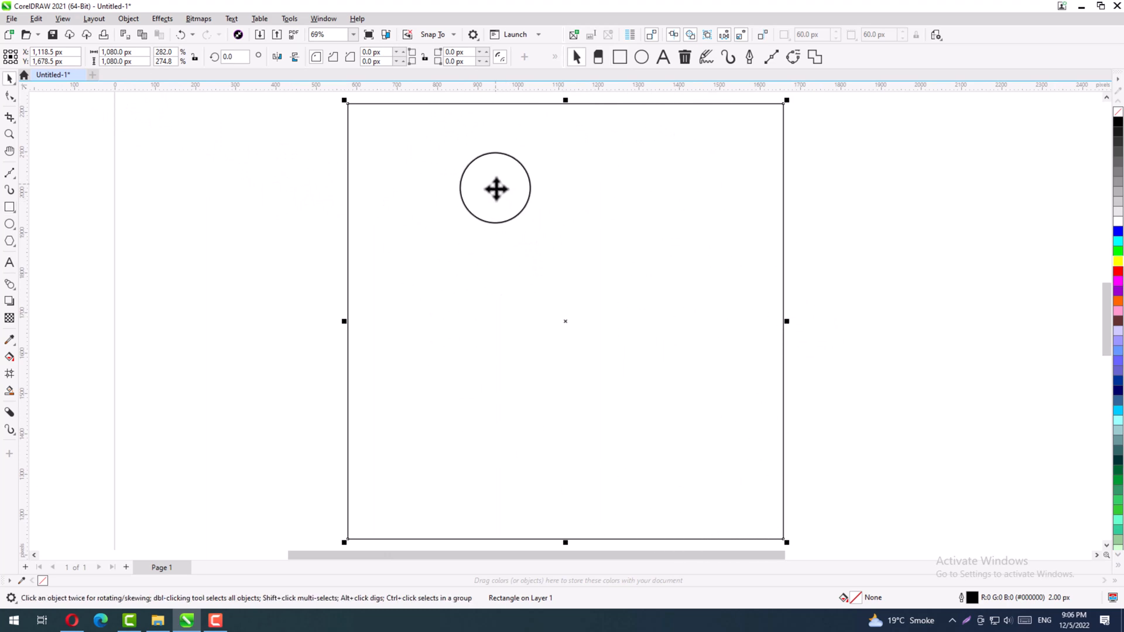
{"action": "left_click", "coordinate": [296, 250]}
{"action": "left_click", "coordinate": [514, 313]}
{"action": "left_click_drag", "start_coordinate": [482, 265], "coordinate": [553, 296]}
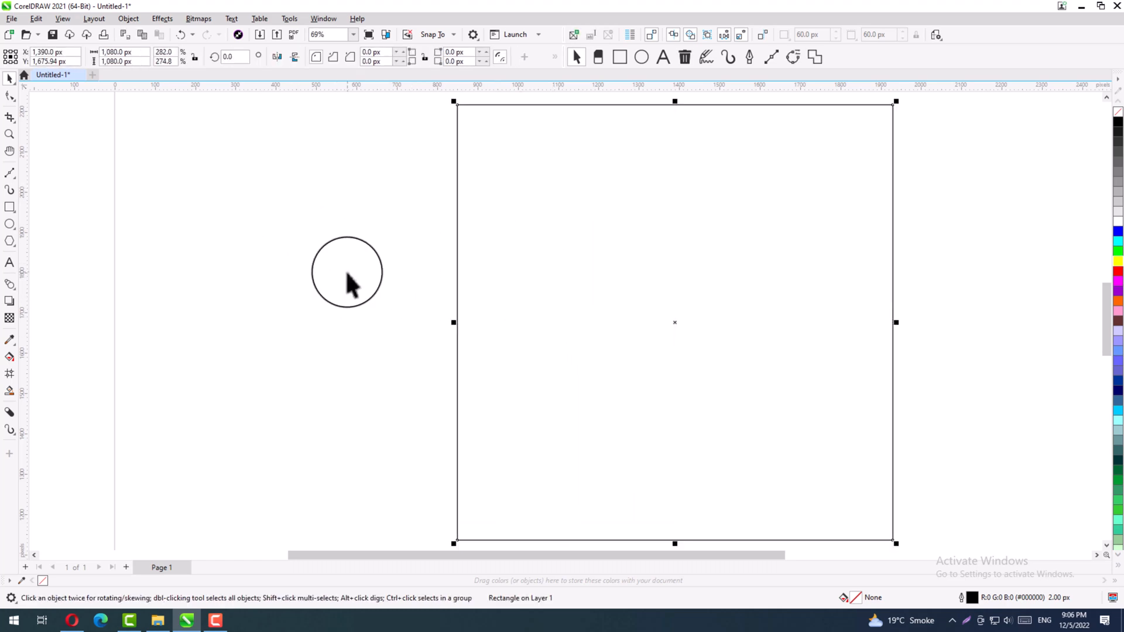
{"action": "left_click", "coordinate": [349, 274]}
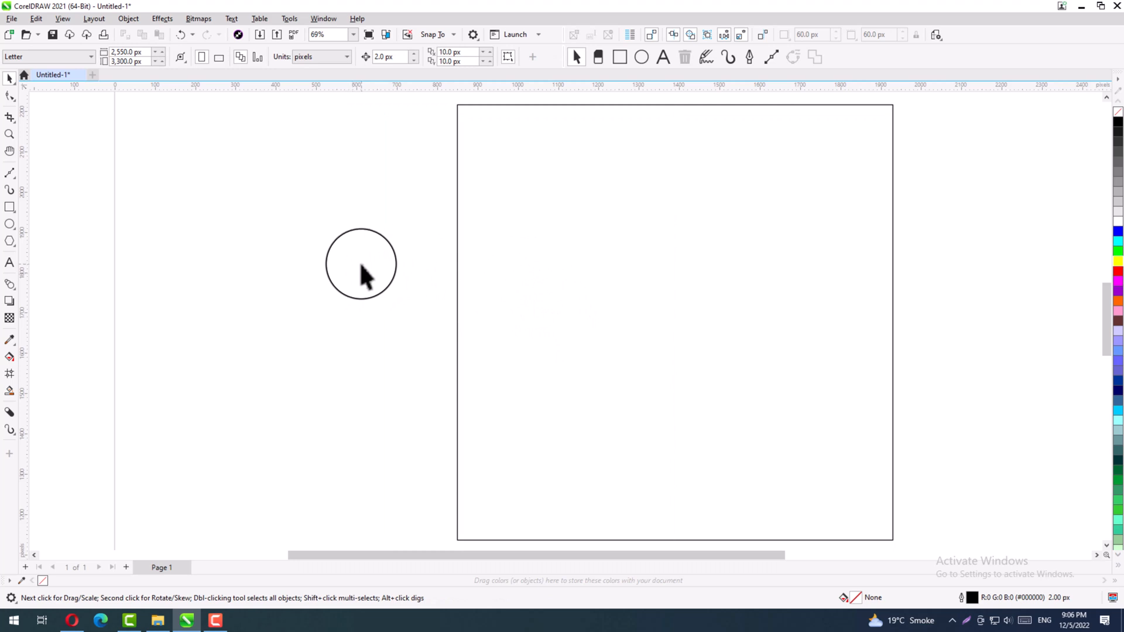
Make a smaller rectangle copy of the square, about 540 × 563 px, in its upper-right corner
{"action": "left_click", "coordinate": [501, 388]}
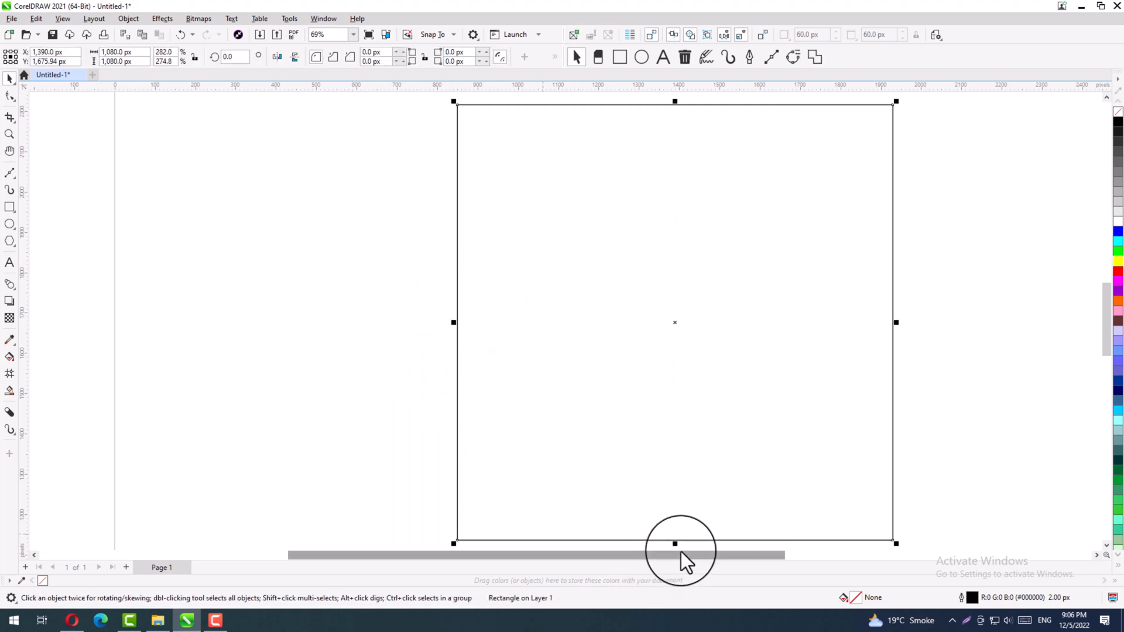
{"action": "left_click_drag", "start_coordinate": [676, 545], "coordinate": [709, 294]}
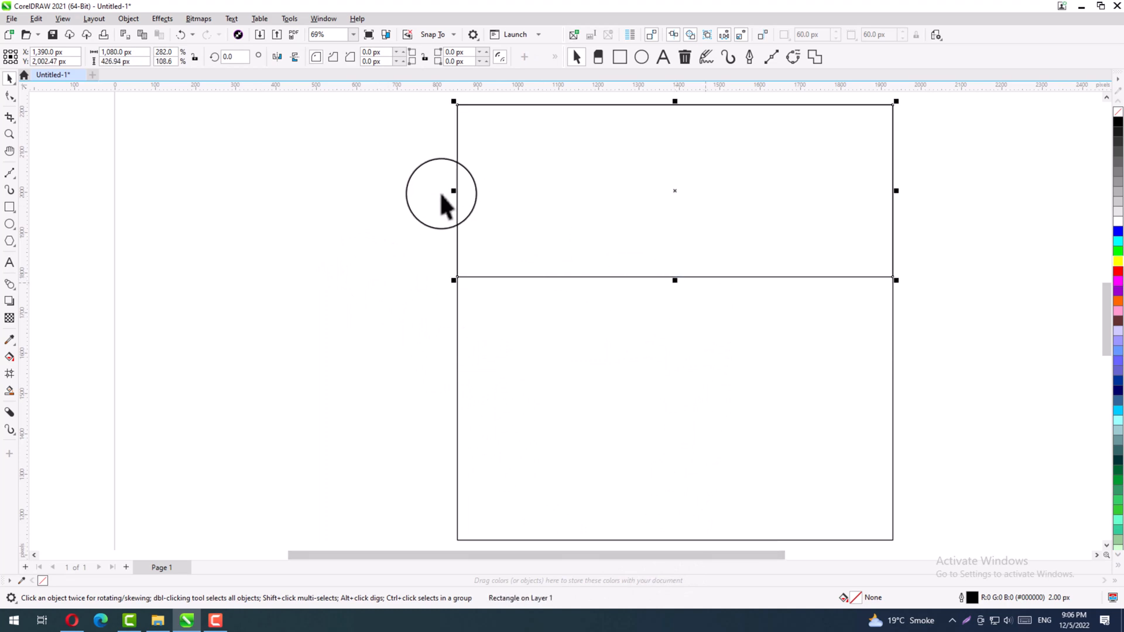
{"action": "left_click_drag", "start_coordinate": [454, 190], "coordinate": [672, 191]}
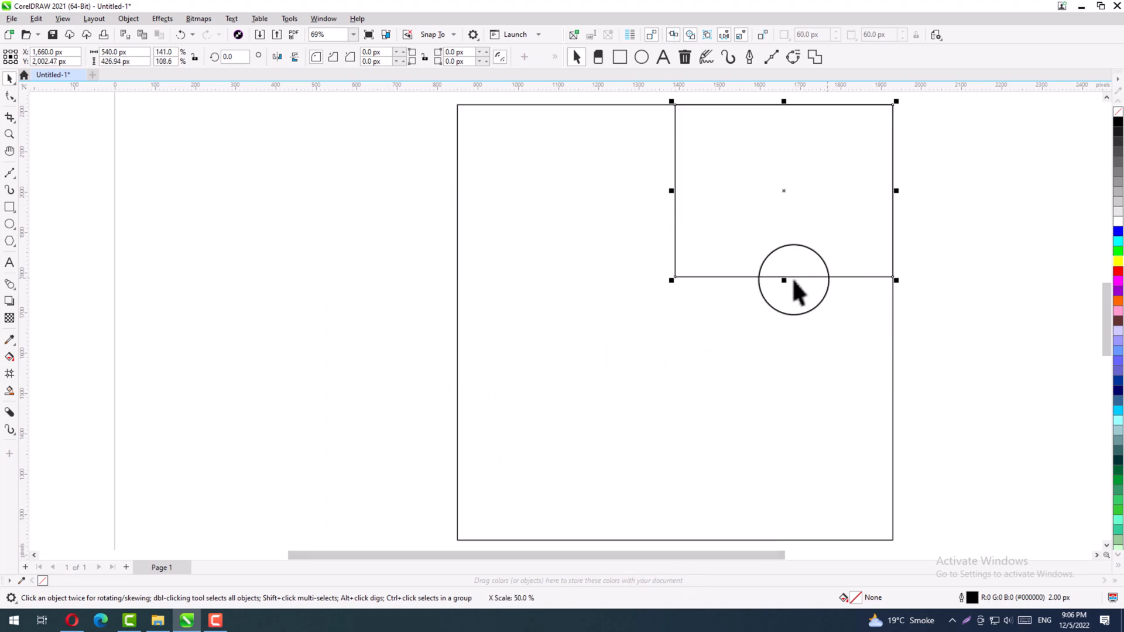
{"action": "left_click_drag", "start_coordinate": [785, 281], "coordinate": [785, 335]}
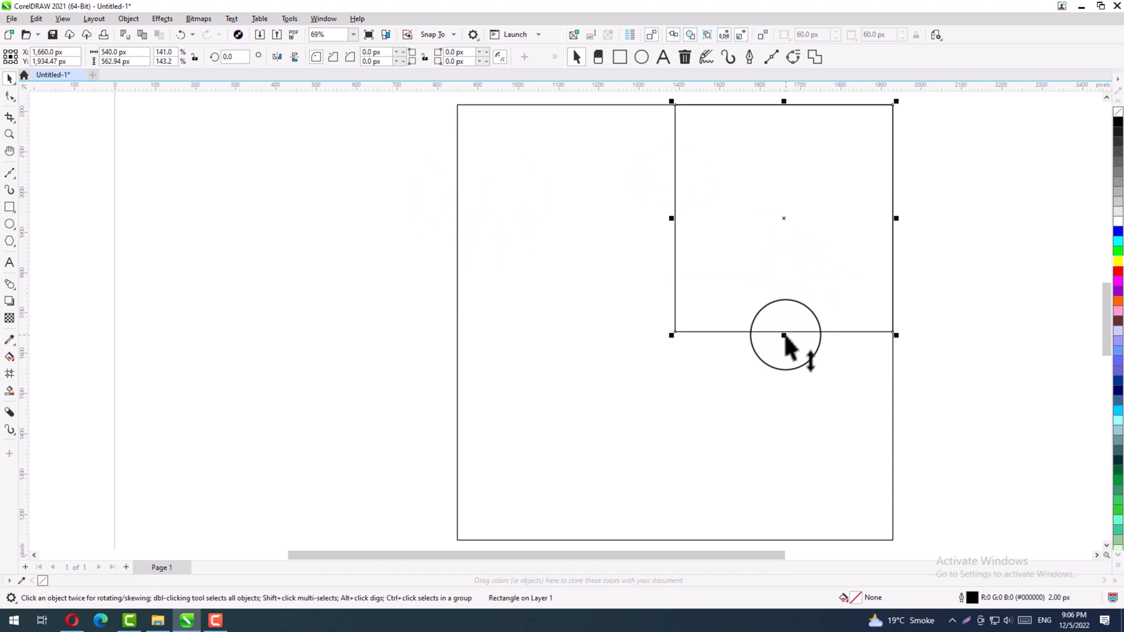
Add a node on the small rectangle's left edge and delete its lower-left nodes to round that corner
{"action": "left_click", "coordinate": [9, 97]}
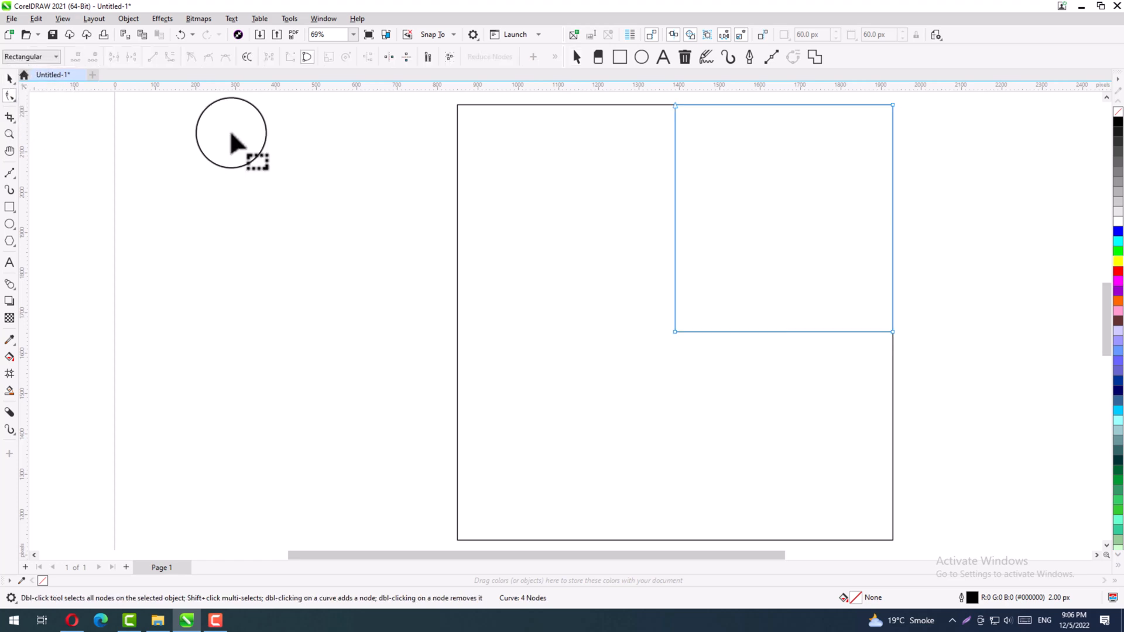
{"action": "left_click", "coordinate": [675, 234]}
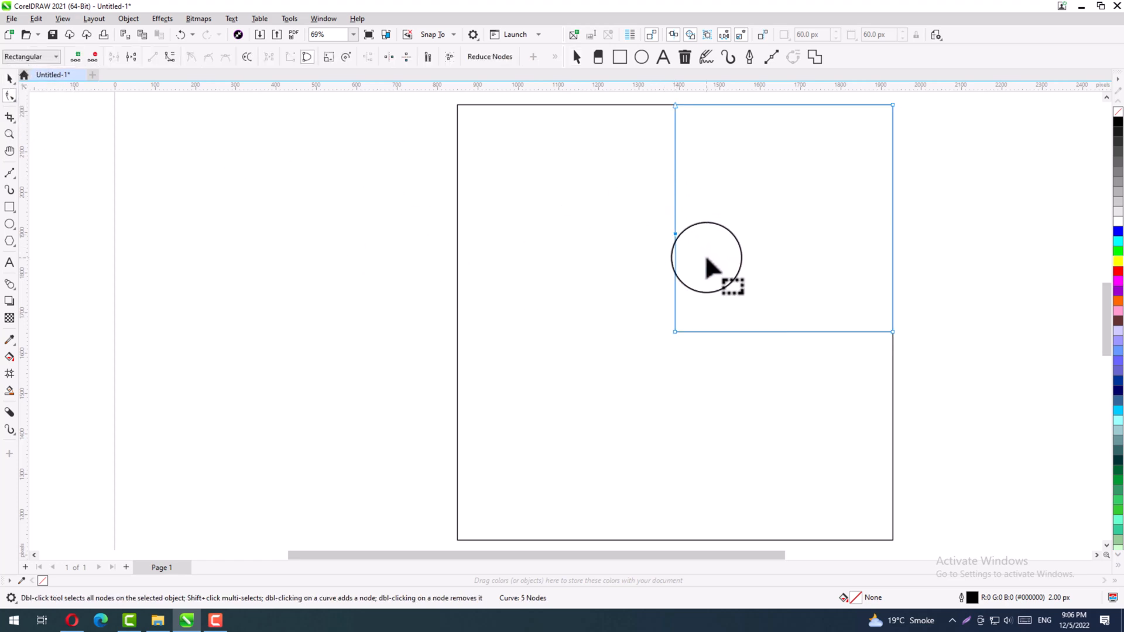
{"action": "left_click_drag", "start_coordinate": [603, 201], "coordinate": [722, 344]}
{"action": "key", "text": "Delete"}
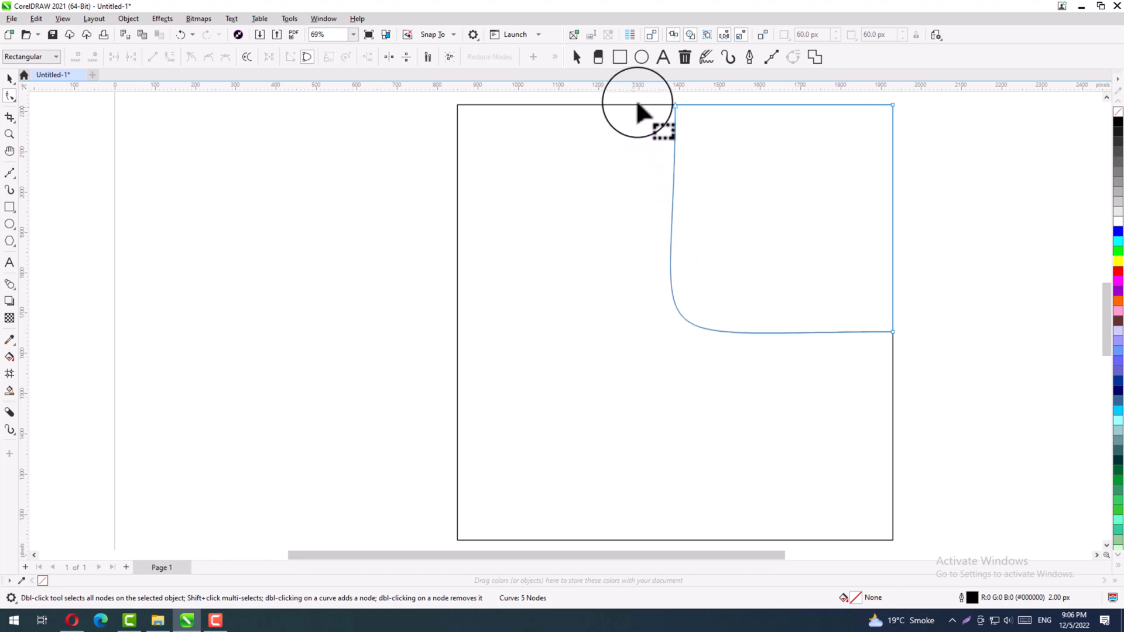
Try bending the small shape's rounded edge into a wide arc with curve nodes, and delete the shape
{"action": "left_click_drag", "start_coordinate": [638, 99], "coordinate": [918, 389]}
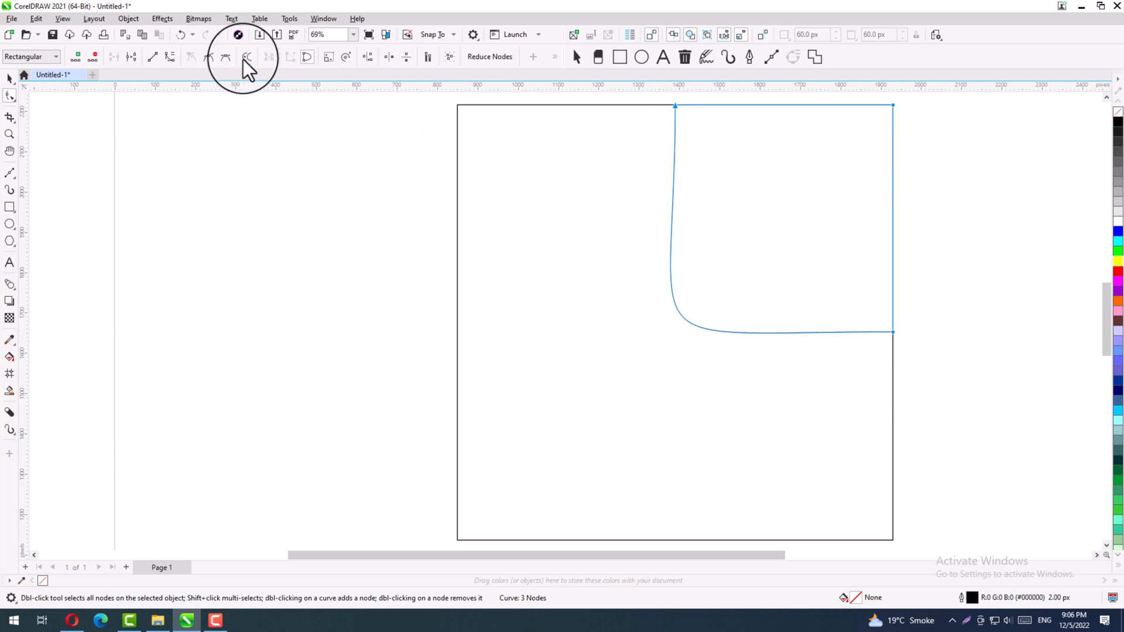
{"action": "left_click", "coordinate": [170, 56]}
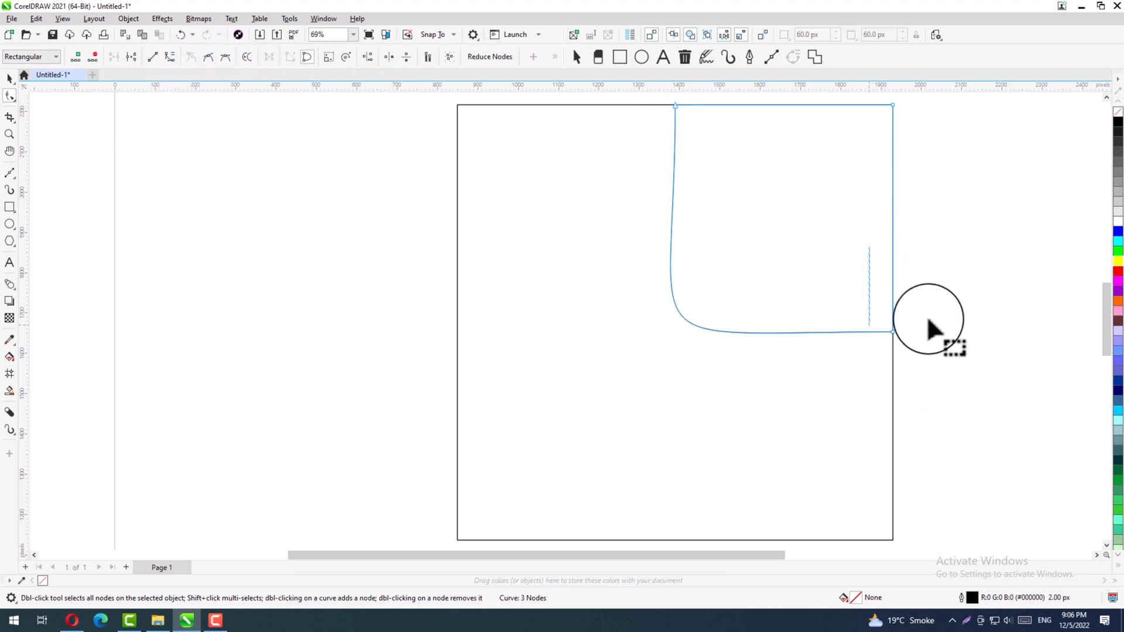
{"action": "left_click_drag", "start_coordinate": [622, 332], "coordinate": [602, 185]}
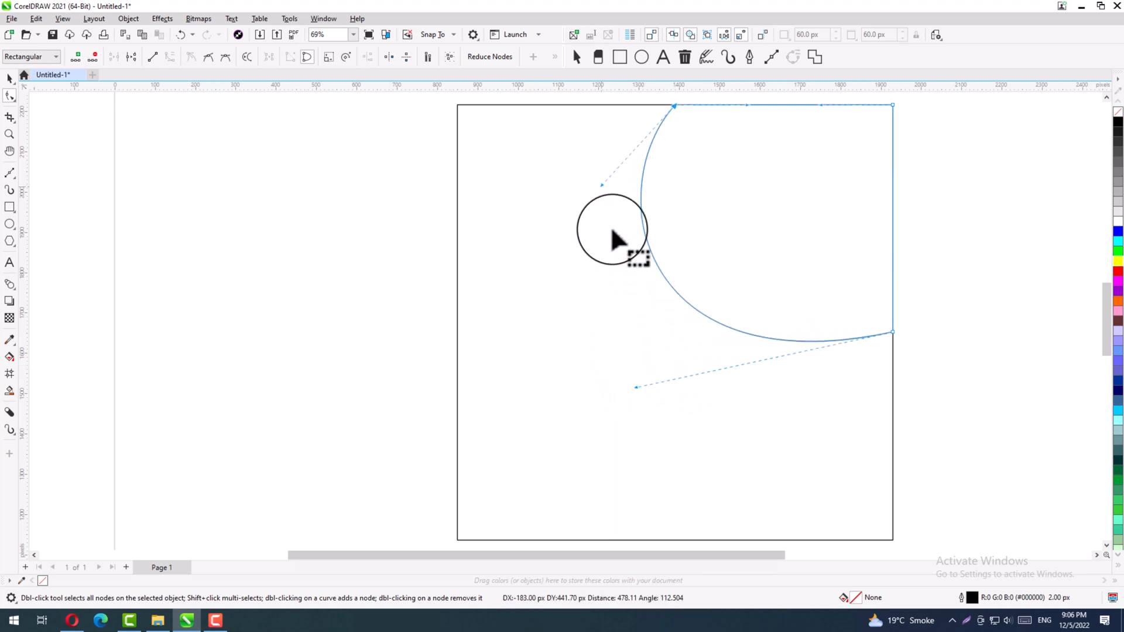
{"action": "left_click_drag", "start_coordinate": [636, 388], "coordinate": [665, 444]}
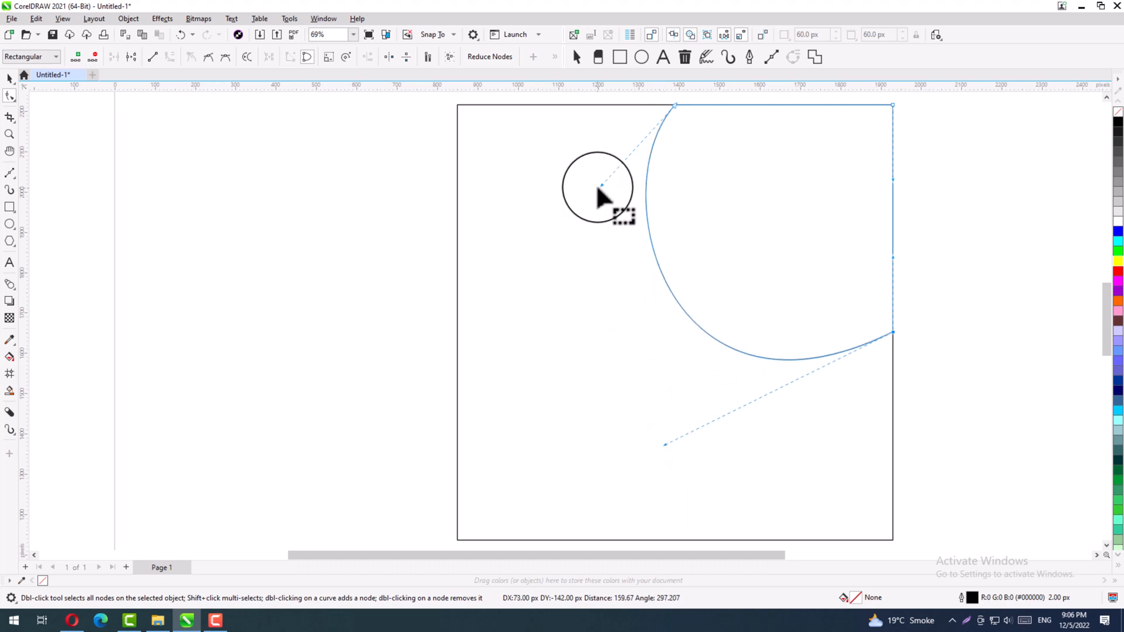
{"action": "left_click_drag", "start_coordinate": [599, 186], "coordinate": [573, 190]}
{"action": "key", "text": "space"}
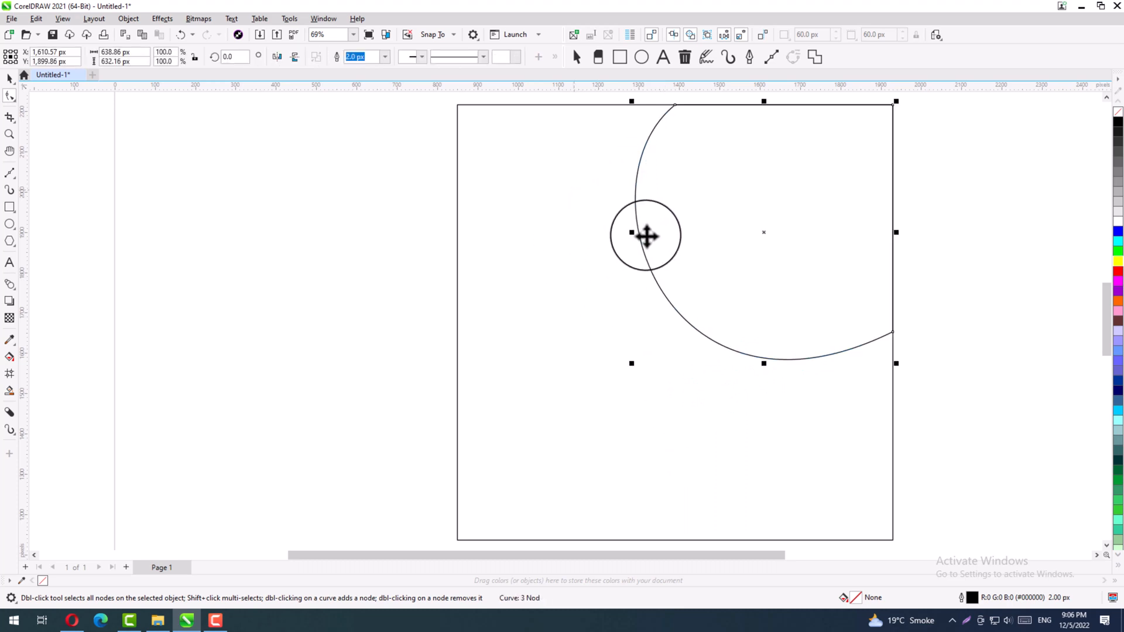
{"action": "key", "text": "Delete"}
Draw a circle beside the square on its left and scale it down to about 890 px in diameter
{"action": "scroll", "coordinate": [648, 249], "scroll_direction": "down", "scroll_amount": 1}
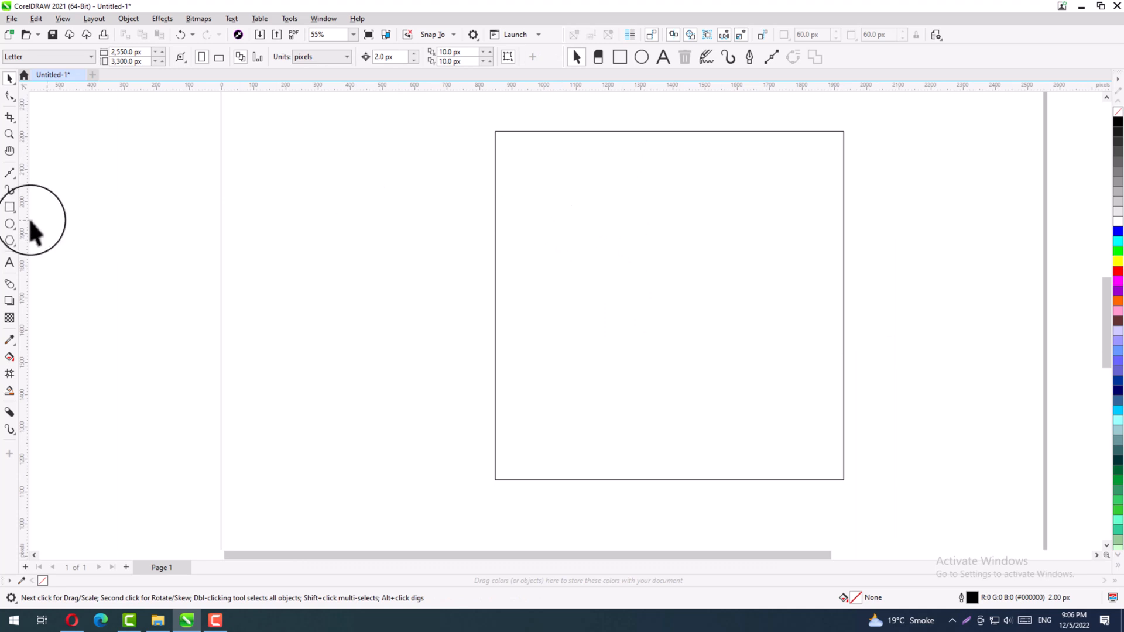
{"action": "left_click", "coordinate": [9, 225]}
{"action": "left_click_drag", "start_coordinate": [237, 254], "coordinate": [437, 453]}
{"action": "scroll", "coordinate": [422, 412], "scroll_direction": "down", "scroll_amount": 1}
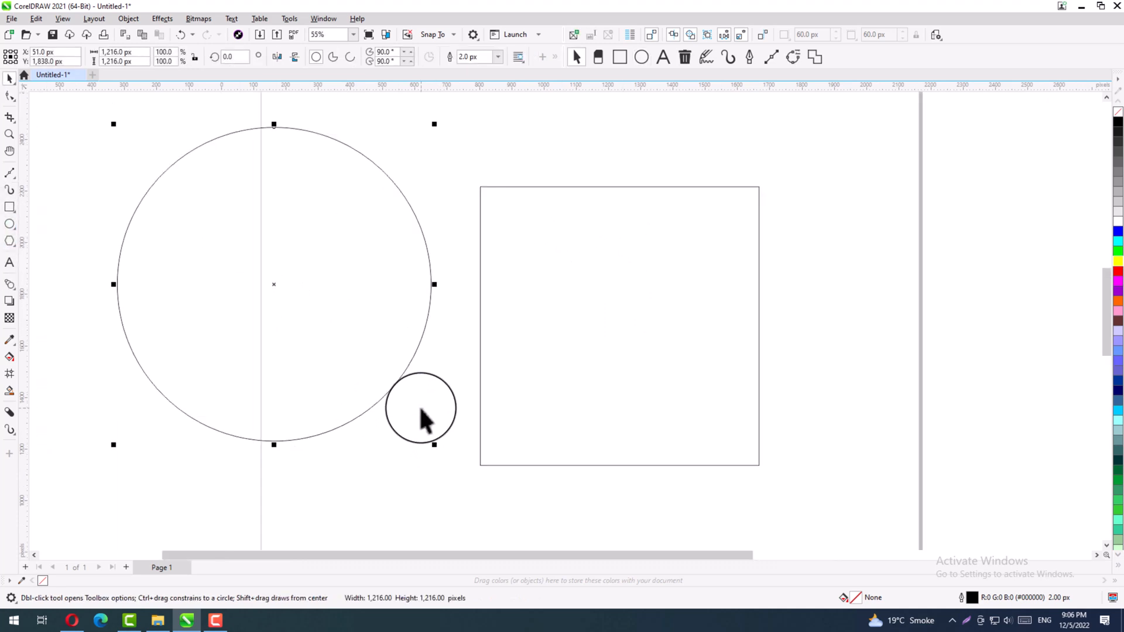
{"action": "key", "text": "F4"}
{"action": "key", "text": "space"}
{"action": "left_click_drag", "start_coordinate": [350, 321], "coordinate": [383, 327]}
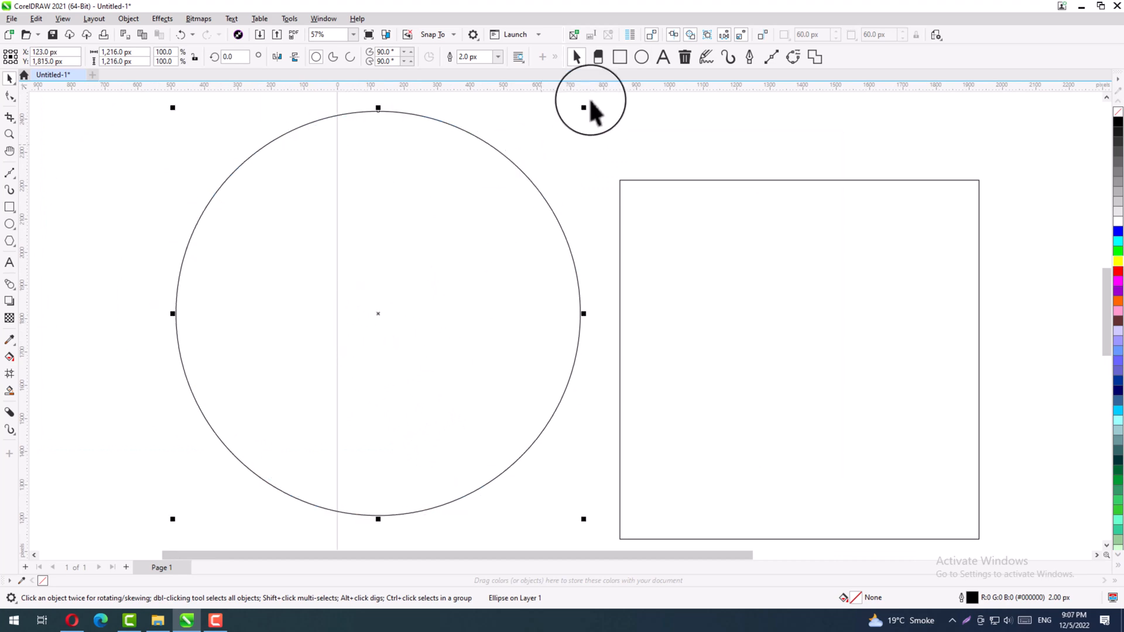
{"action": "left_click_drag", "start_coordinate": [582, 109], "coordinate": [545, 166]}
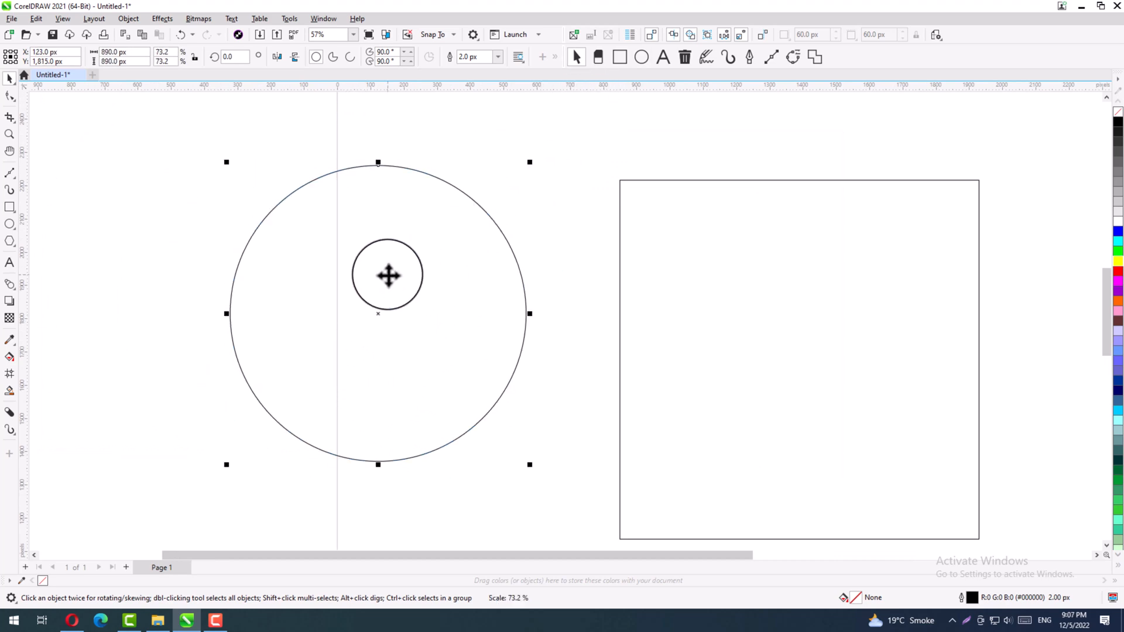
PowerClip the circle inside the square and move the square to about X 996 px, Y 1759 px
{"action": "right_click", "coordinate": [388, 275]}
{"action": "left_click", "coordinate": [463, 403]}
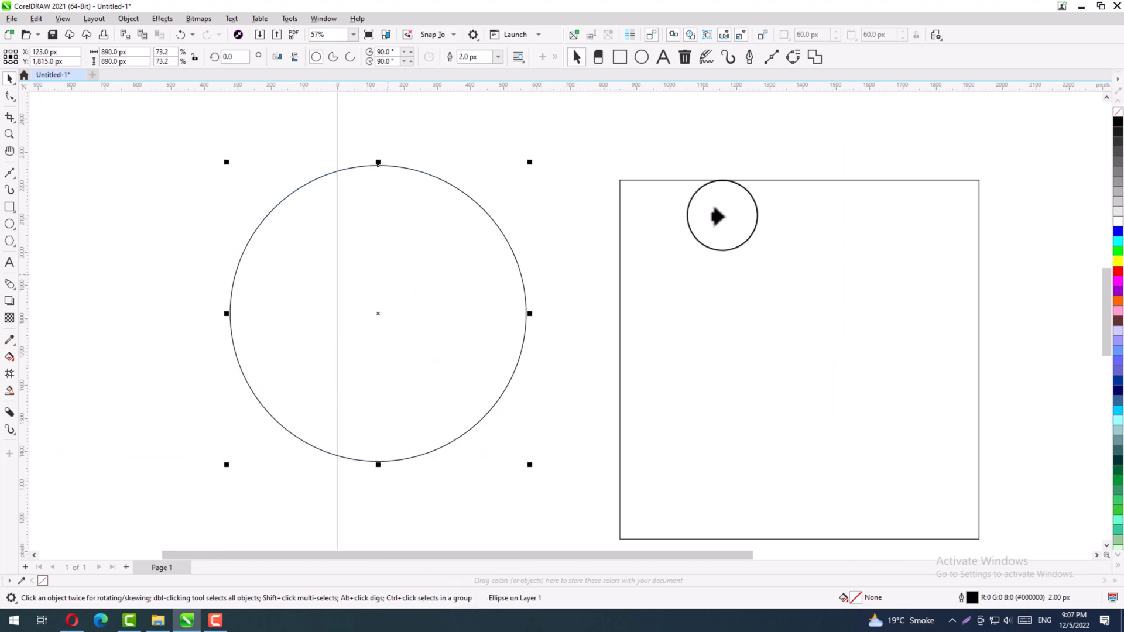
{"action": "left_click", "coordinate": [719, 223]}
{"action": "left_click_drag", "start_coordinate": [684, 290], "coordinate": [672, 336]}
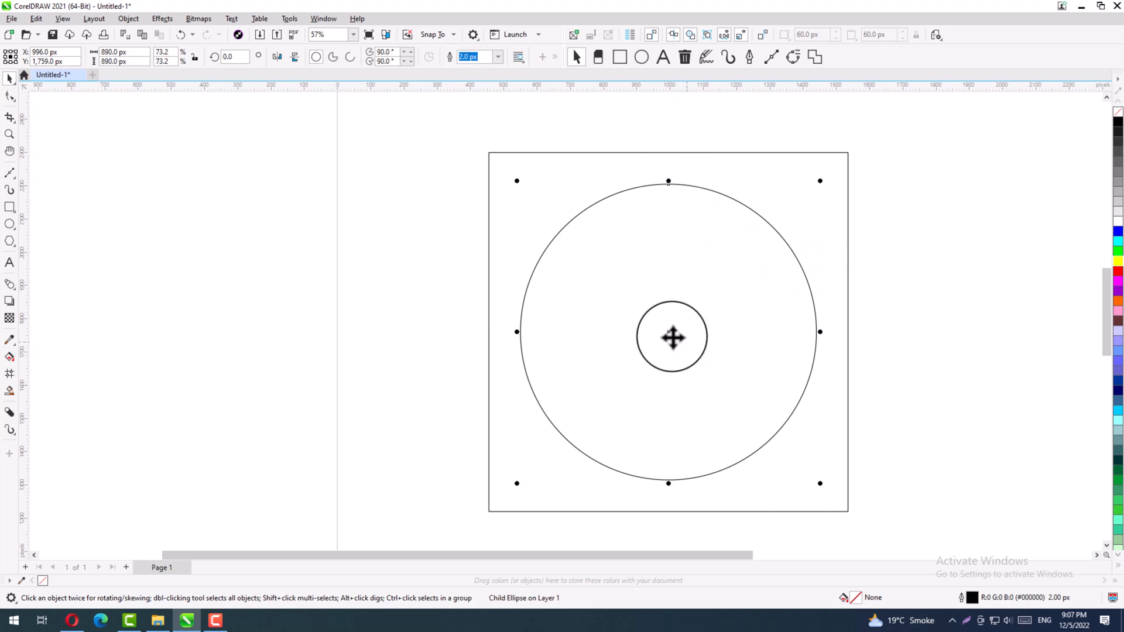
Enlarge the clipped circle to about 923 px and move it into the square's upper-right corner, centred at about X 1417.5, Y 2100.5 px
{"action": "left_click_drag", "start_coordinate": [716, 296], "coordinate": [805, 229]}
{"action": "left_click_drag", "start_coordinate": [652, 377], "coordinate": [640, 392]}
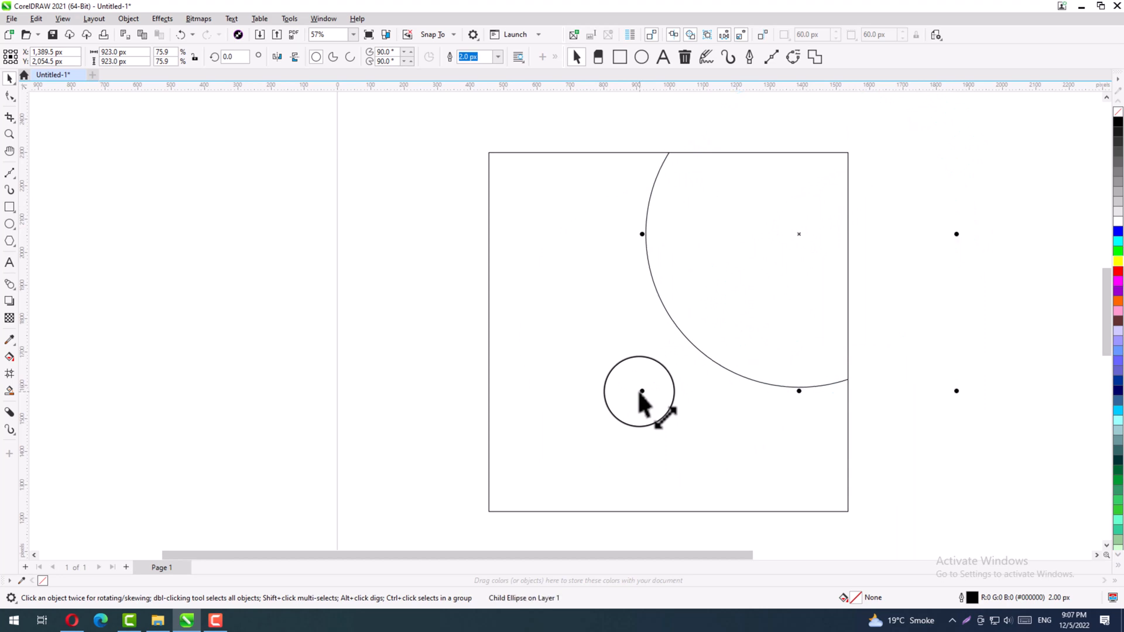
{"action": "left_click_drag", "start_coordinate": [798, 237], "coordinate": [809, 220]}
{"action": "left_click", "coordinate": [935, 349]}
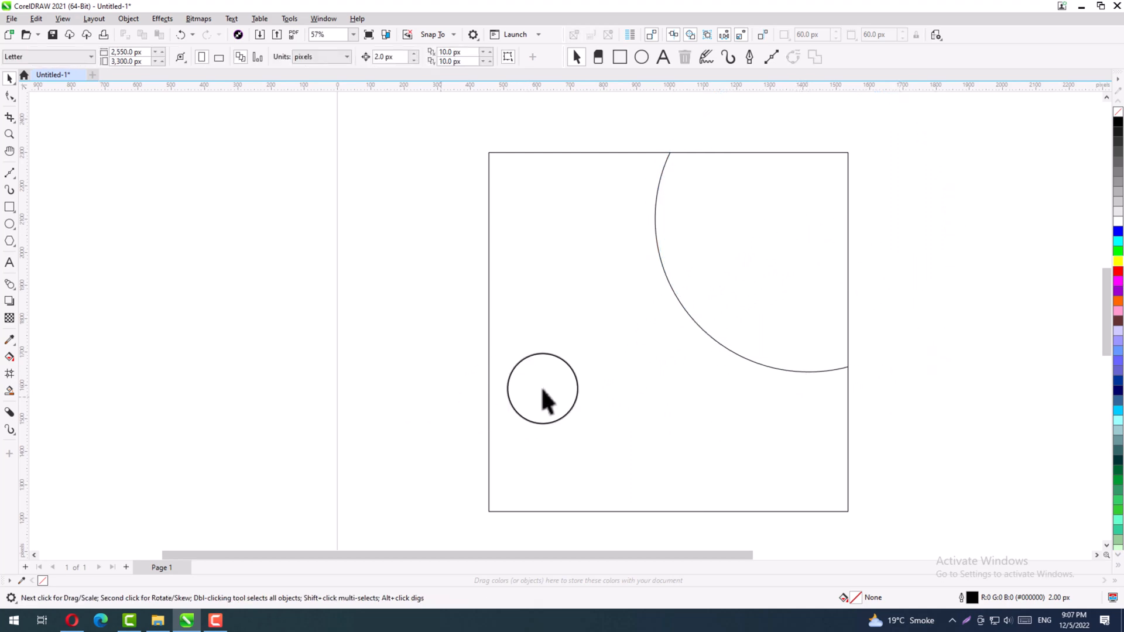
Duplicate the clipped circle into the square's lower-left corner, centred at about X 708.5, Y 1389.5 px, and select the square frame
{"action": "left_click", "coordinate": [678, 305]}
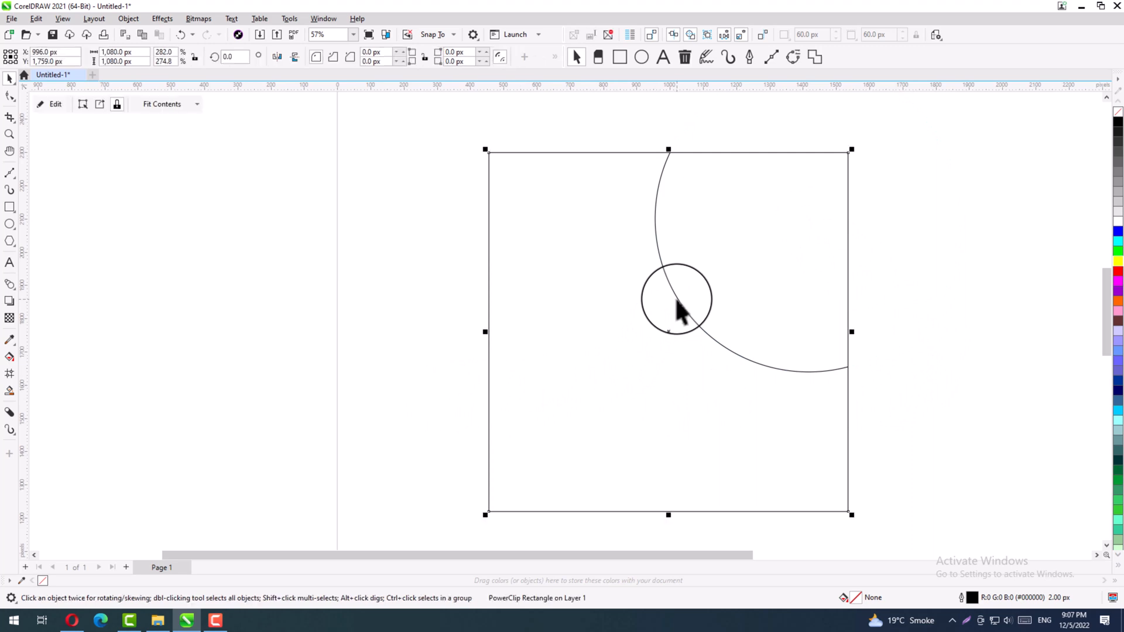
{"action": "left_click", "coordinate": [678, 305], "text": "ctrl"}
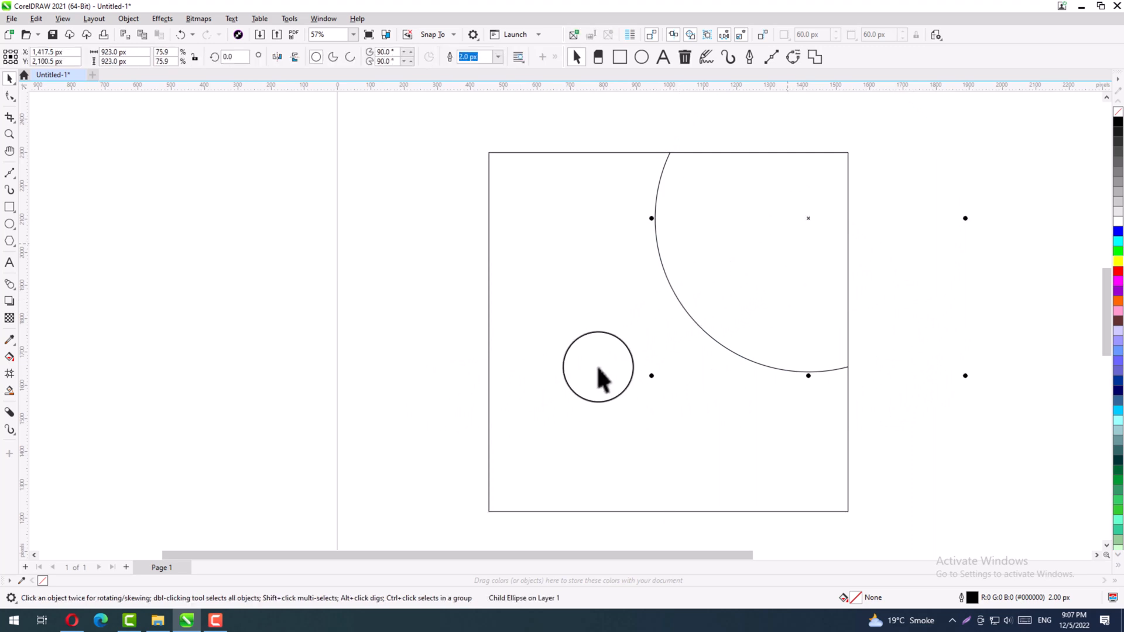
{"action": "left_click_drag", "start_coordinate": [807, 224], "coordinate": [572, 454]}
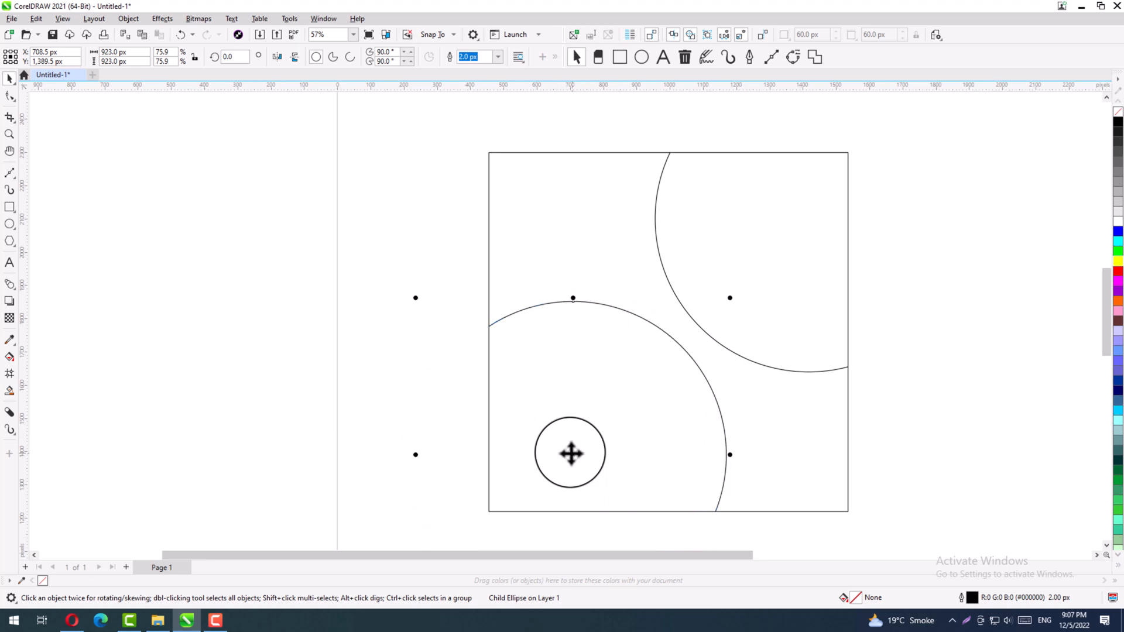
{"action": "left_click", "coordinate": [377, 331]}
{"action": "left_click", "coordinate": [559, 193]}
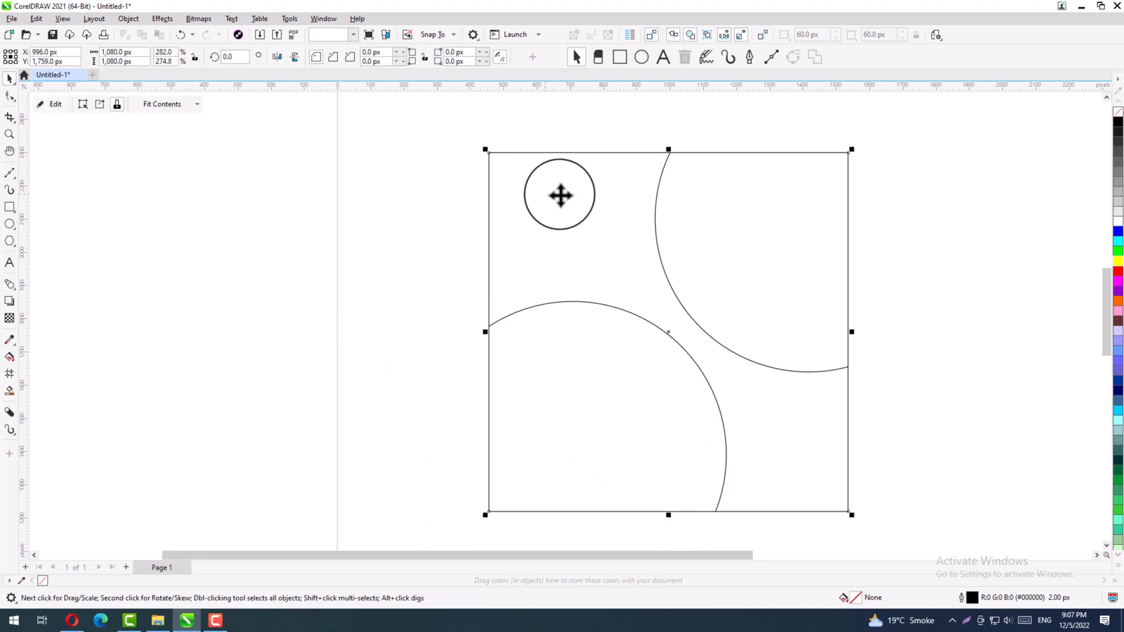
Fill both clipped circles with purple and move the square to about X 1,044 px, Y 1,780 px
{"action": "left_click", "coordinate": [422, 296]}
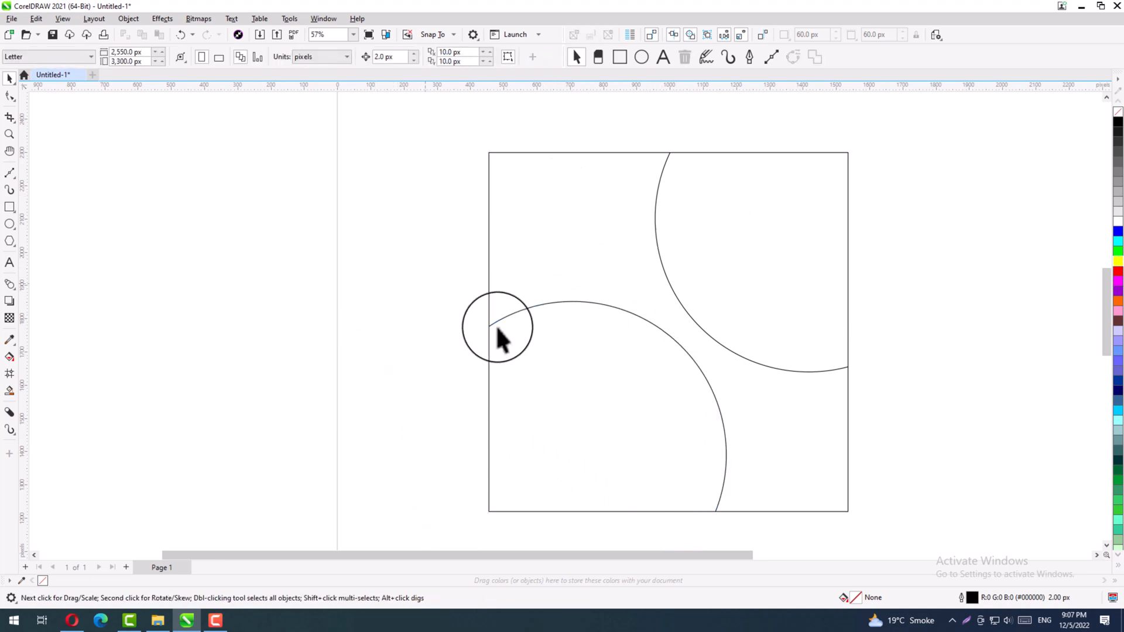
{"action": "left_click", "coordinate": [530, 309]}
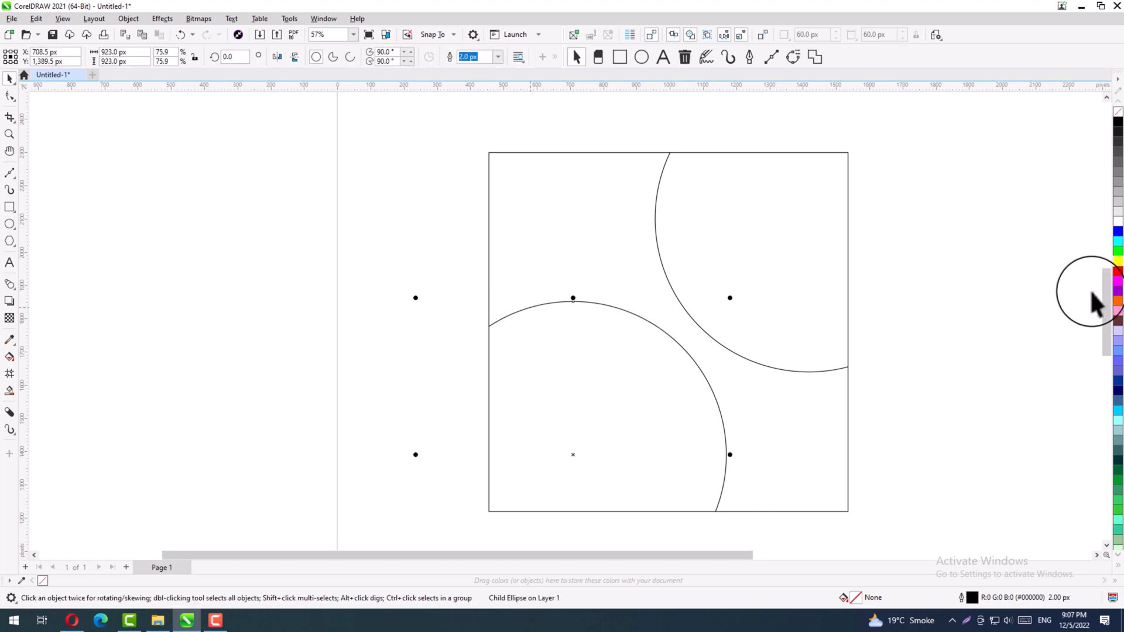
{"action": "left_click", "coordinate": [1116, 293]}
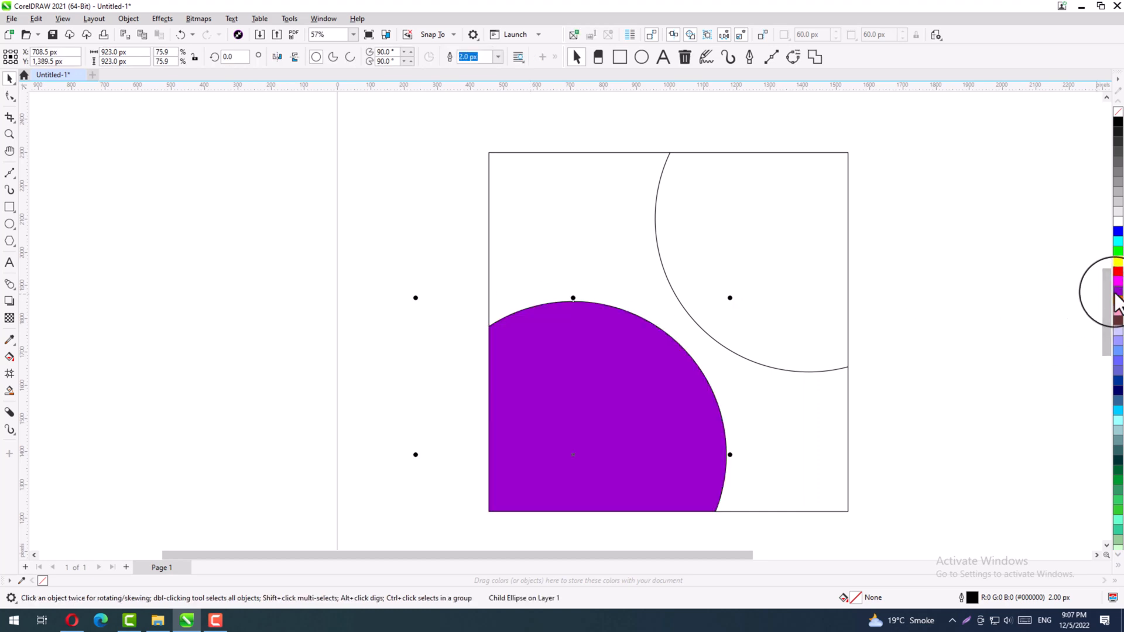
{"action": "left_click", "coordinate": [672, 188]}
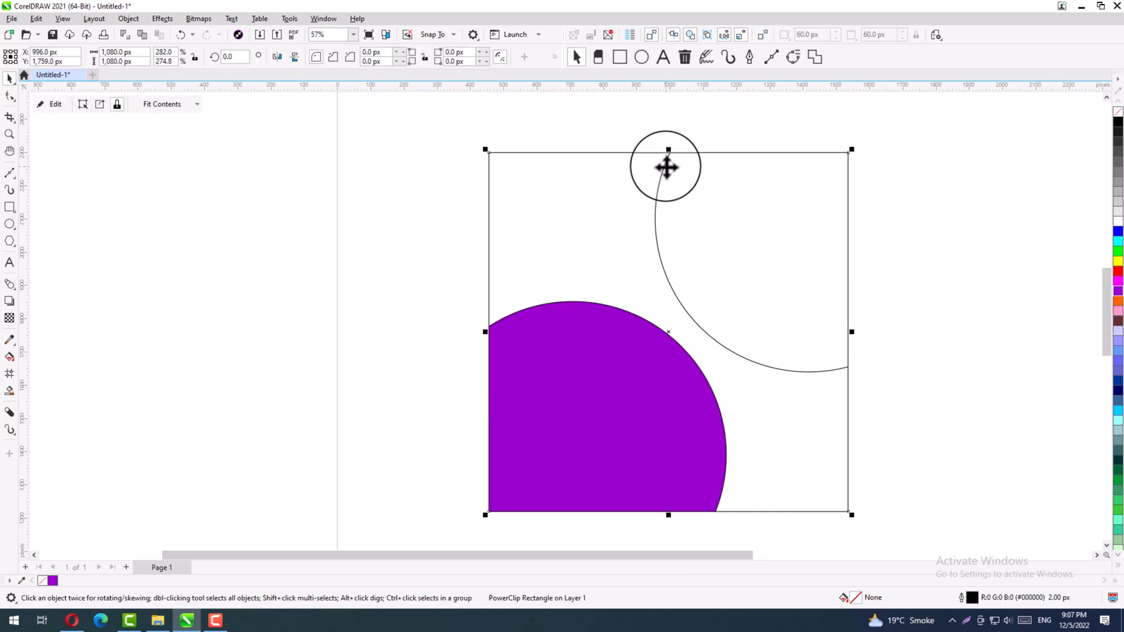
{"action": "left_click", "coordinate": [667, 168], "text": "ctrl"}
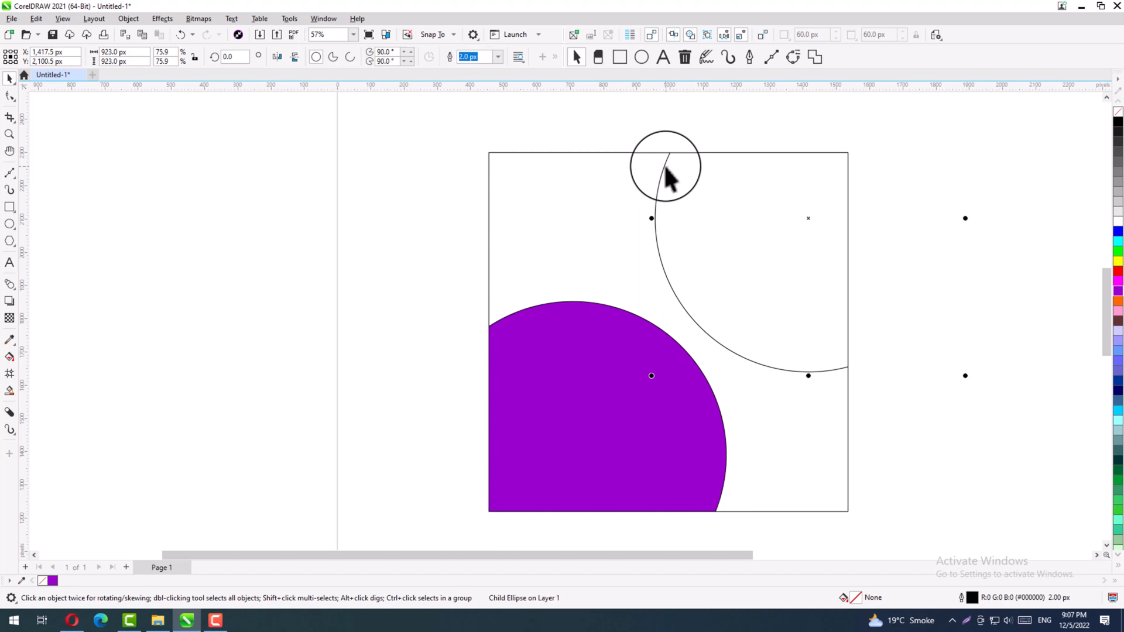
{"action": "left_click", "coordinate": [1118, 294]}
{"action": "left_click", "coordinate": [890, 301]}
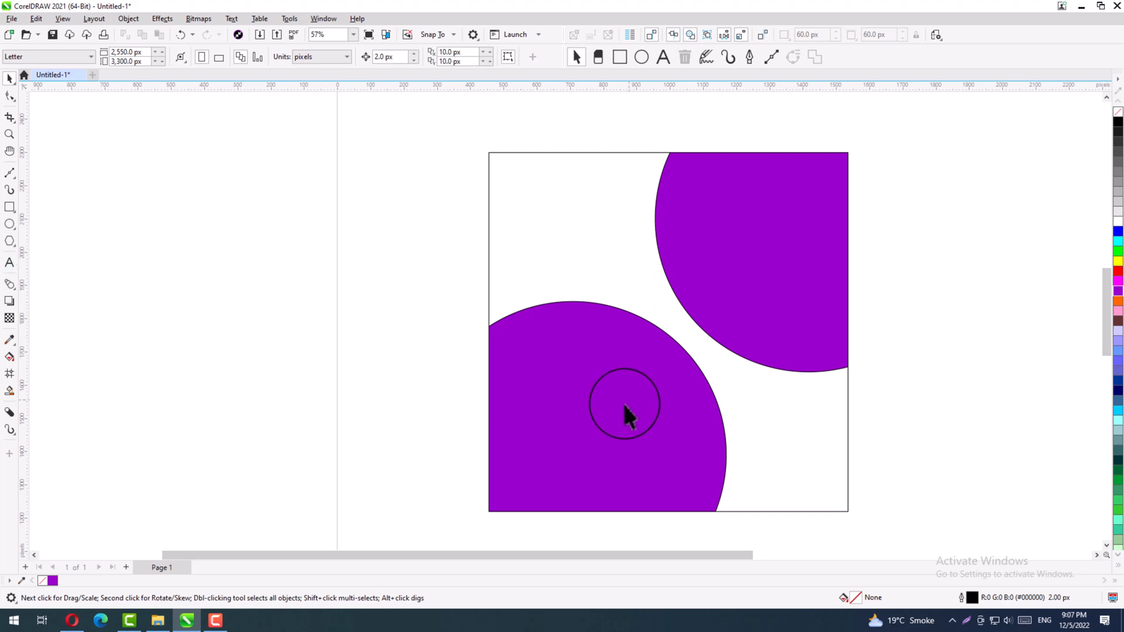
{"action": "left_click_drag", "start_coordinate": [589, 381], "coordinate": [604, 374]}
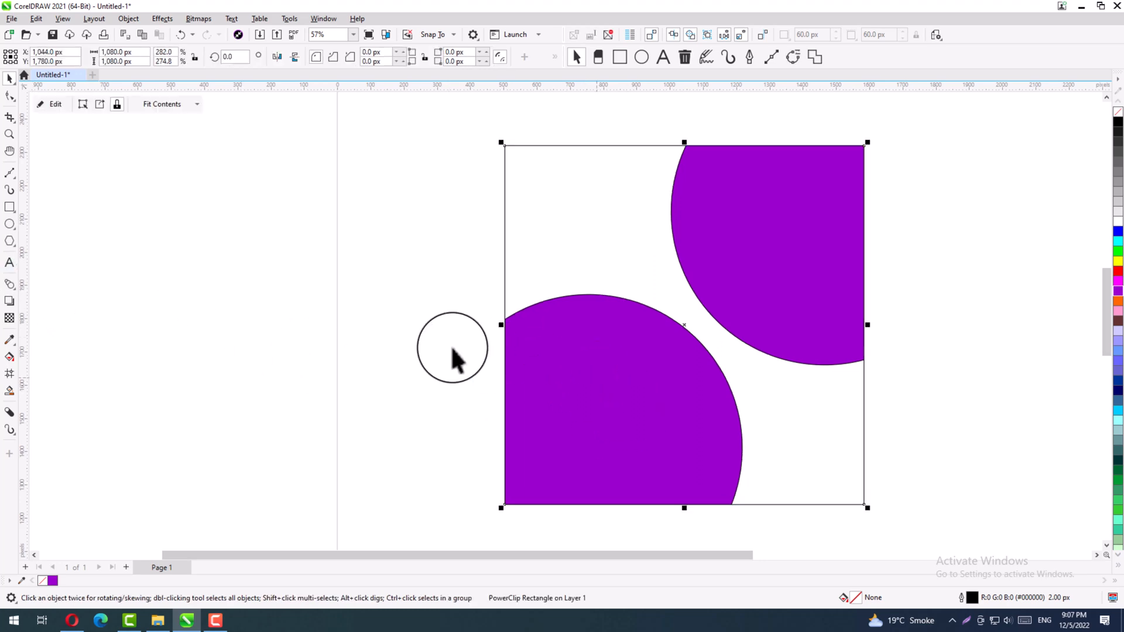
Draw a circle beside the square on its left and scale it down from its centre to about 520 px in diameter
{"action": "left_click", "coordinate": [9, 224]}
{"action": "left_click_drag", "start_coordinate": [308, 351], "coordinate": [390, 458]}
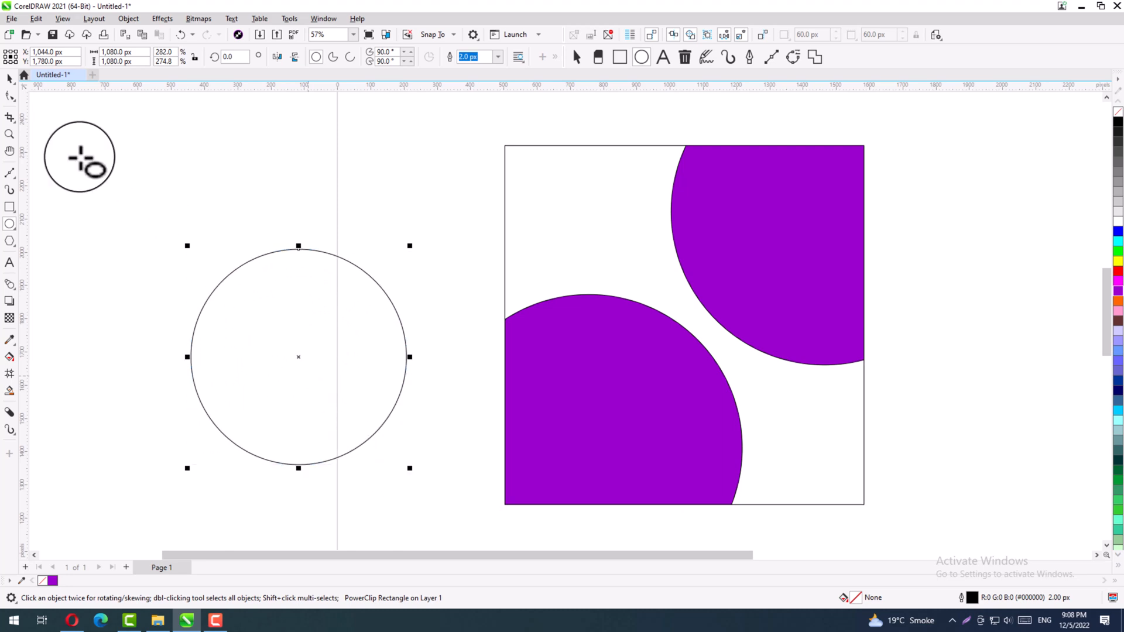
{"action": "key", "text": "space"}
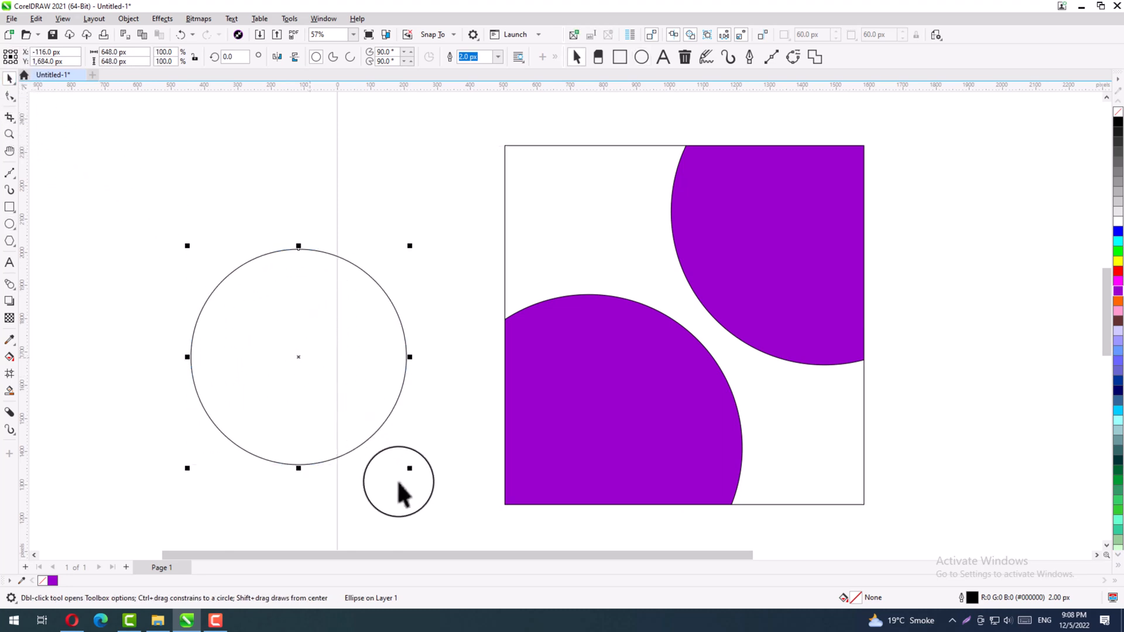
{"action": "left_click_drag", "start_coordinate": [410, 469], "coordinate": [388, 463]}
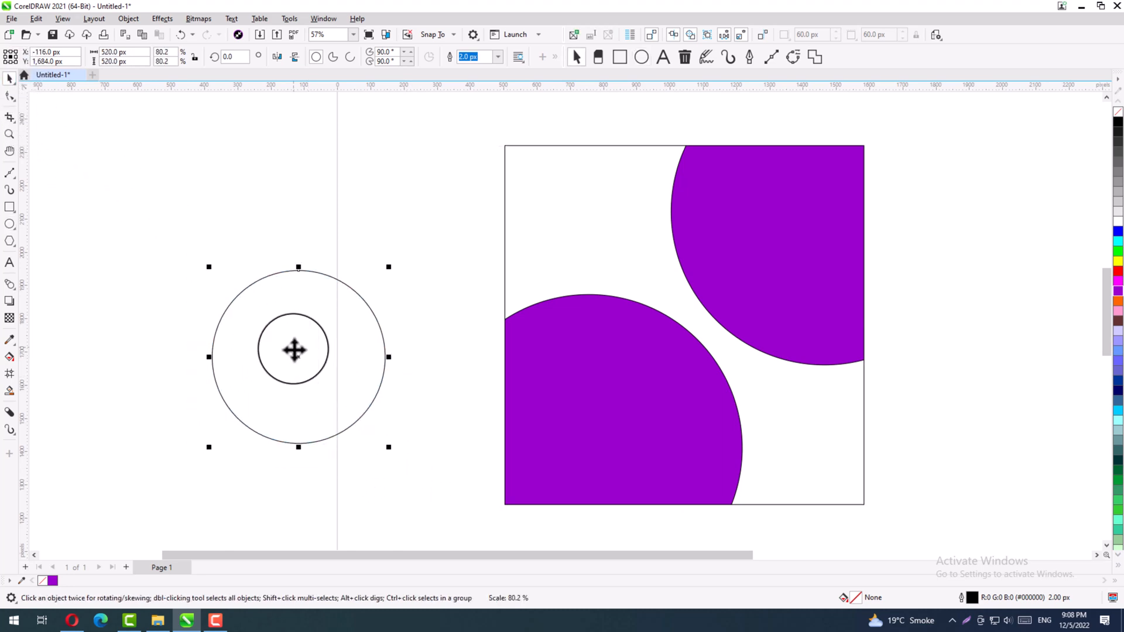
Move the new circle between the two purple circles, centred at about X 1,090 px, Y 1,805 px, and fill it with yellow
{"action": "left_click_drag", "start_coordinate": [599, 334], "coordinate": [708, 325]}
{"action": "left_click", "coordinate": [1118, 271]}
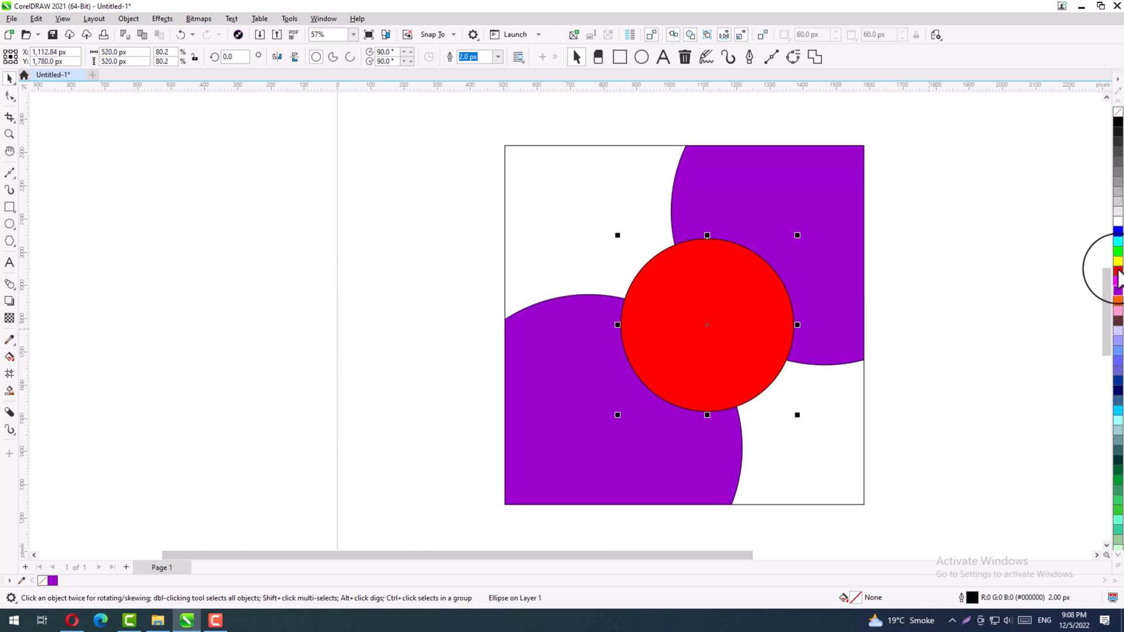
{"action": "left_click", "coordinate": [1118, 261]}
{"action": "left_click_drag", "start_coordinate": [728, 346], "coordinate": [720, 342]}
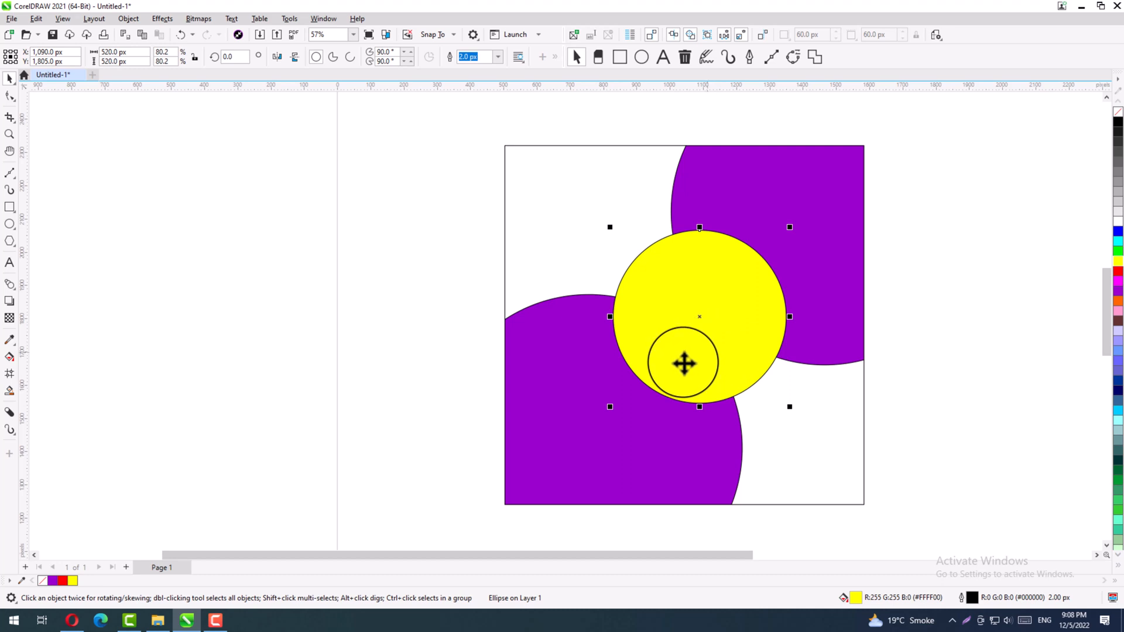
Enlarge the yellow circle to about 597 px, extending it towards the square's upper-right corner
{"action": "left_click", "coordinate": [422, 311]}
{"action": "left_click", "coordinate": [701, 331]}
{"action": "left_click", "coordinate": [411, 344]}
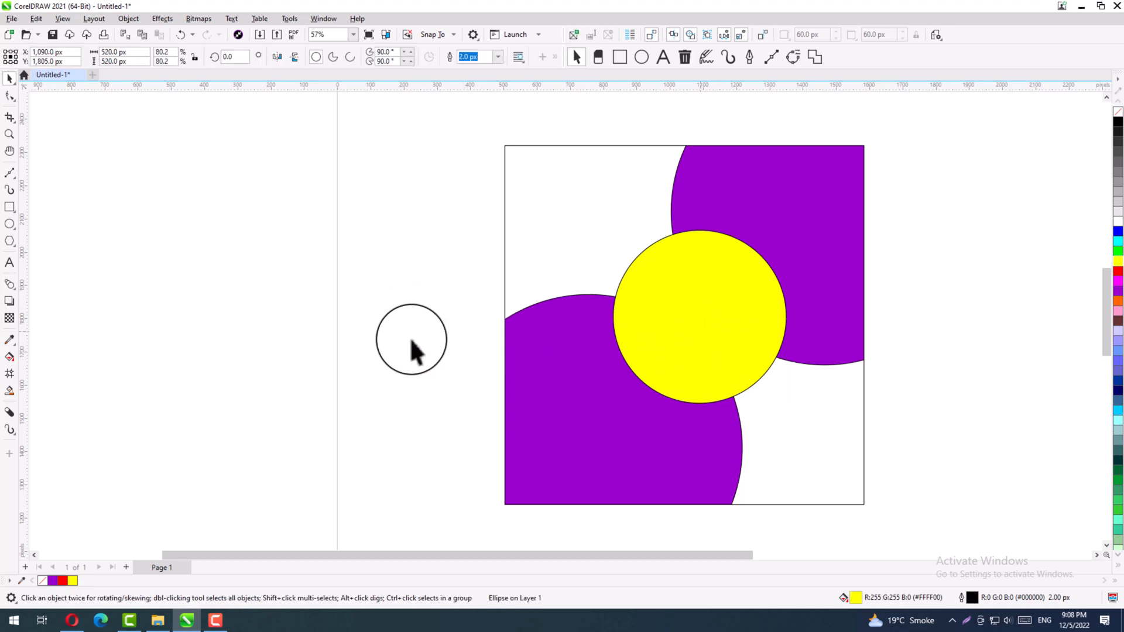
{"action": "left_click_drag", "start_coordinate": [705, 337], "coordinate": [703, 325]}
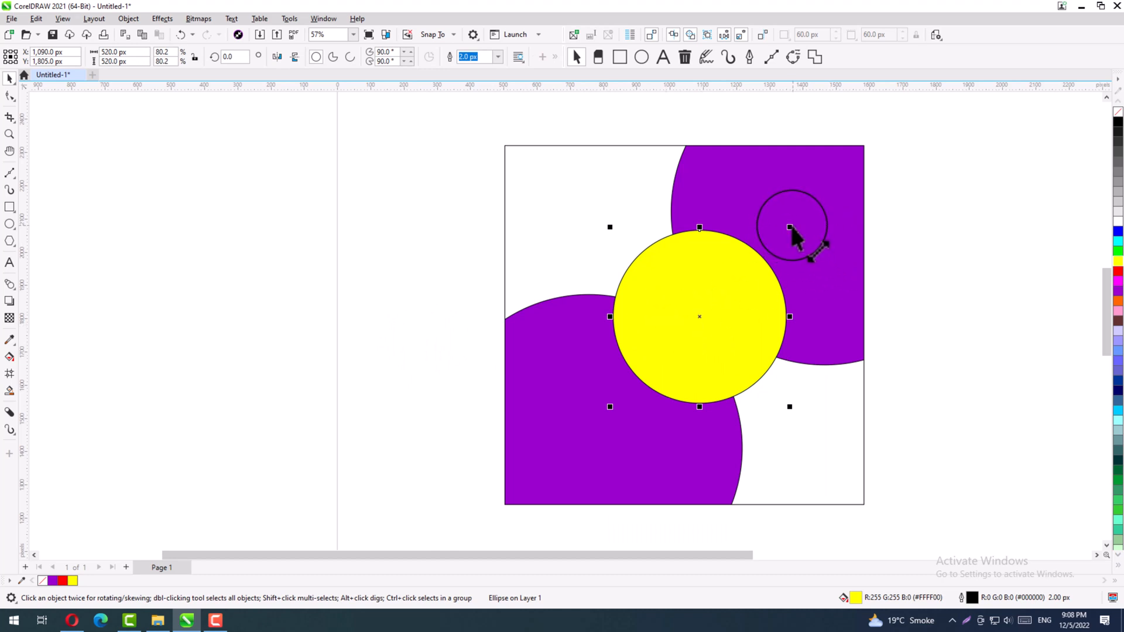
{"action": "left_click_drag", "start_coordinate": [790, 227], "coordinate": [811, 196]}
Move the upper-right purple circle further into its corner and enlarge the lower-left one to about 1,036 px, centred at about X 813, Y 1,467 px
{"action": "left_click", "coordinate": [810, 207], "text": "ctrl"}
{"action": "left_click_drag", "start_coordinate": [609, 398], "coordinate": [679, 335]}
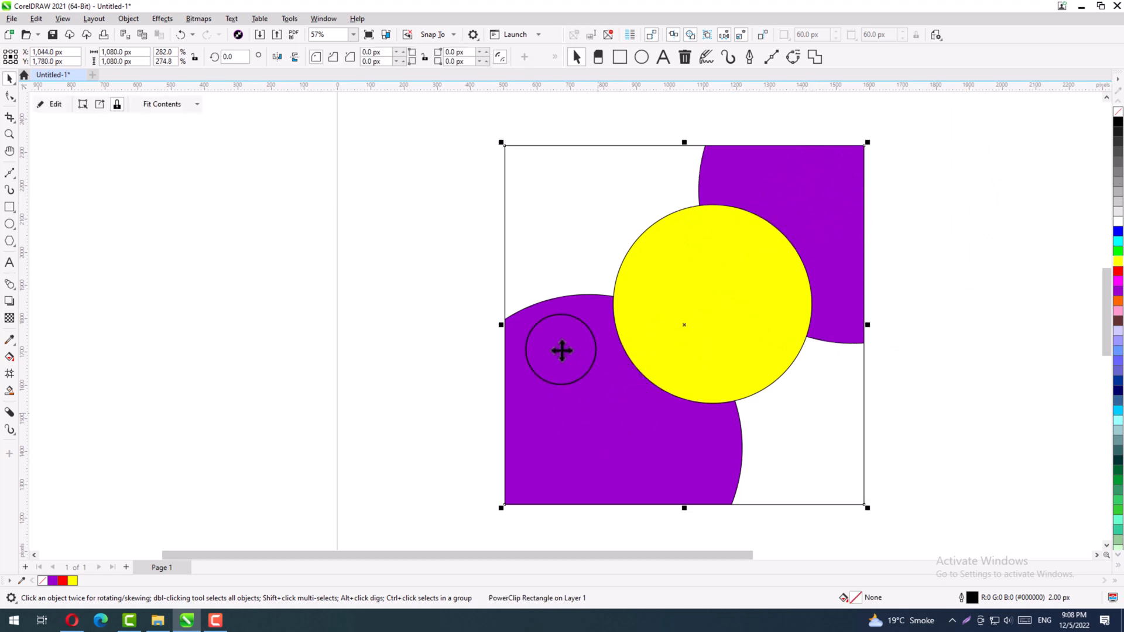
{"action": "left_click_drag", "start_coordinate": [524, 317], "coordinate": [801, 257]}
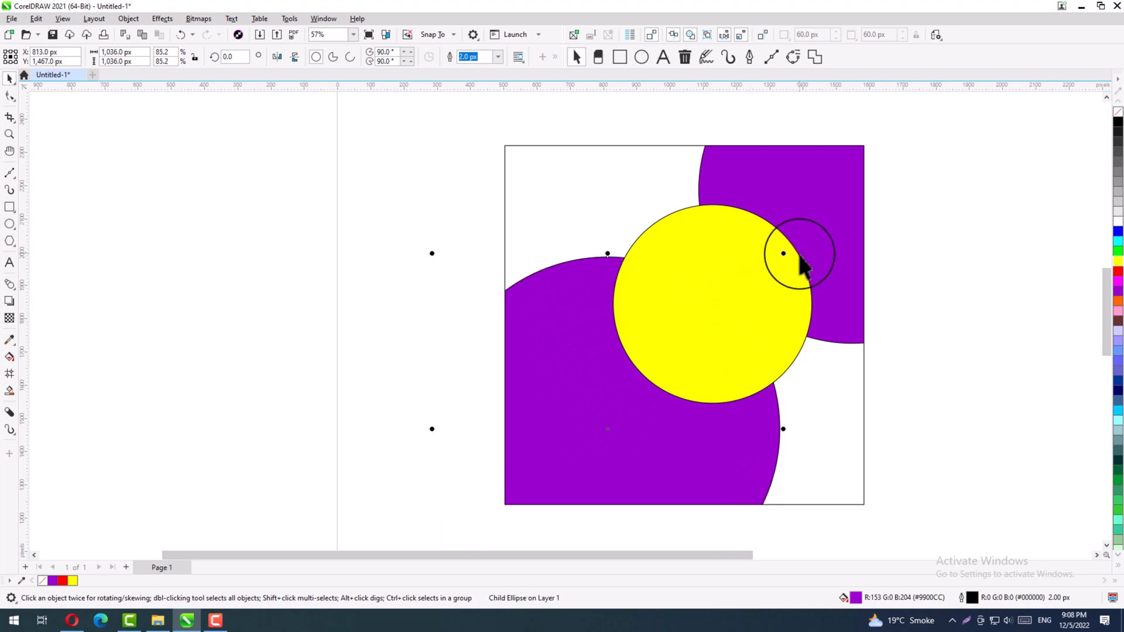
Move the yellow circle up and to the right and scale it to about 571 px, centred at about X 1,182.5 px, Y 1,957 px
{"action": "left_click_drag", "start_coordinate": [742, 309], "coordinate": [683, 312]}
{"action": "left_click_drag", "start_coordinate": [693, 291], "coordinate": [704, 277]}
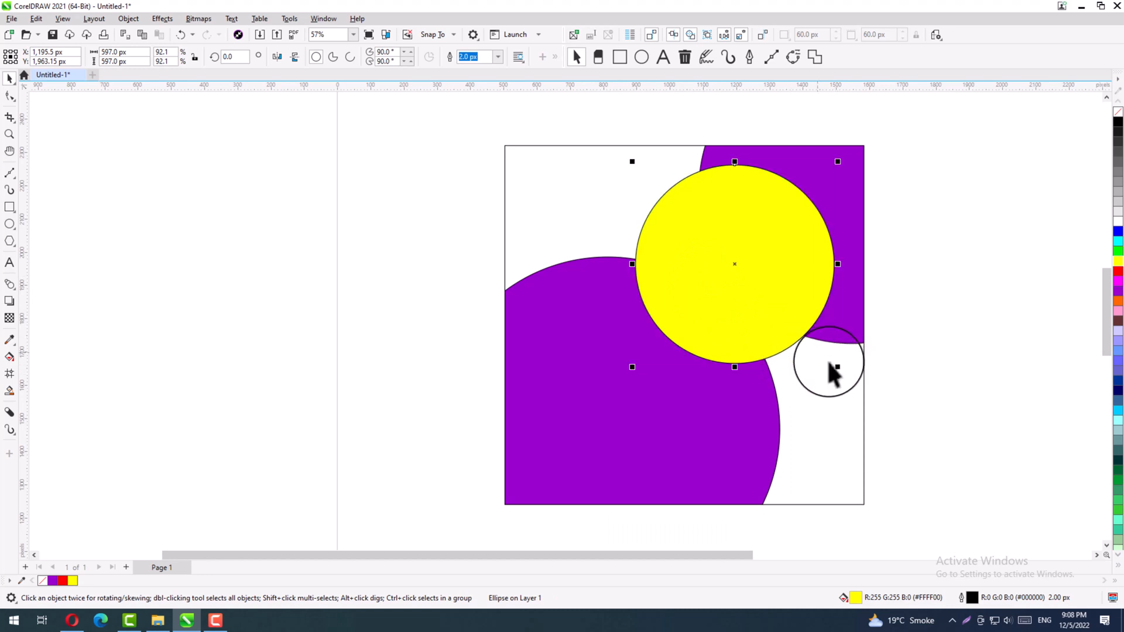
{"action": "left_click_drag", "start_coordinate": [838, 367], "coordinate": [829, 357]}
{"action": "left_click_drag", "start_coordinate": [739, 300], "coordinate": [714, 278]}
{"action": "left_click", "coordinate": [886, 290]}
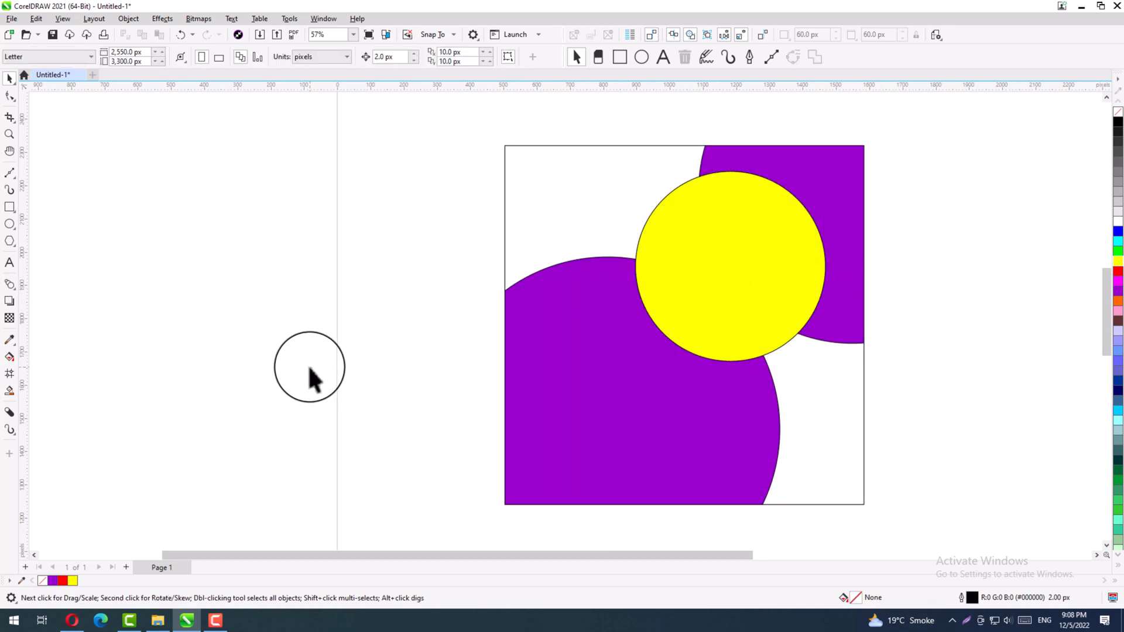
Switch to File Explorer and bring the photo of the lit wooden house at night from the DOWNLOAD PICS folder into the drawing
{"action": "left_click", "coordinate": [158, 620]}
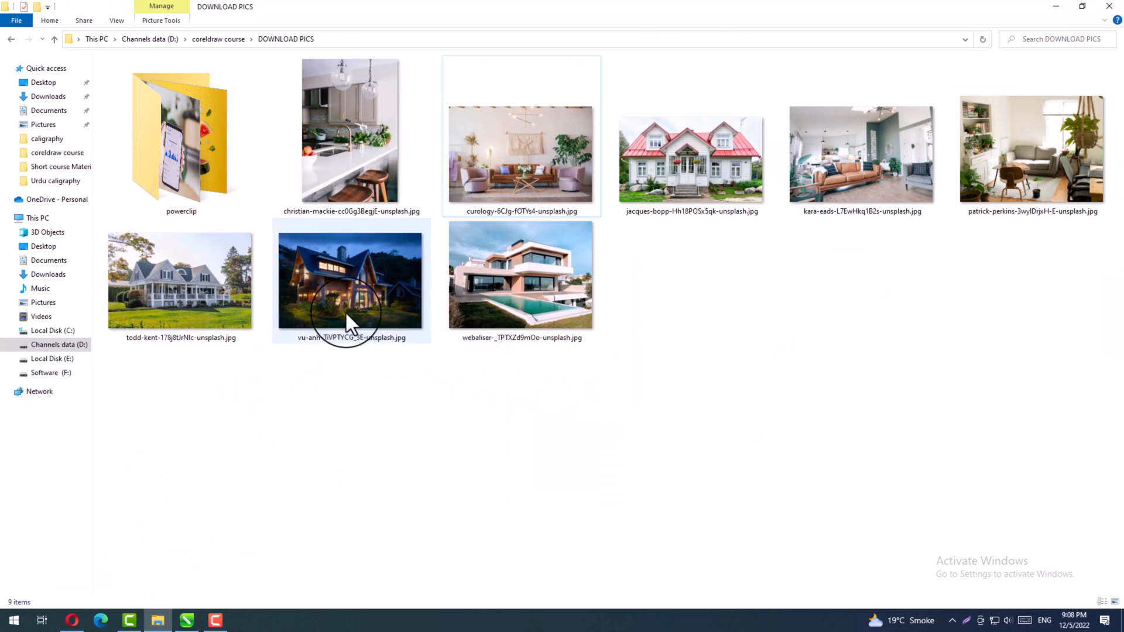
{"action": "left_click_drag", "start_coordinate": [337, 313], "coordinate": [218, 544]}
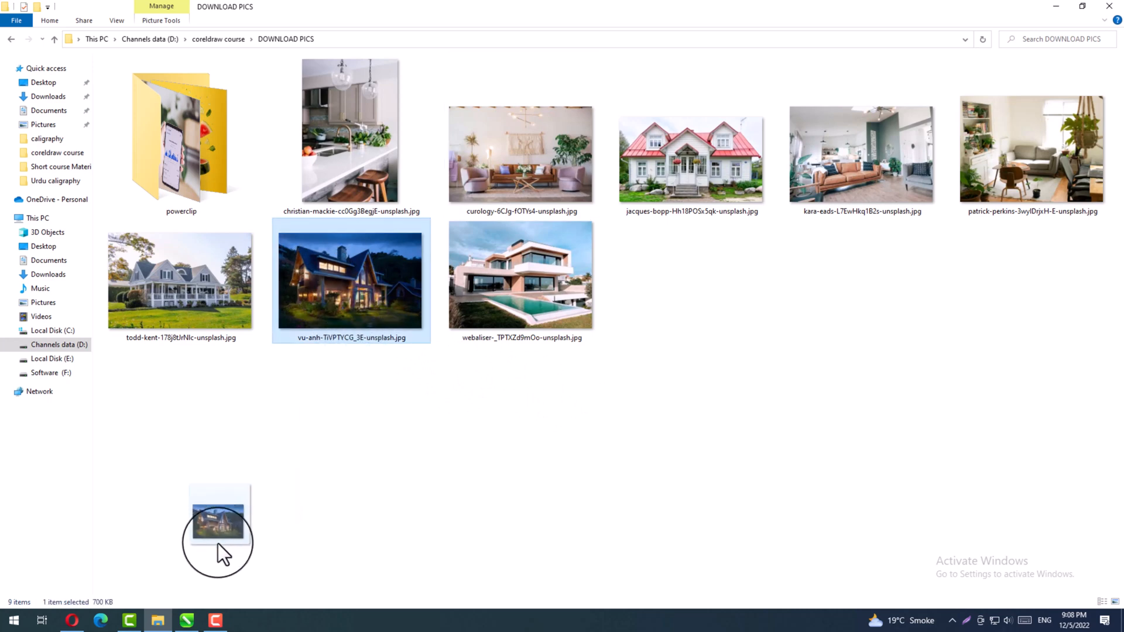
{"action": "left_click_drag", "start_coordinate": [329, 385], "coordinate": [334, 328]}
{"action": "key", "text": "alt+Tab"}
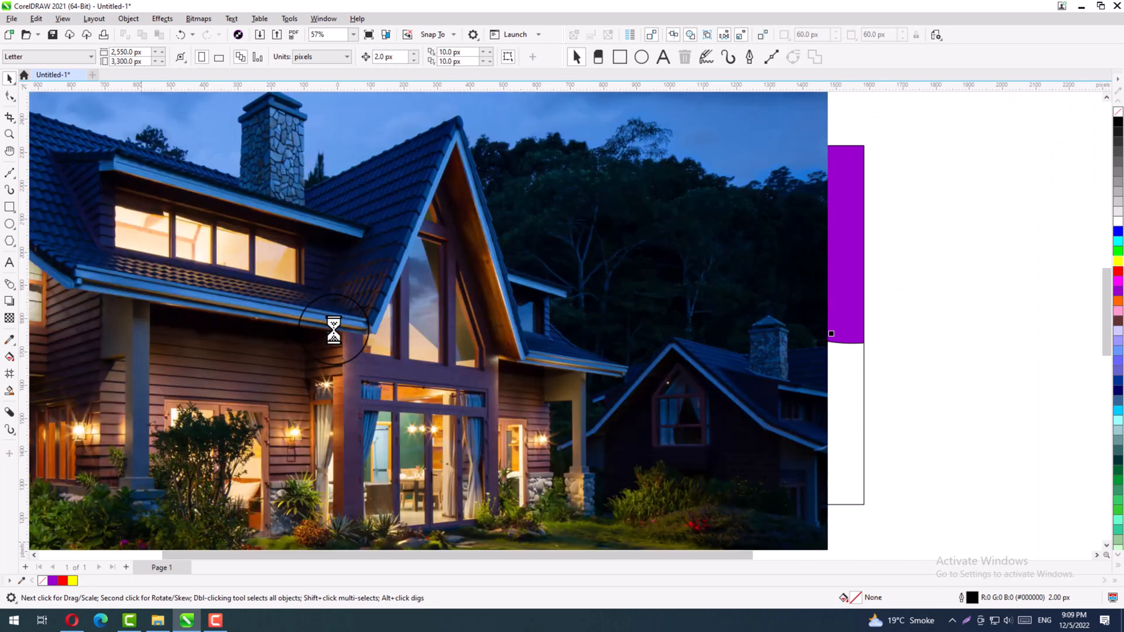
{"action": "key", "text": "F4"}
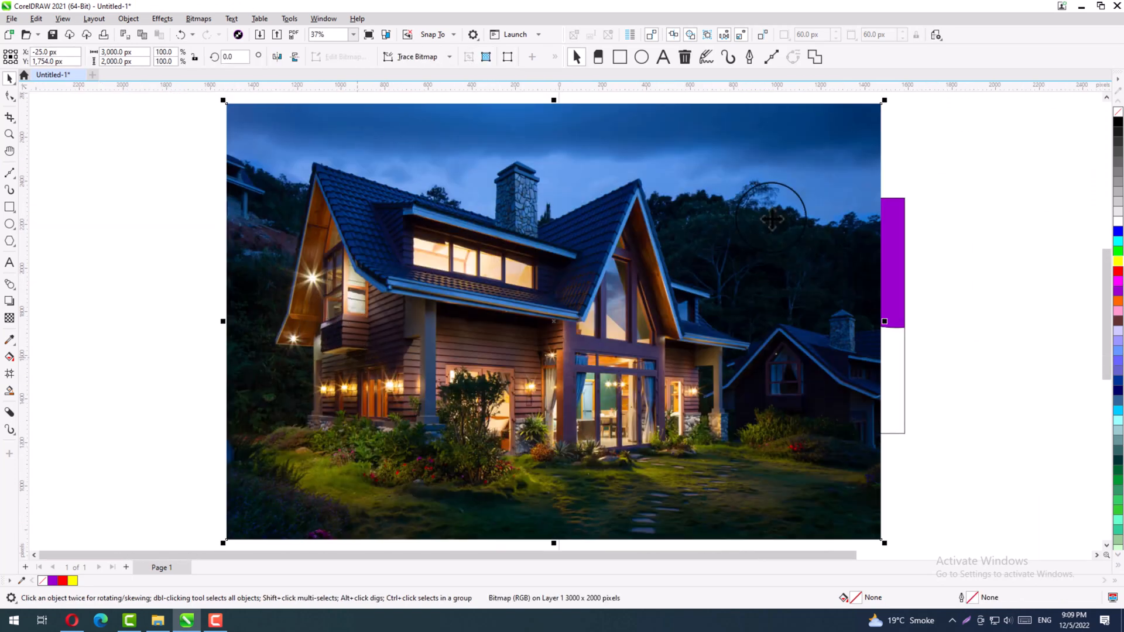
Scale the house photo down to about 608 × 406 px and PowerClip it inside the yellow circle
{"action": "left_click_drag", "start_coordinate": [886, 101], "coordinate": [621, 278]}
{"action": "left_click_drag", "start_coordinate": [544, 315], "coordinate": [501, 308]}
{"action": "right_click", "coordinate": [511, 308]}
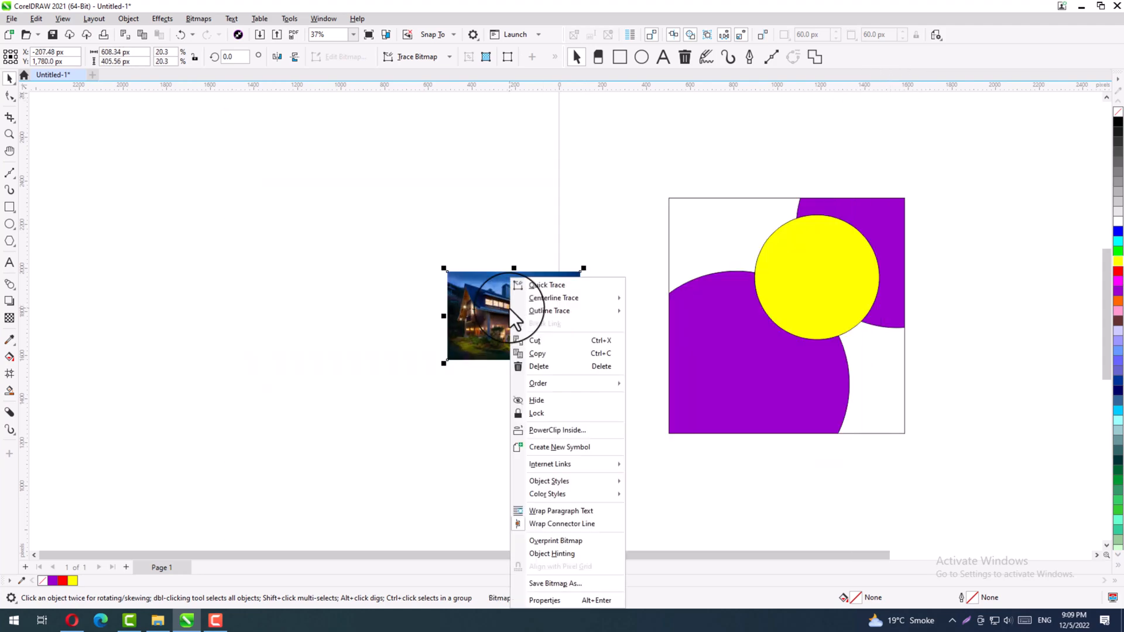
{"action": "left_click", "coordinate": [556, 431]}
{"action": "left_click", "coordinate": [806, 281]}
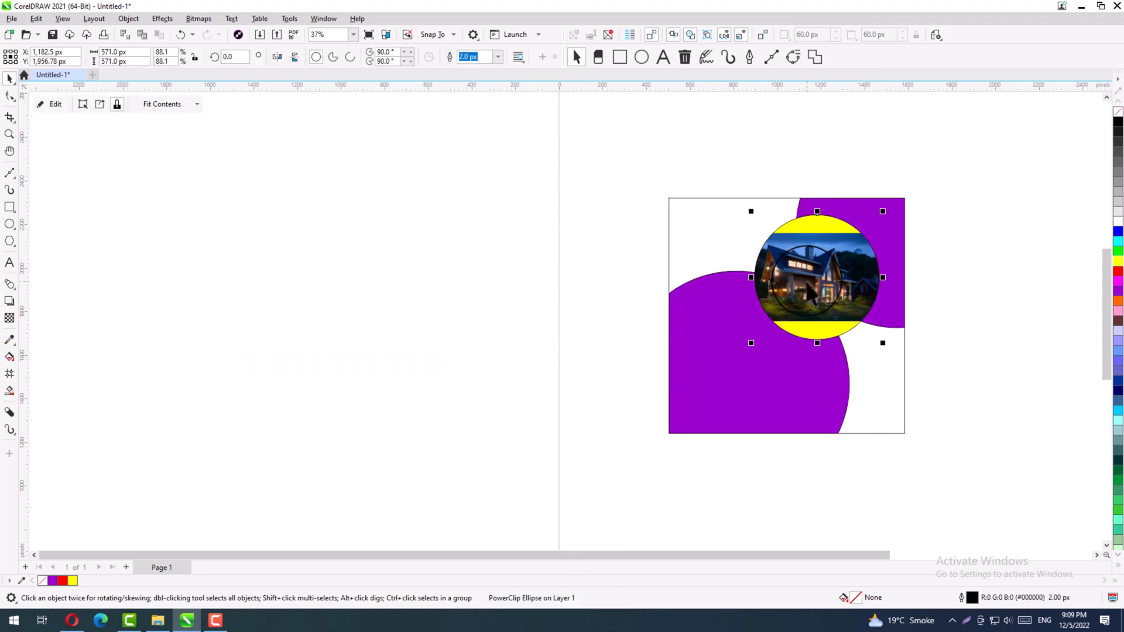
Enlarge the clipped house photo to about 929 × 619 px so it fills the circle, centred at about X 1,313 px, Y 1,957 px
{"action": "key", "text": "z"}
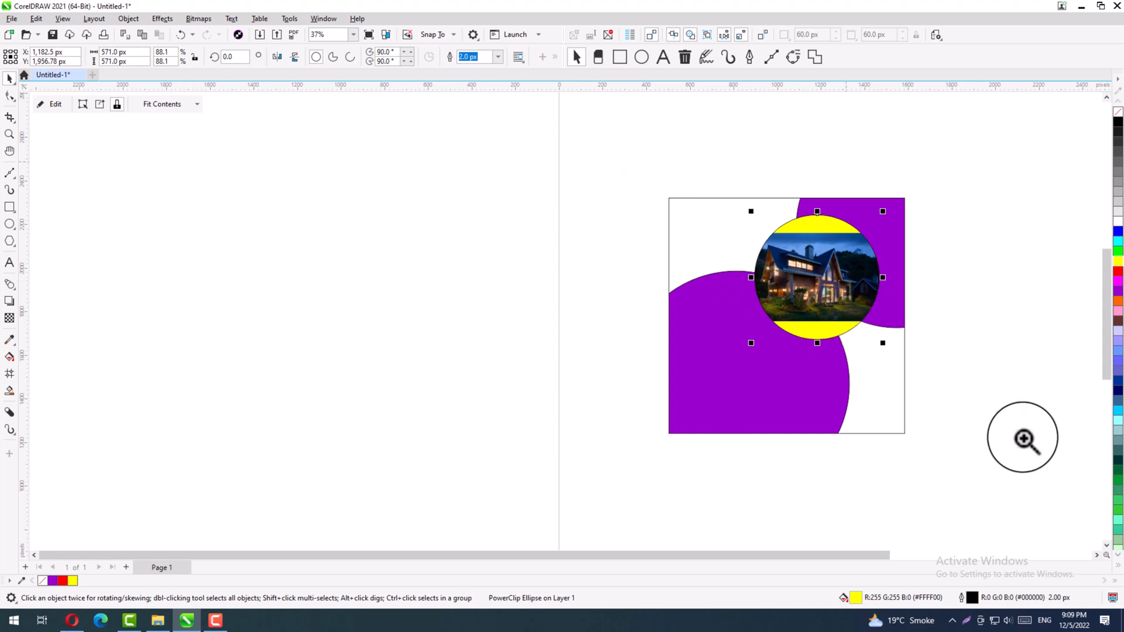
{"action": "left_click", "coordinate": [800, 334]}
{"action": "left_click", "coordinate": [552, 318]}
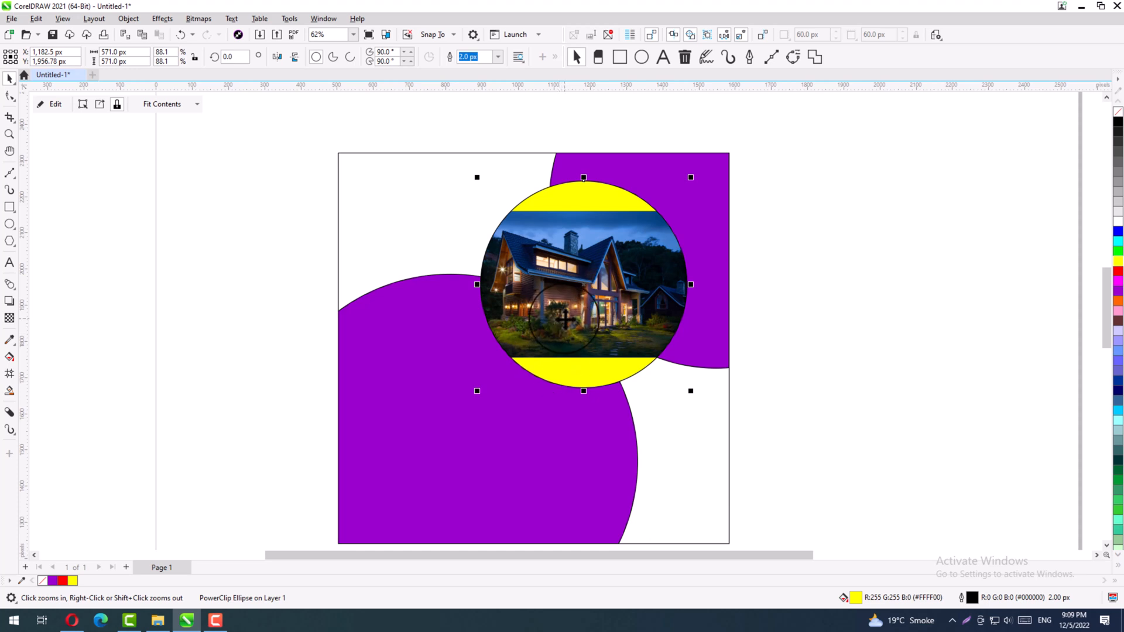
{"action": "left_click", "coordinate": [563, 301], "text": "ctrl"}
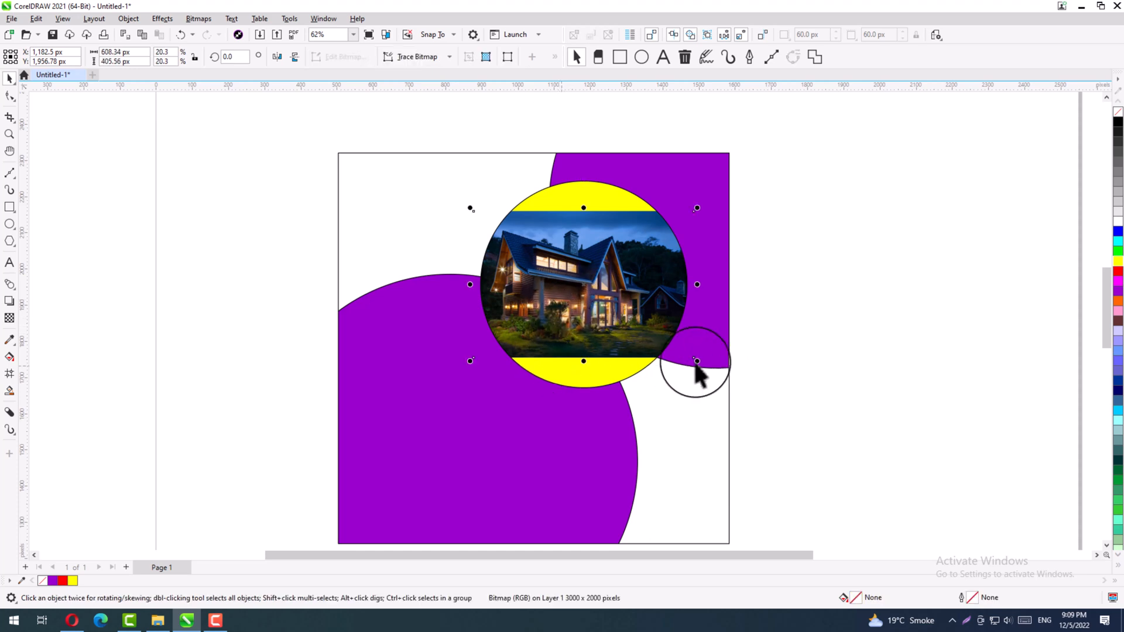
{"action": "left_click_drag", "start_coordinate": [697, 362], "coordinate": [748, 431]}
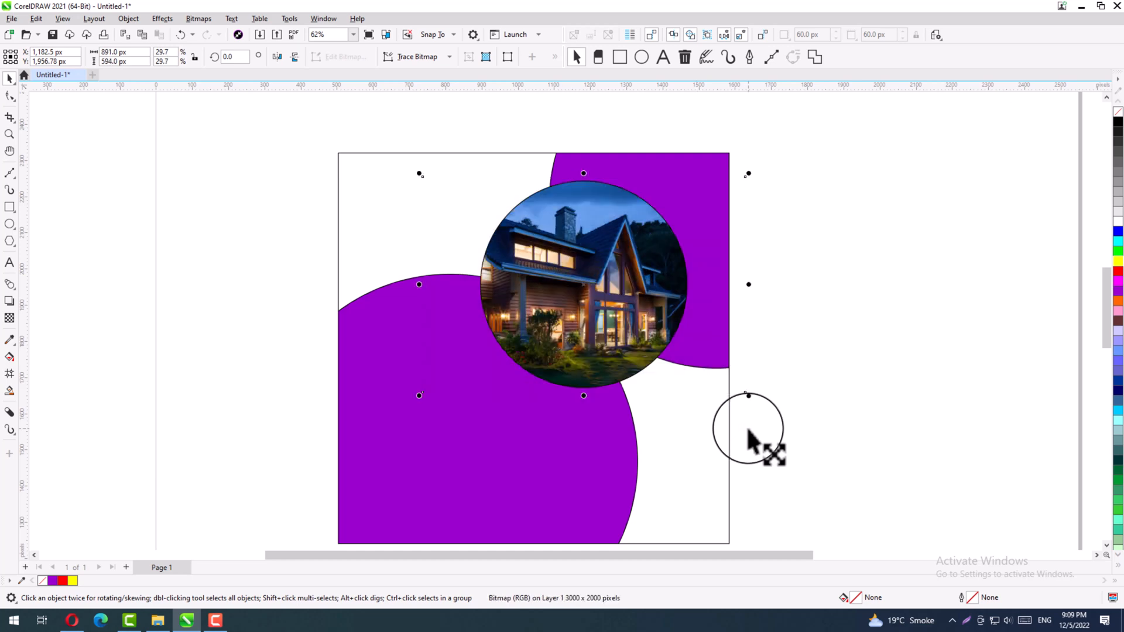
{"action": "left_click_drag", "start_coordinate": [569, 318], "coordinate": [607, 322]}
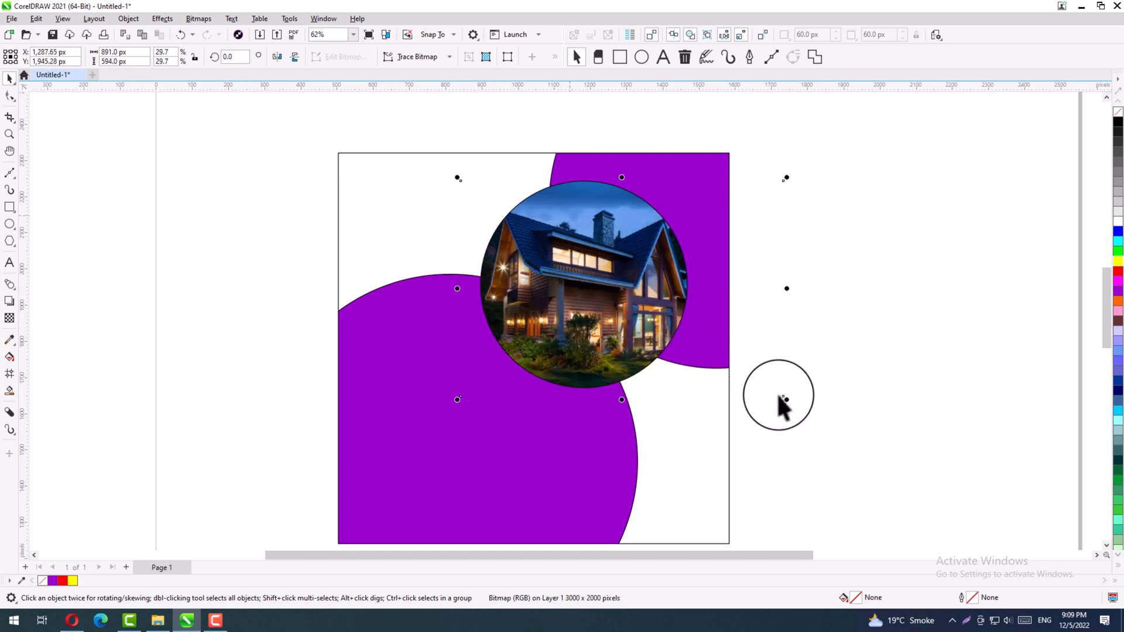
{"action": "mouse_move", "coordinate": [786, 400]}
{"action": "left_mouse_down"}
{"action": "mouse_move", "coordinate": [801, 419]}
{"action": "mouse_move", "coordinate": [798, 406]}
{"action": "left_mouse_up"}
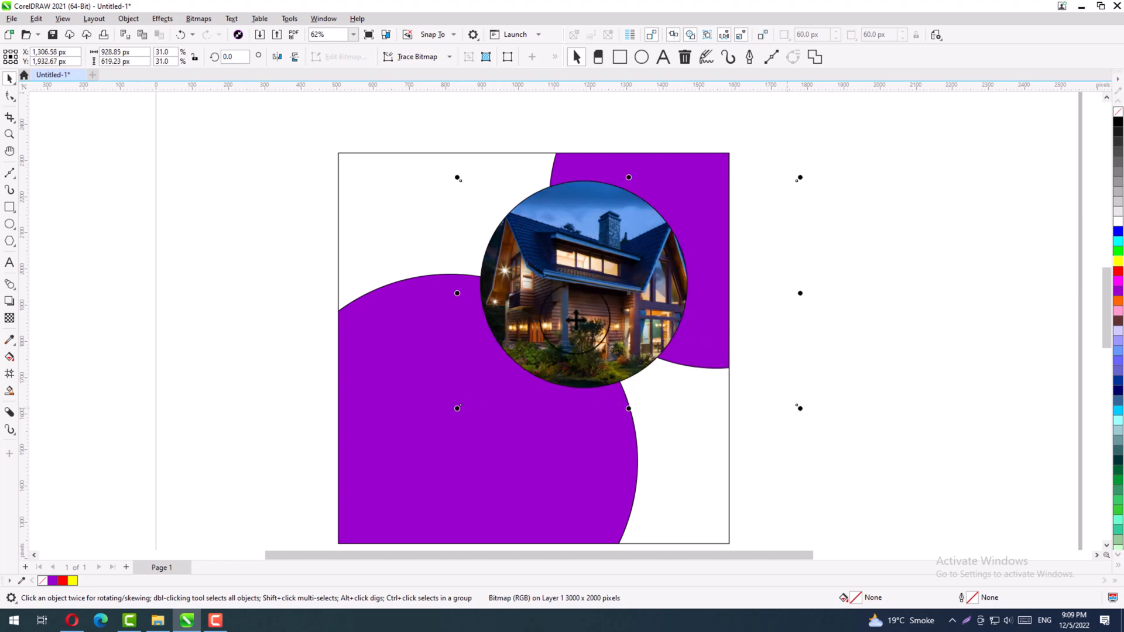
{"action": "left_click_drag", "start_coordinate": [569, 325], "coordinate": [577, 301]}
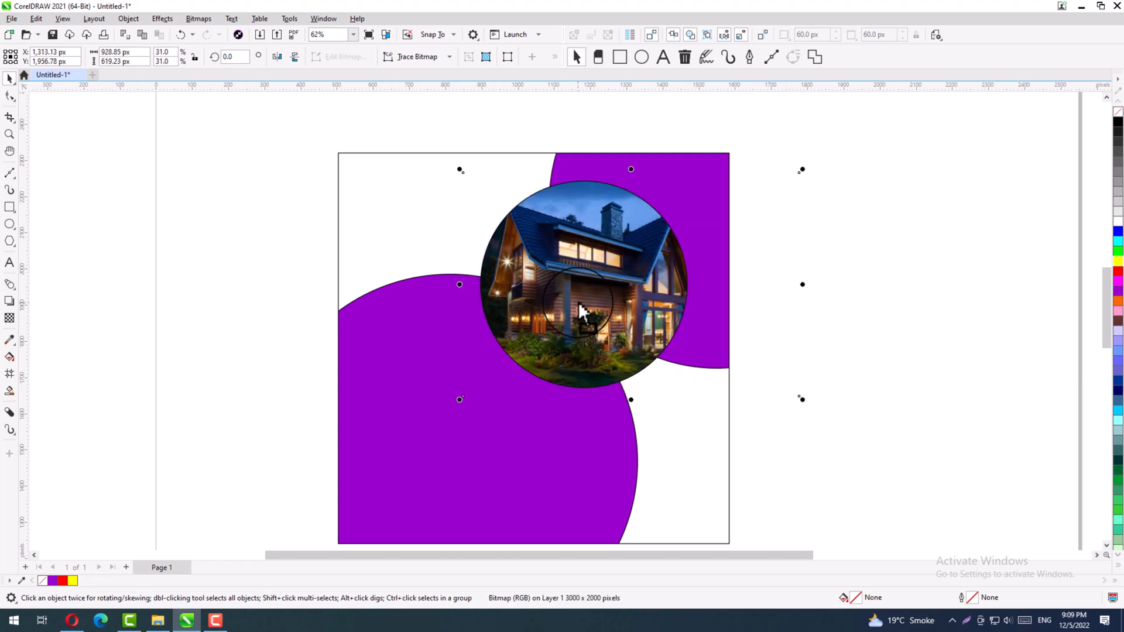
{"action": "left_click", "coordinate": [797, 312]}
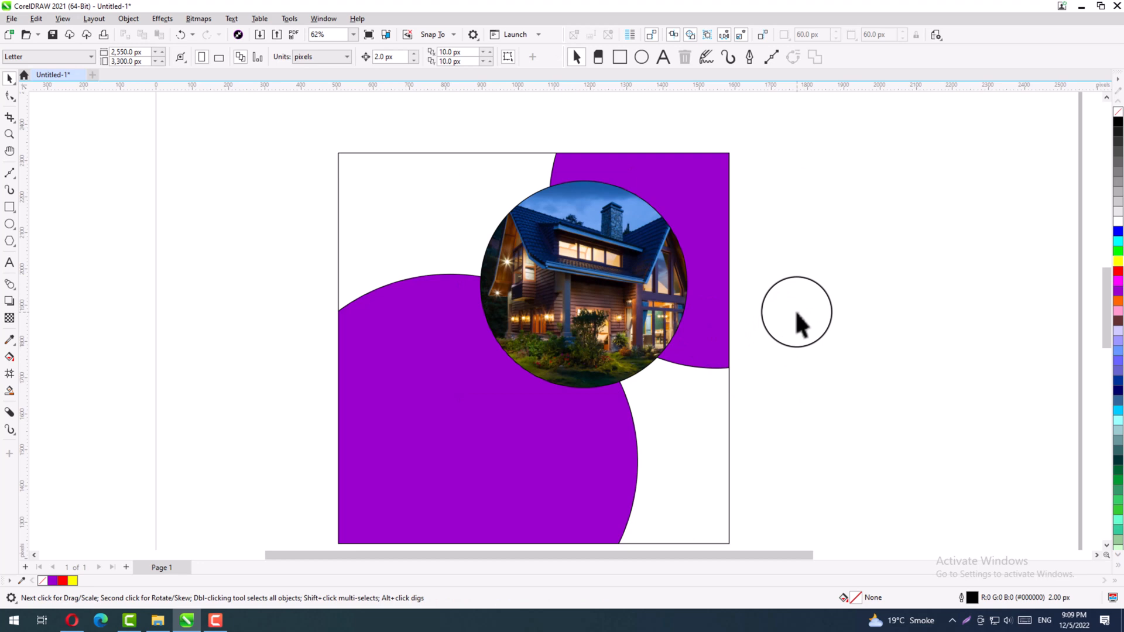
{"action": "left_click", "coordinate": [644, 305]}
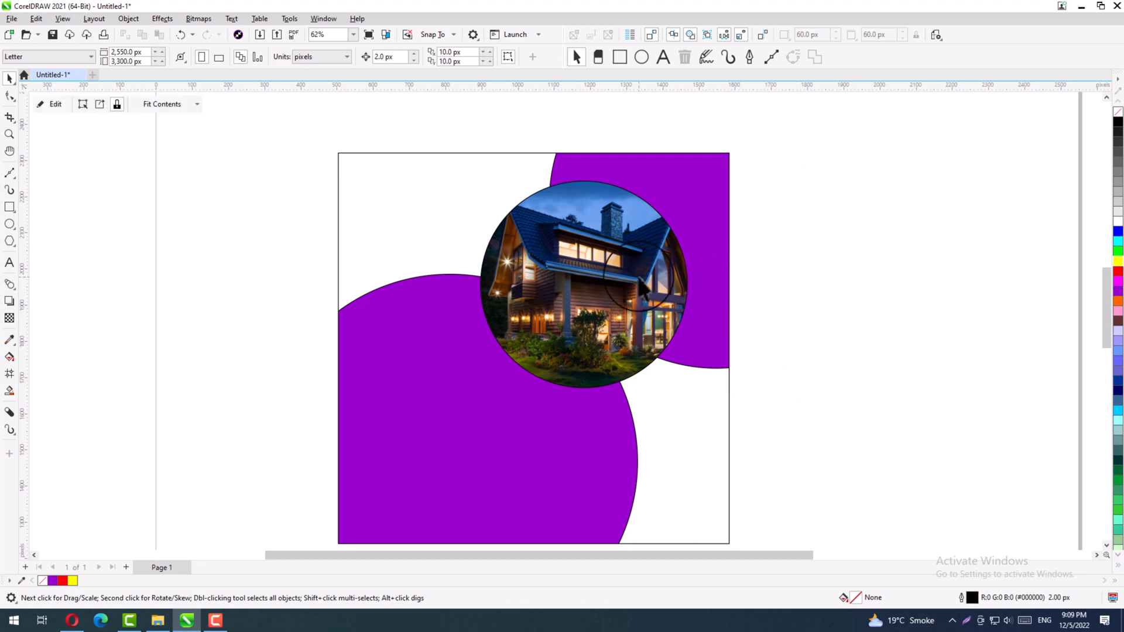
{"action": "left_click", "coordinate": [736, 288]}
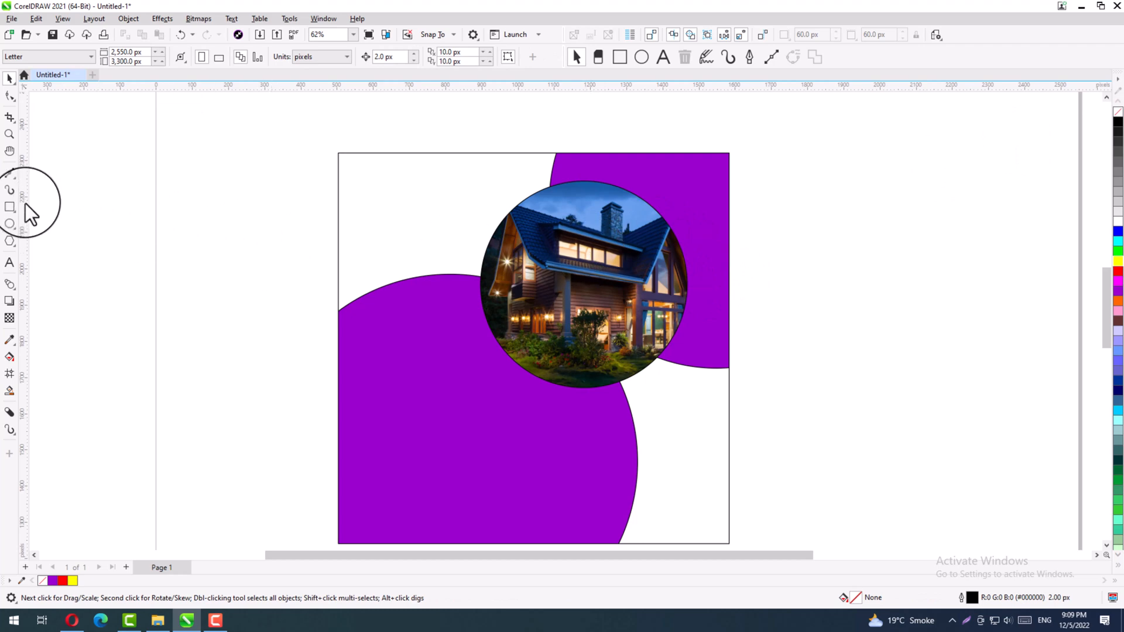
Place a column of three equal rectangles, each about 118 × 136 px, beside the square on its right
{"action": "left_click", "coordinate": [9, 208]}
{"action": "left_click_drag", "start_coordinate": [797, 200], "coordinate": [871, 285]}
{"action": "key", "text": "space"}
{"action": "left_click_drag", "start_coordinate": [833, 243], "coordinate": [833, 321]}
{"action": "key", "text": "ctrl+z"}
{"action": "left_click_drag", "start_coordinate": [873, 287], "coordinate": [819, 346]}
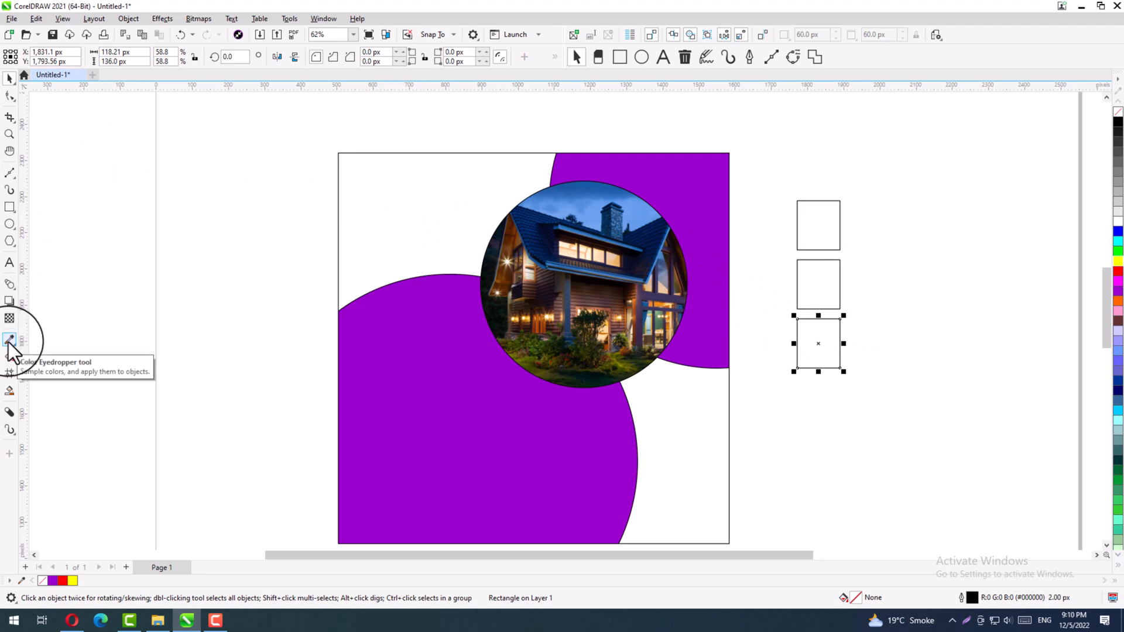
Sample a dark navy from the house photo with the Color Eyedropper and fill the uppermost swatch rectangle with it
{"action": "left_click", "coordinate": [9, 344]}
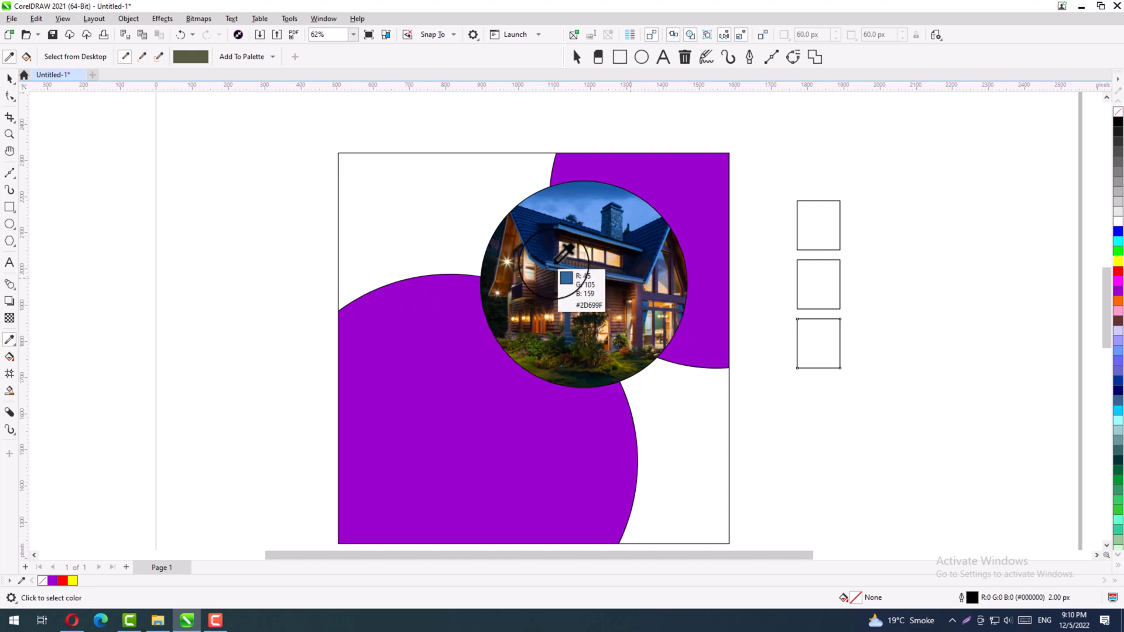
{"action": "left_click", "coordinate": [556, 263]}
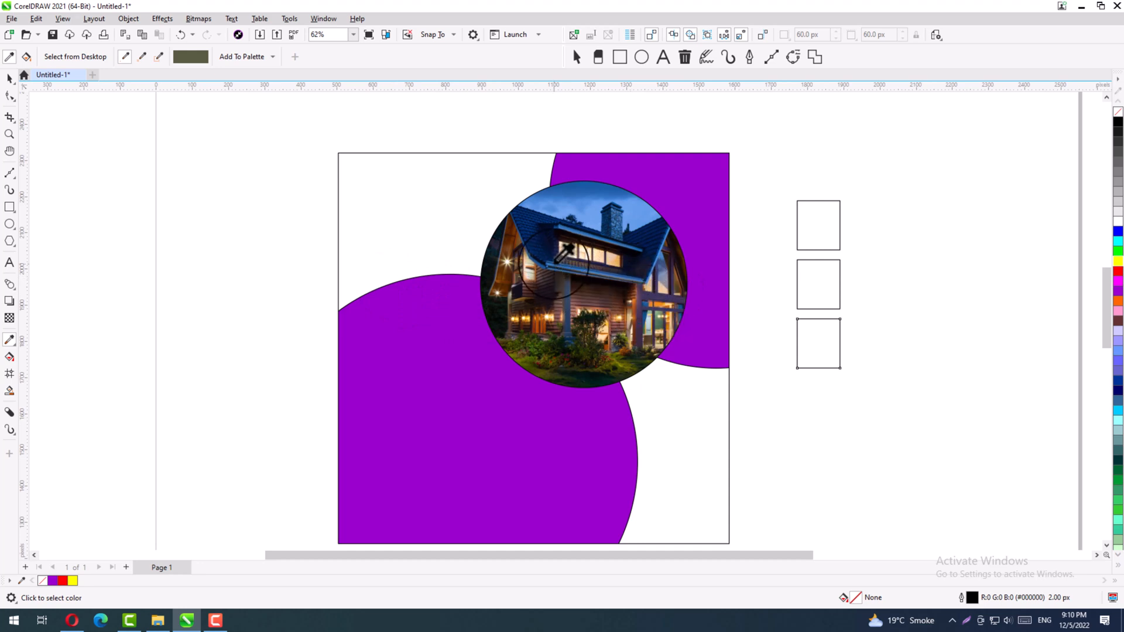
{"action": "left_click", "coordinate": [817, 219]}
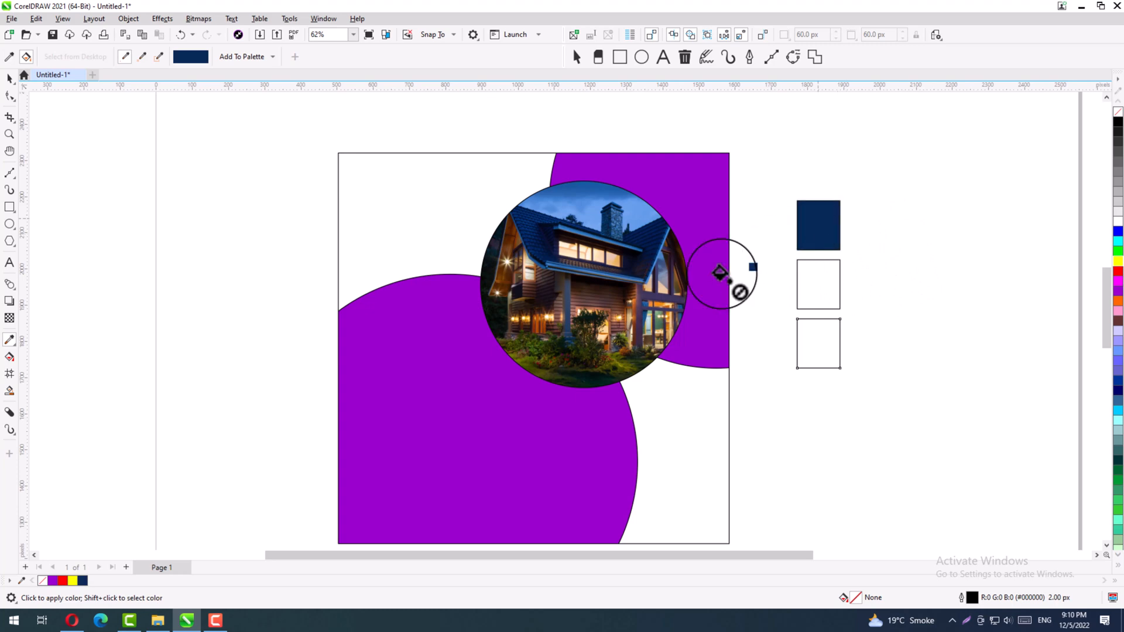
Sample a second navy, R19 G45 B85, from the house photo and fill the middle swatch rectangle with it
{"action": "left_click", "coordinate": [9, 57]}
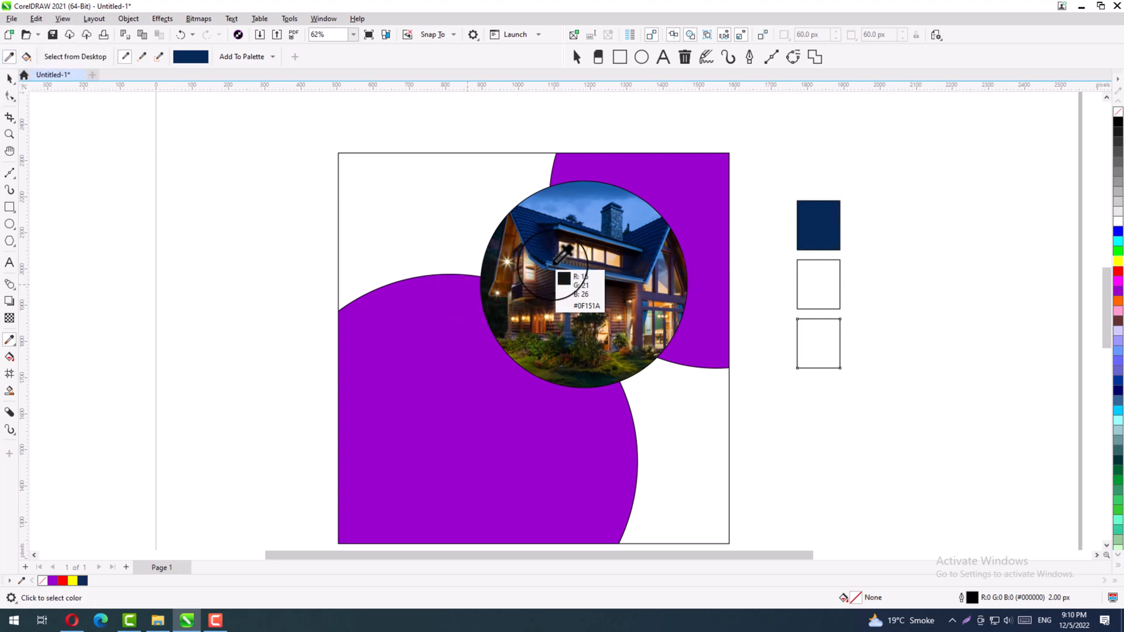
{"action": "left_click", "coordinate": [553, 263]}
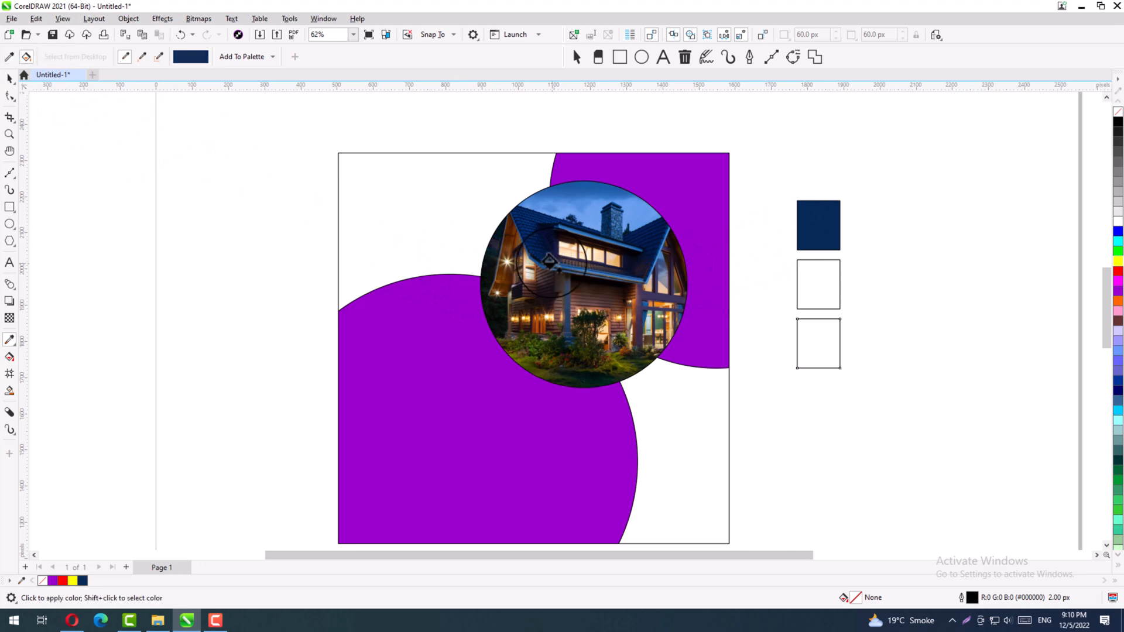
{"action": "left_click", "coordinate": [802, 287]}
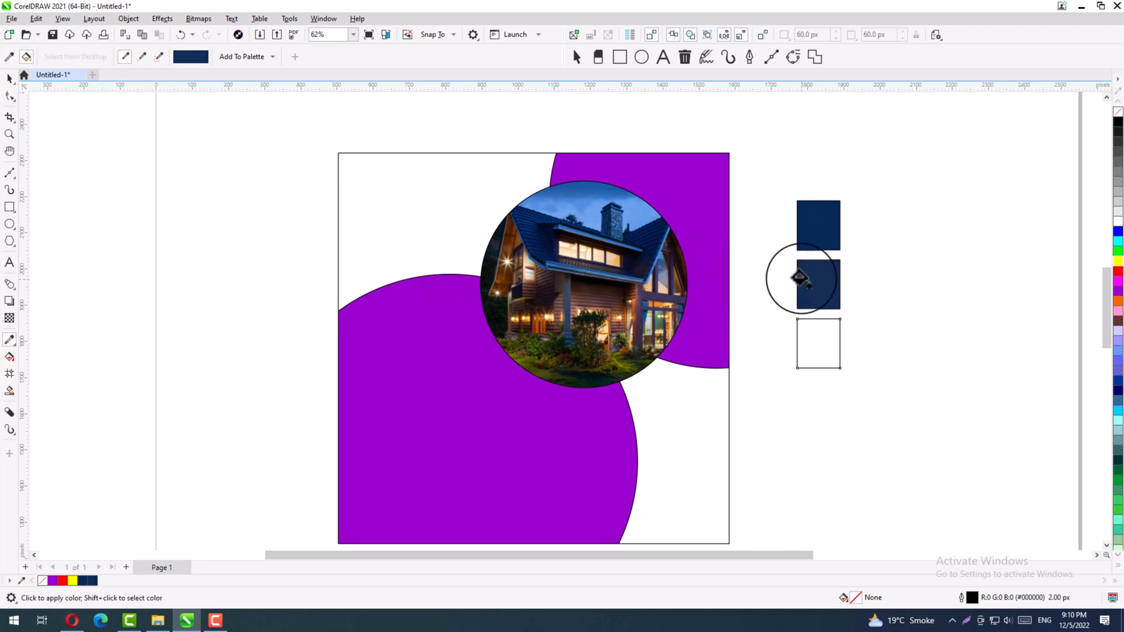
Sample a medium blue, R58 G128 B200, from the house photo and fill the middle swatch rectangle with it
{"action": "left_click", "coordinate": [9, 59]}
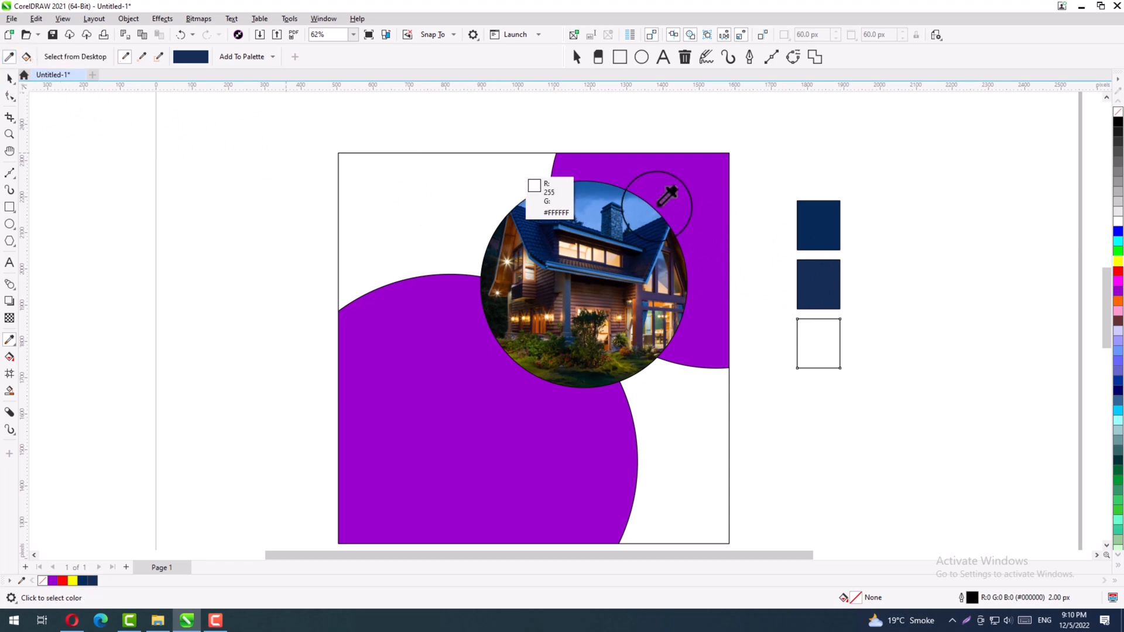
{"action": "left_click", "coordinate": [577, 232]}
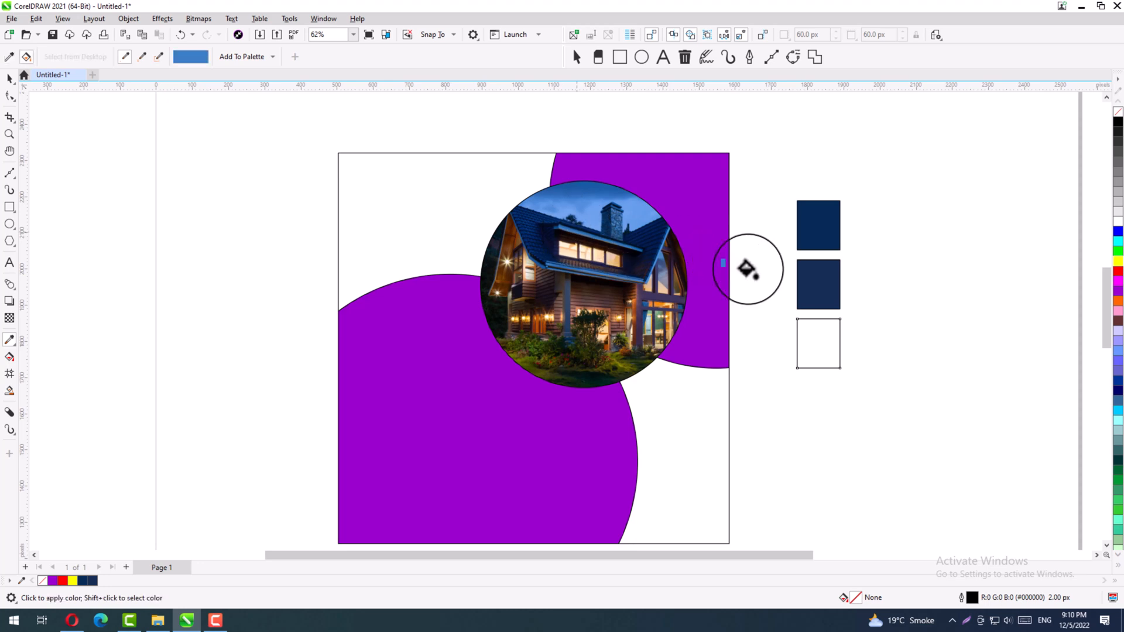
{"action": "left_click", "coordinate": [806, 284]}
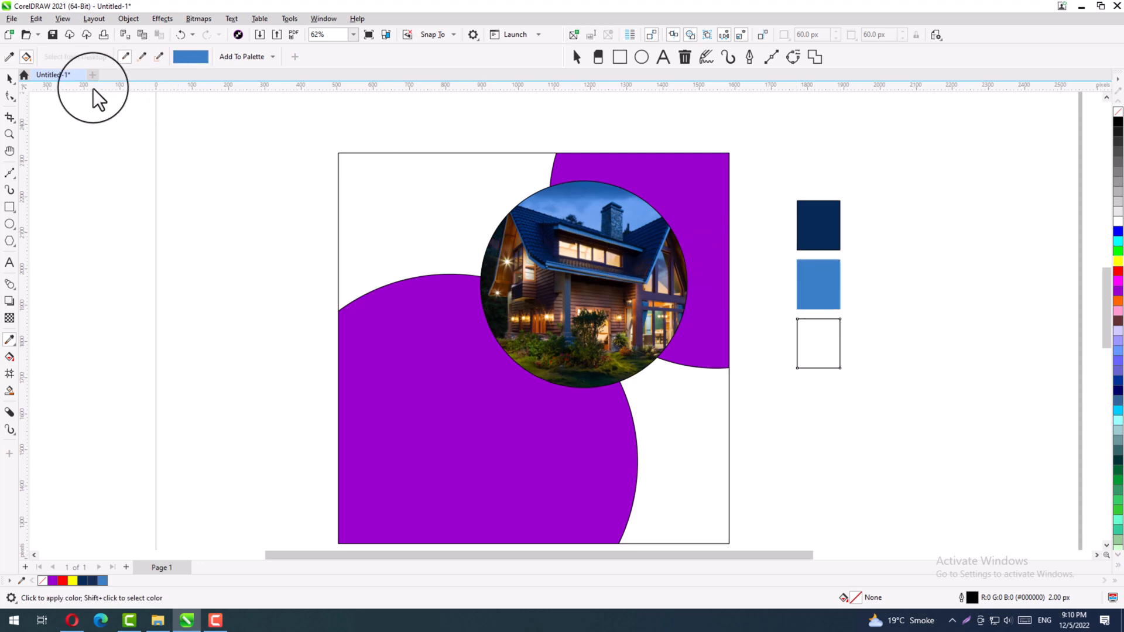
Sample a light blue, R108 G162 B234, from the house photo's sky and fill the lowest swatch rectangle with it
{"action": "left_click", "coordinate": [9, 57]}
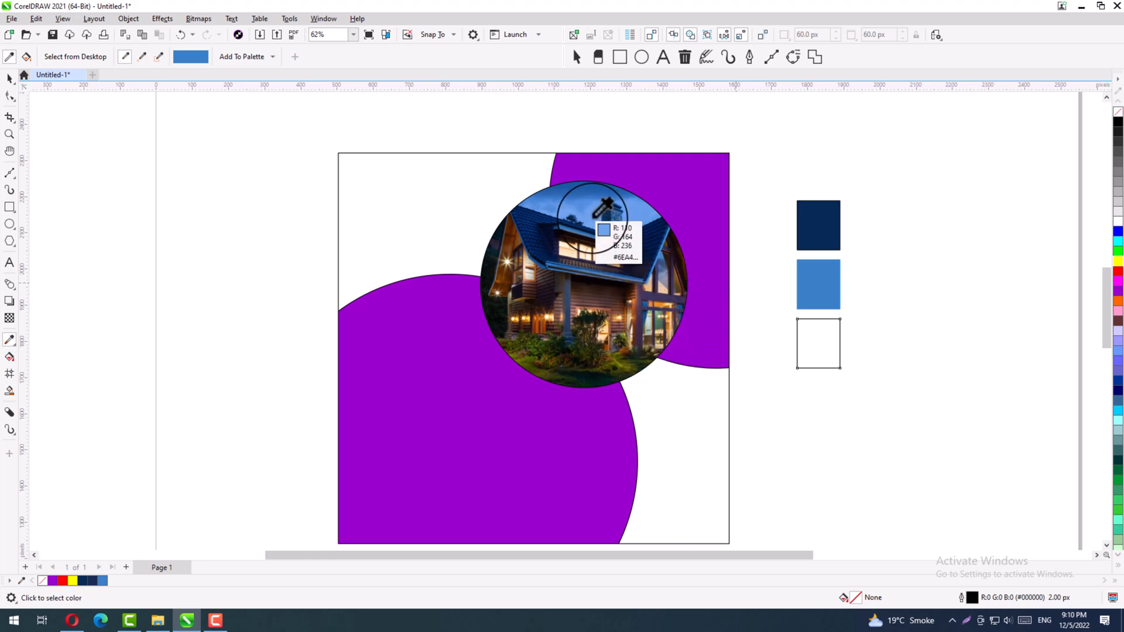
{"action": "left_click", "coordinate": [593, 218]}
{"action": "left_click", "coordinate": [800, 340]}
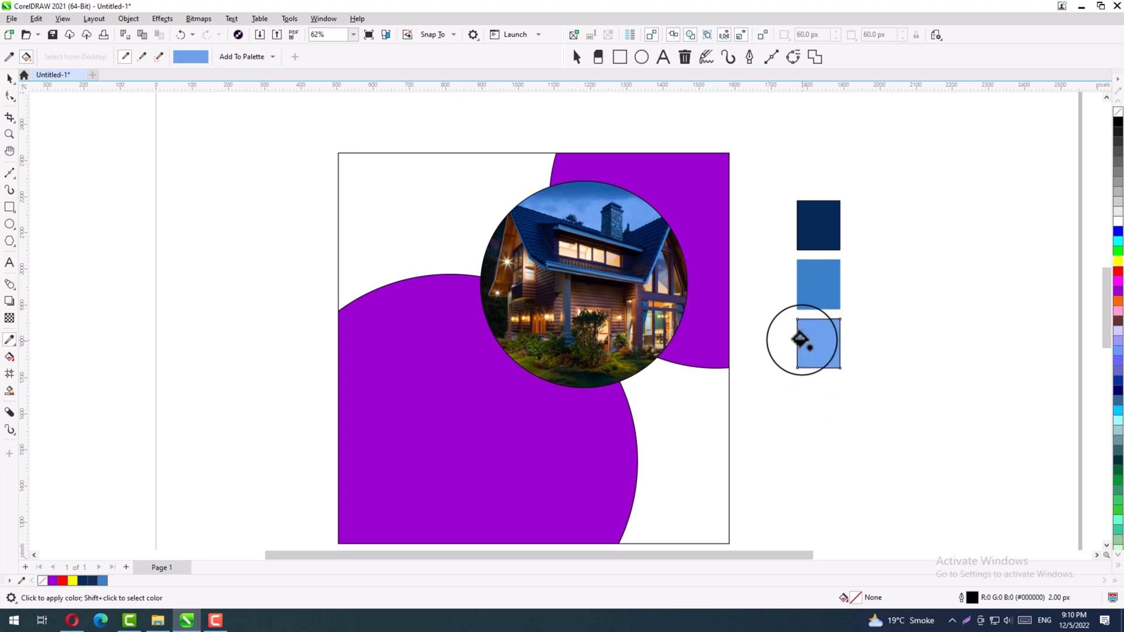
{"action": "left_click", "coordinate": [9, 82]}
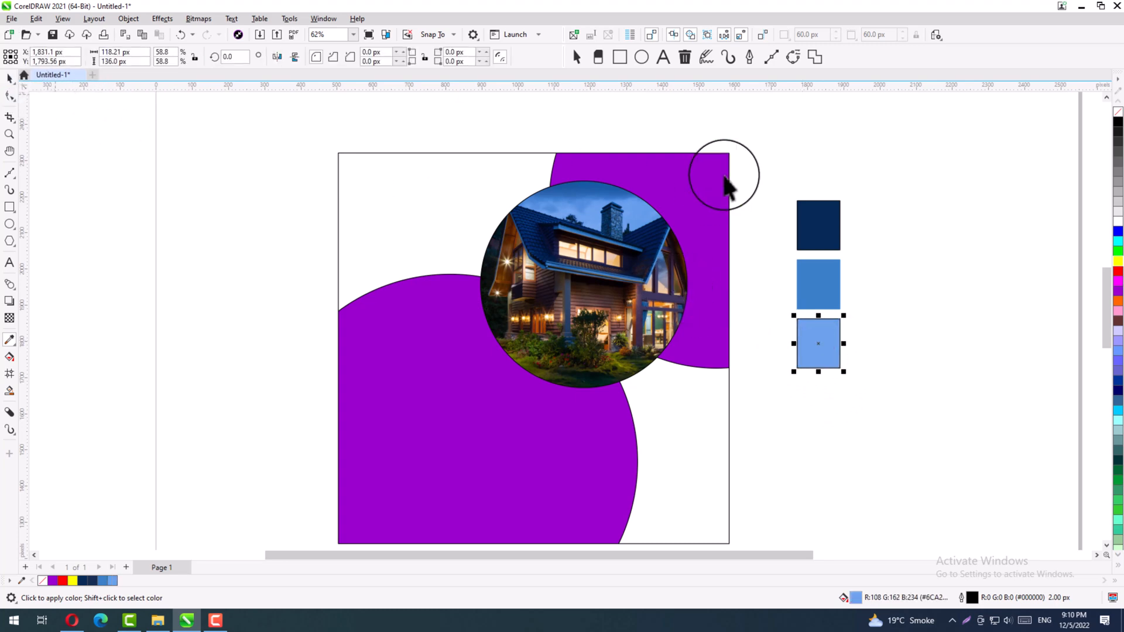
{"action": "left_click_drag", "start_coordinate": [856, 157], "coordinate": [792, 391]}
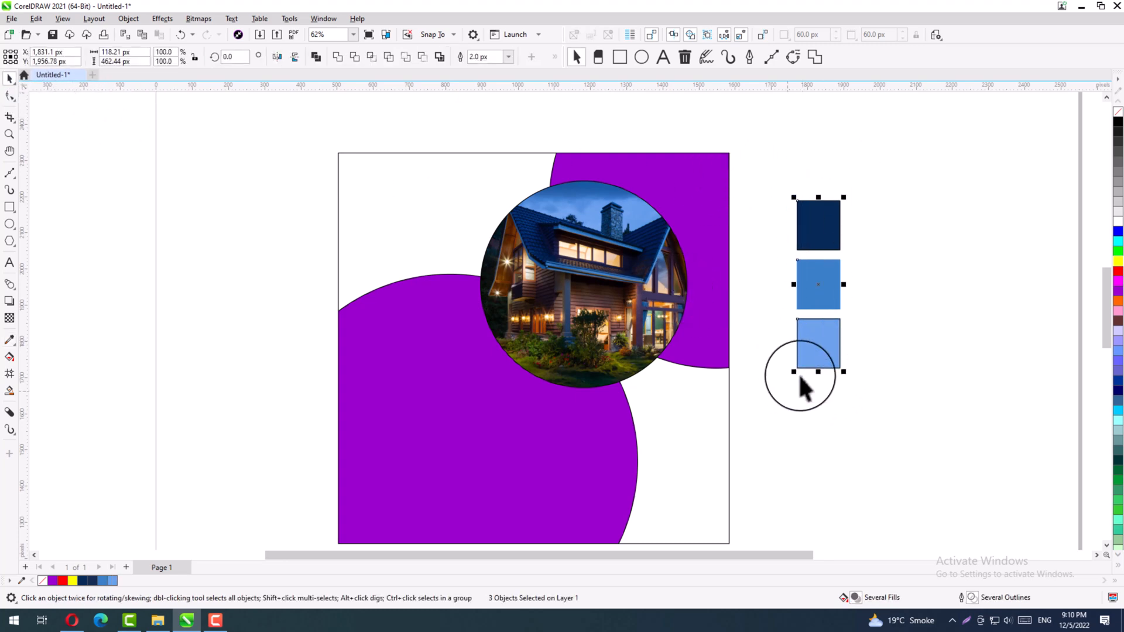
{"action": "left_click", "coordinate": [903, 291]}
{"action": "left_click_drag", "start_coordinate": [855, 176], "coordinate": [780, 407]}
{"action": "left_click", "coordinate": [780, 409]}
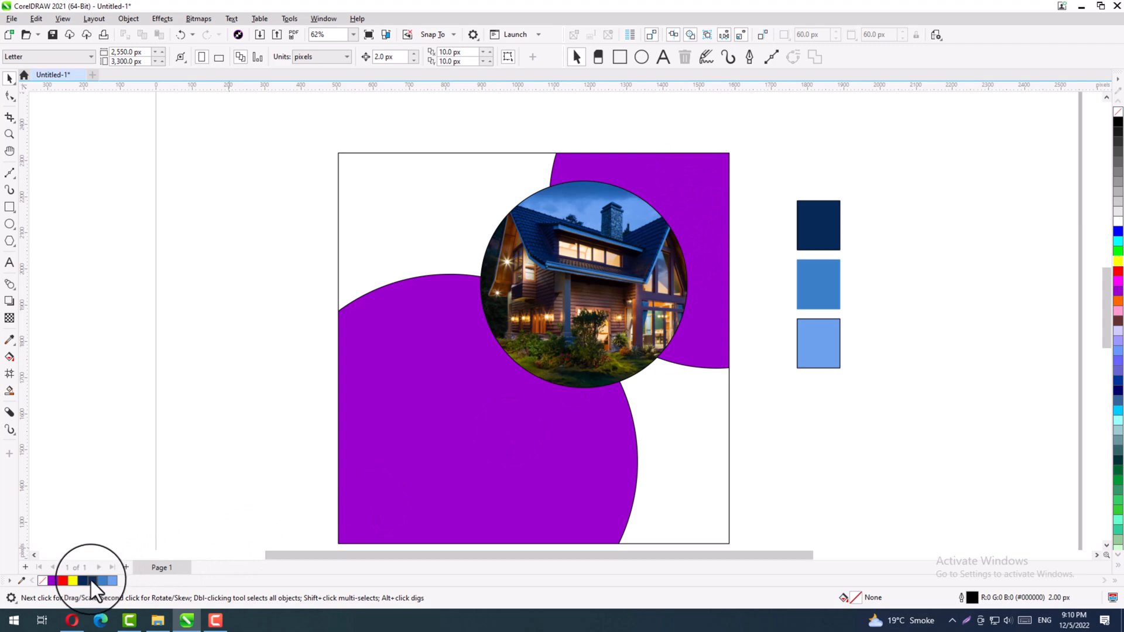
Fill both purple corner circles inside the square with the sampled navy, R19 G45 B85
{"action": "left_click", "coordinate": [710, 182], "text": "ctrl"}
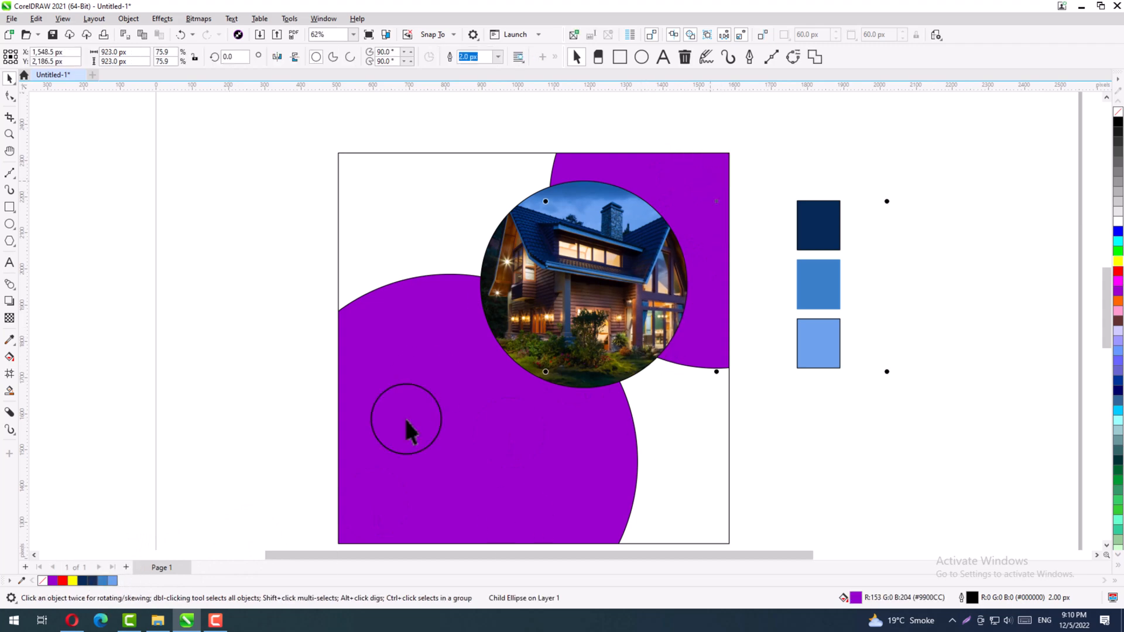
{"action": "left_click", "coordinate": [86, 580]}
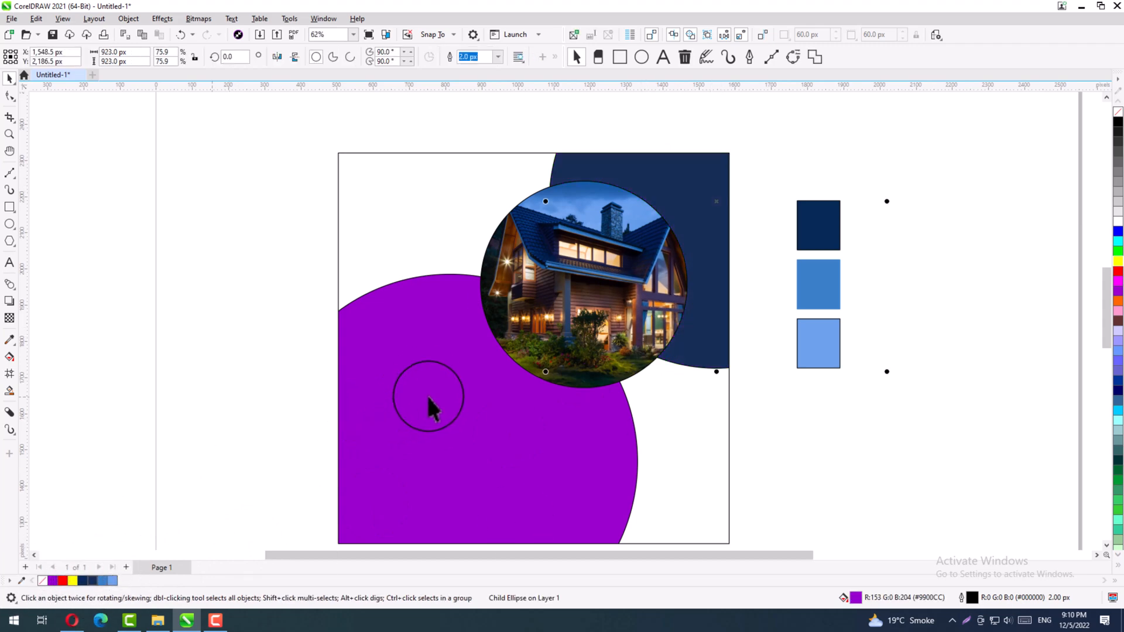
{"action": "left_click", "coordinate": [427, 398]}
{"action": "left_click", "coordinate": [386, 384], "text": "ctrl"}
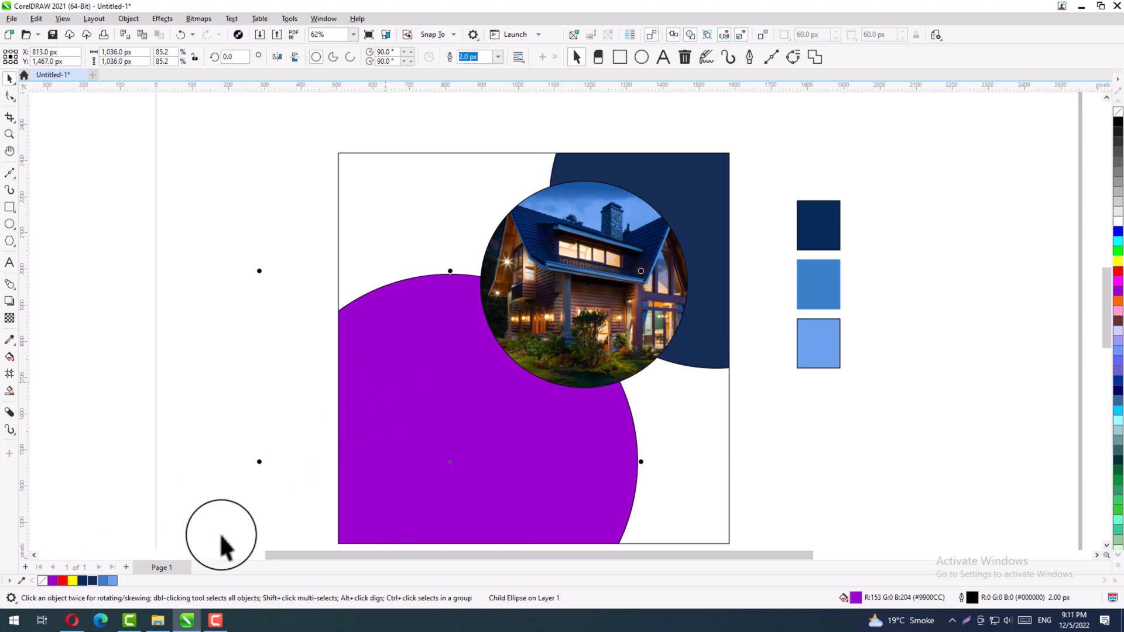
{"action": "left_click", "coordinate": [86, 580]}
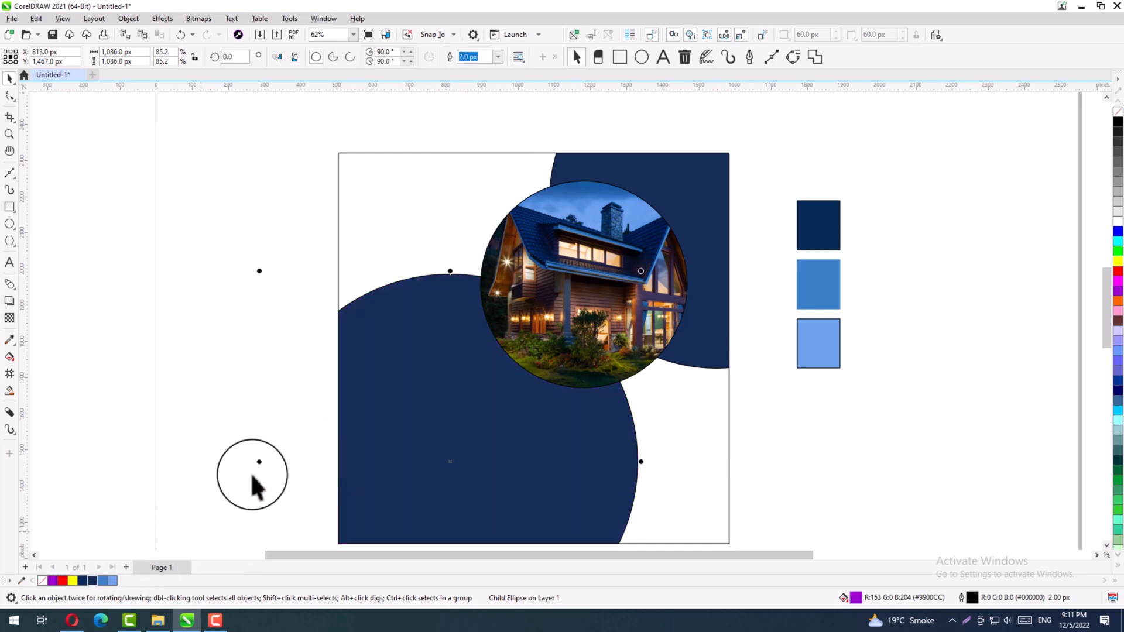
{"action": "left_click", "coordinate": [255, 486]}
Fill both corner circles inside the square with the sampled medium blue, R58 G128 B200
{"action": "left_click", "coordinate": [515, 391], "text": "ctrl"}
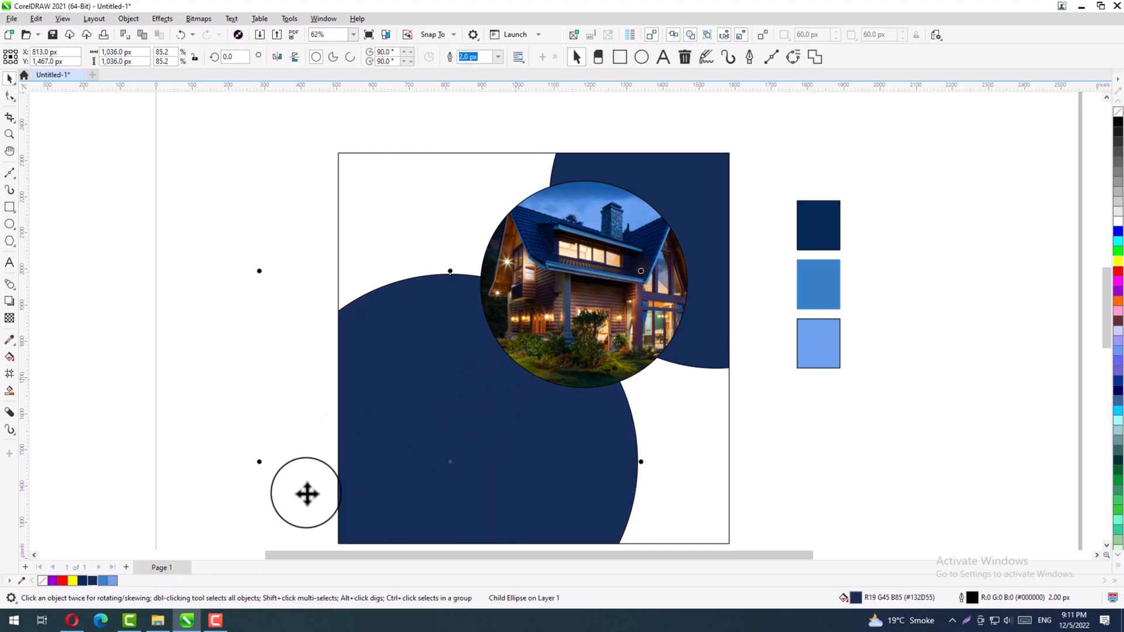
{"action": "left_click", "coordinate": [102, 580]}
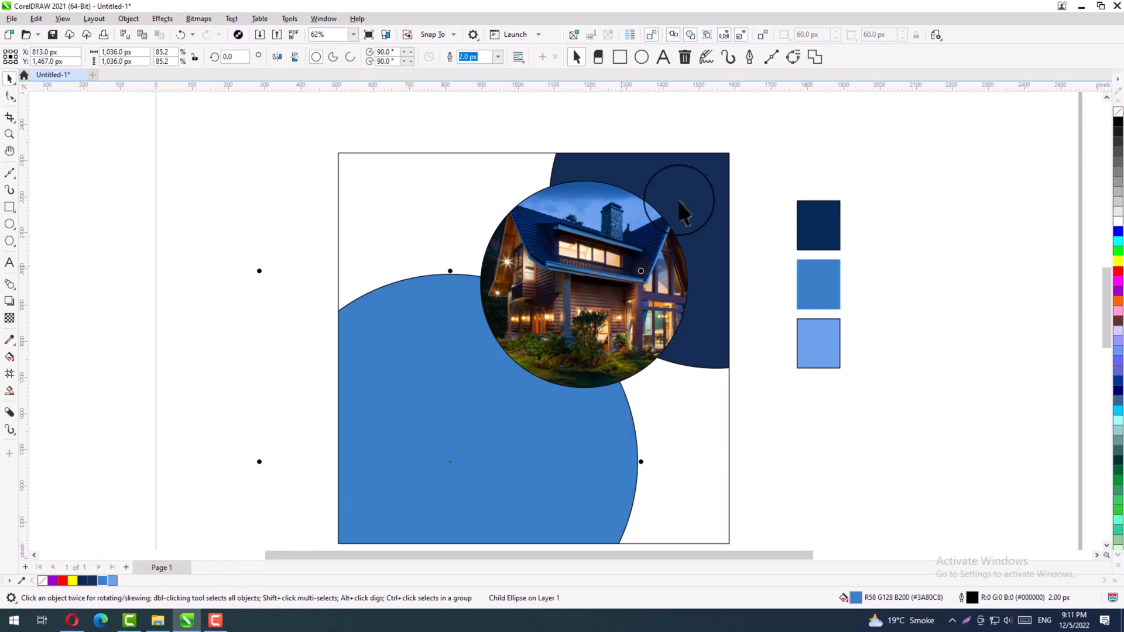
{"action": "left_click", "coordinate": [682, 177]}
{"action": "left_click", "coordinate": [628, 174], "text": "ctrl"}
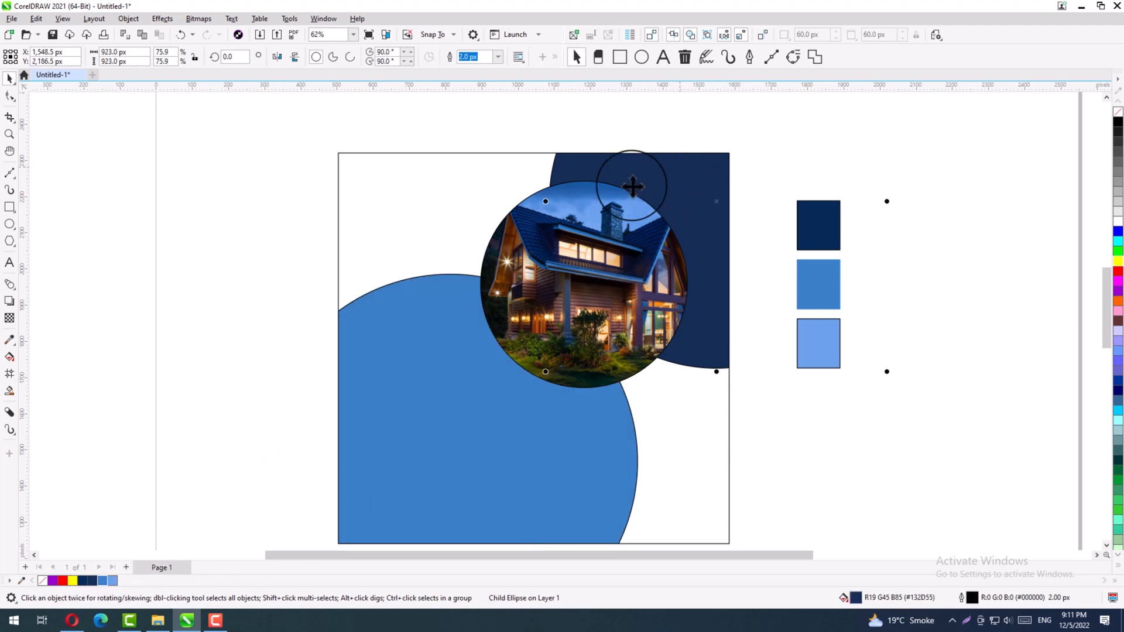
{"action": "left_click", "coordinate": [105, 581]}
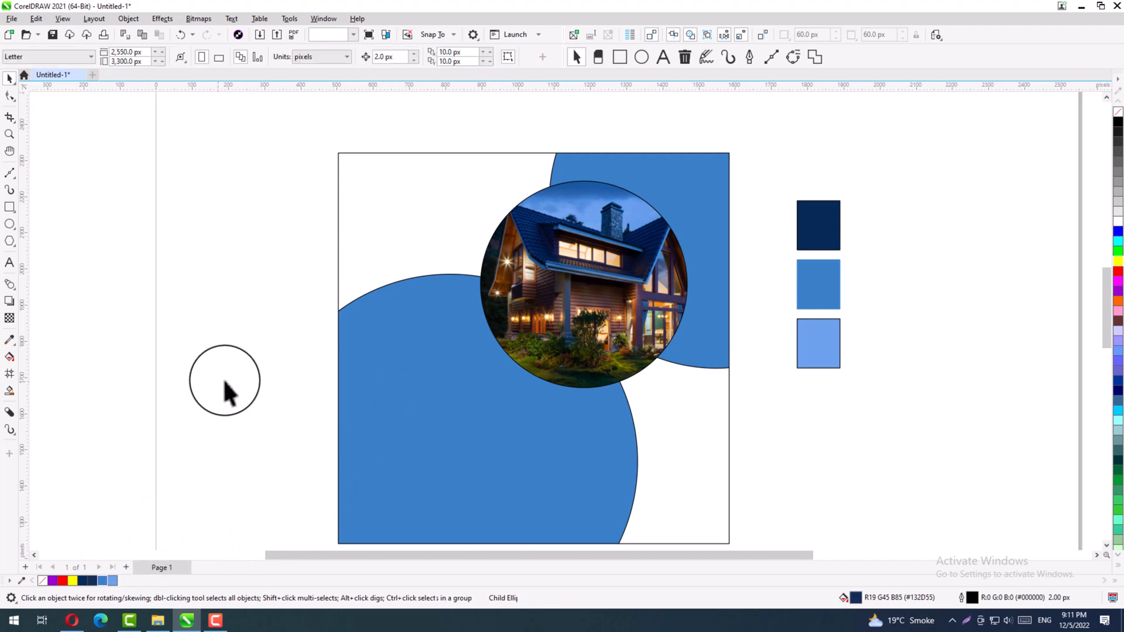
Set the outline colour of the circle holding the house photo to white
{"action": "left_click", "coordinate": [669, 176]}
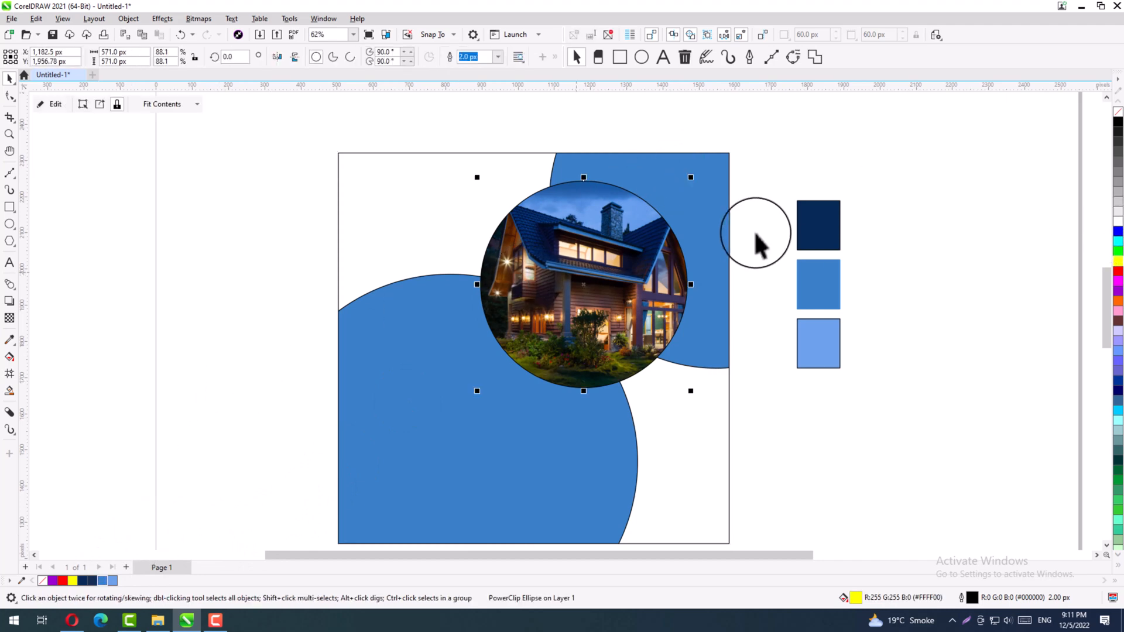
{"action": "right_click", "coordinate": [1117, 222]}
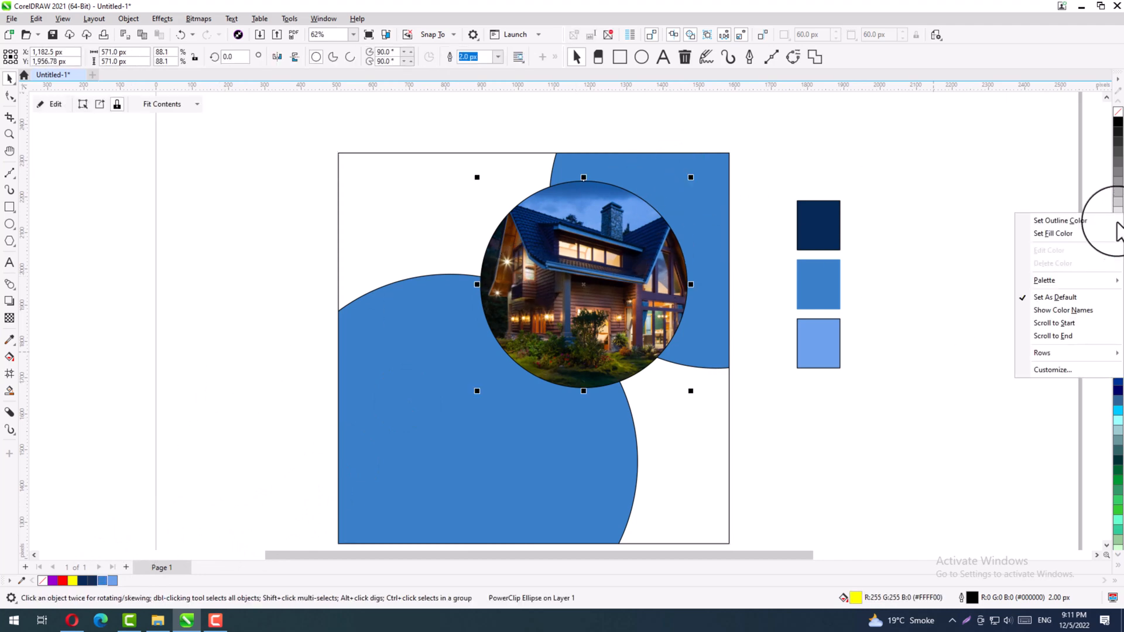
{"action": "left_click", "coordinate": [1035, 223]}
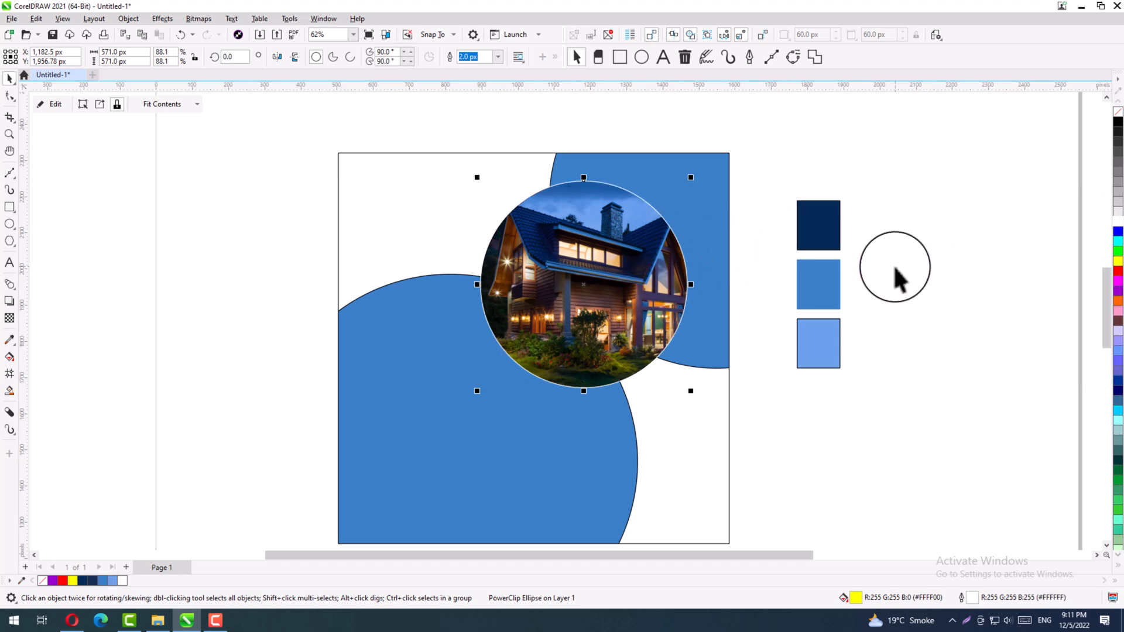
Set the house photo circle's outline to 16 px wide, scaling with the object and placed behind the fill
{"action": "key", "text": "F12"}
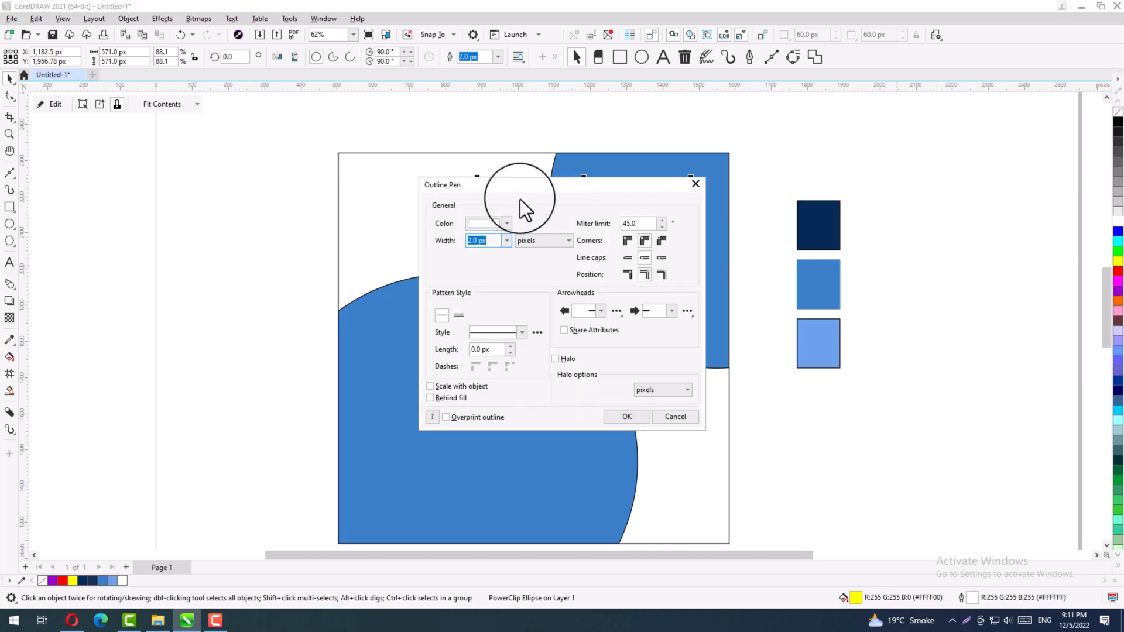
{"action": "left_click_drag", "start_coordinate": [505, 181], "coordinate": [252, 167]}
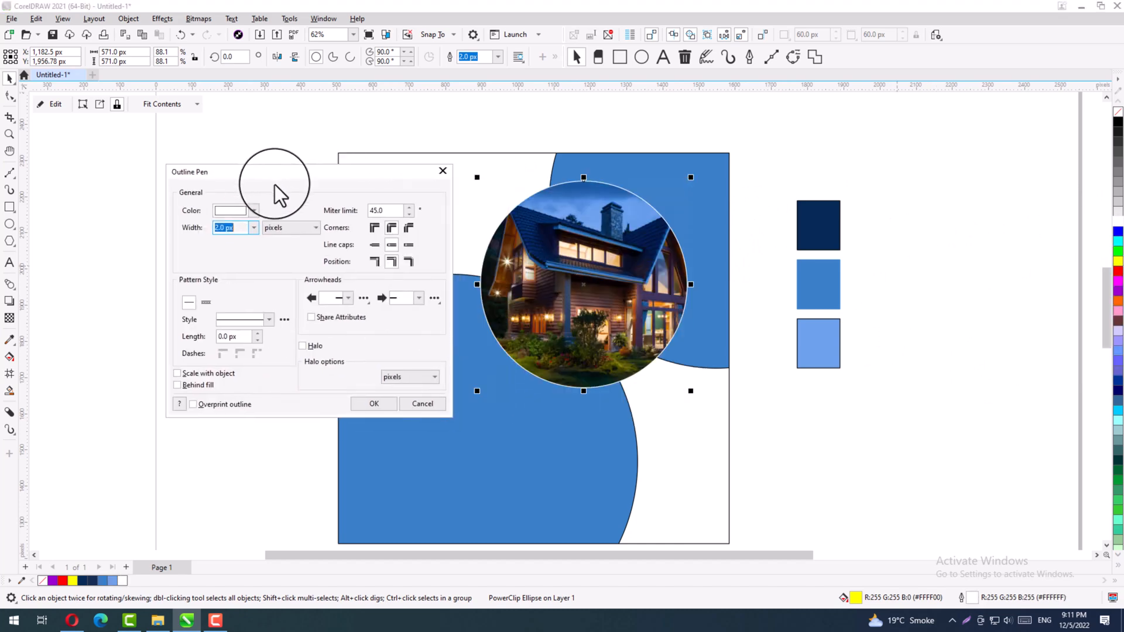
{"action": "left_click", "coordinate": [254, 228]}
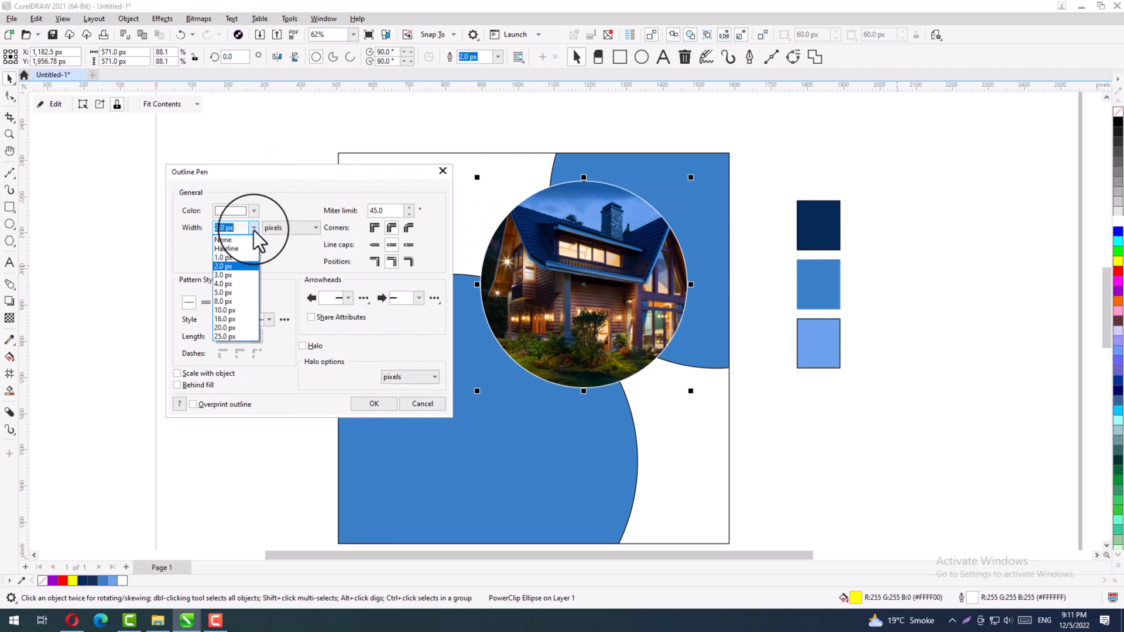
{"action": "left_click", "coordinate": [237, 311]}
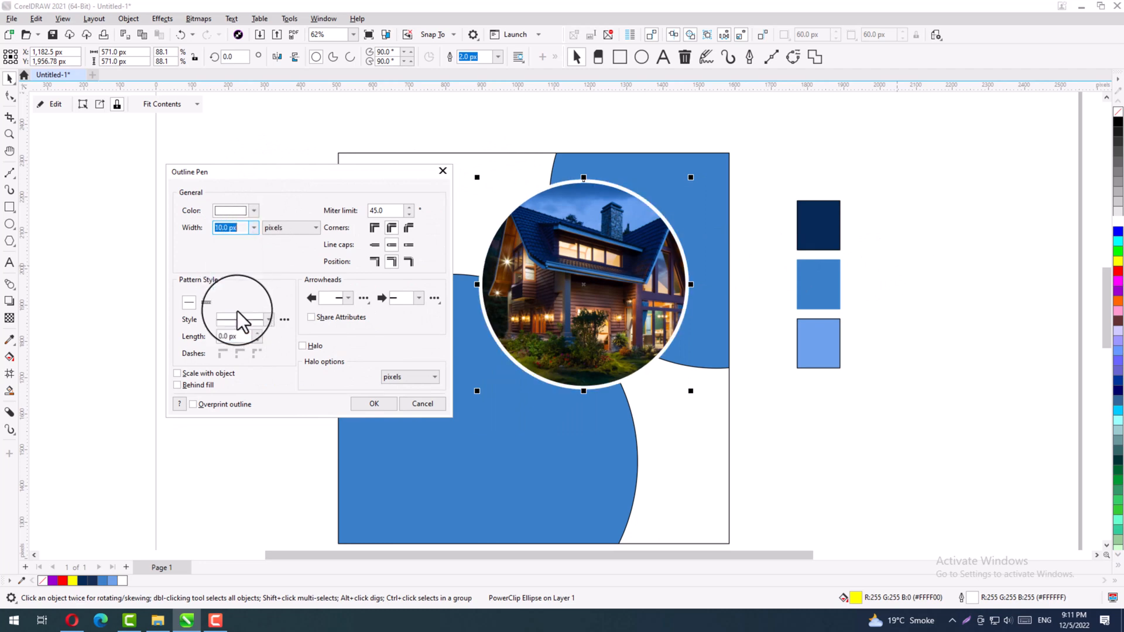
{"action": "left_click", "coordinate": [254, 228]}
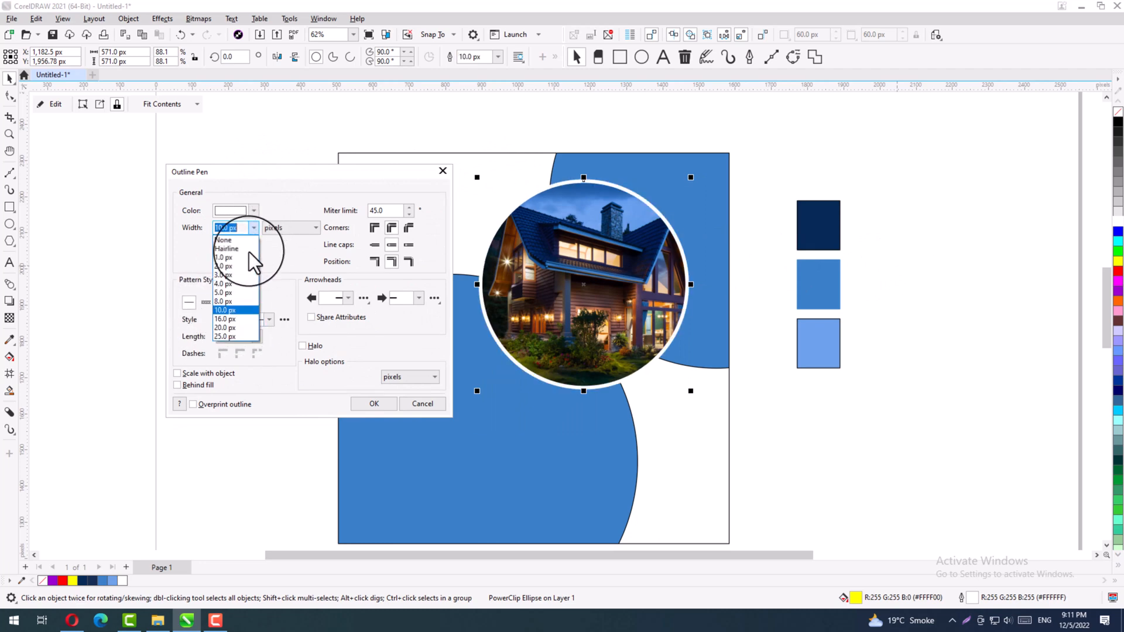
{"action": "left_click", "coordinate": [236, 319]}
{"action": "left_click", "coordinate": [201, 373]}
{"action": "left_click", "coordinate": [202, 385]}
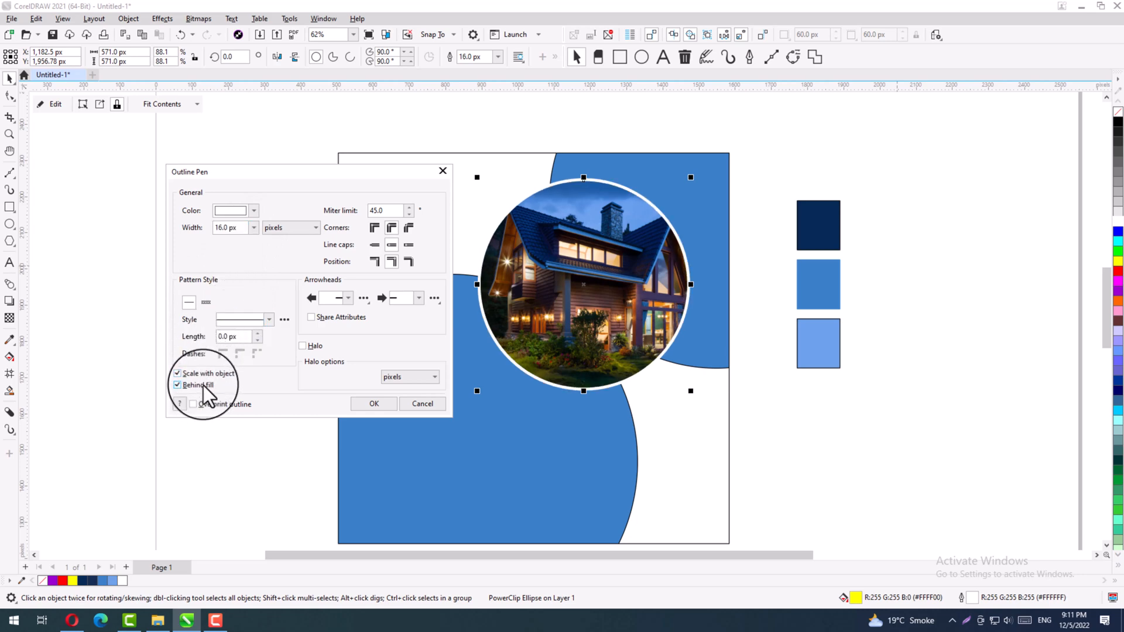
{"action": "left_click", "coordinate": [375, 404]}
{"action": "left_click", "coordinate": [246, 393]}
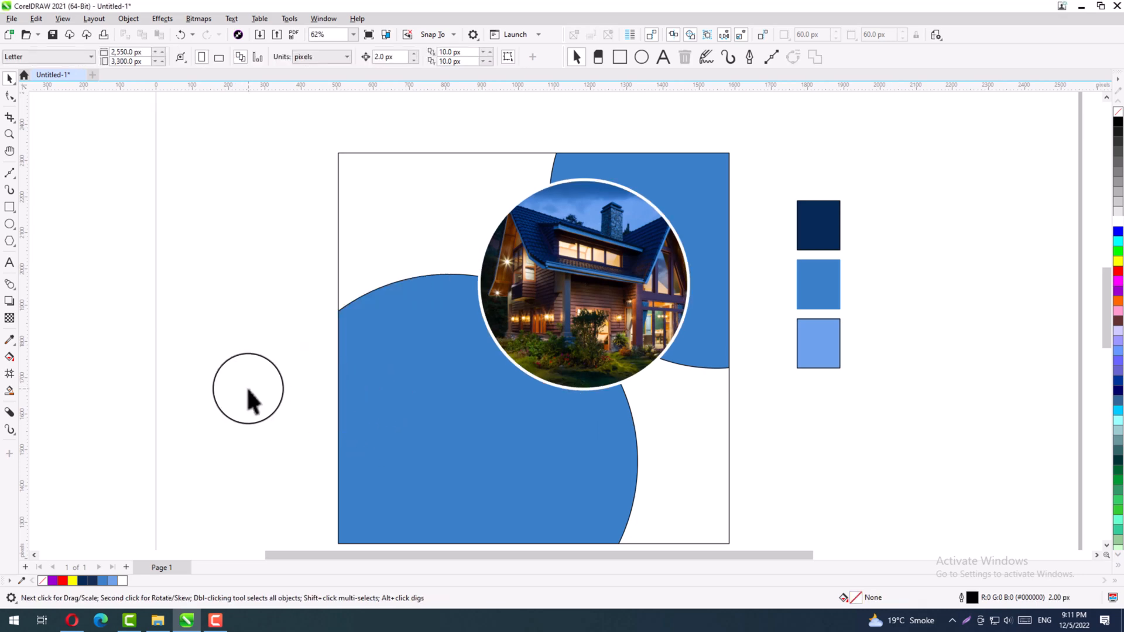
Delete the three blue swatch rectangles beside the square
{"action": "left_click_drag", "start_coordinate": [870, 174], "coordinate": [785, 440]}
{"action": "key", "text": "Delete"}
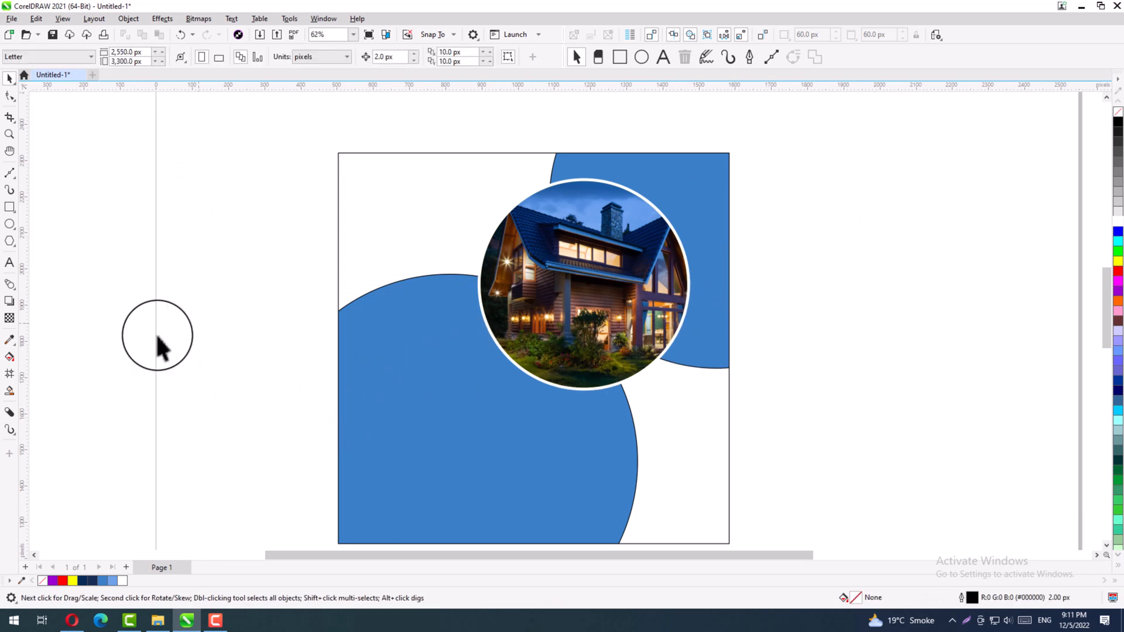
Add the text "mODERN HOME FOR SALE" on three lines in 24 pt Arial and position it just left of the square
{"action": "left_click", "coordinate": [10, 263]}
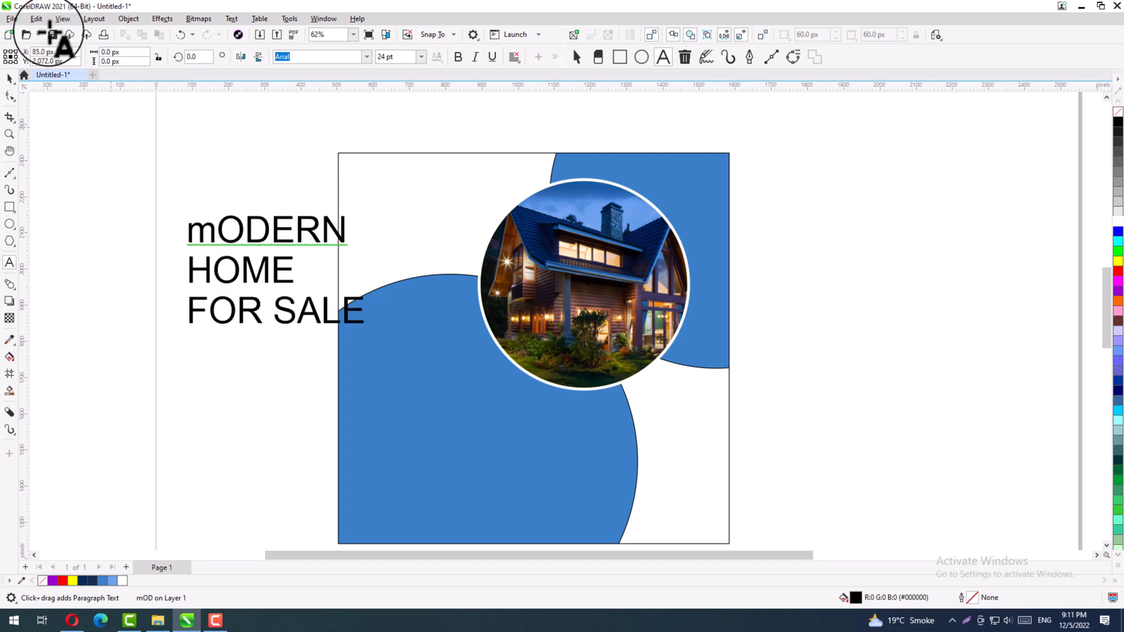
{"action": "left_click", "coordinate": [9, 78]}
{"action": "left_click_drag", "start_coordinate": [289, 228], "coordinate": [263, 198]}
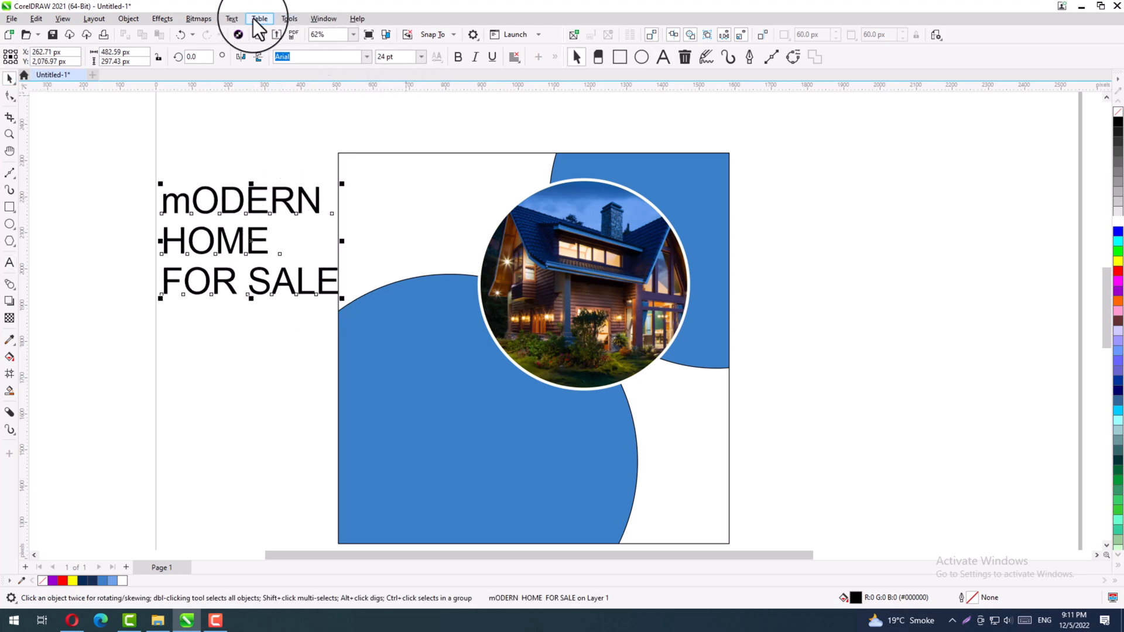
Change the case of the three-line headline text to UPPERCASE
{"action": "left_click", "coordinate": [235, 19]}
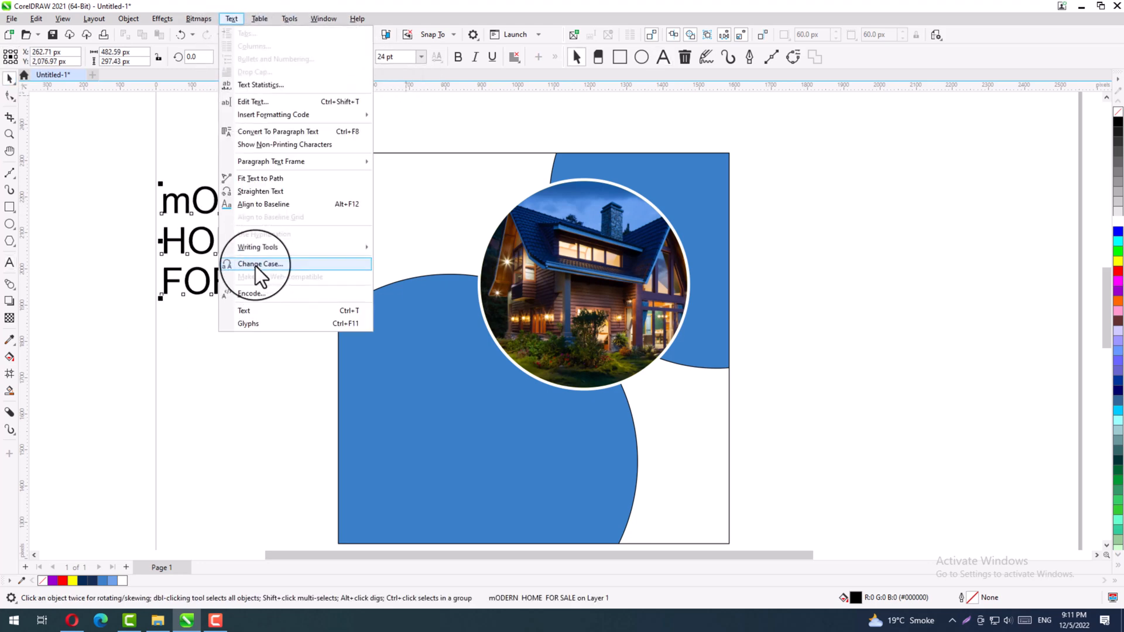
{"action": "left_click", "coordinate": [257, 263]}
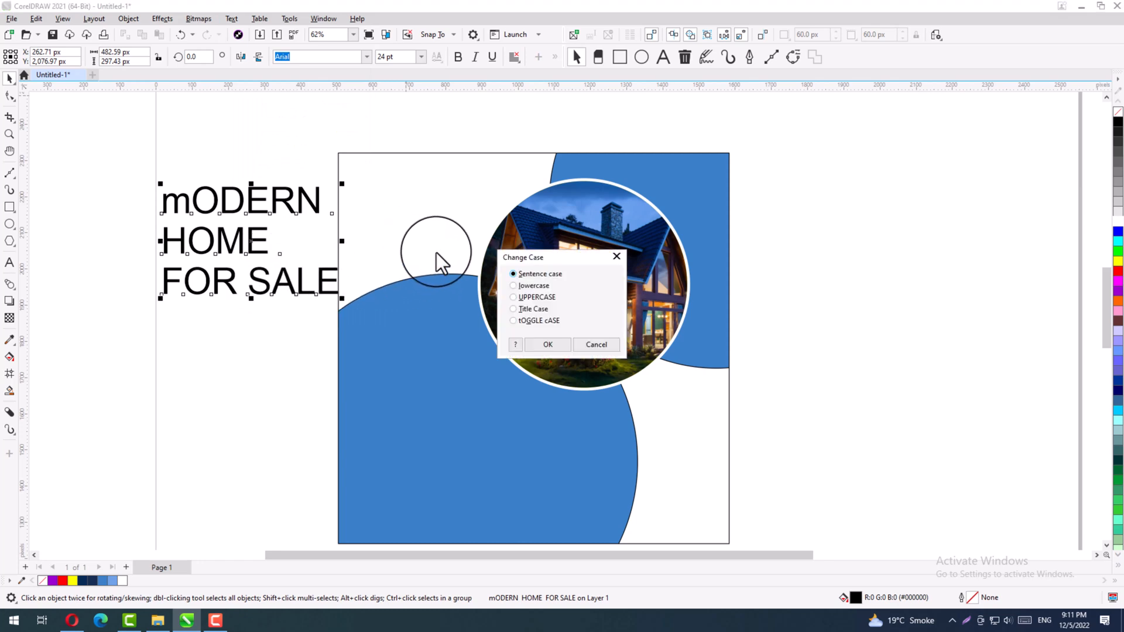
{"action": "left_click", "coordinate": [536, 297]}
{"action": "left_click", "coordinate": [548, 345]}
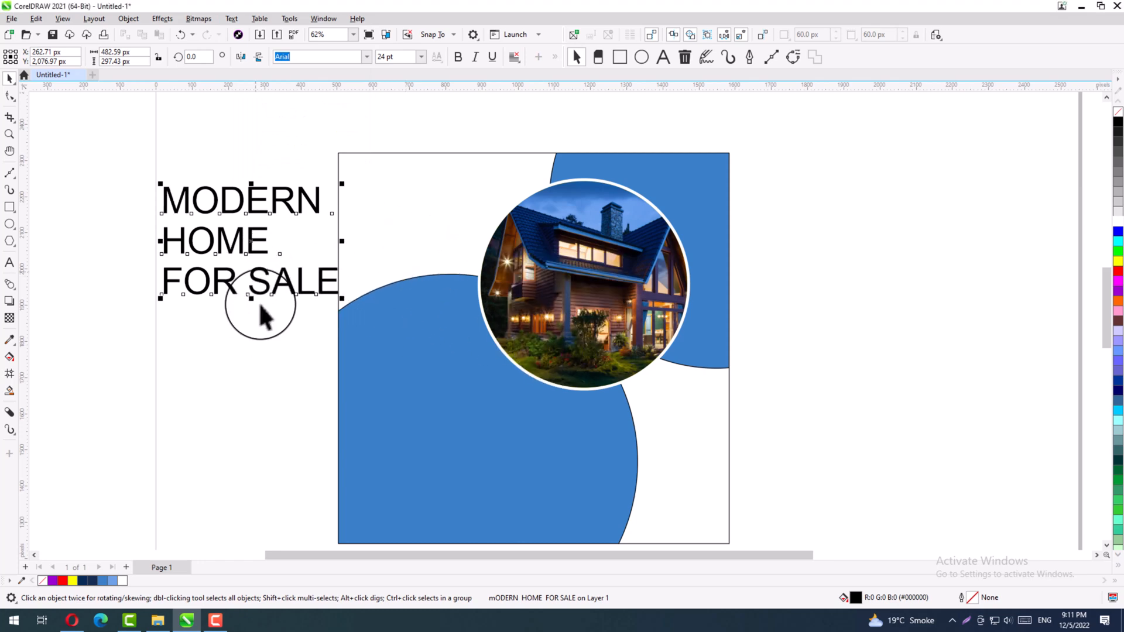
Make the headline text bold and move it slightly down and further from the square
{"action": "left_click", "coordinate": [459, 56]}
{"action": "left_click_drag", "start_coordinate": [235, 245], "coordinate": [216, 264]}
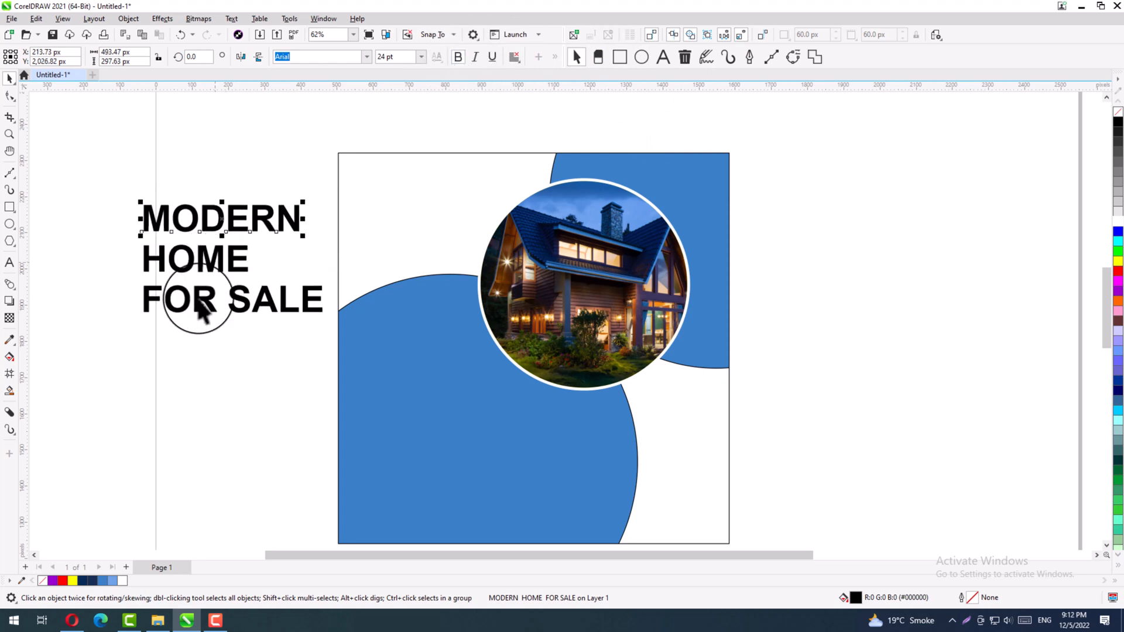
{"action": "left_click", "coordinate": [205, 334]}
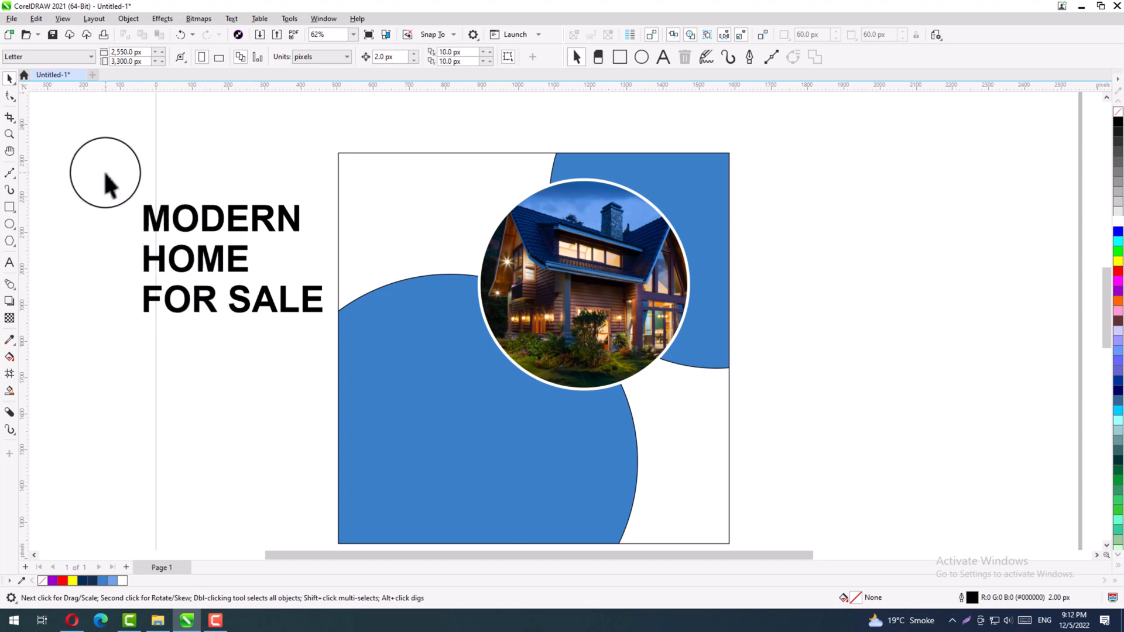
Set the font of all three headline lines to Roboto Black
{"action": "left_click_drag", "start_coordinate": [106, 173], "coordinate": [330, 360]}
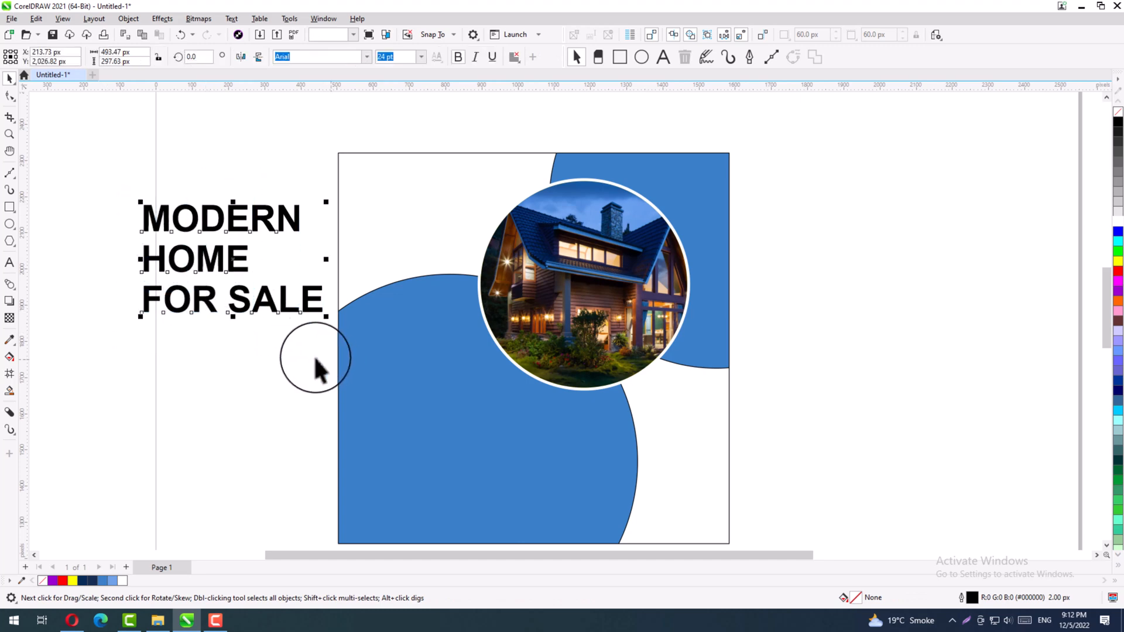
{"action": "left_click", "coordinate": [365, 57]}
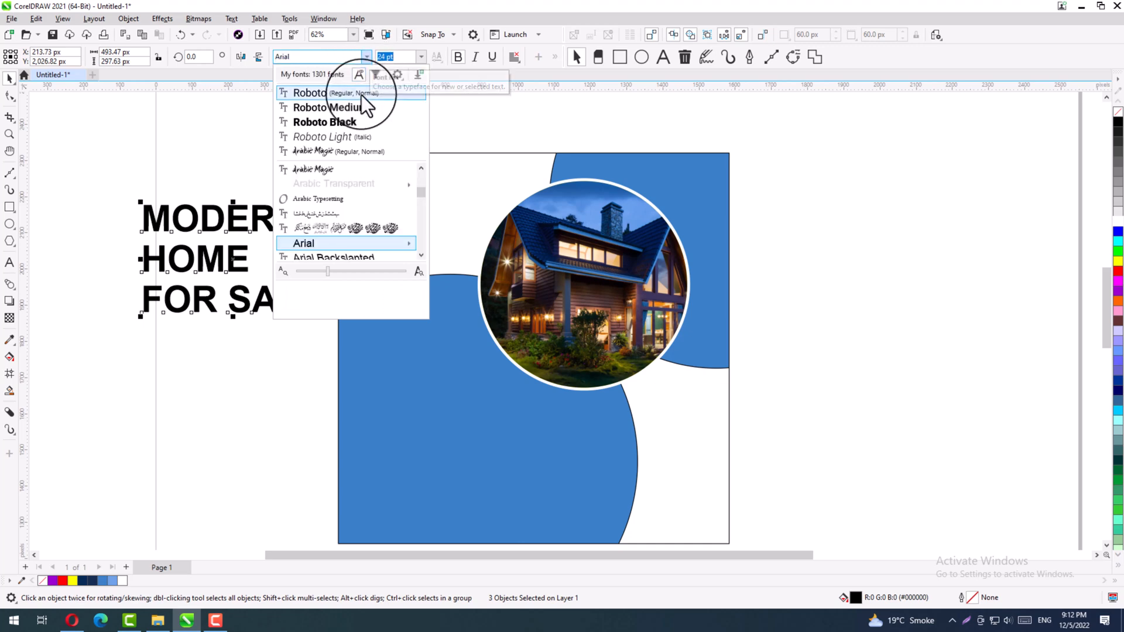
{"action": "left_click", "coordinate": [347, 121]}
{"action": "left_click", "coordinate": [240, 175]}
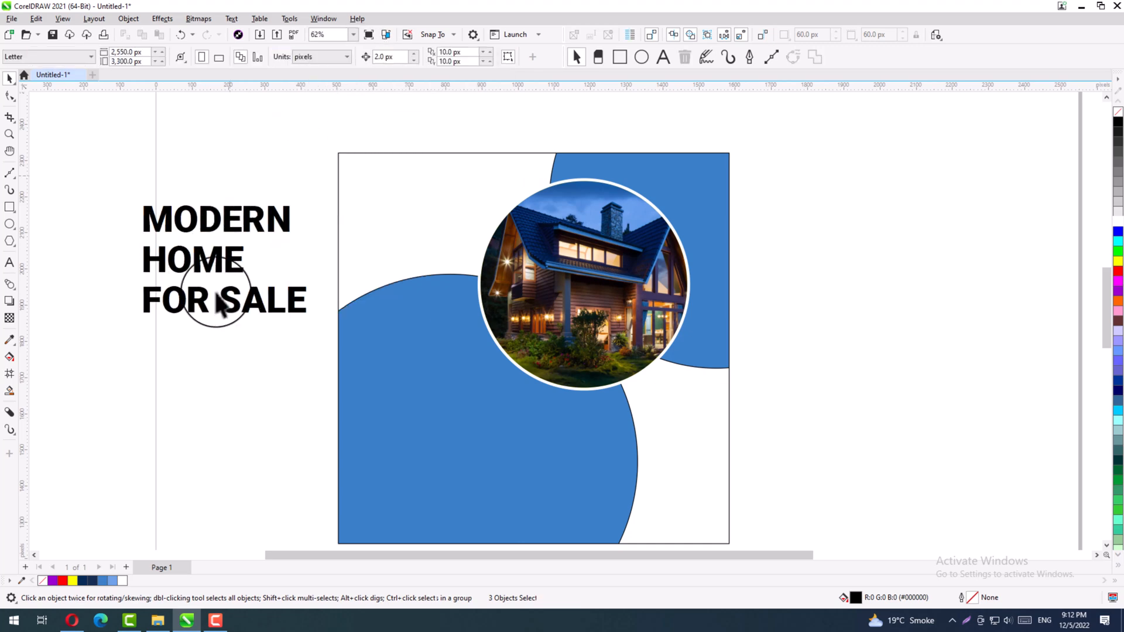
Set the font of the FOR SALE line to Roboto Medium
{"action": "left_click", "coordinate": [191, 312]}
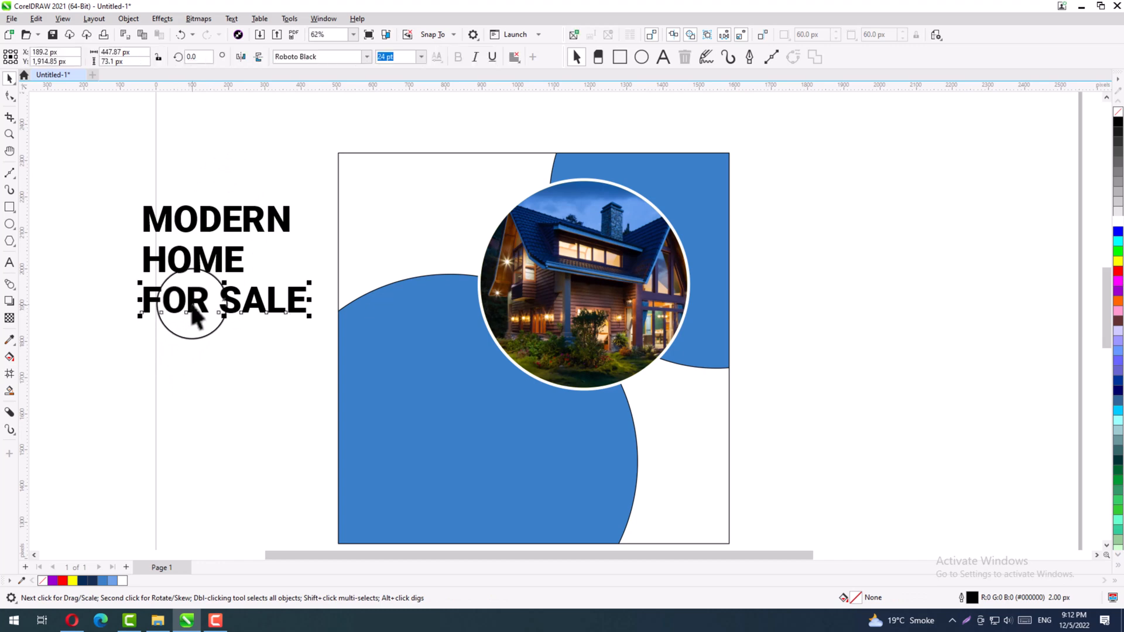
{"action": "left_click", "coordinate": [368, 57]}
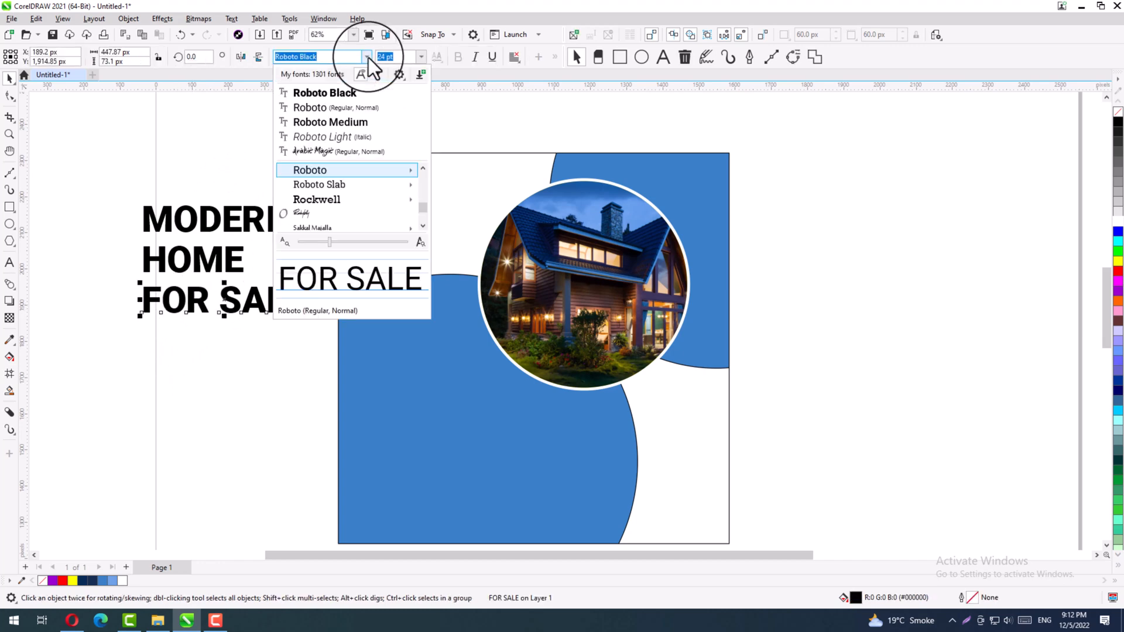
{"action": "left_click", "coordinate": [354, 122]}
Set the font of the MODERN and FOR SALE lines to regular Roboto
{"action": "left_click", "coordinate": [272, 231]}
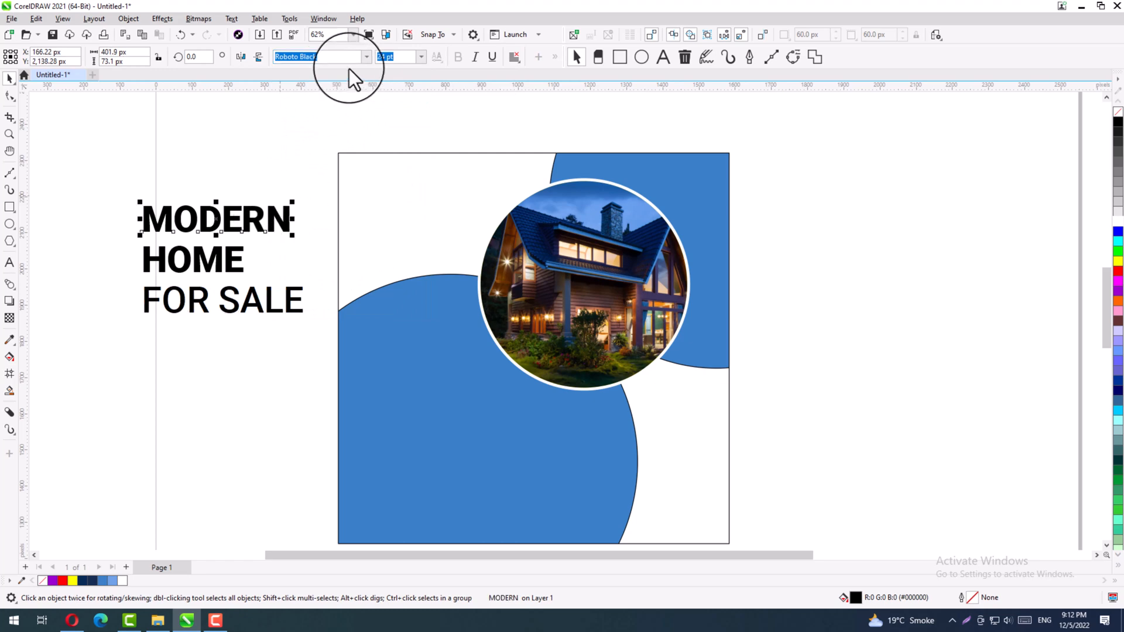
{"action": "left_click", "coordinate": [368, 56]}
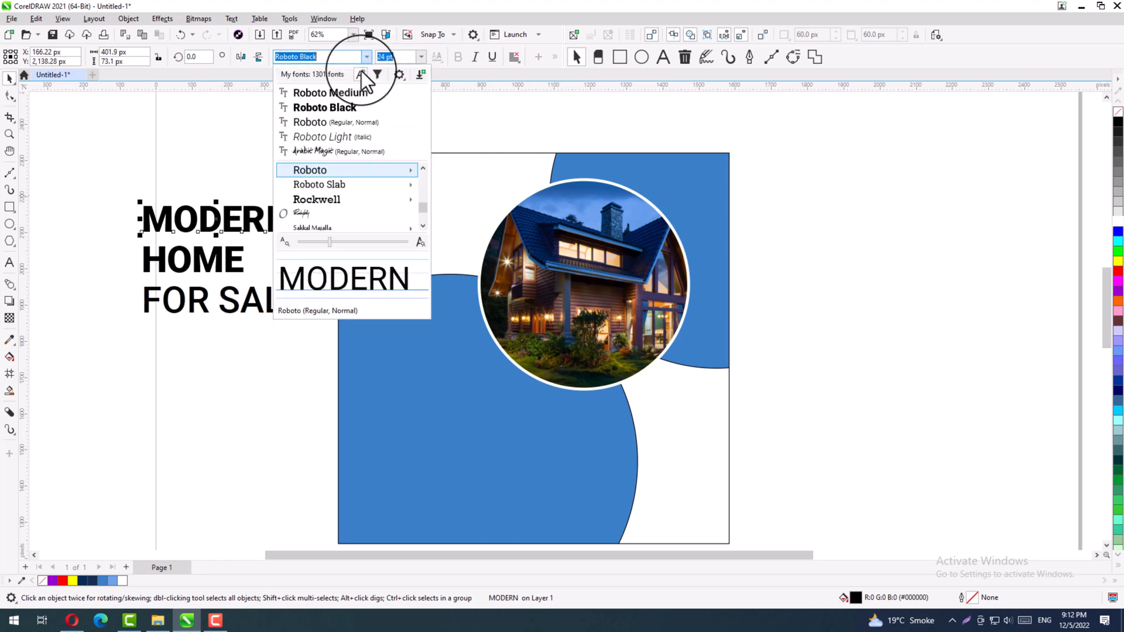
{"action": "left_click", "coordinate": [350, 121]}
{"action": "left_click", "coordinate": [280, 307]}
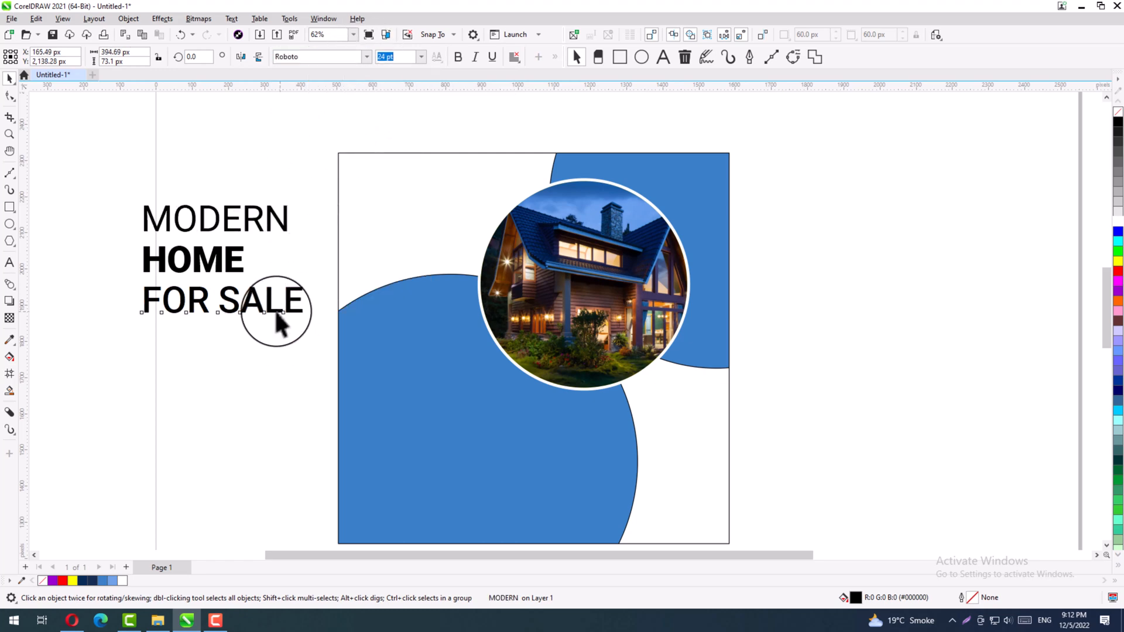
{"action": "left_click", "coordinate": [367, 57]}
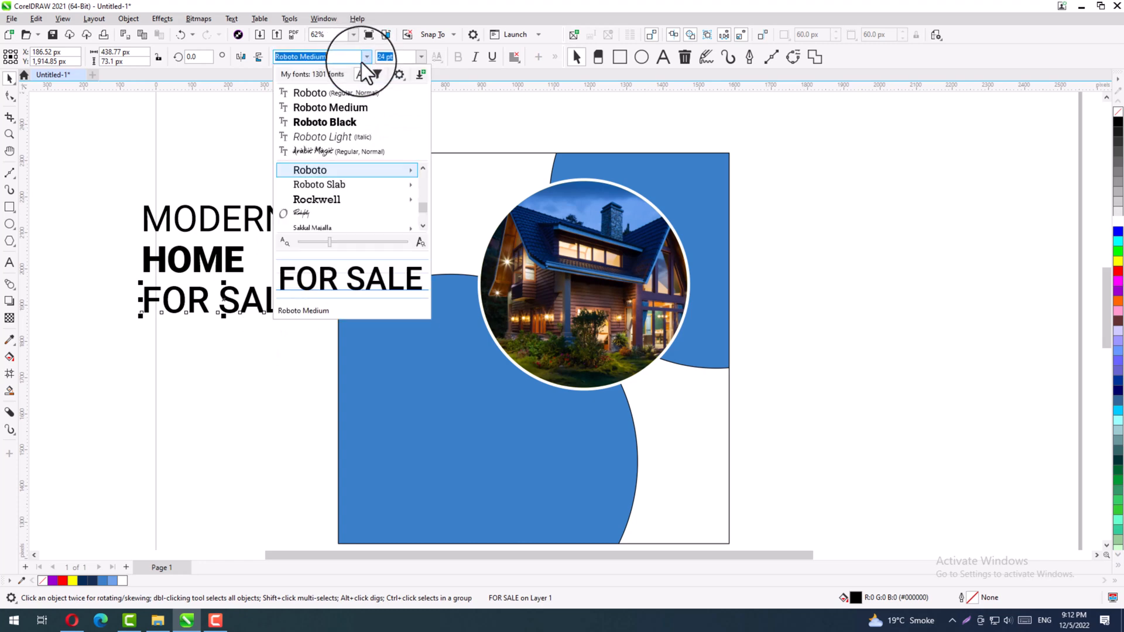
{"action": "left_click", "coordinate": [347, 102]}
Enlarge HOME to about the width of MODERN, then reposition FOR SALE beneath it and shrink that line slightly
{"action": "left_click_drag", "start_coordinate": [95, 181], "coordinate": [226, 336]}
{"action": "left_click", "coordinate": [249, 375]}
{"action": "left_click", "coordinate": [220, 271]}
{"action": "left_click_drag", "start_coordinate": [252, 279], "coordinate": [292, 310]}
{"action": "left_click", "coordinate": [227, 340]}
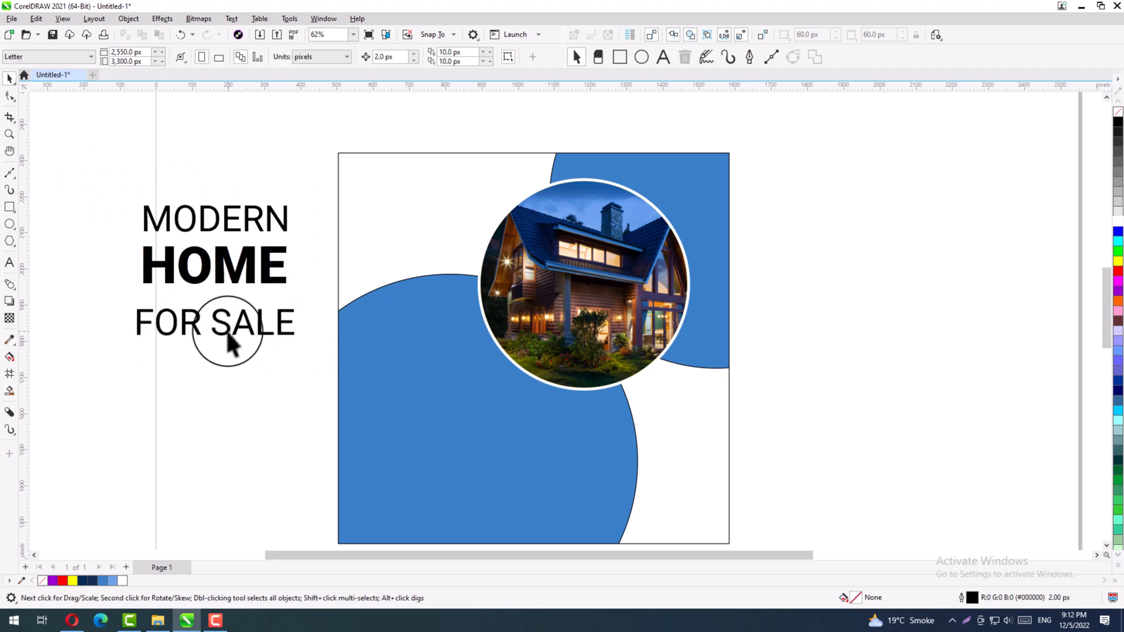
{"action": "left_click_drag", "start_coordinate": [230, 329], "coordinate": [233, 319]}
{"action": "left_click_drag", "start_coordinate": [304, 333], "coordinate": [295, 327]}
Move the three headline lines onto the lower-left blue circle and scale them down to about 373 × 294 px
{"action": "left_click_drag", "start_coordinate": [300, 175], "coordinate": [91, 404]}
{"action": "left_click_drag", "start_coordinate": [205, 277], "coordinate": [413, 406]}
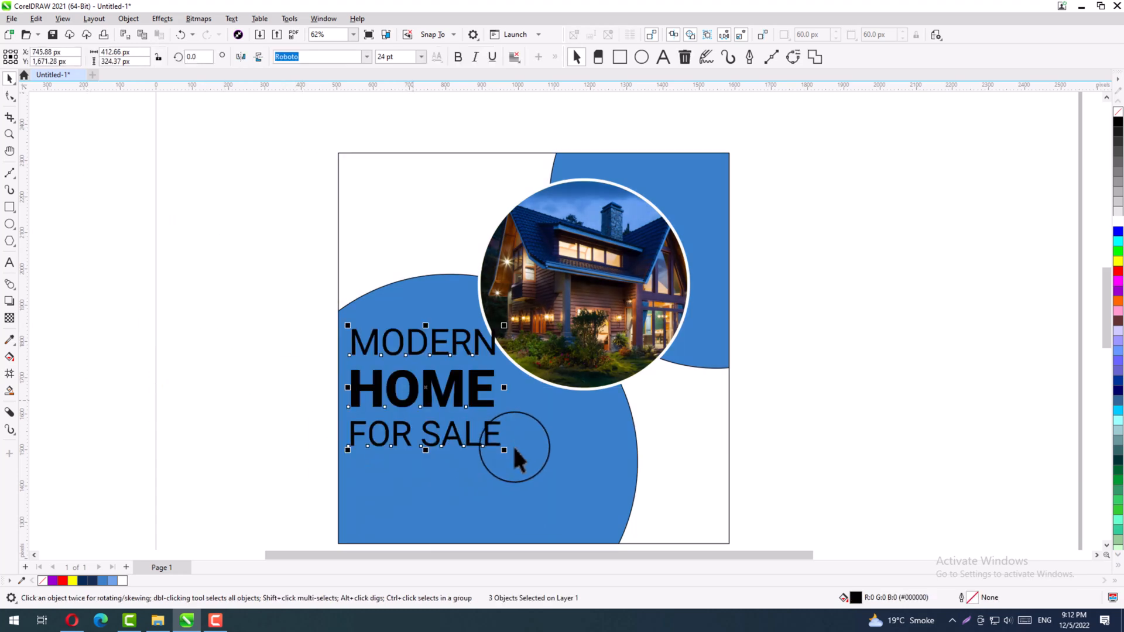
{"action": "left_click_drag", "start_coordinate": [503, 449], "coordinate": [490, 443]}
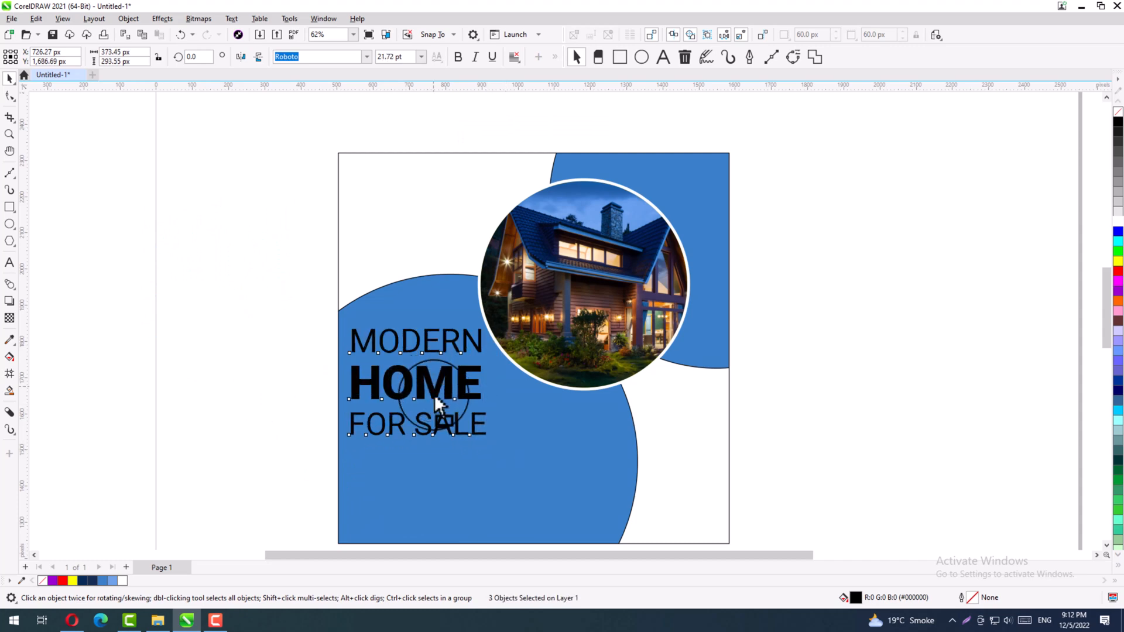
{"action": "left_click_drag", "start_coordinate": [435, 398], "coordinate": [438, 417]}
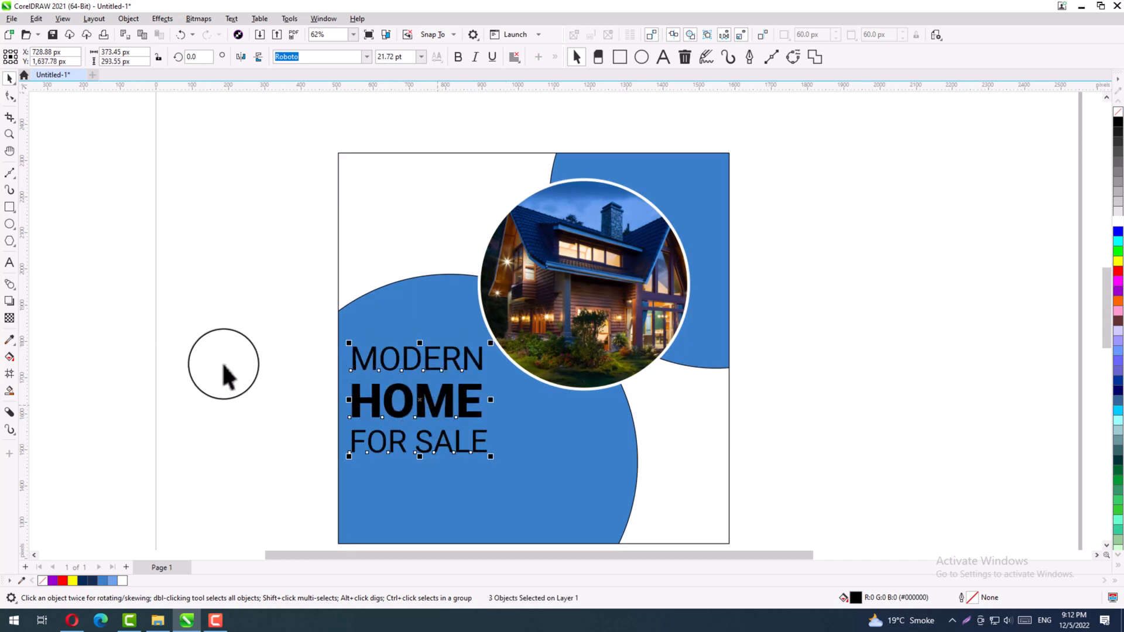
{"action": "left_click", "coordinate": [263, 384]}
Fill the MODERN and FOR SALE lines with white
{"action": "key", "text": "z"}
{"action": "left_click_drag", "start_coordinate": [250, 290], "coordinate": [691, 550]}
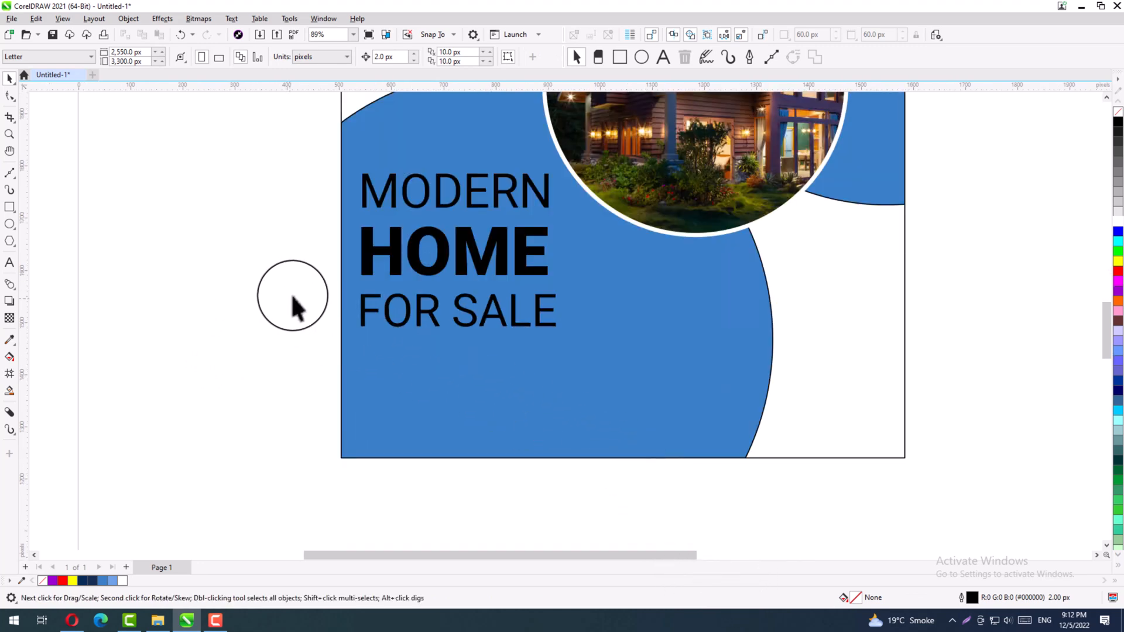
{"action": "left_click", "coordinate": [383, 205]}
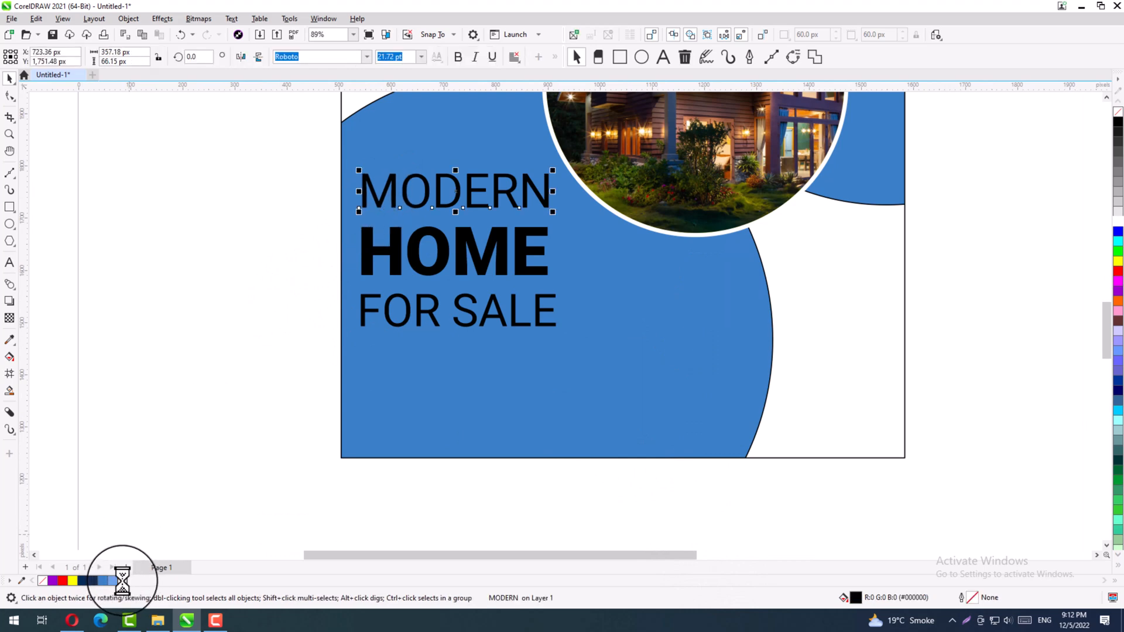
{"action": "left_click", "coordinate": [122, 580]}
{"action": "left_click", "coordinate": [393, 330]}
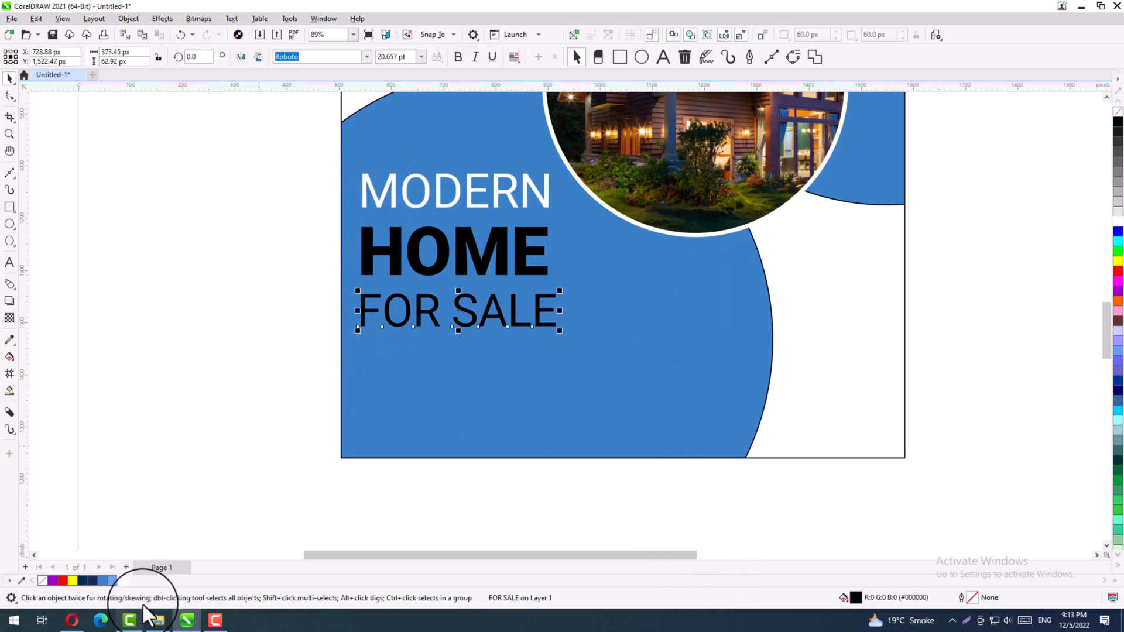
{"action": "left_click", "coordinate": [122, 581]}
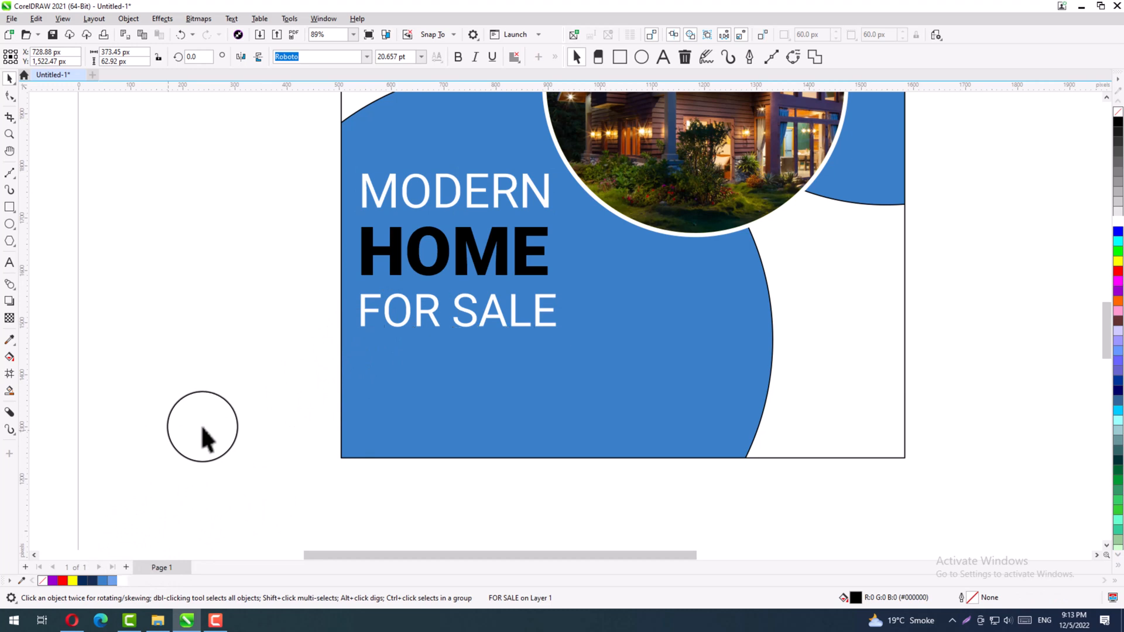
{"action": "left_click", "coordinate": [264, 417]}
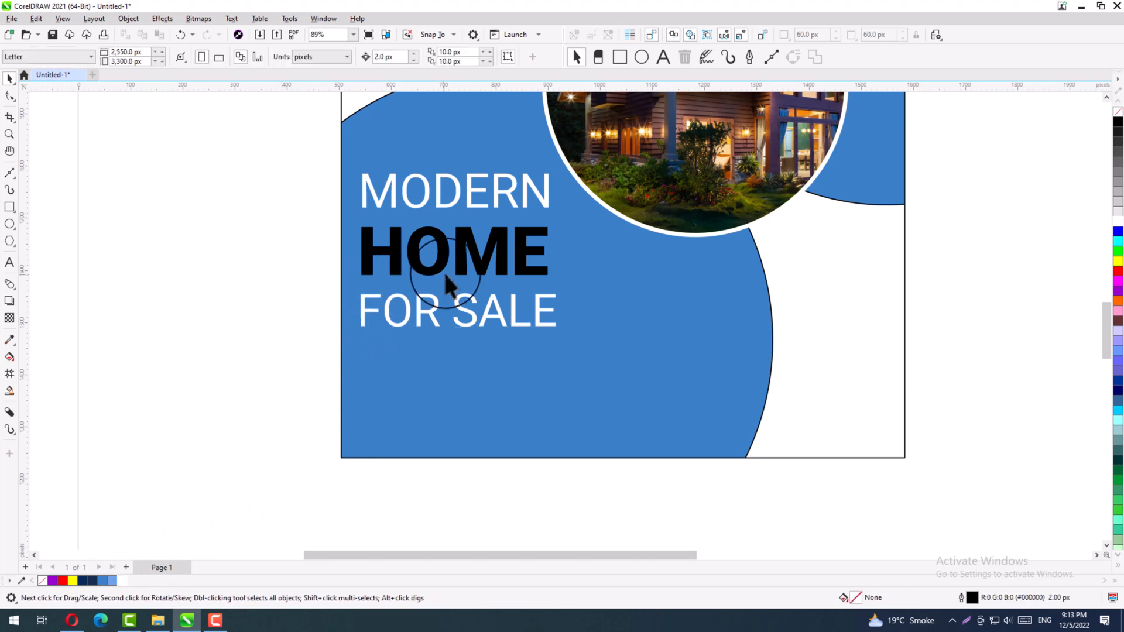
Fill the word HOME with yellow (R:255 G:255 B:0)
{"action": "left_click", "coordinate": [427, 273]}
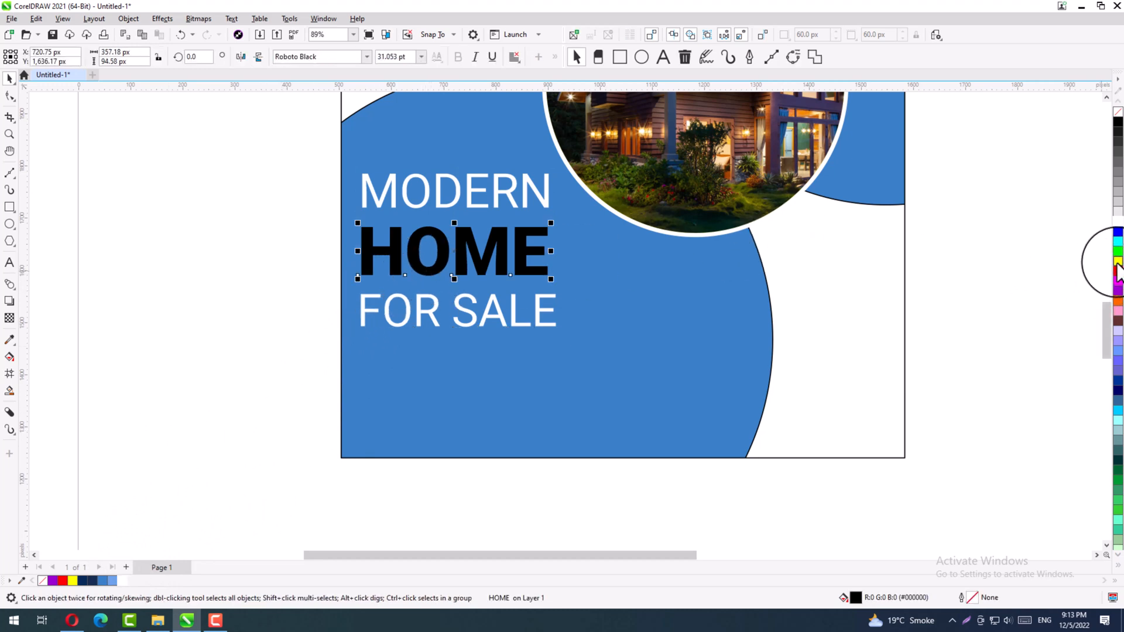
{"action": "left_click", "coordinate": [1118, 261]}
{"action": "left_click", "coordinate": [261, 181]}
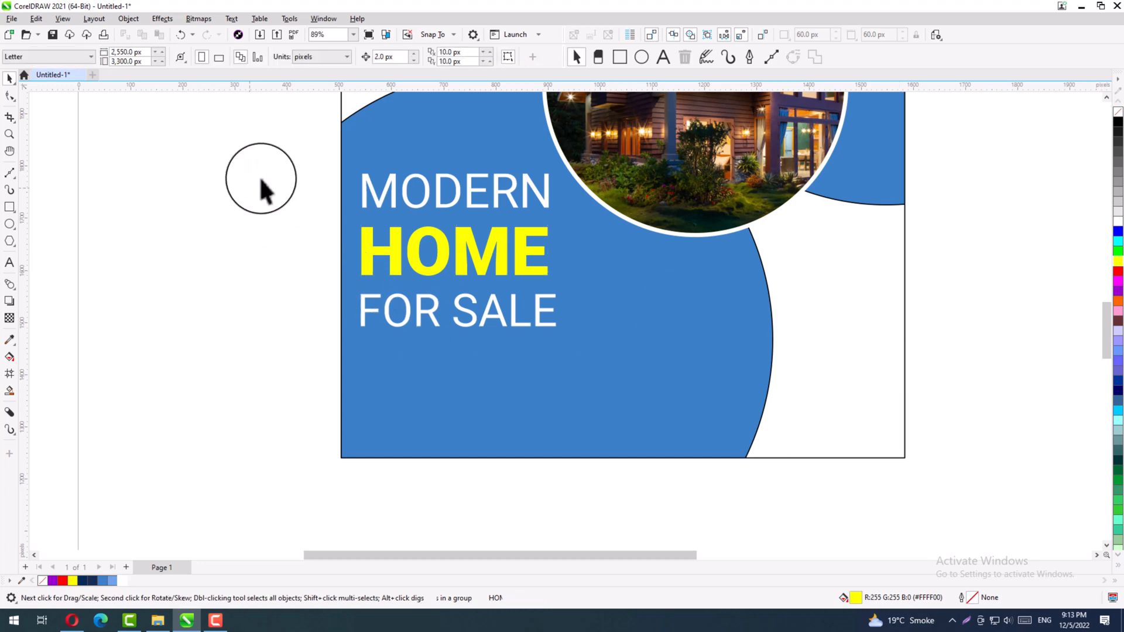
{"action": "left_click_drag", "start_coordinate": [272, 148], "coordinate": [588, 380]}
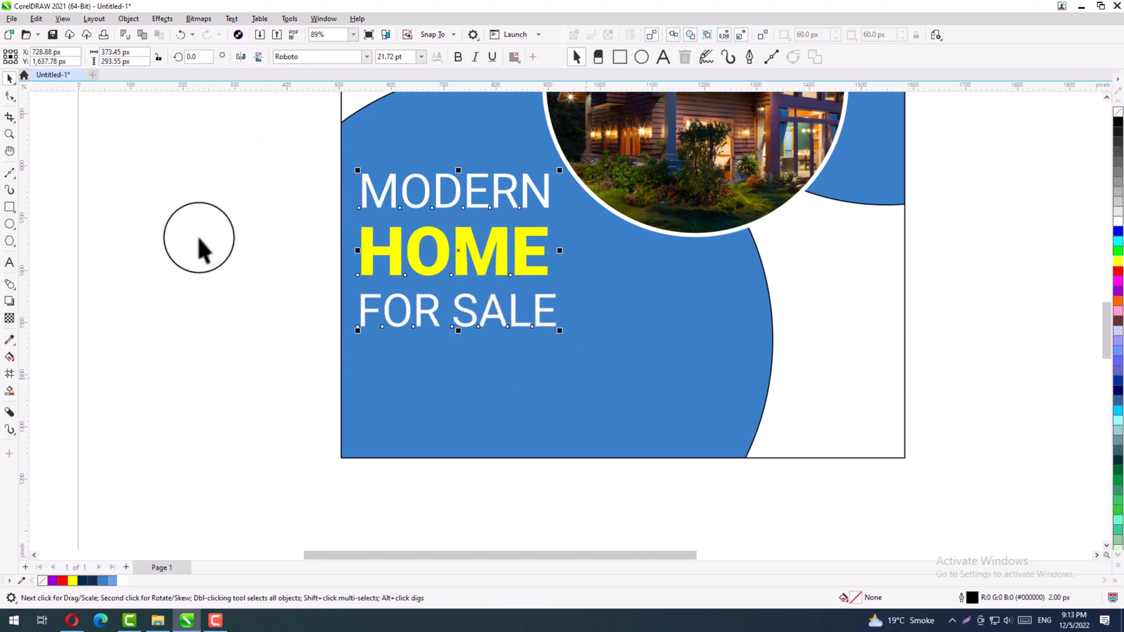
{"action": "left_click", "coordinate": [201, 248]}
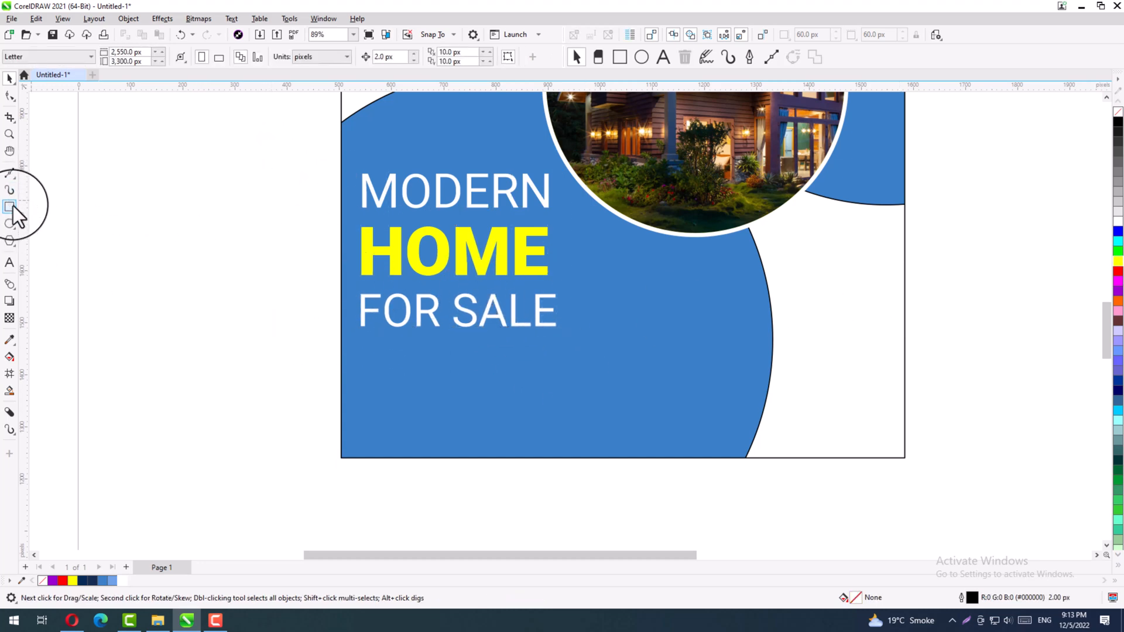
Draw a straight horizontal line about 160 px long just below FOR SALE, starting at the headline's left edge, with the Freehand tool
{"action": "left_click", "coordinate": [10, 174]}
{"action": "left_click", "coordinate": [50, 185]}
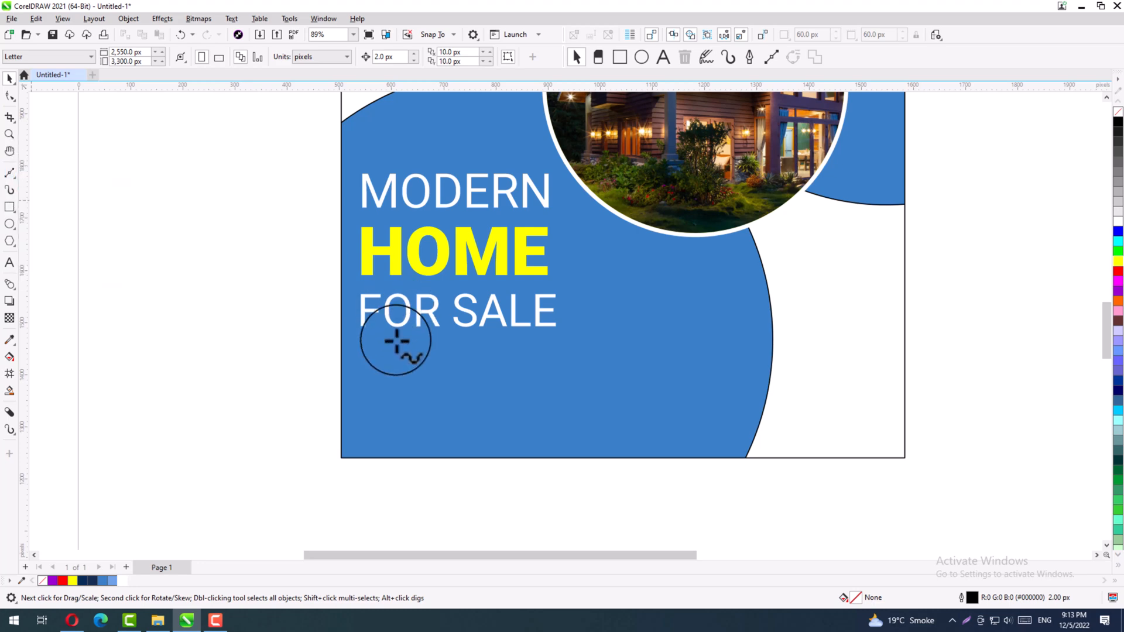
{"action": "left_click", "coordinate": [360, 335]}
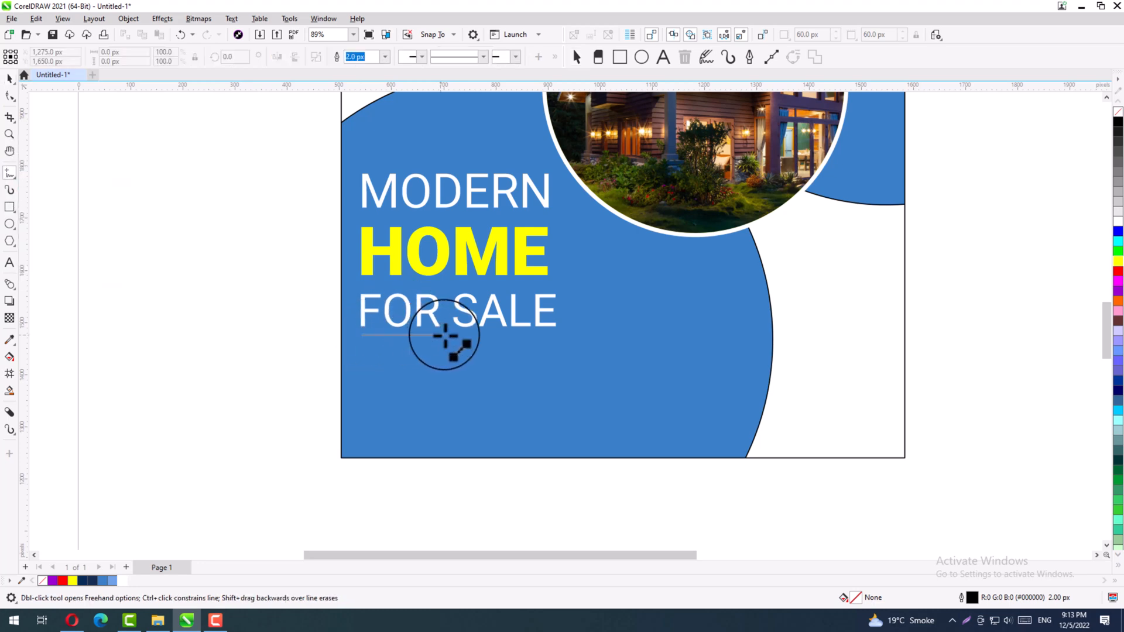
{"action": "left_click", "coordinate": [447, 335]}
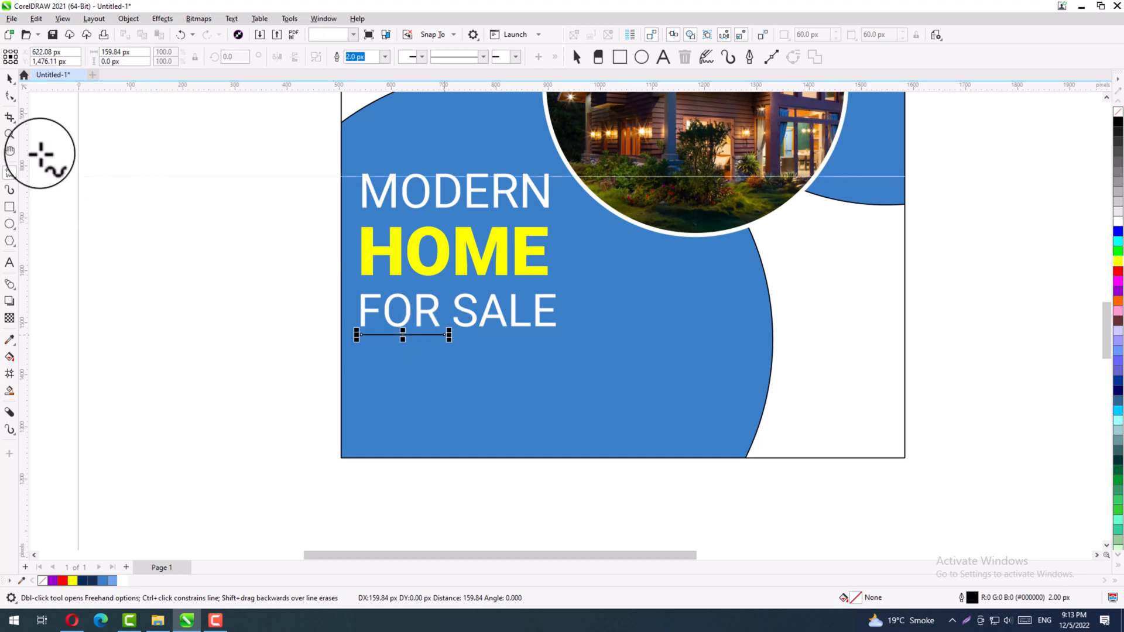
{"action": "left_click", "coordinate": [9, 78]}
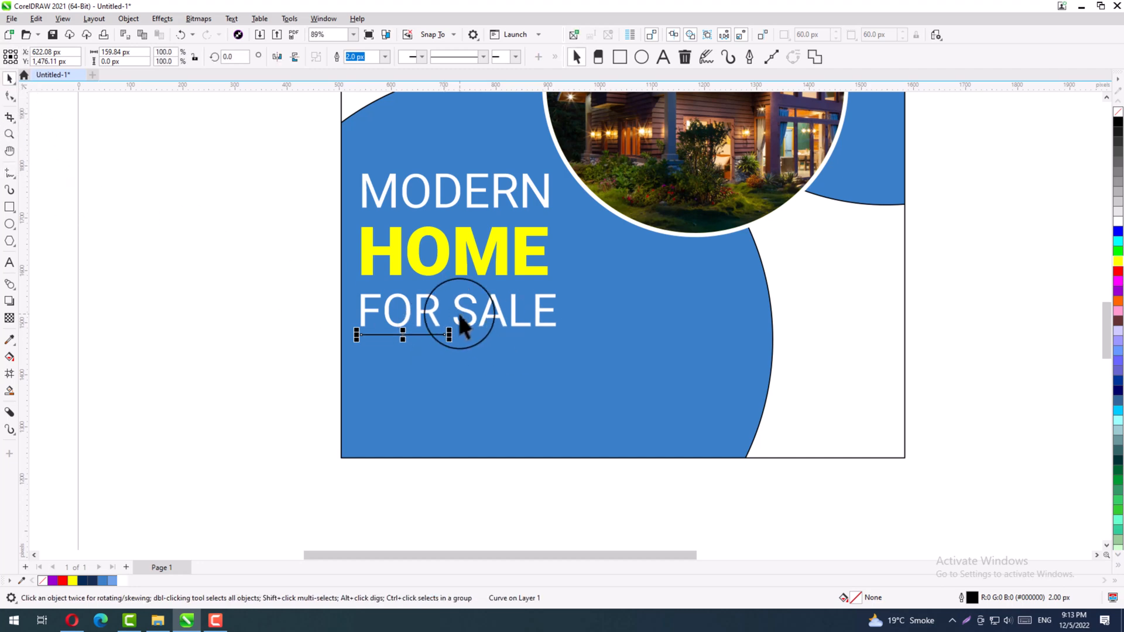
Set the line below FOR SALE to a 5.0 px outline, with Scale with object and Behind fill enabled
{"action": "key", "text": "F12"}
{"action": "left_click", "coordinate": [506, 241]}
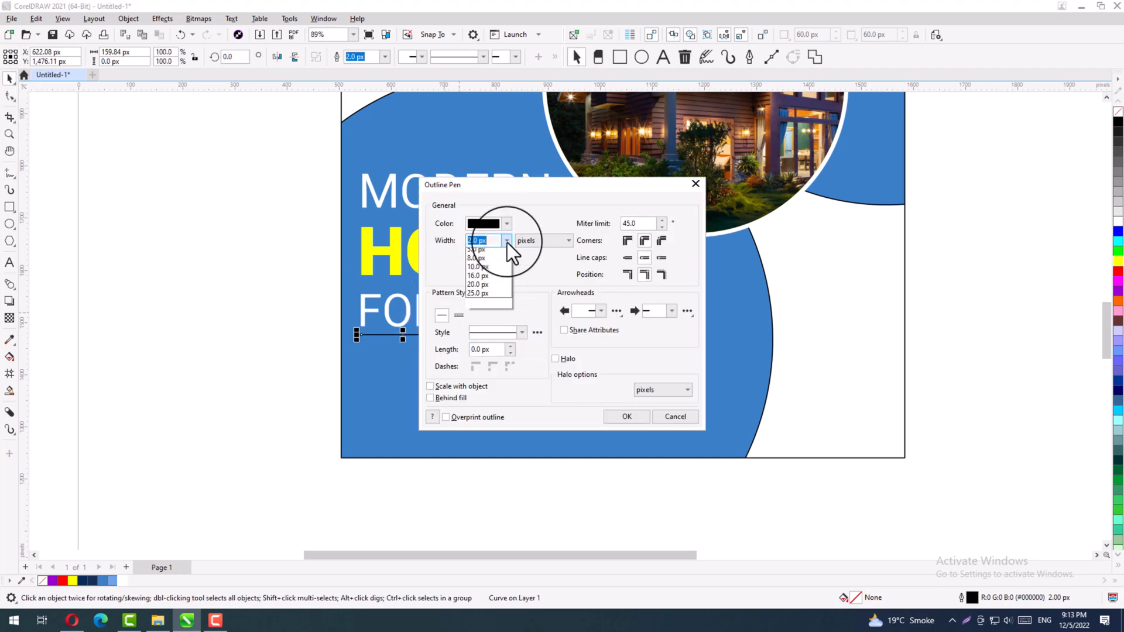
{"action": "left_click", "coordinate": [496, 322]}
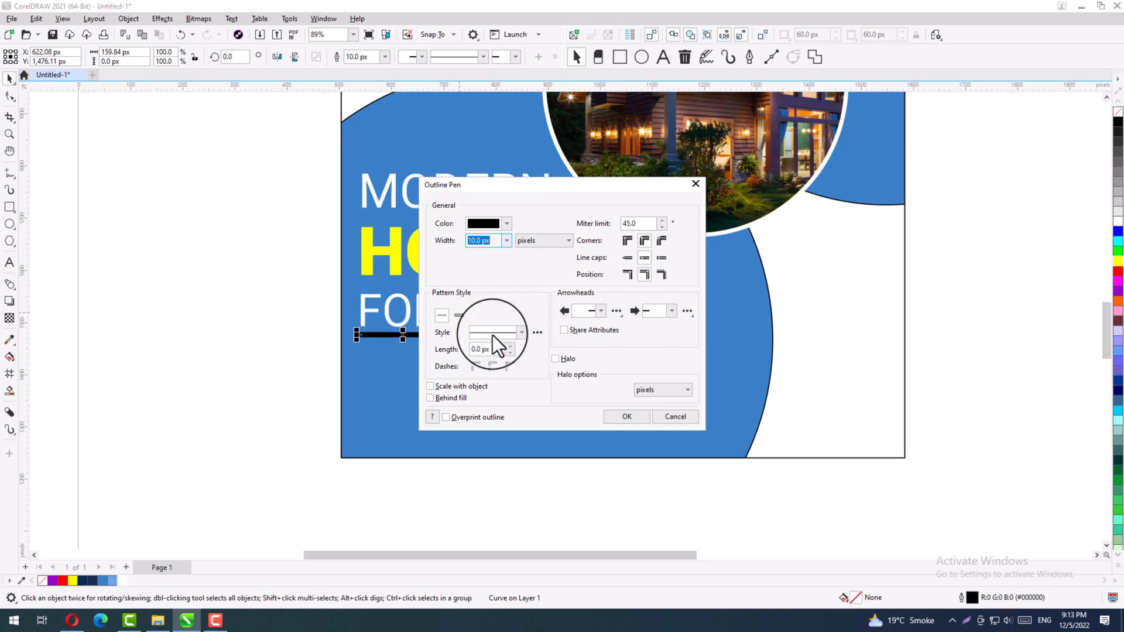
{"action": "left_click", "coordinate": [458, 389]}
{"action": "left_click", "coordinate": [457, 396]}
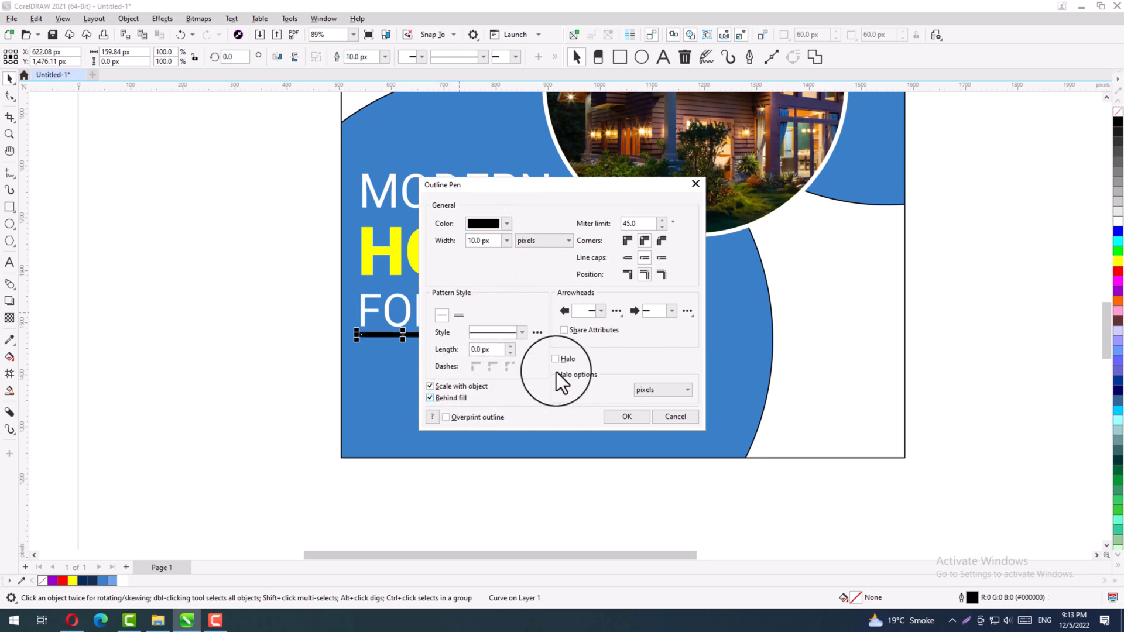
{"action": "left_click", "coordinate": [506, 241]}
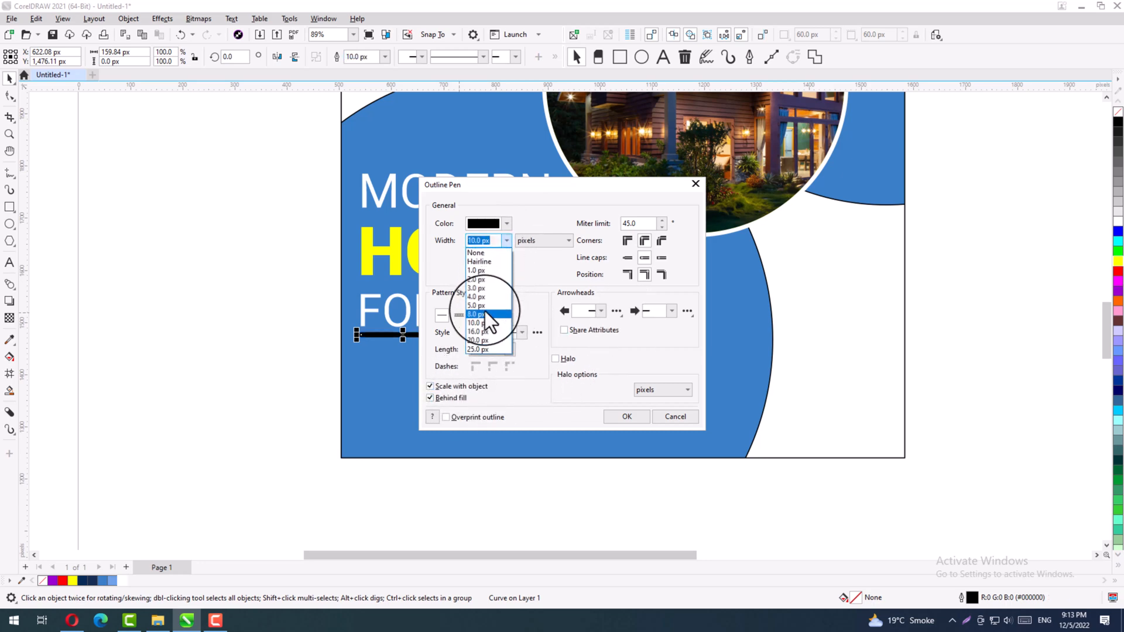
{"action": "left_click", "coordinate": [486, 288]}
{"action": "left_click", "coordinate": [507, 244]}
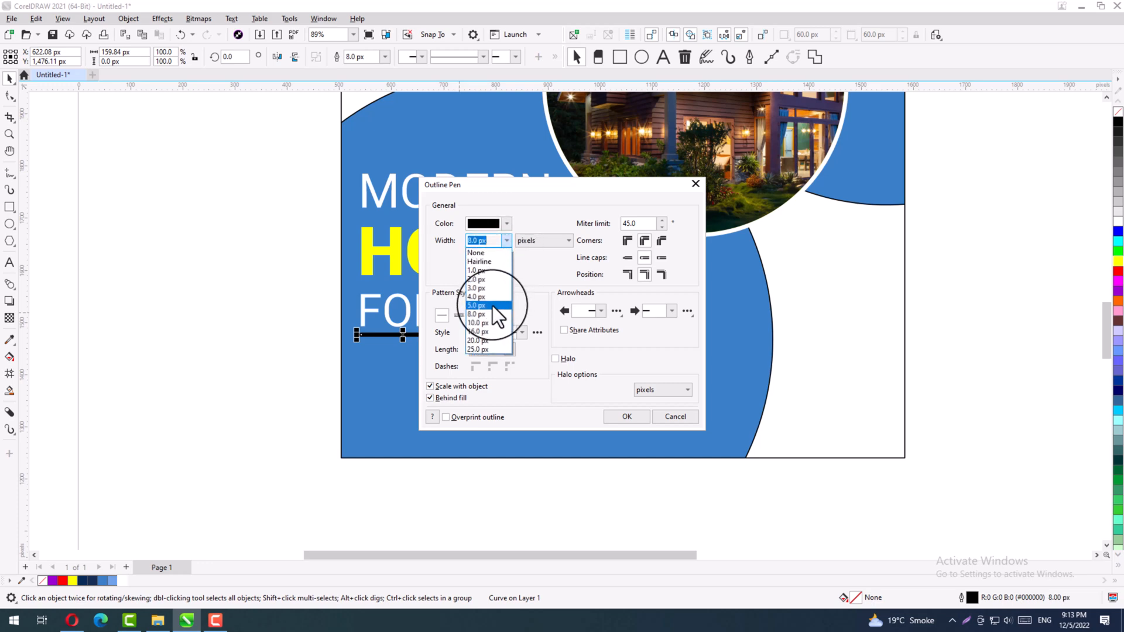
{"action": "left_click", "coordinate": [491, 304]}
{"action": "left_click", "coordinate": [624, 419]}
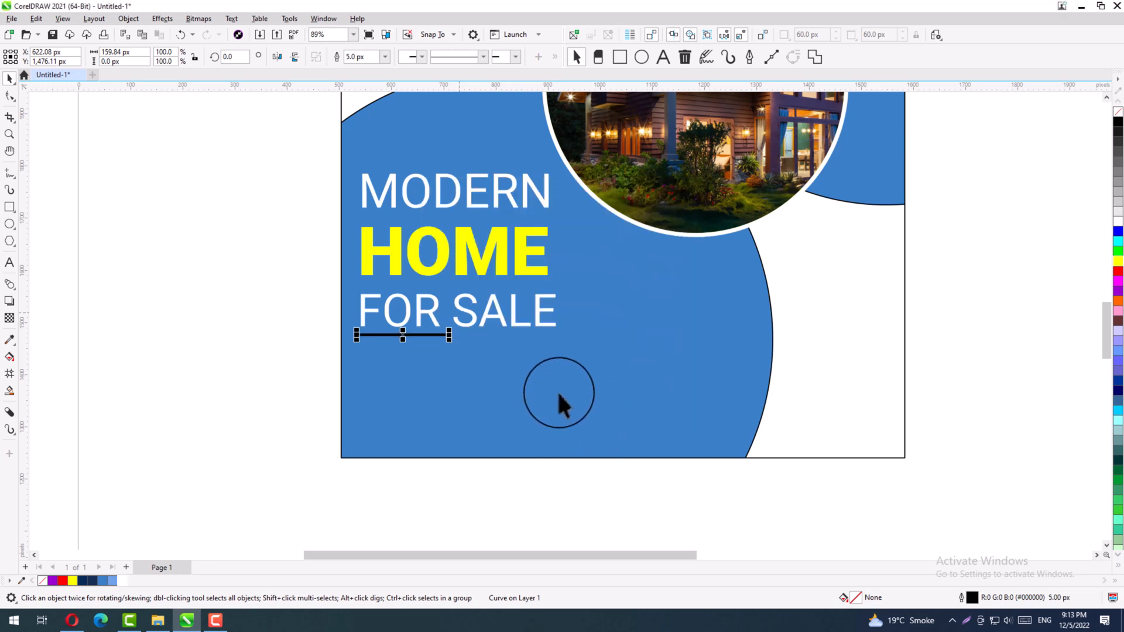
Color the outline of the line below FOR SALE yellow
{"action": "right_click", "coordinate": [1118, 266]}
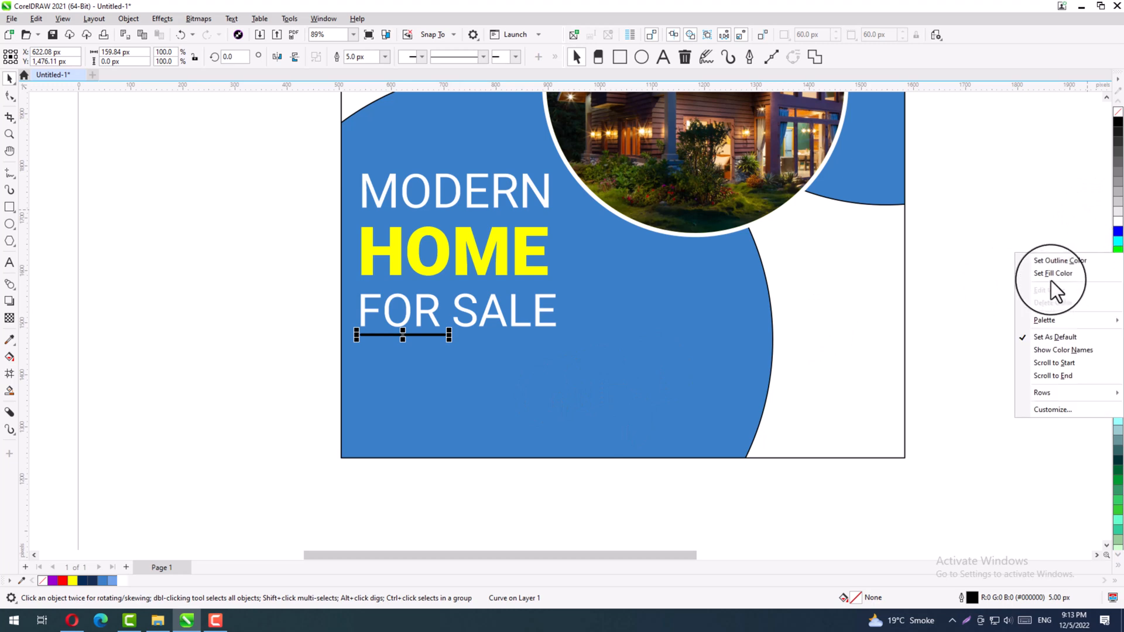
{"action": "left_click", "coordinate": [1057, 259]}
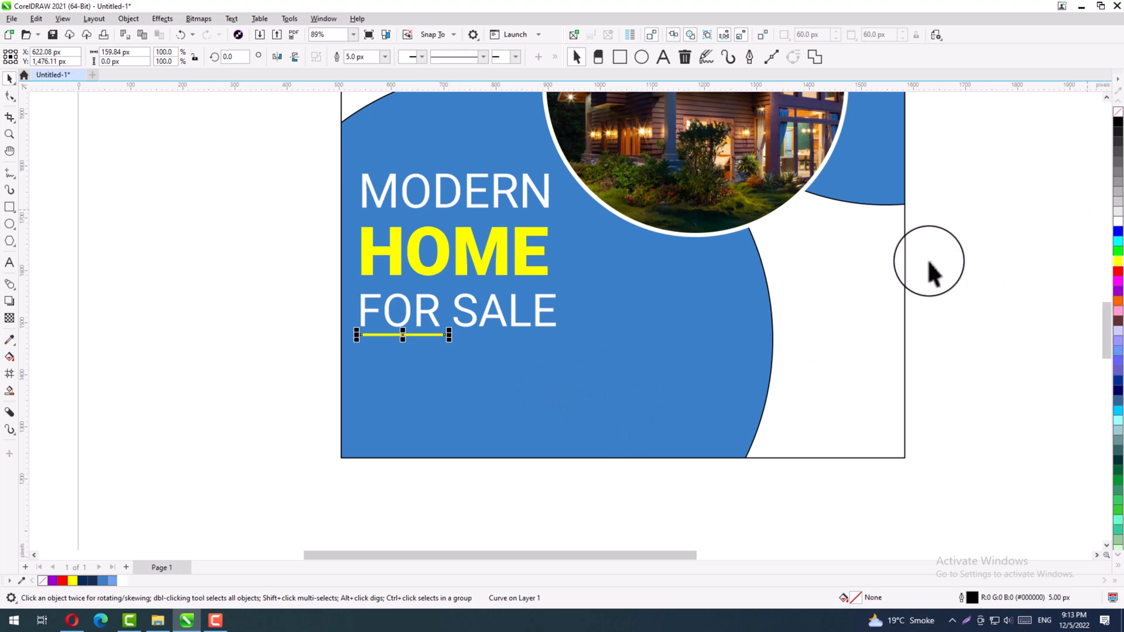
{"action": "left_click", "coordinate": [363, 245]}
{"action": "left_click", "coordinate": [267, 257]}
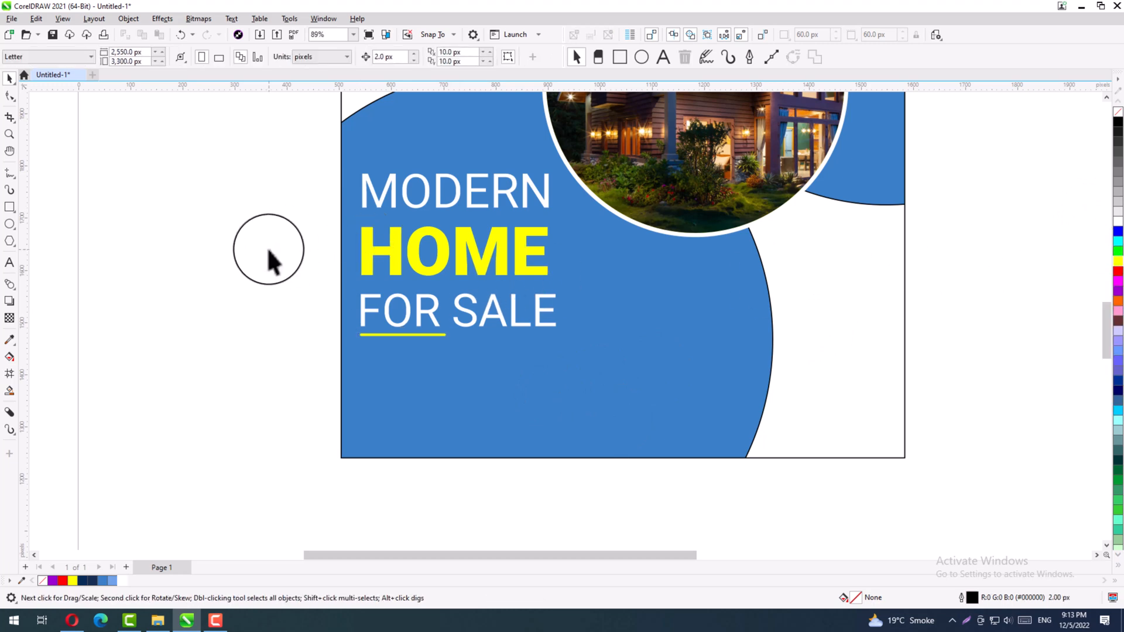
Nudge the MODERN line down by about 8 px to sit closer to HOME
{"action": "left_click", "coordinate": [379, 220]}
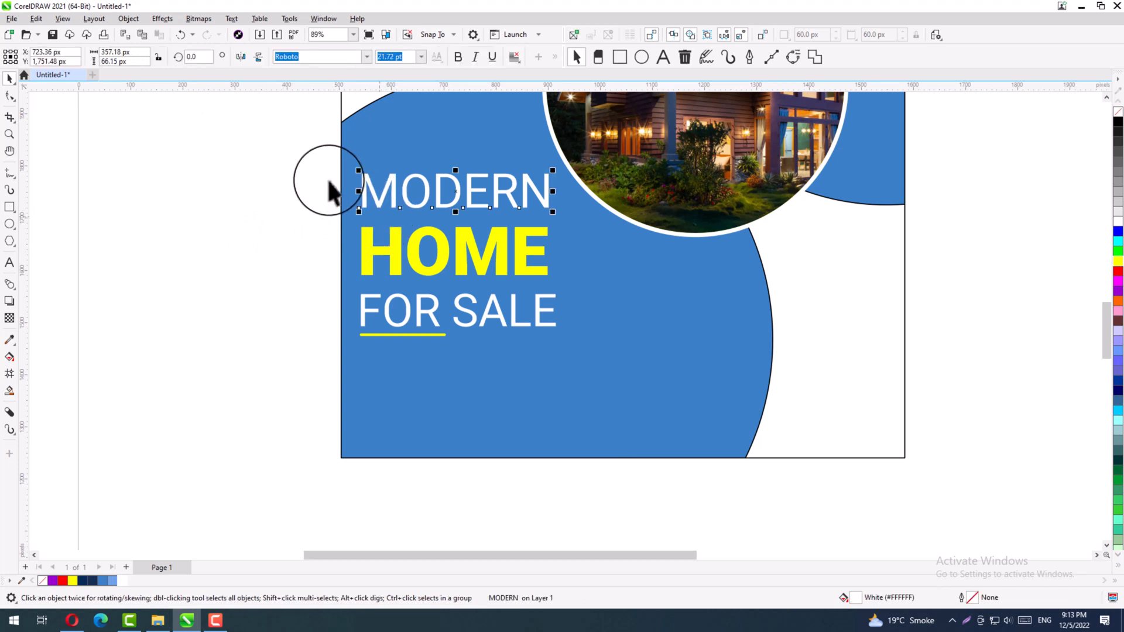
{"action": "key", "text": "Down"}
{"action": "key", "text": "Down"}
{"action": "key", "text": "Down"}
{"action": "key", "text": "Down"}
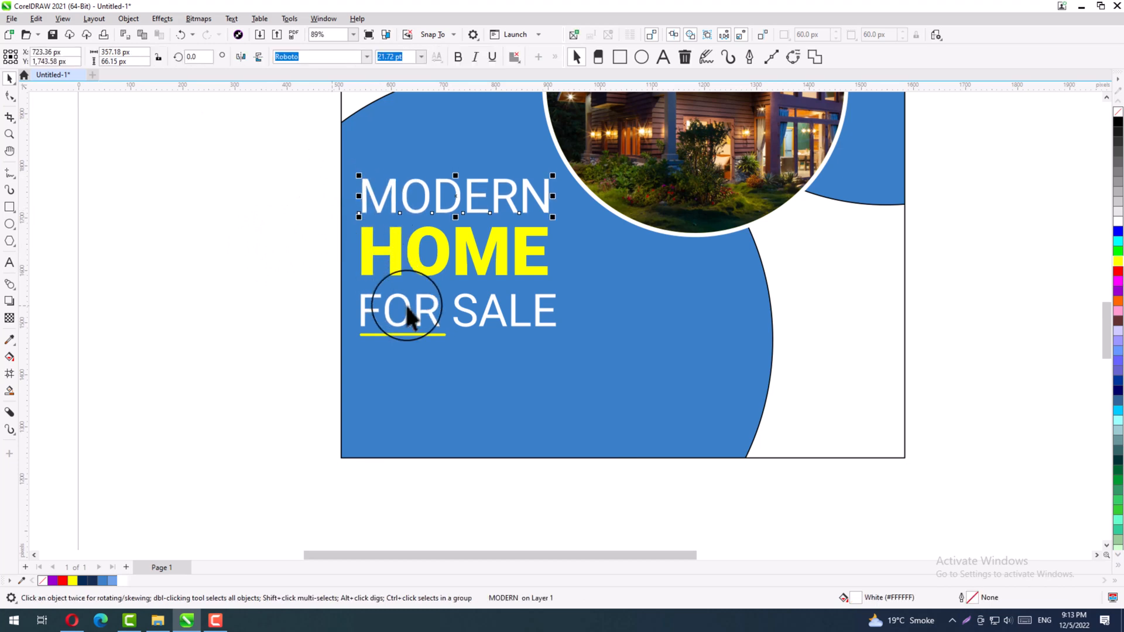
Nudge FOR SALE and its yellow underline up together, slightly closer to HOME
{"action": "left_click", "coordinate": [408, 306]}
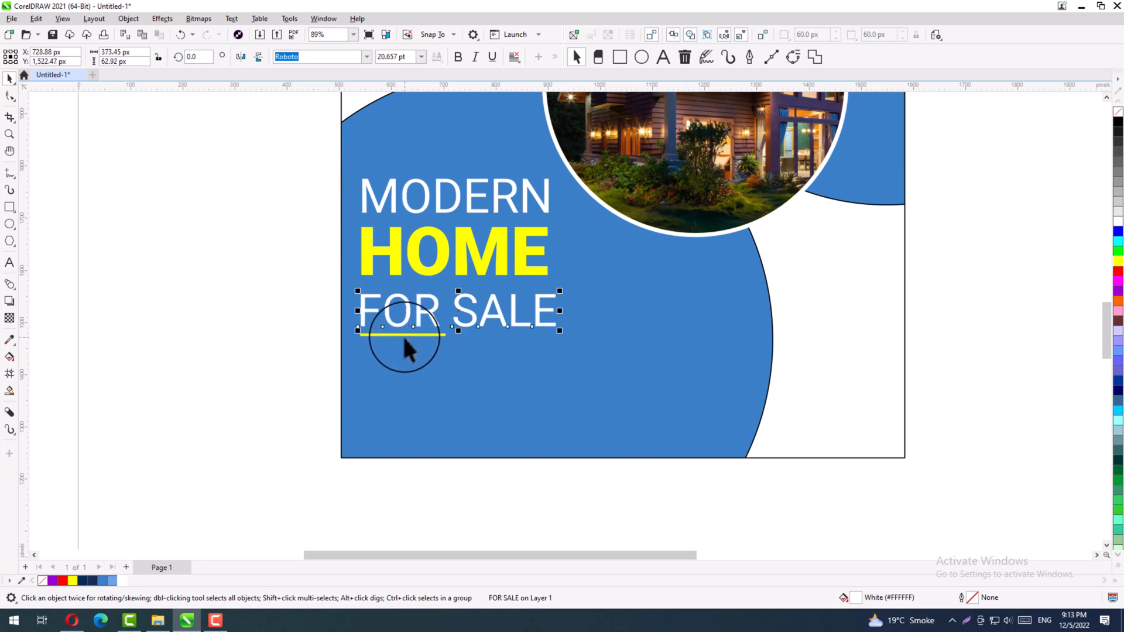
{"action": "left_click", "coordinate": [404, 335]}
{"action": "left_click_drag", "start_coordinate": [269, 271], "coordinate": [569, 376]}
{"action": "key", "text": "Up"}
{"action": "key", "text": "Up"}
{"action": "key", "text": "Up"}
{"action": "key", "text": "Up"}
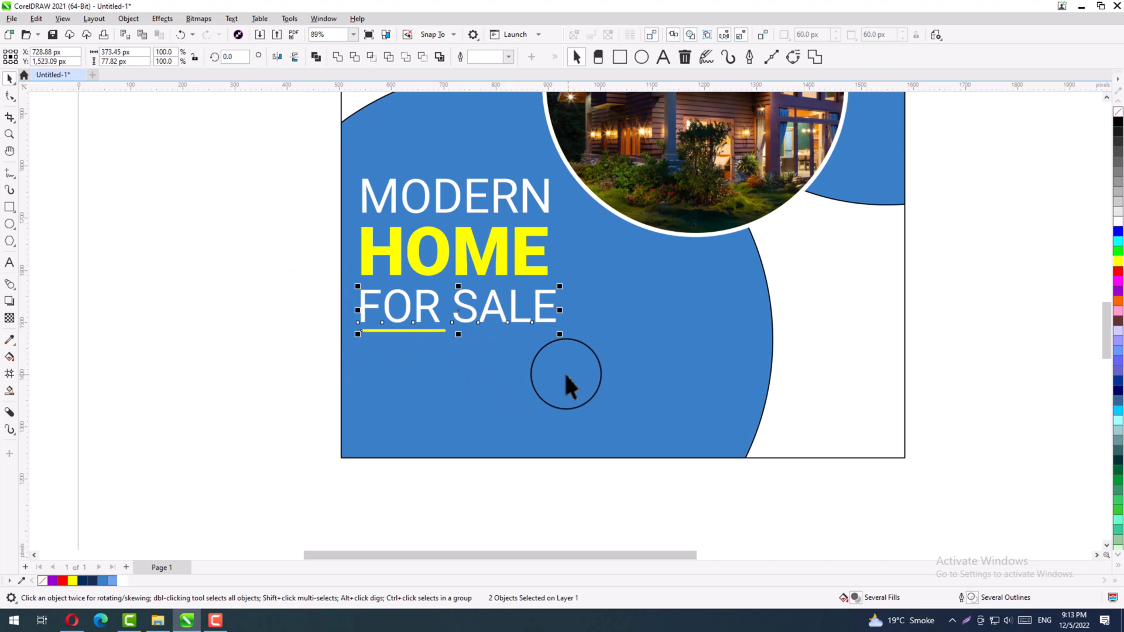
Scale the three headline lines and underline down together to about 360 × 278 px and shift them slightly right
{"action": "left_click_drag", "start_coordinate": [265, 157], "coordinate": [595, 377]}
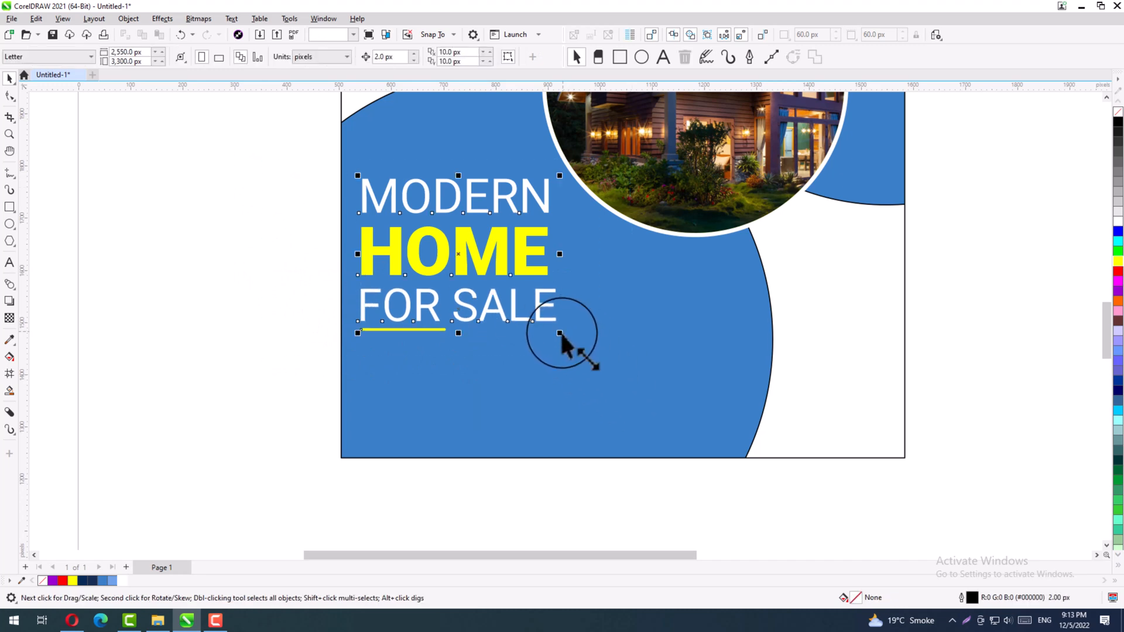
{"action": "left_click_drag", "start_coordinate": [561, 333], "coordinate": [555, 334]}
{"action": "left_click_drag", "start_coordinate": [502, 261], "coordinate": [512, 261]}
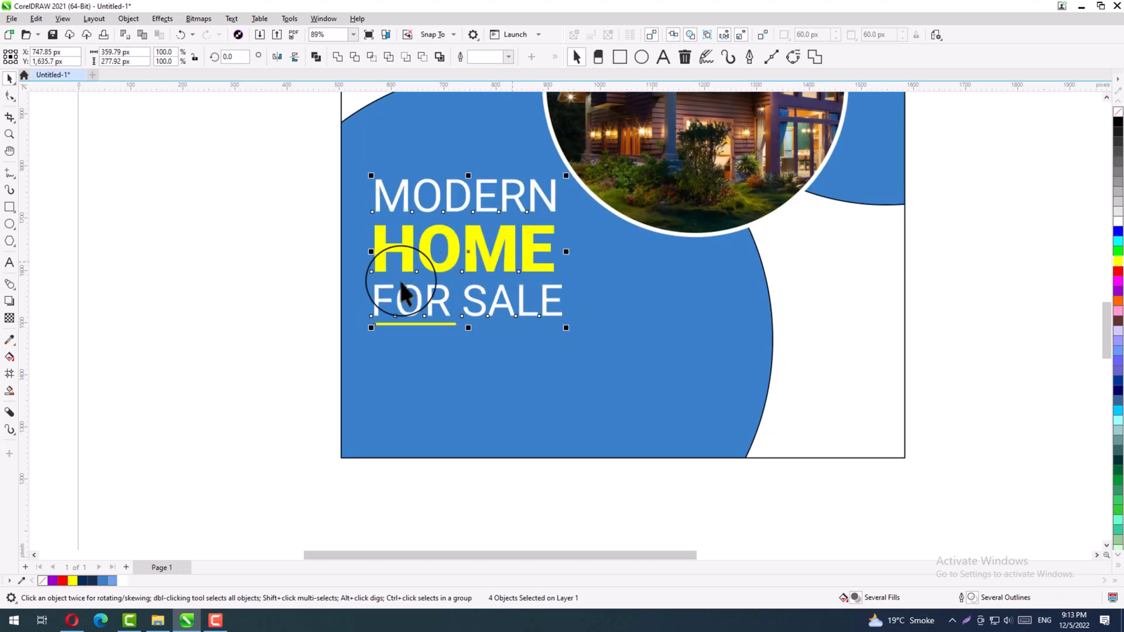
{"action": "left_click", "coordinate": [269, 284]}
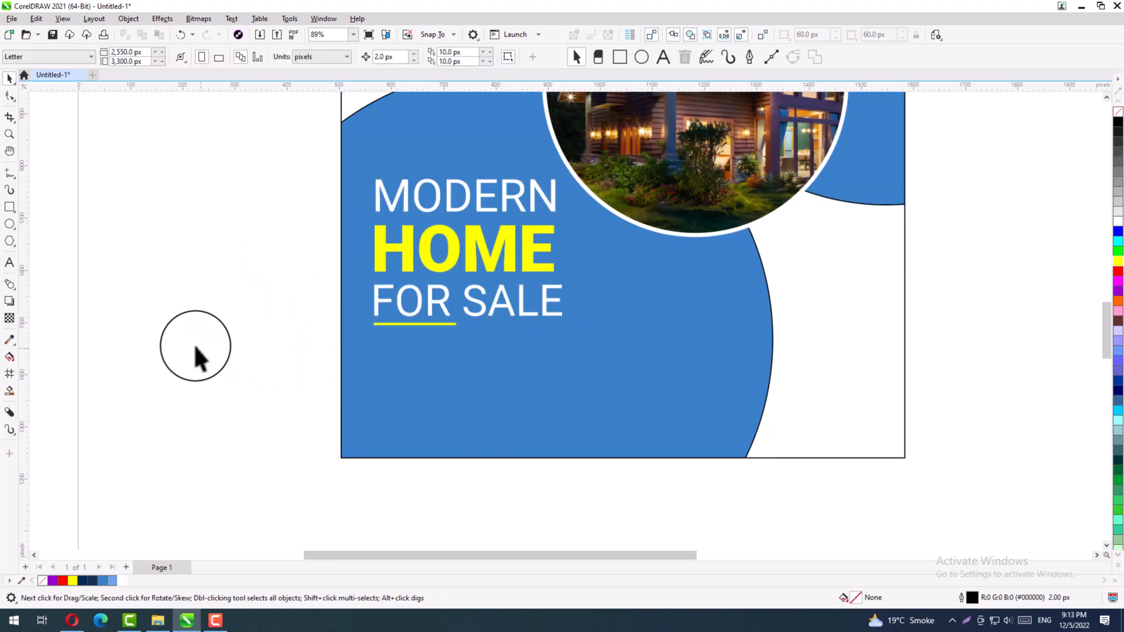
Add the two-line text "it is a long established fact that a longreader will / be distracted the content" below the headline
{"action": "left_click", "coordinate": [10, 262]}
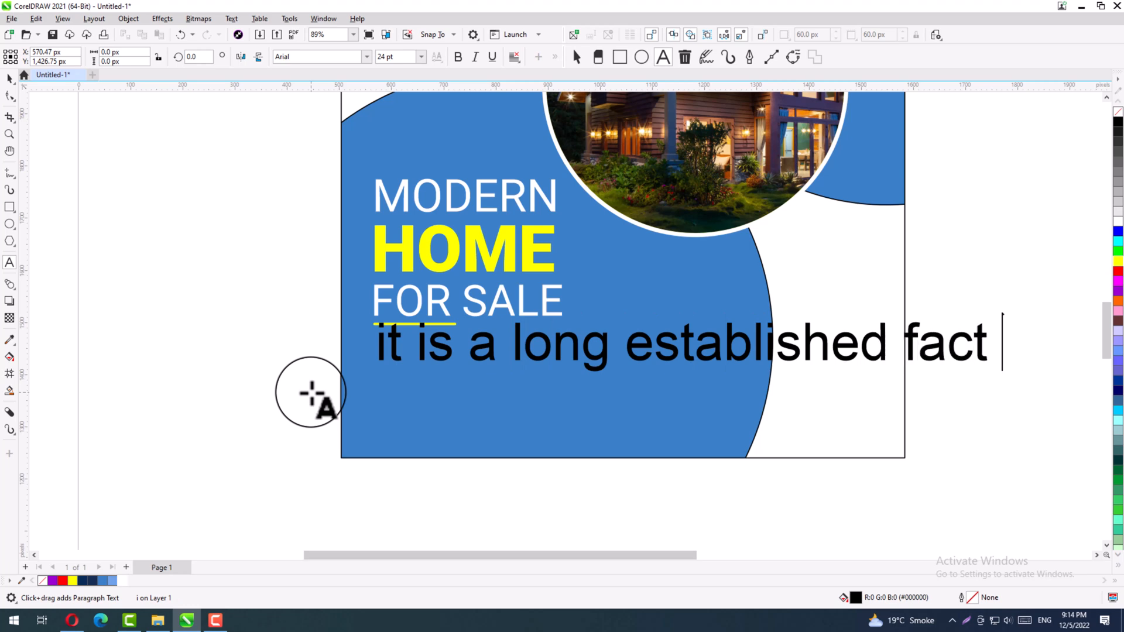
{"action": "type", "text": "that a lo"}
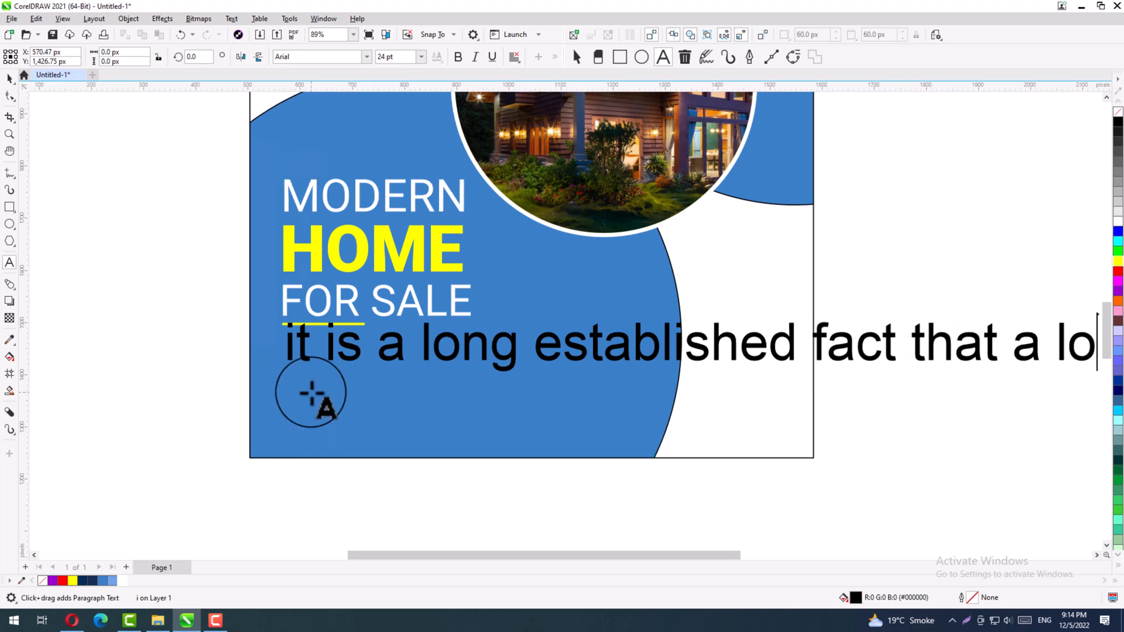
{"action": "type", "text": "ng"}
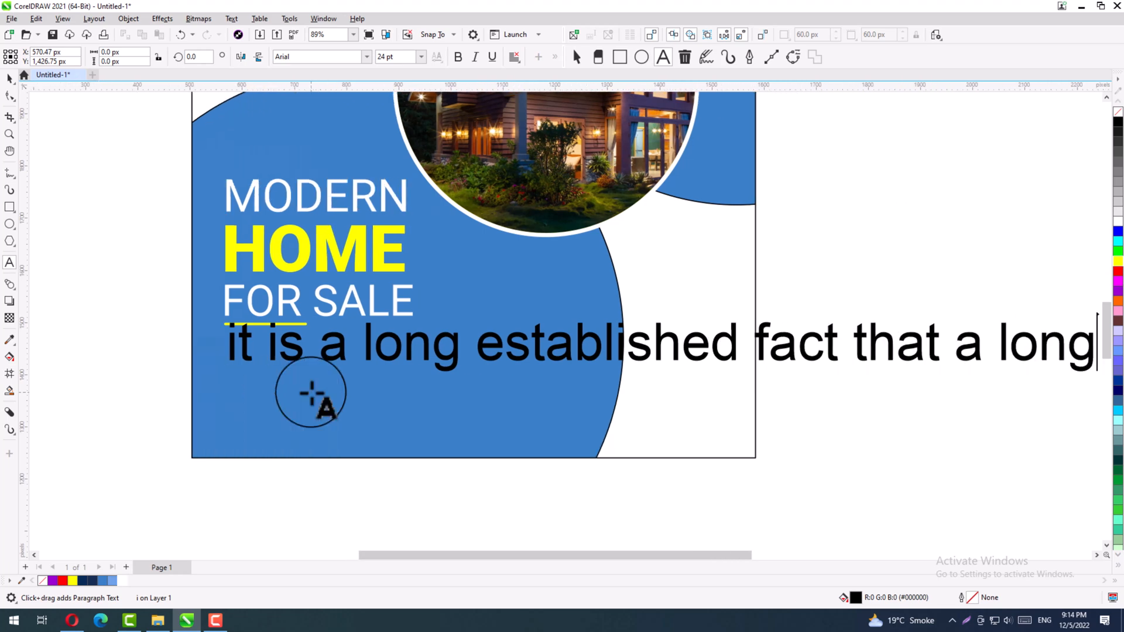
{"action": "type", "text": "read"}
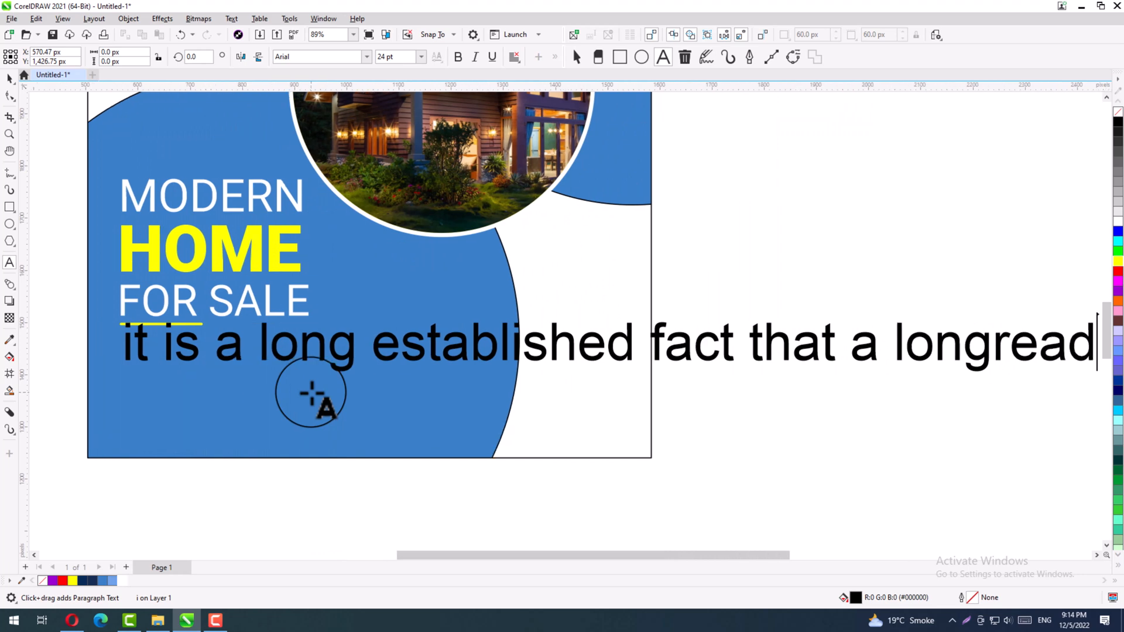
{"action": "type", "text": "er will"}
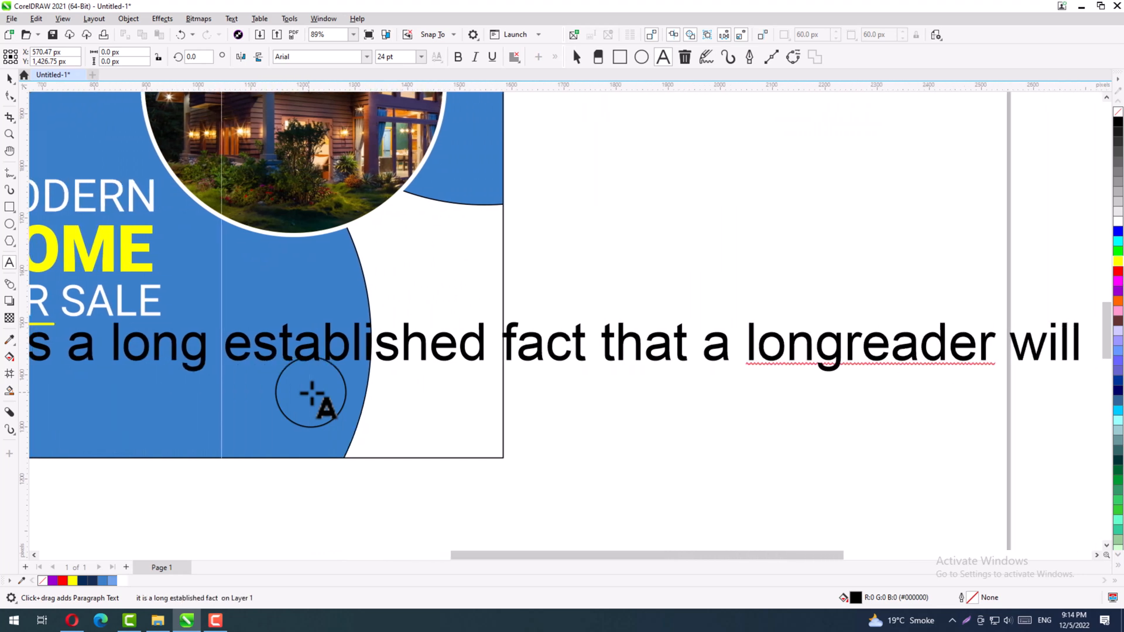
{"action": "key", "text": "Return"}
{"action": "type", "text": "be distracted the content"}
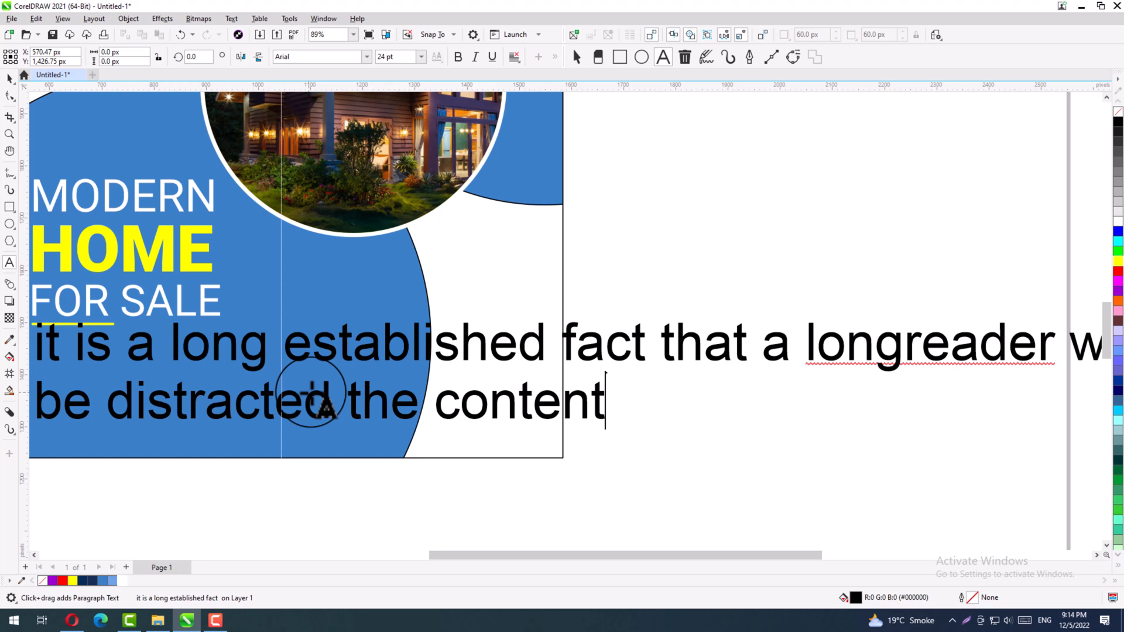
Rebreak the body text so its second line reads "longreader will be distracted the content"
{"action": "left_click", "coordinate": [802, 349]}
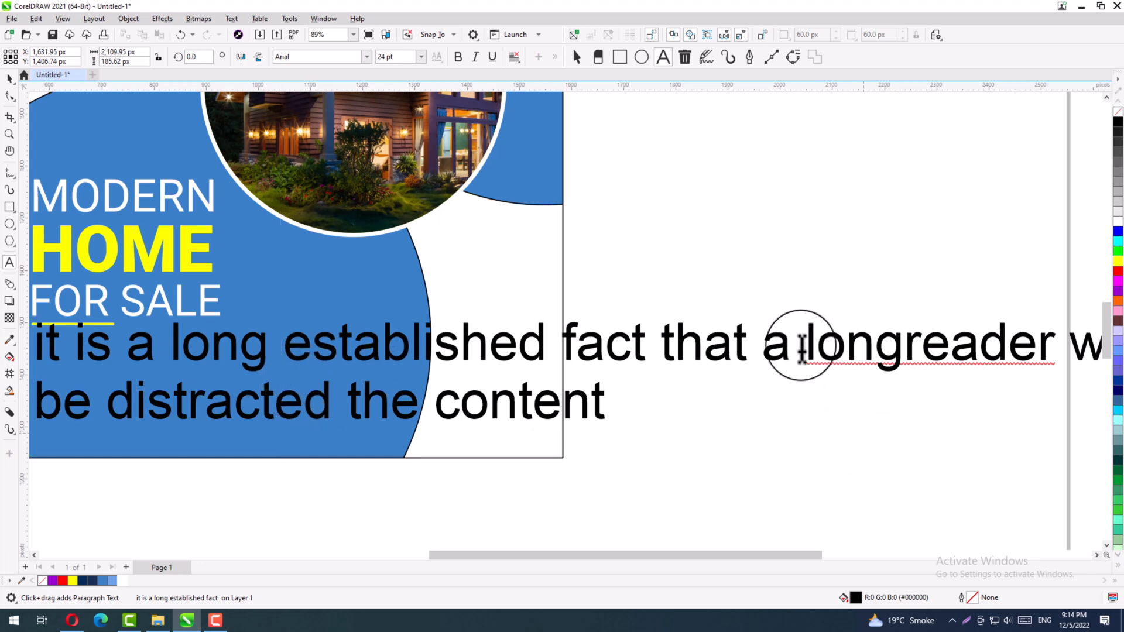
{"action": "key", "text": "Return"}
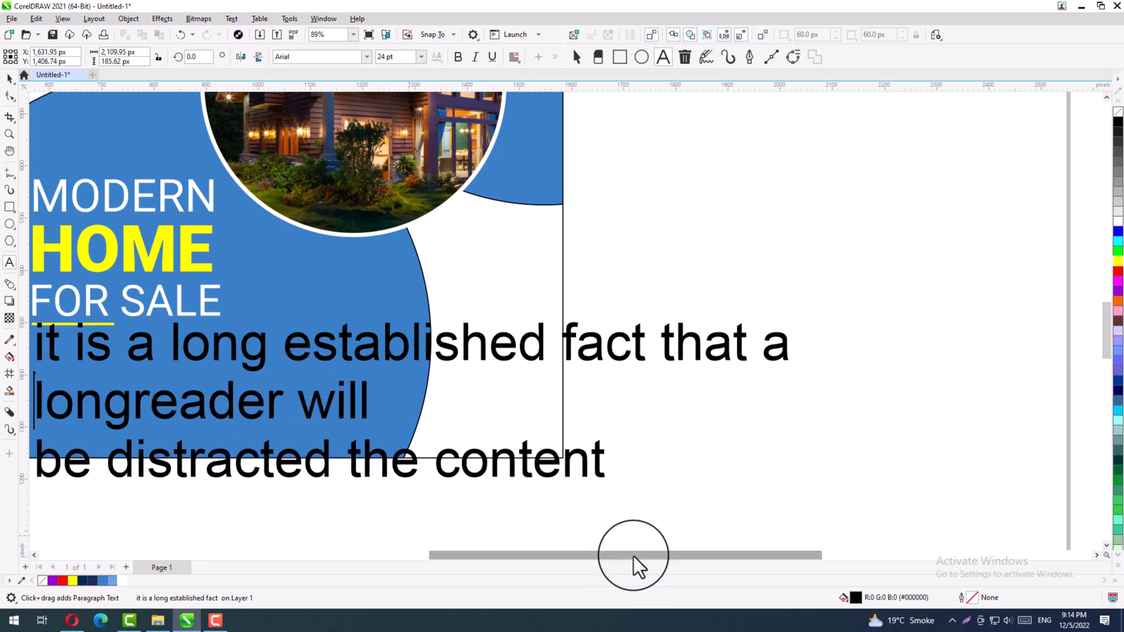
{"action": "left_click_drag", "start_coordinate": [635, 559], "coordinate": [486, 559]}
{"action": "left_click", "coordinate": [726, 413]}
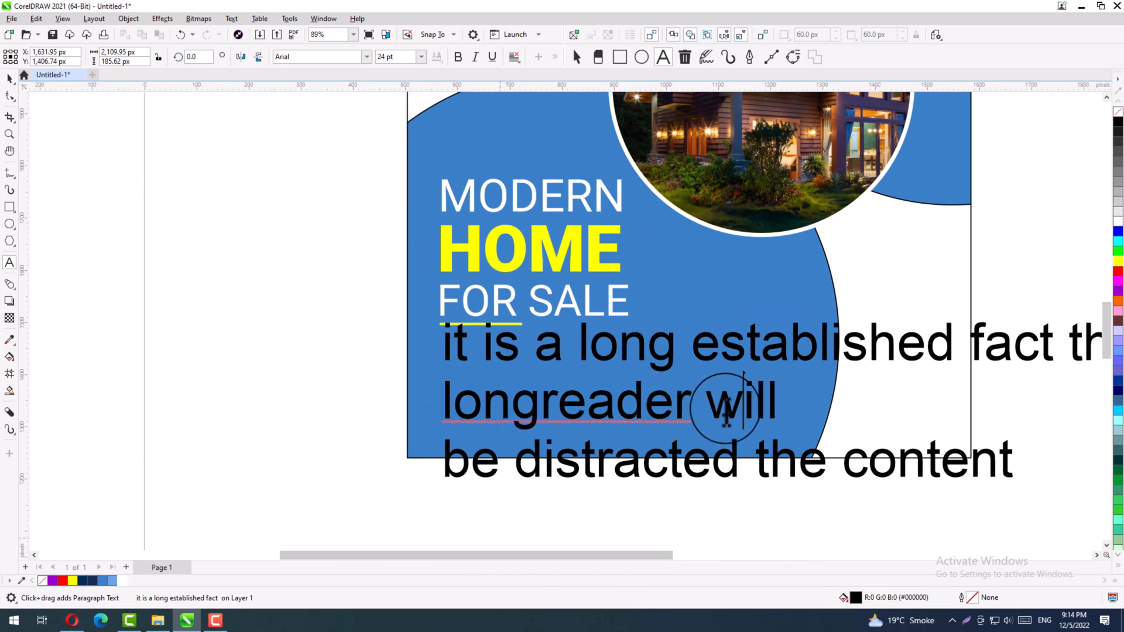
{"action": "right_click", "coordinate": [573, 404]}
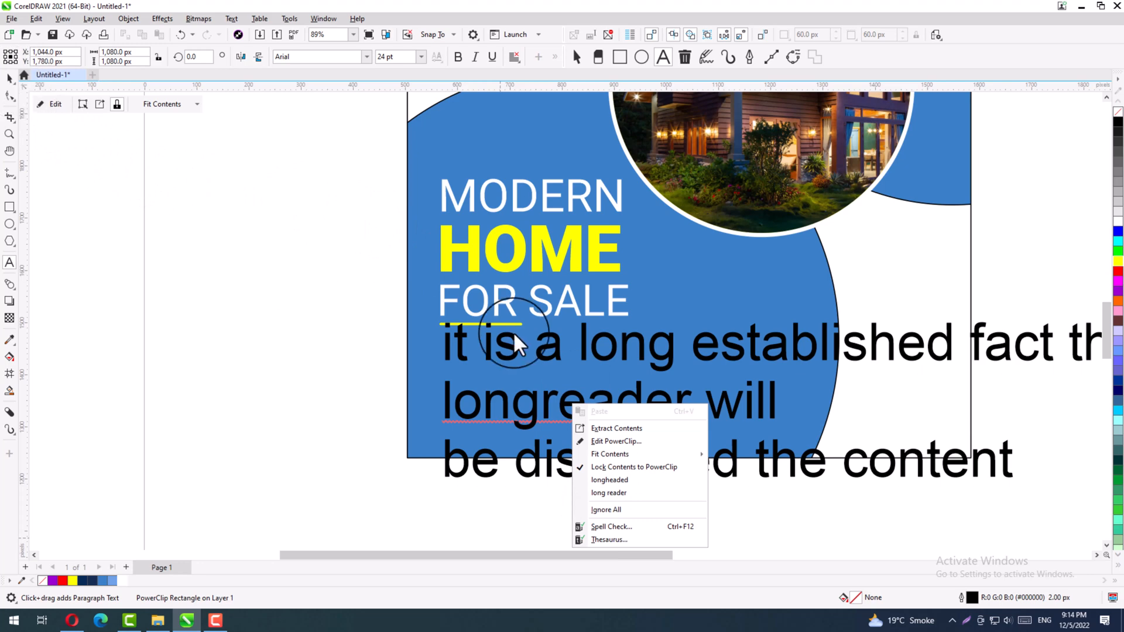
{"action": "left_click", "coordinate": [482, 397]}
{"action": "left_click", "coordinate": [451, 459]}
{"action": "key", "text": "BackSpace"}
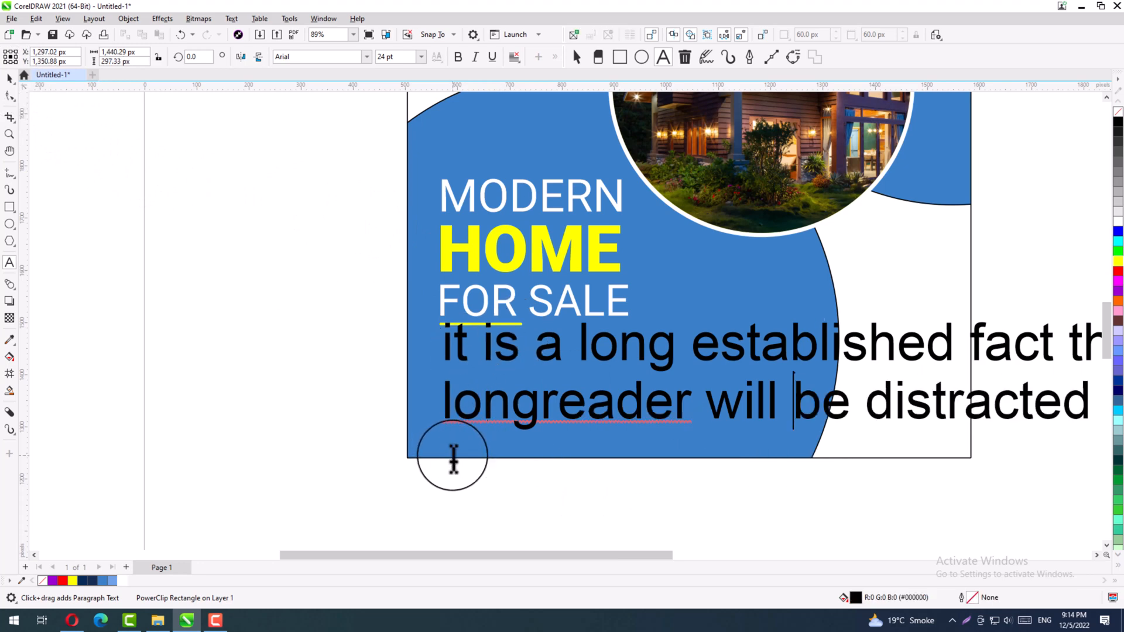
{"action": "left_click", "coordinate": [9, 79]}
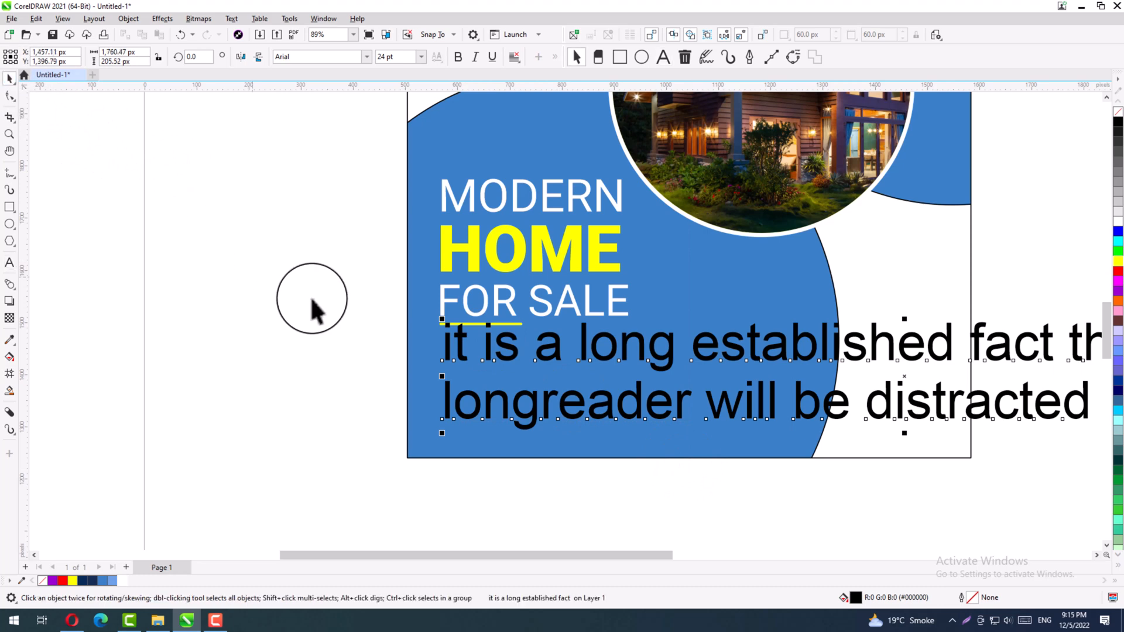
Scale the body text down to about 657 × 77 px and move it up closer to the yellow underline
{"action": "scroll", "coordinate": [376, 352], "scroll_direction": "down", "scroll_amount": 3}
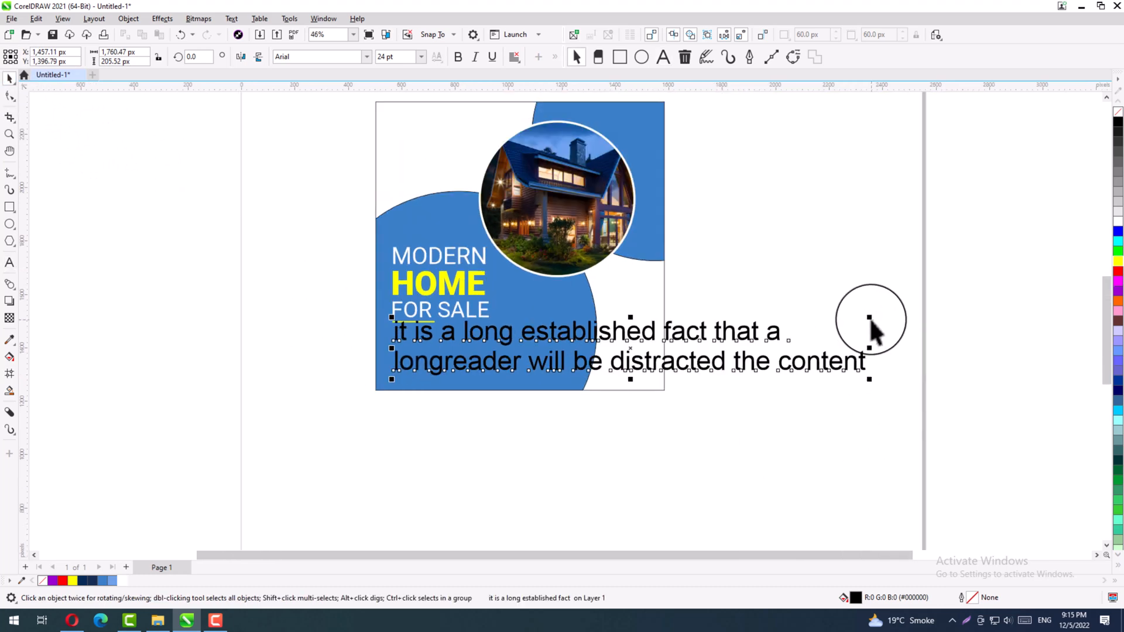
{"action": "left_click_drag", "start_coordinate": [869, 318], "coordinate": [574, 354]}
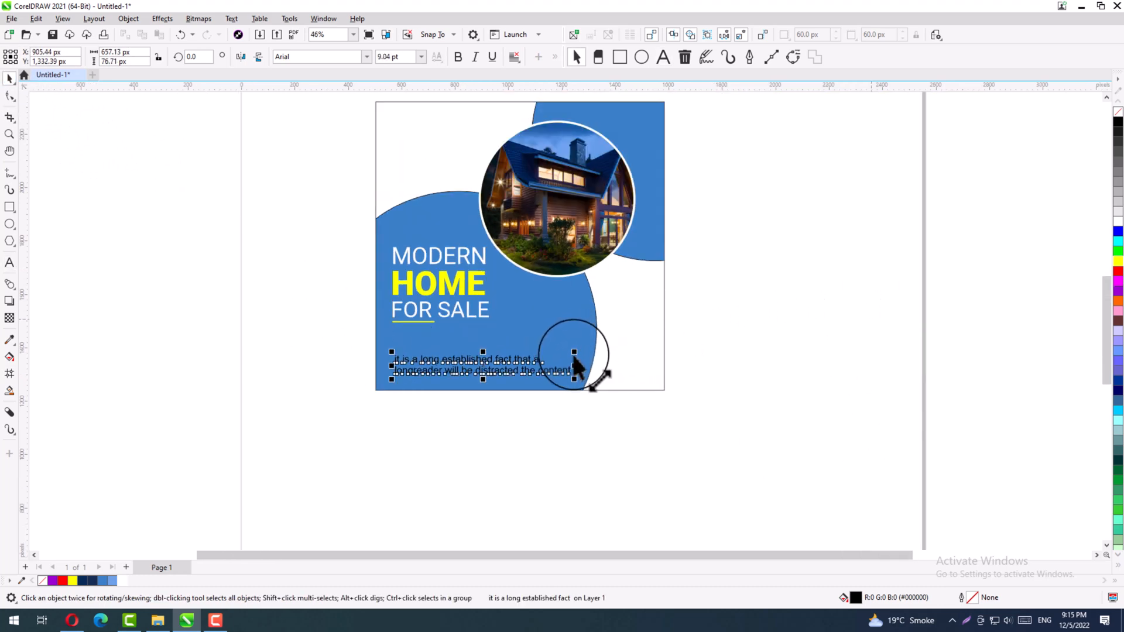
{"action": "key", "text": "F2"}
{"action": "left_click_drag", "start_coordinate": [696, 462], "coordinate": [308, 227]}
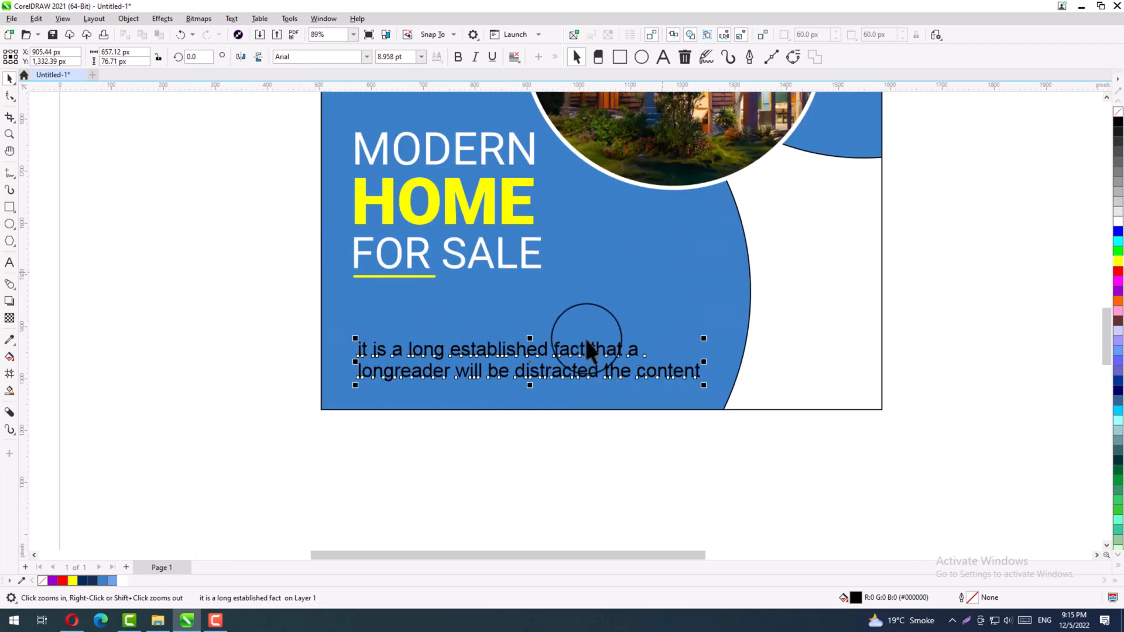
{"action": "left_click_drag", "start_coordinate": [579, 349], "coordinate": [582, 319]}
Change the body text below the headline to Sentence case
{"action": "key", "text": "F2"}
{"action": "left_click_drag", "start_coordinate": [295, 121], "coordinate": [722, 415]}
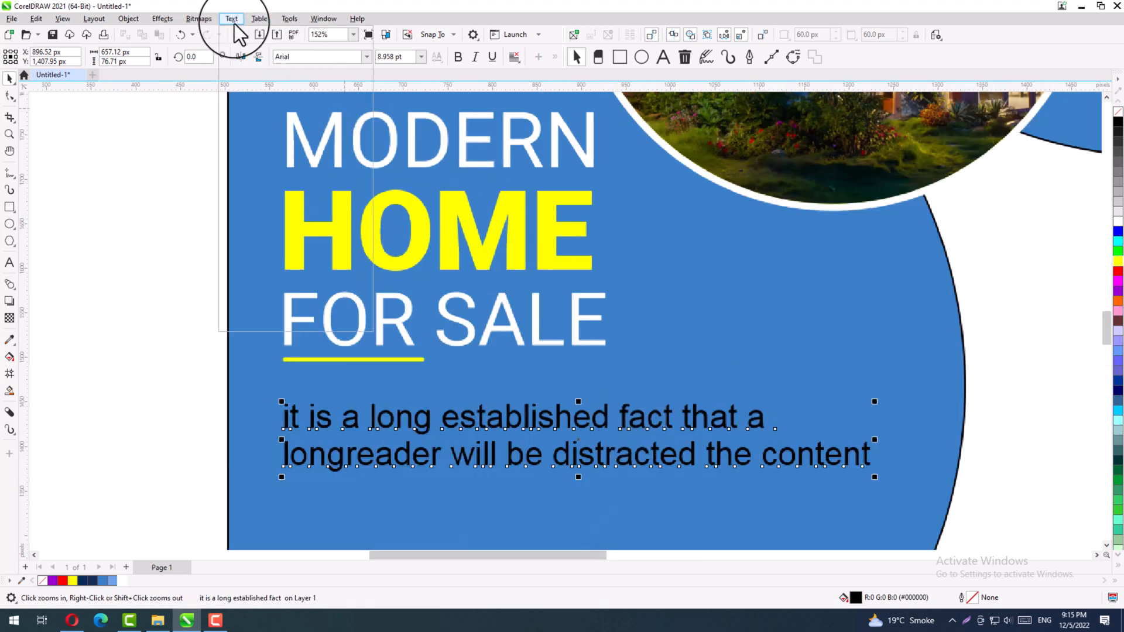
{"action": "left_click", "coordinate": [297, 263]}
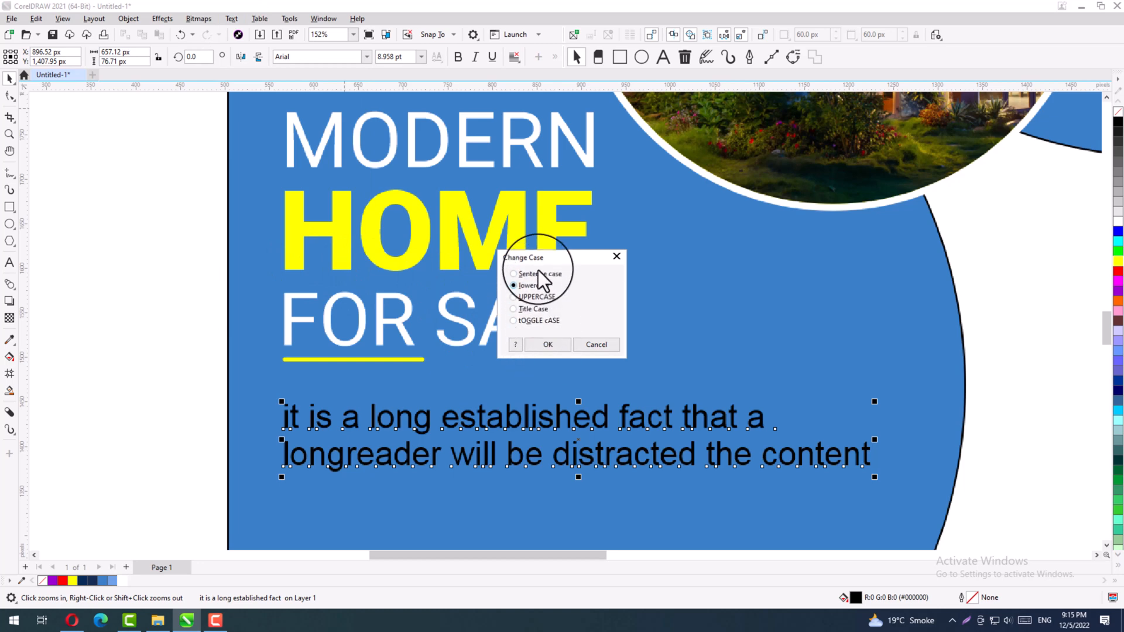
{"action": "left_click", "coordinate": [539, 273]}
{"action": "left_click", "coordinate": [551, 345]}
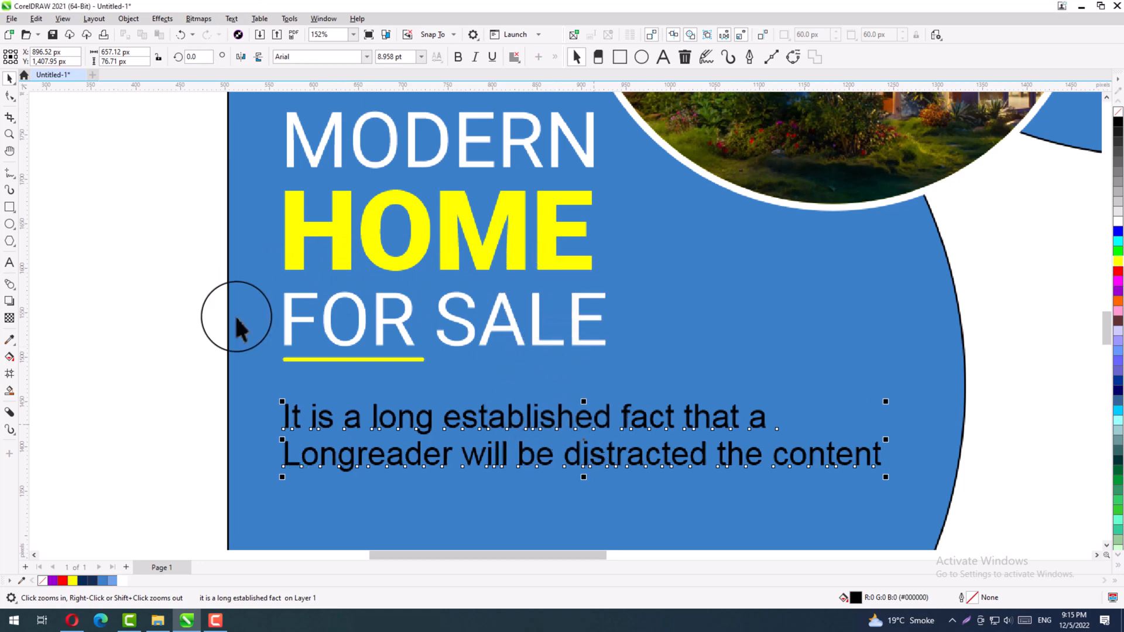
{"action": "left_click", "coordinate": [194, 303]}
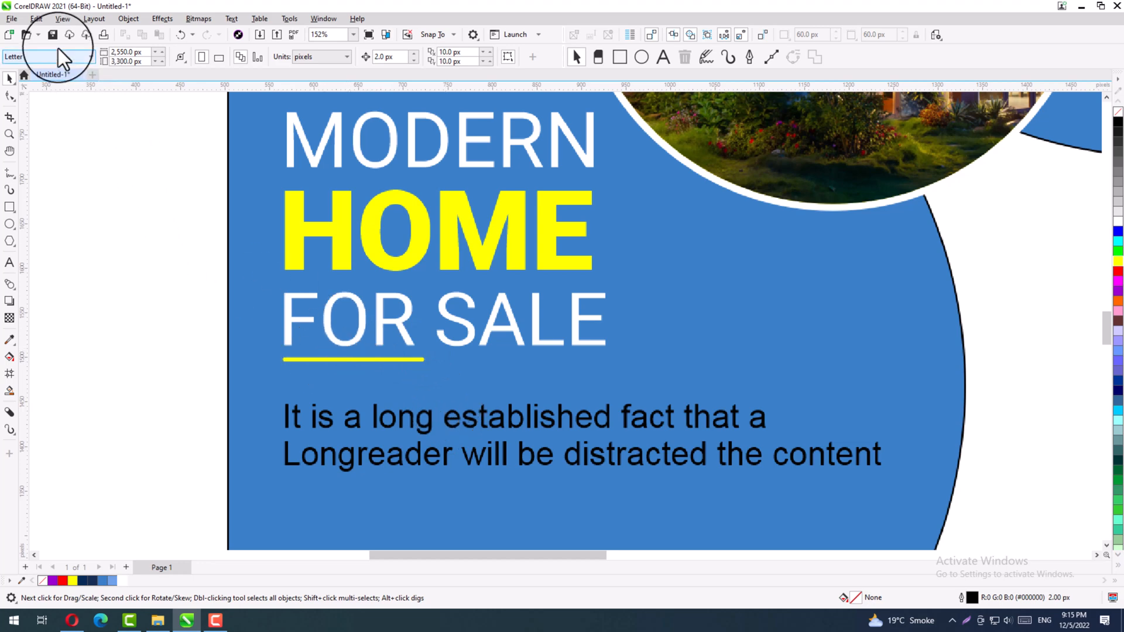
Fill the two-line body text below the headline with white
{"action": "left_click", "coordinate": [55, 19]}
{"action": "left_click", "coordinate": [91, 58]}
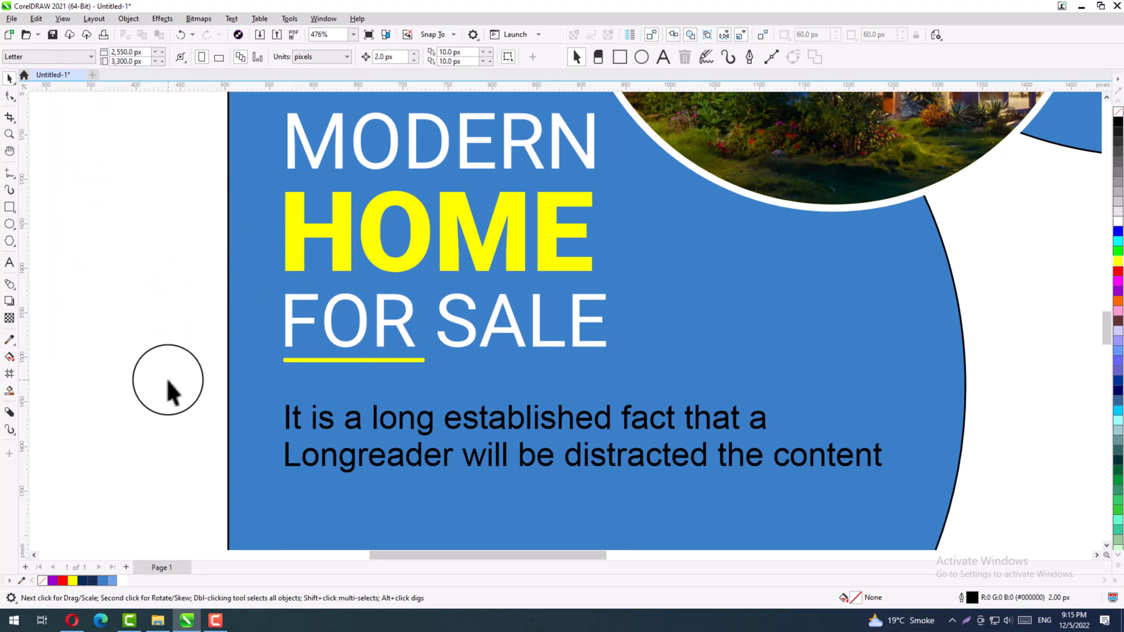
{"action": "left_click", "coordinate": [321, 456]}
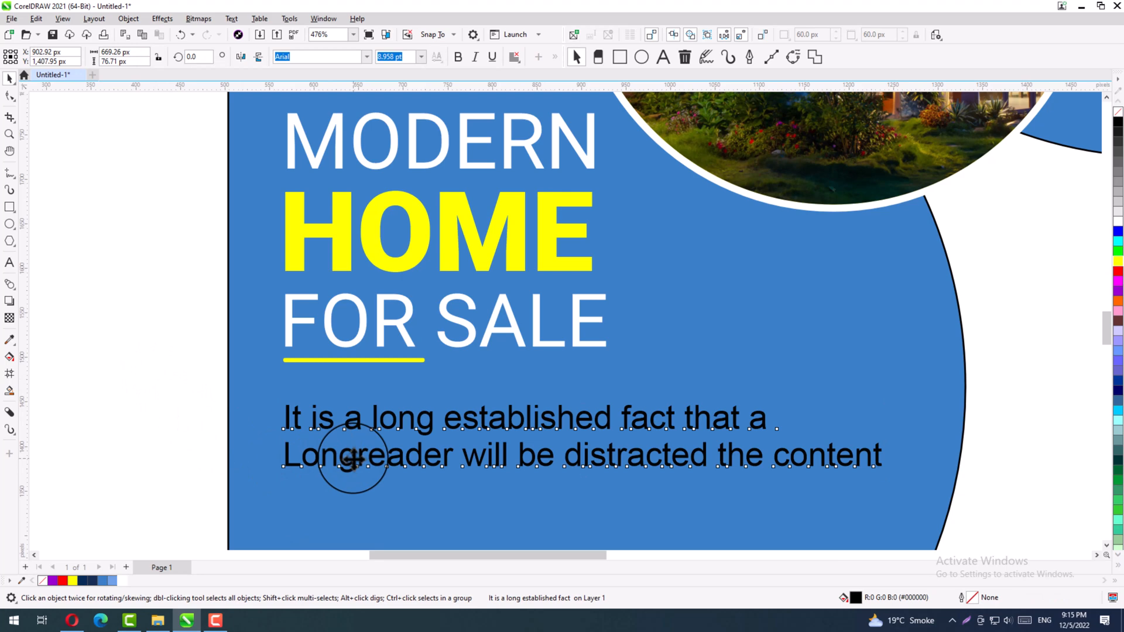
{"action": "left_click_drag", "start_coordinate": [350, 460], "coordinate": [350, 460]}
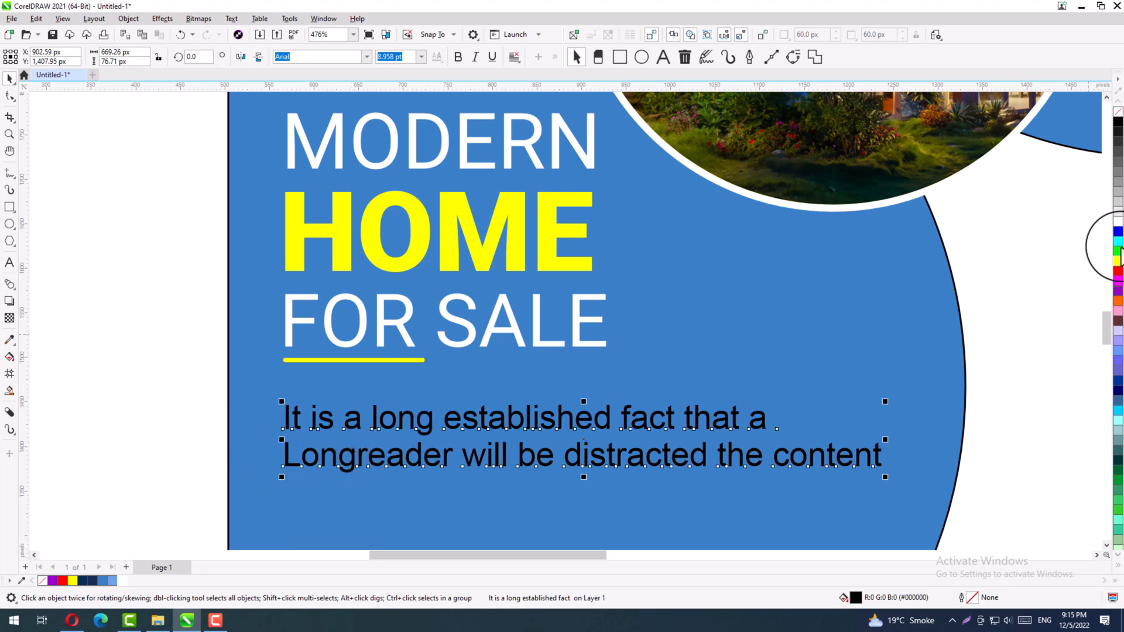
{"action": "left_click", "coordinate": [1118, 222]}
{"action": "left_click", "coordinate": [963, 376]}
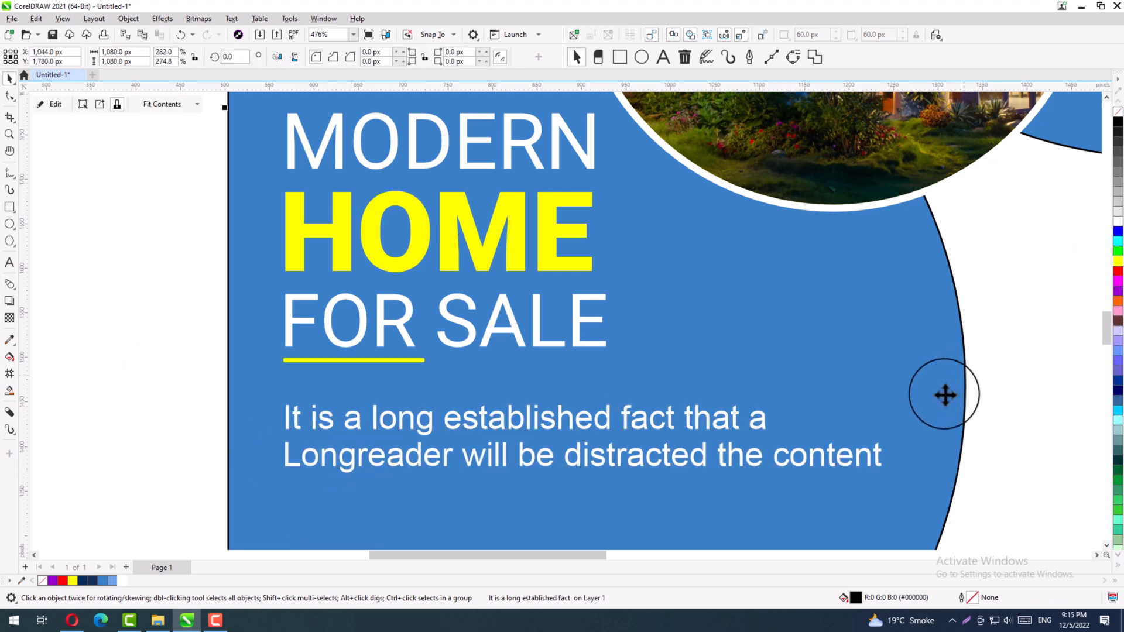
Add the text "Book Now" on the empty area below the design and set its font to Roboto Medium
{"action": "scroll", "coordinate": [952, 389], "scroll_direction": "down", "scroll_amount": 1}
{"action": "key", "text": "F2"}
{"action": "left_click_drag", "start_coordinate": [314, 390], "coordinate": [769, 609]}
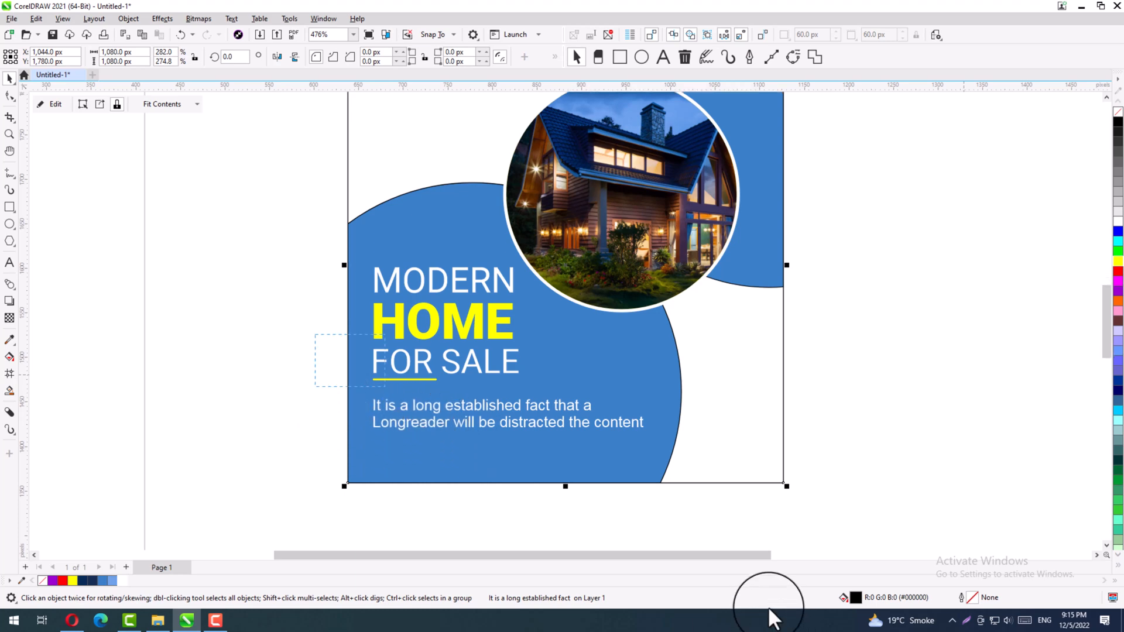
{"action": "left_click", "coordinate": [346, 493]}
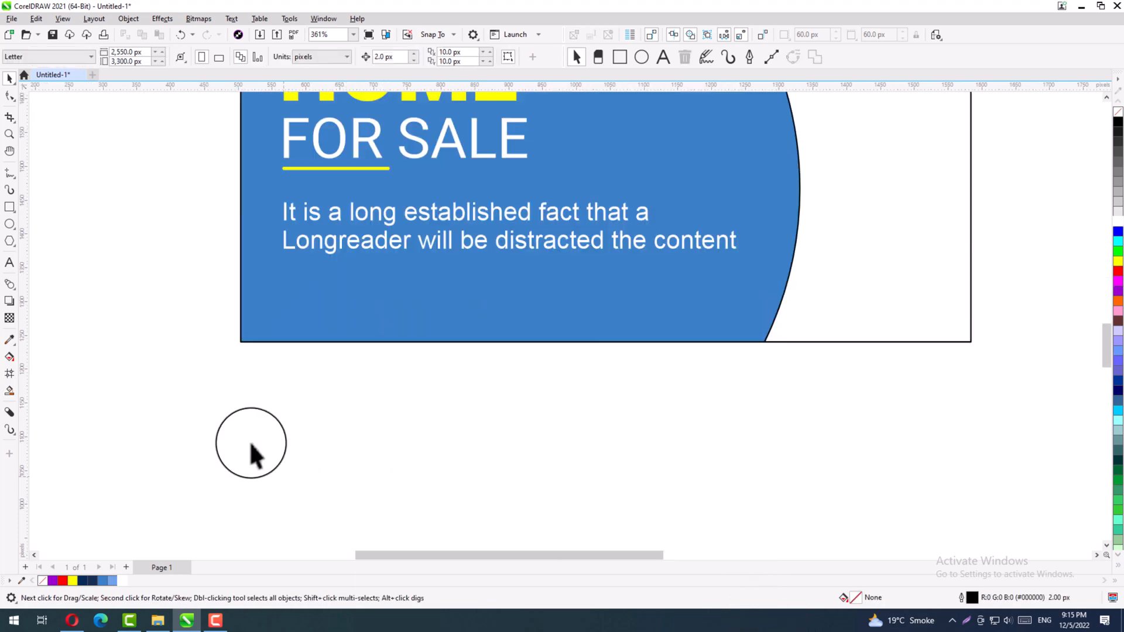
{"action": "left_click", "coordinate": [9, 265]}
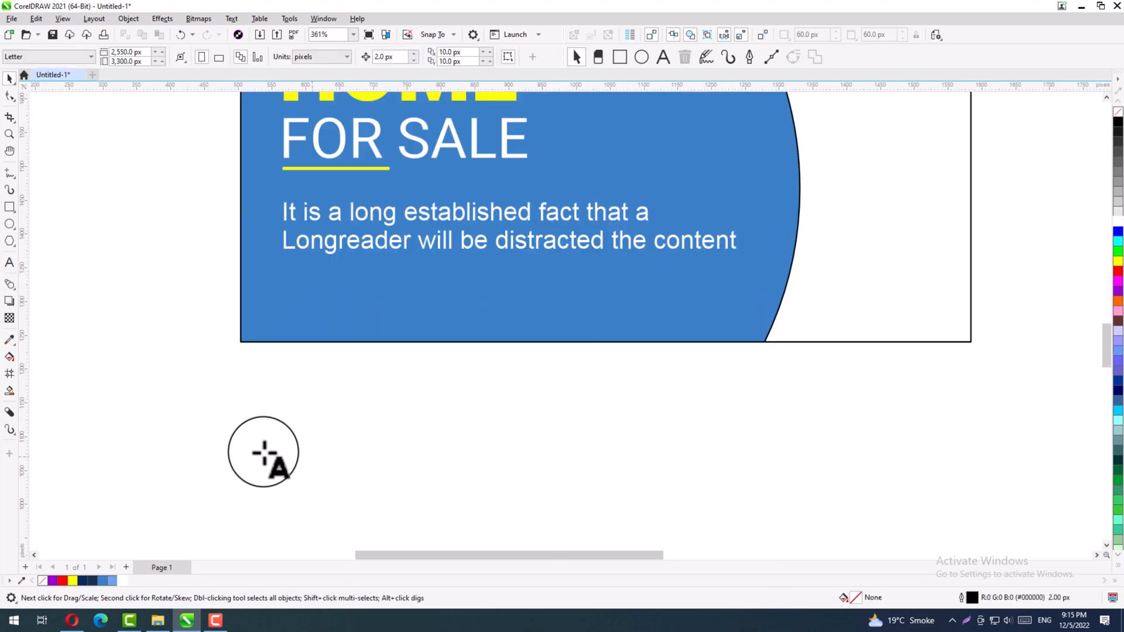
{"action": "left_click", "coordinate": [263, 452]}
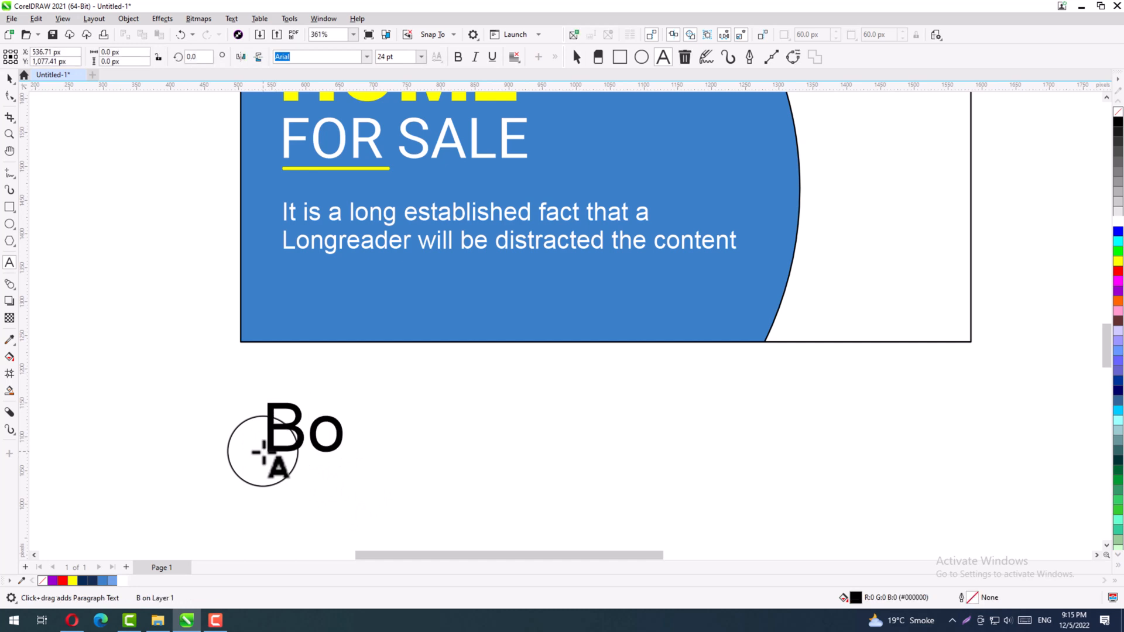
{"action": "type", "text": "Book Now"}
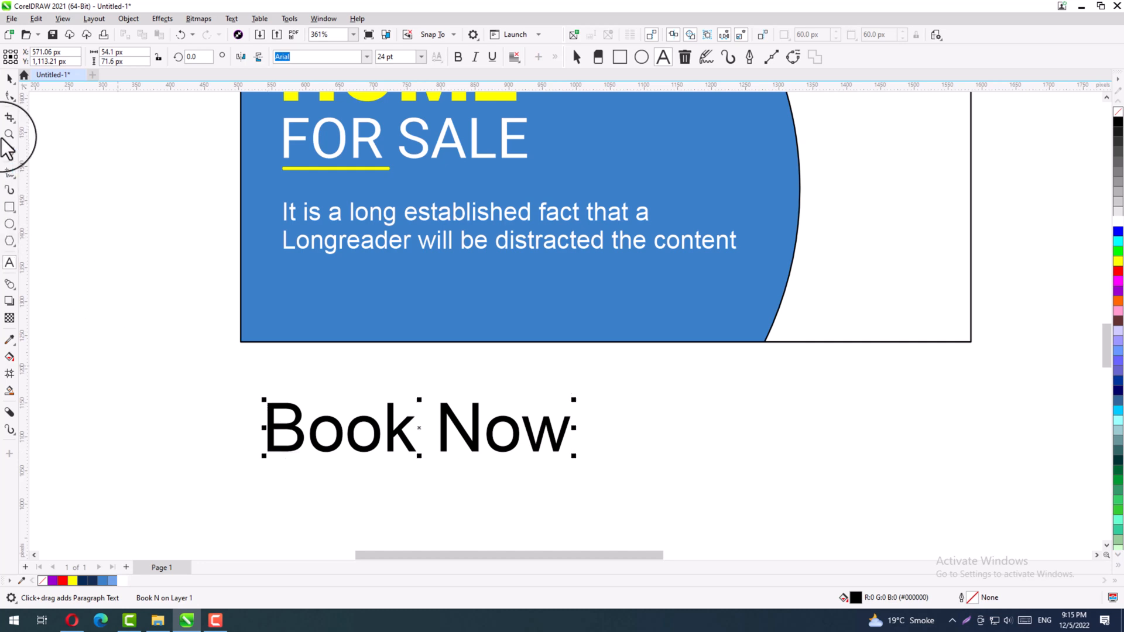
{"action": "left_click", "coordinate": [9, 80]}
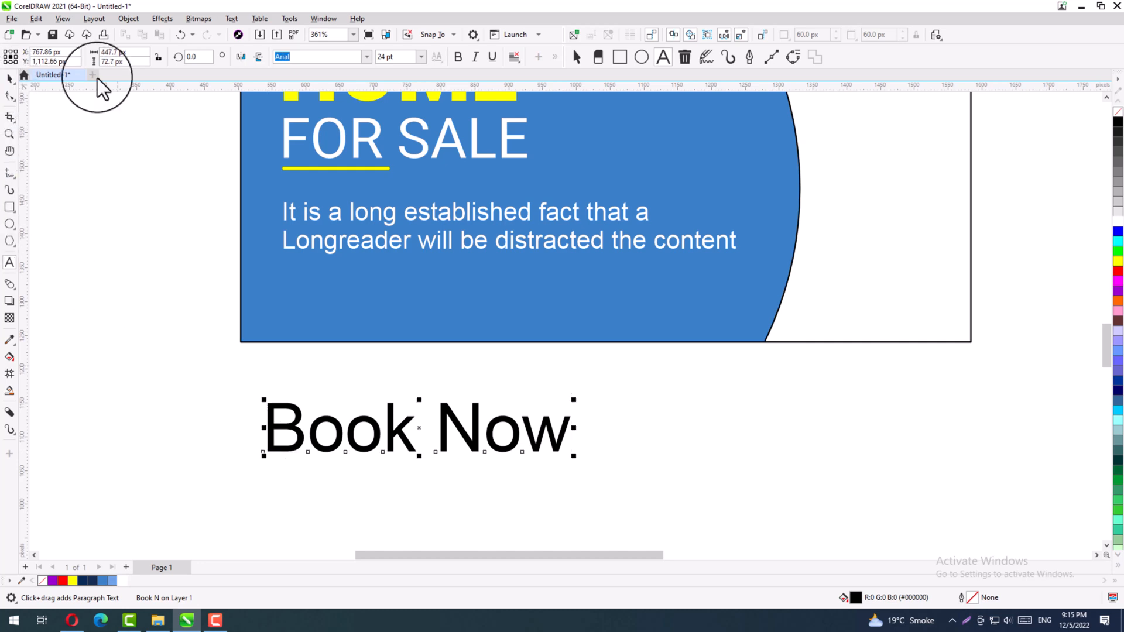
{"action": "left_click", "coordinate": [366, 57]}
{"action": "left_click", "coordinate": [347, 105]}
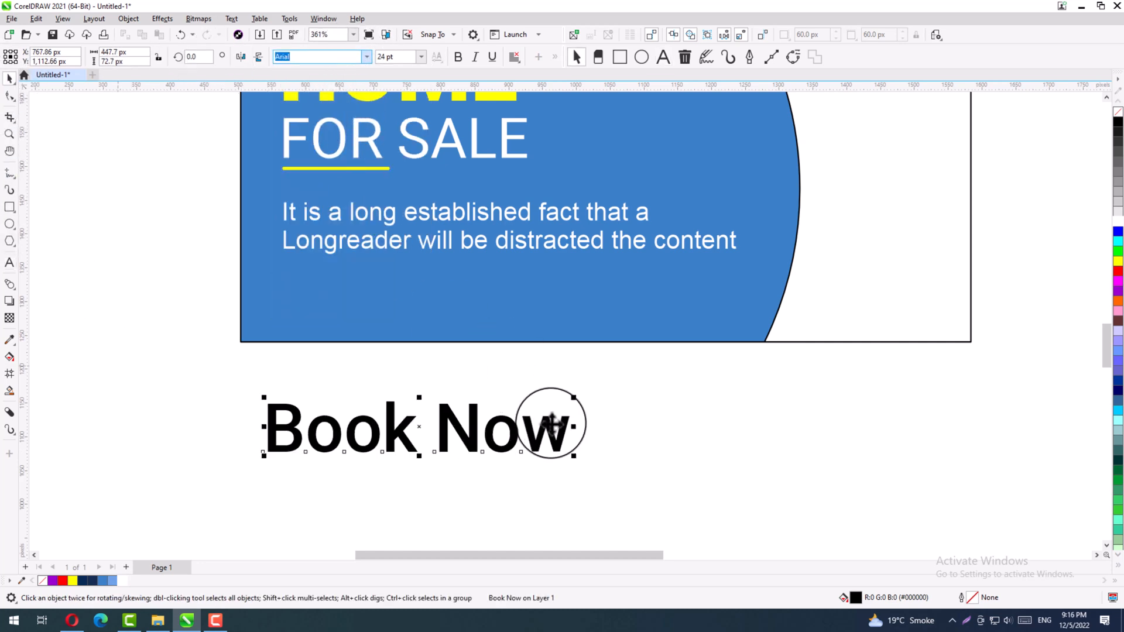
Change the "Book Now" text to UPPERCASE and scale it down to about 345 × 50 px
{"action": "double_click", "coordinate": [557, 438]}
{"action": "left_click_drag", "start_coordinate": [548, 437], "coordinate": [259, 436]}
{"action": "key", "text": "shift+F3"}
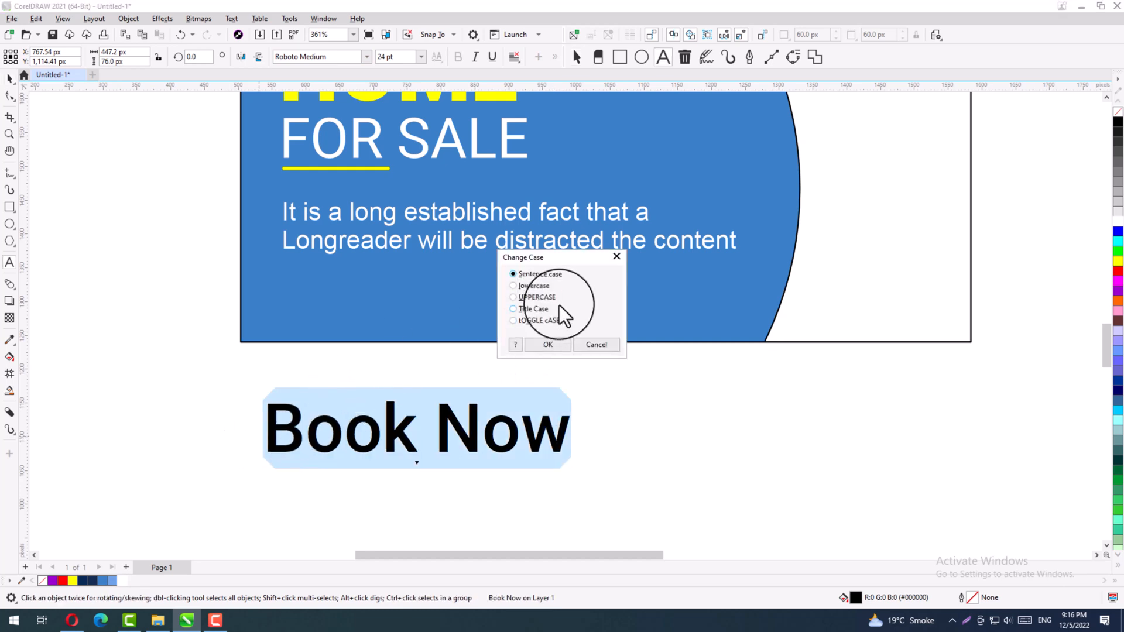
{"action": "left_click", "coordinate": [537, 297]}
{"action": "left_click", "coordinate": [548, 344]}
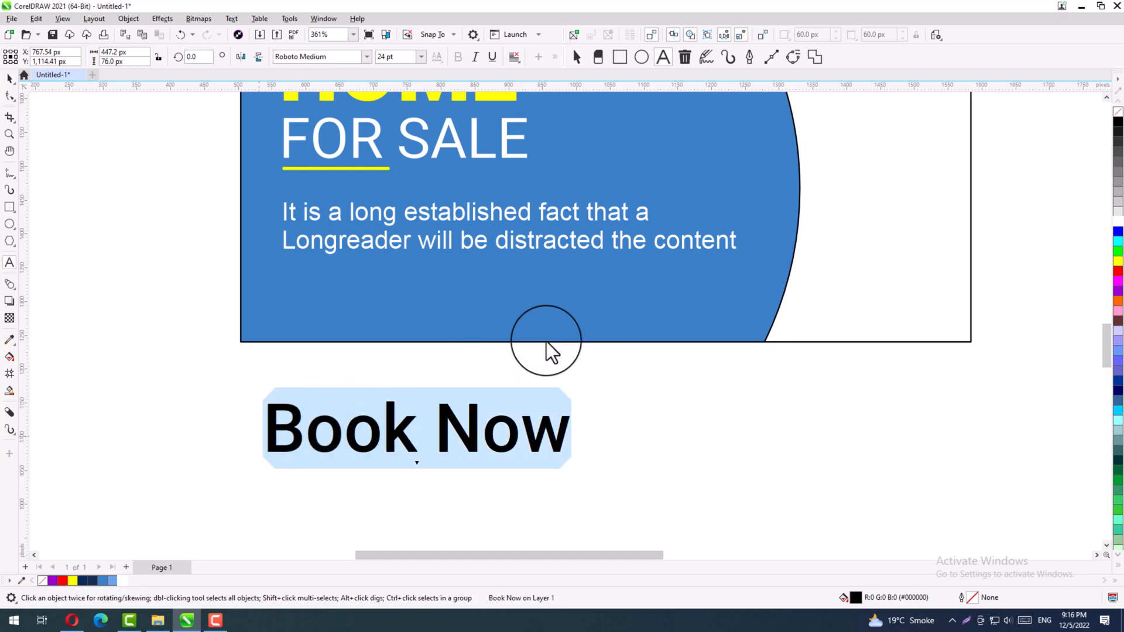
{"action": "left_click", "coordinate": [10, 78]}
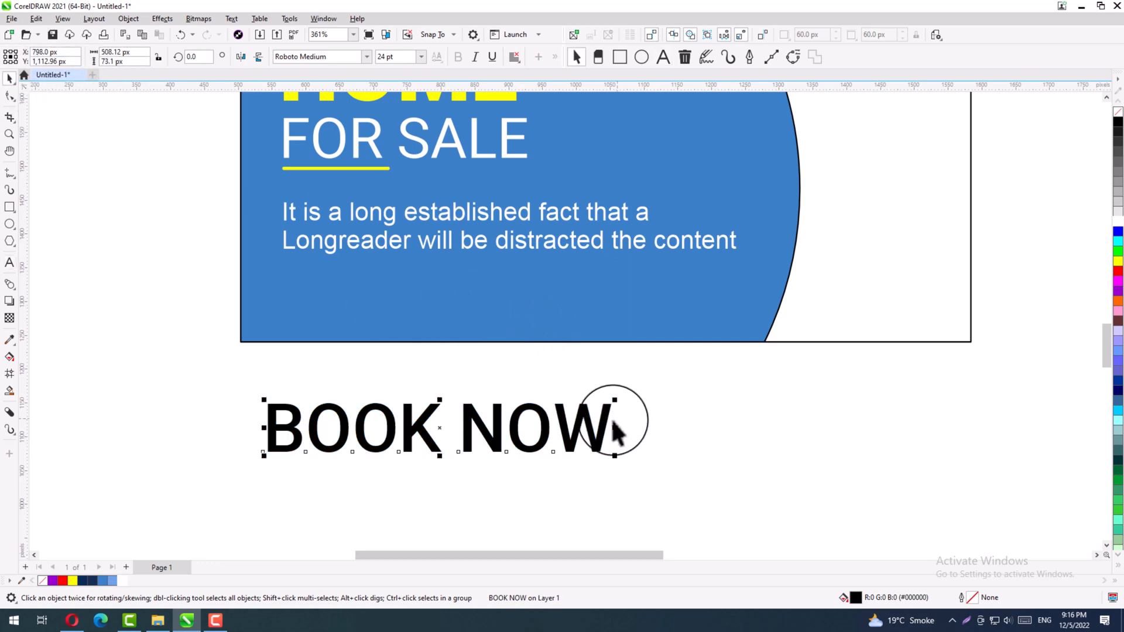
{"action": "left_click_drag", "start_coordinate": [581, 451], "coordinate": [503, 440]}
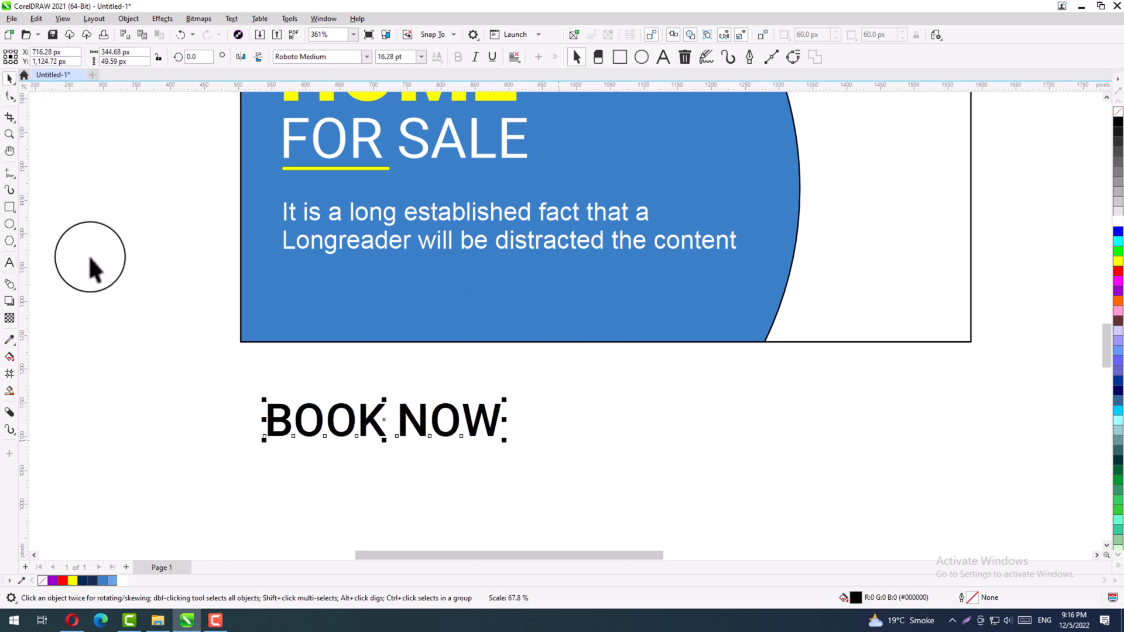
Move the body text up slightly toward the yellow underline
{"action": "left_click", "coordinate": [90, 259]}
{"action": "left_click_drag", "start_coordinate": [325, 244], "coordinate": [329, 237]}
{"action": "left_click", "coordinate": [62, 189]}
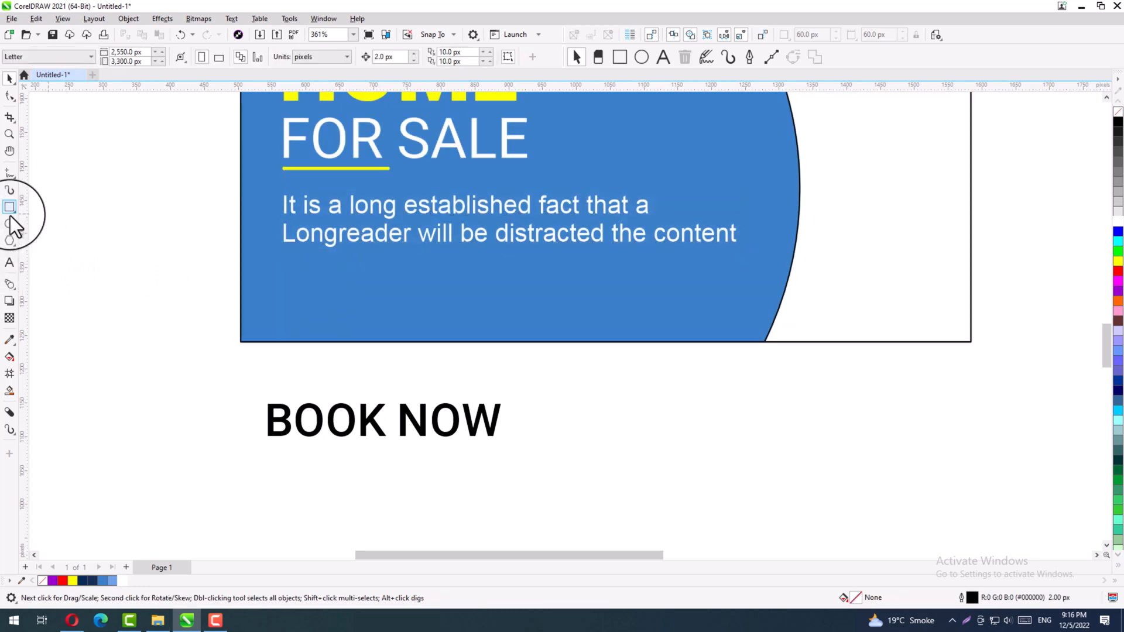
Draw a rectangle about 321 × 61 px below the body text, with fully rounded corners and a dark navy fill
{"action": "left_click", "coordinate": [9, 207]}
{"action": "left_click_drag", "start_coordinate": [293, 274], "coordinate": [511, 316]}
{"action": "left_click", "coordinate": [9, 95]}
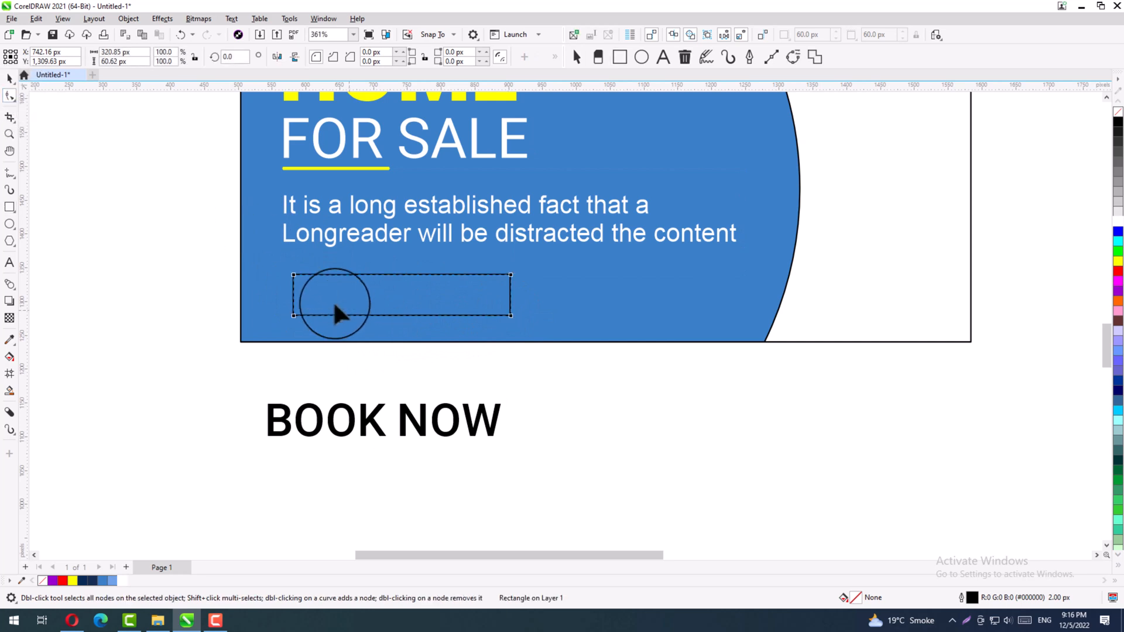
{"action": "left_click_drag", "start_coordinate": [294, 275], "coordinate": [376, 290]}
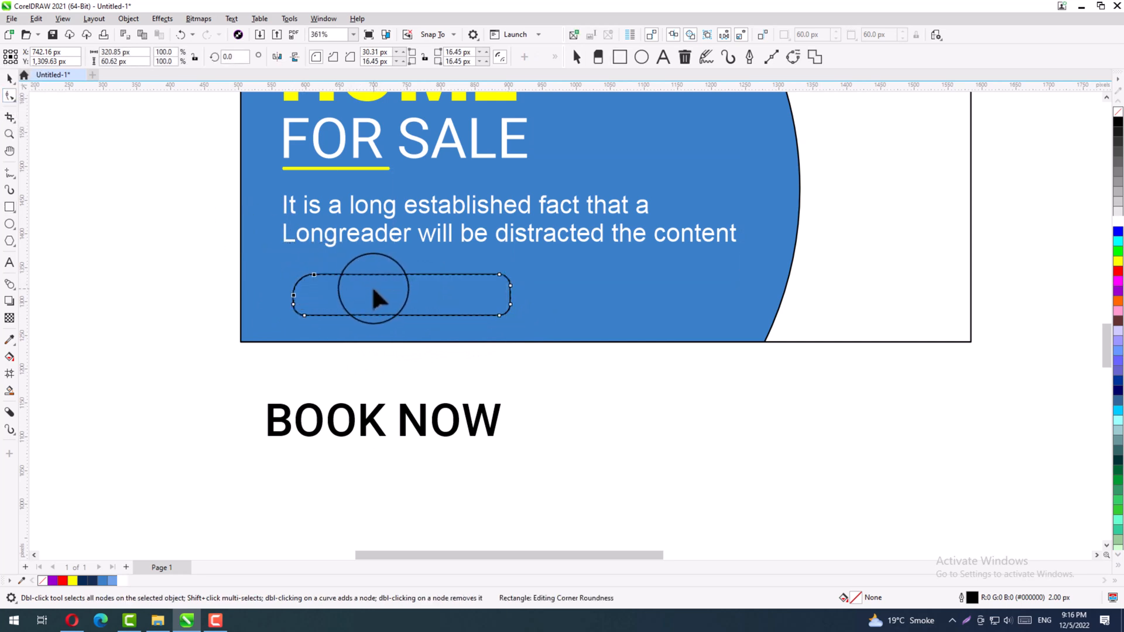
{"action": "left_click_drag", "start_coordinate": [304, 285], "coordinate": [447, 283]}
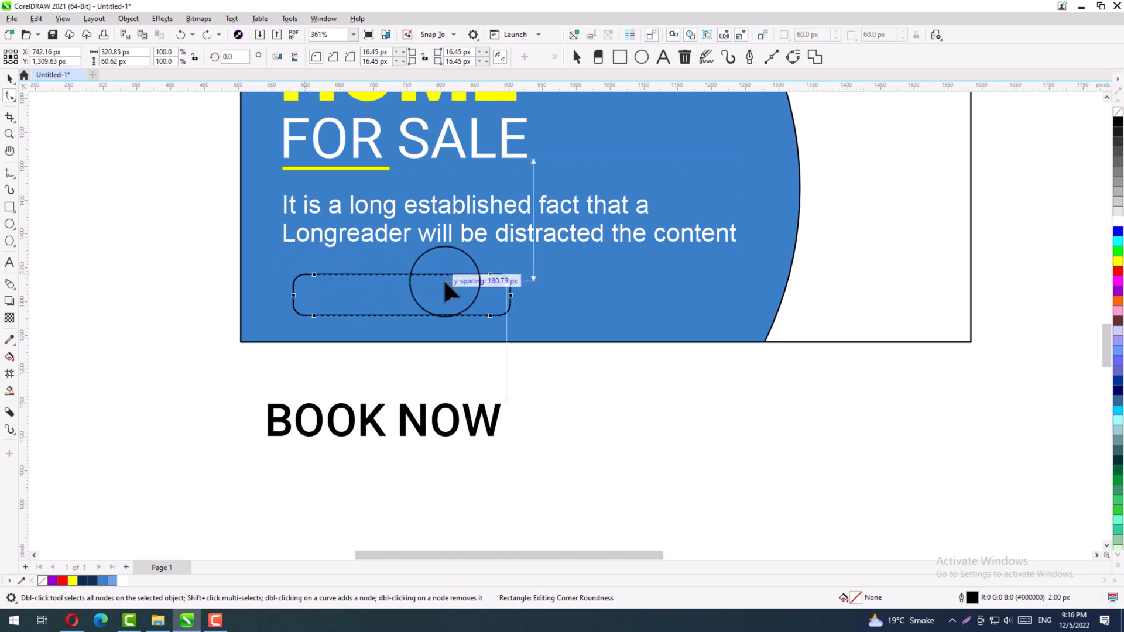
{"action": "left_click", "coordinate": [10, 78]}
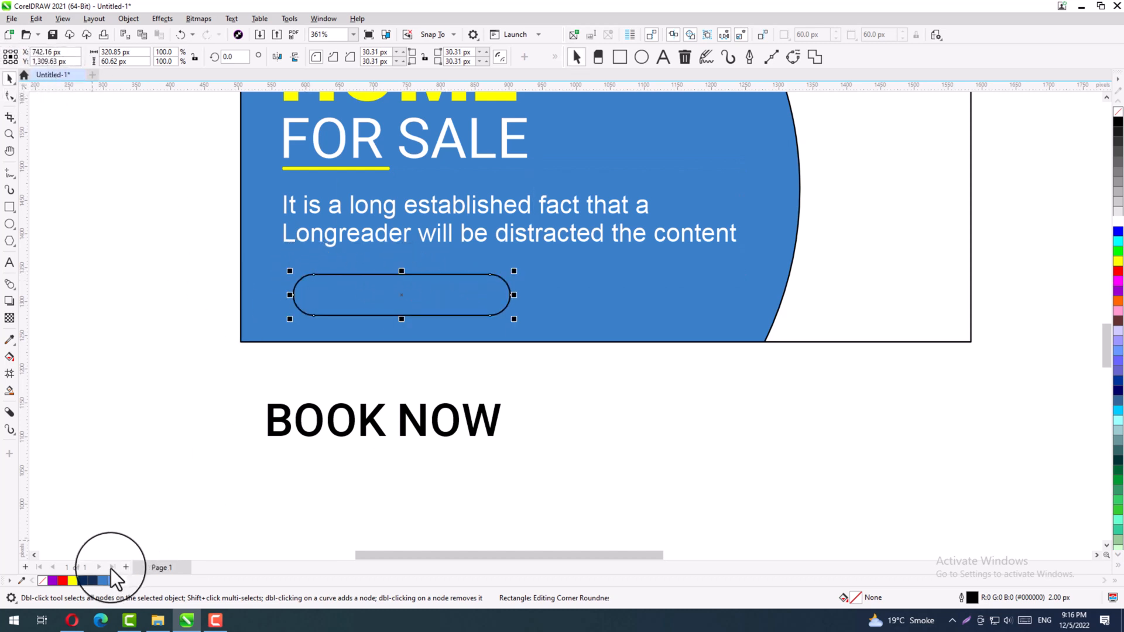
{"action": "left_click", "coordinate": [92, 581]}
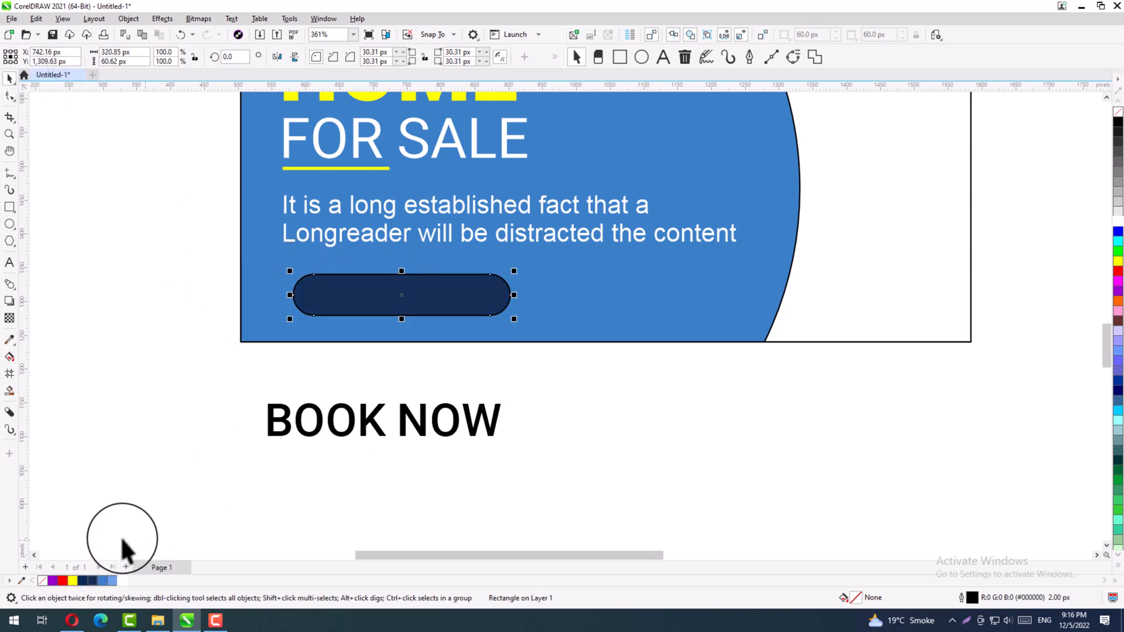
Scale the "BOOK NOW" text down around its center to about 163 px wide
{"action": "left_click", "coordinate": [345, 435]}
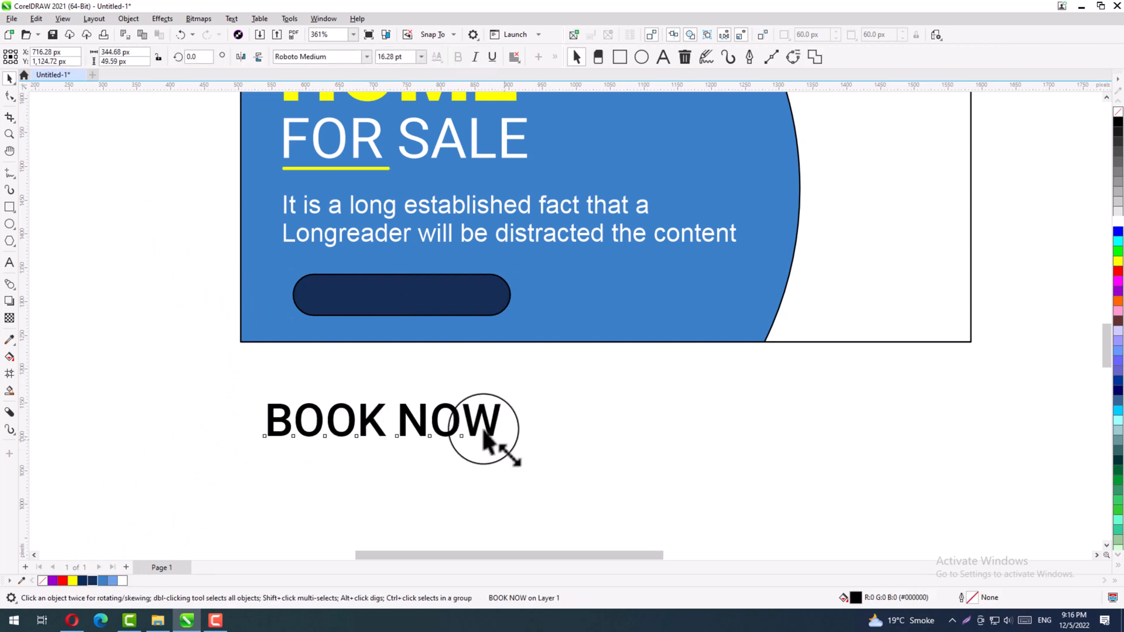
{"action": "left_click_drag", "start_coordinate": [502, 443], "coordinate": [457, 494]}
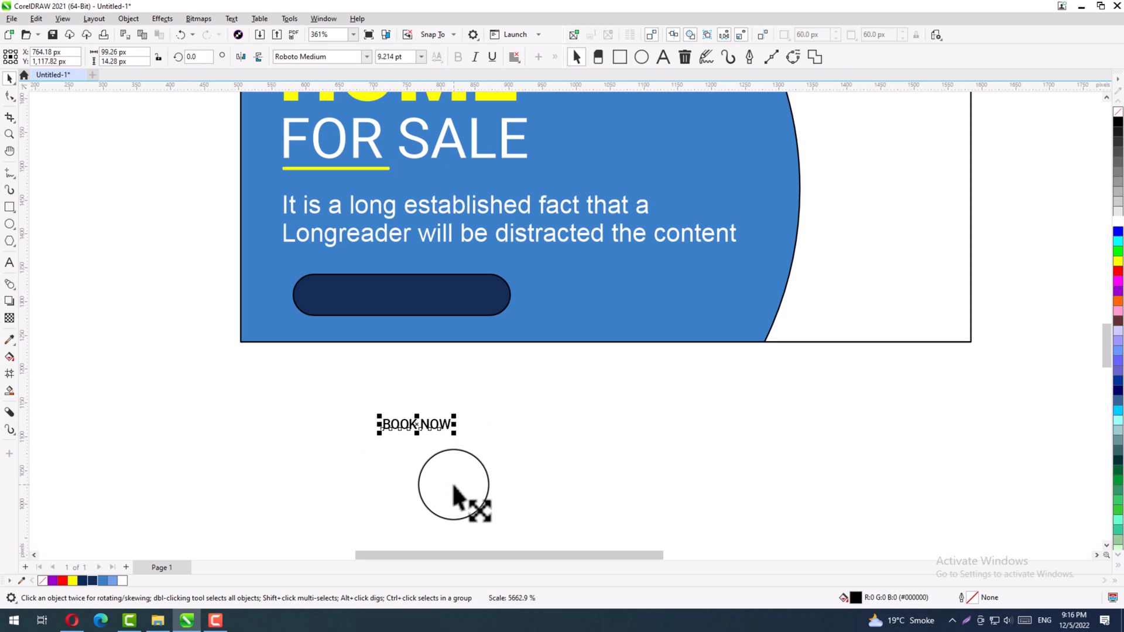
{"action": "key", "text": "ctrl+z"}
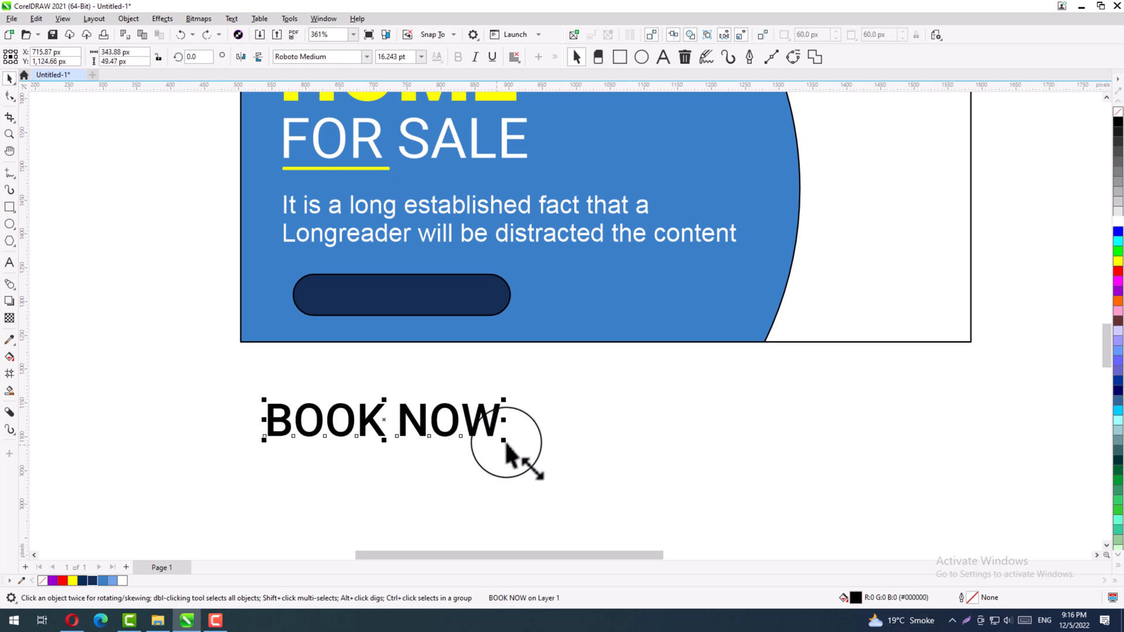
{"action": "left_click_drag", "start_coordinate": [506, 453], "coordinate": [480, 451]}
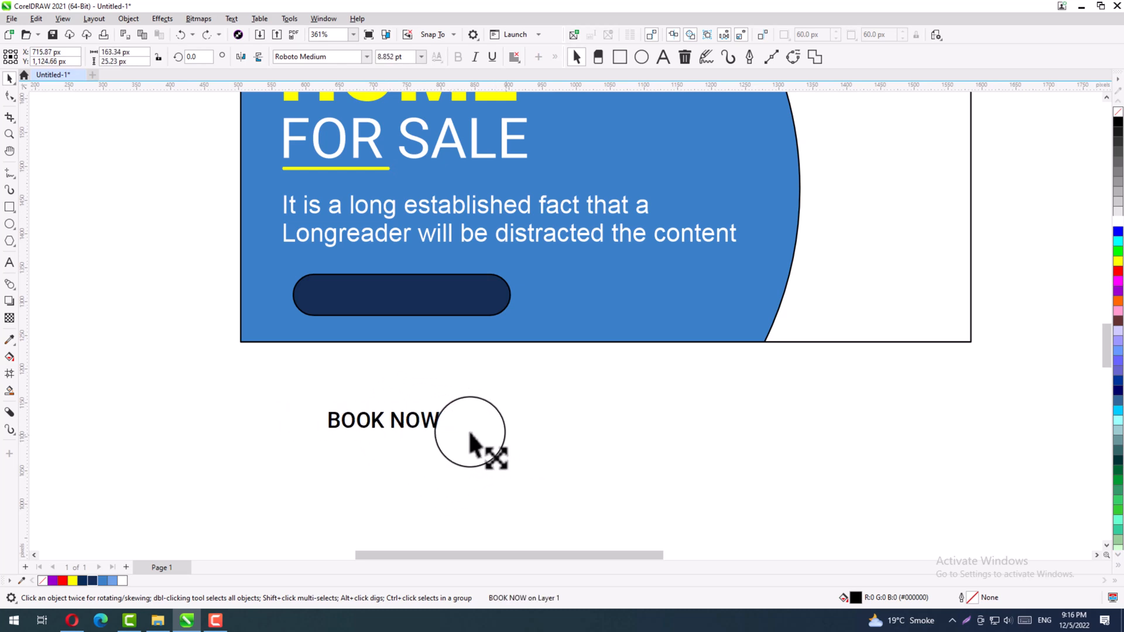
Move the "BOOK NOW" text onto the middle of the navy rounded rectangle and fill it with white
{"action": "left_click_drag", "start_coordinate": [413, 424], "coordinate": [407, 300]}
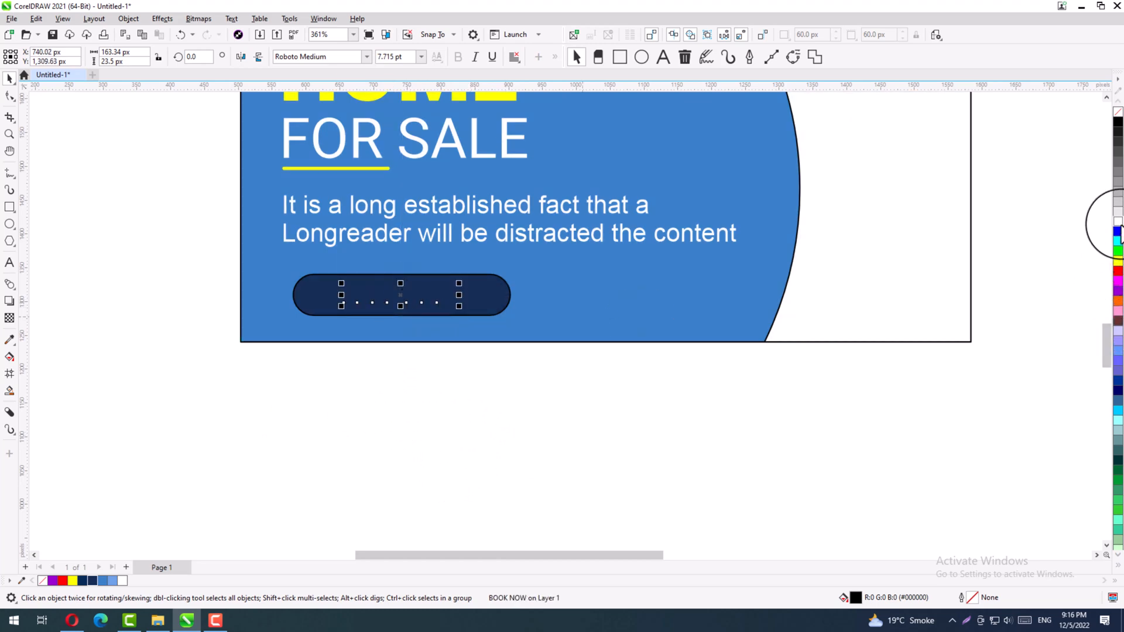
{"action": "left_click", "coordinate": [456, 419]}
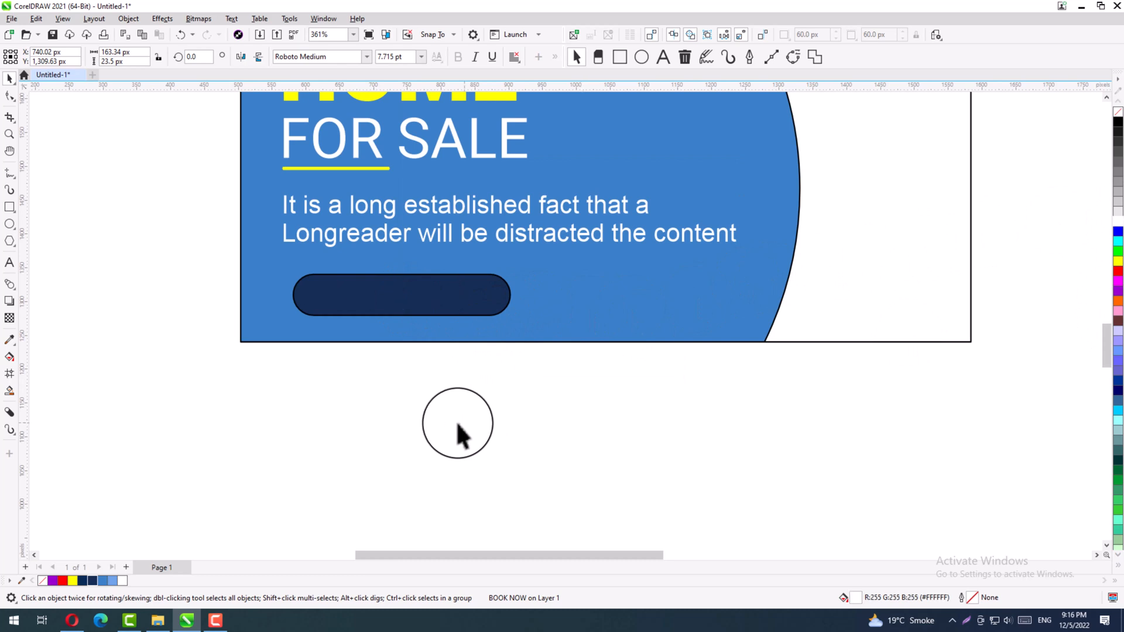
{"action": "left_click_drag", "start_coordinate": [179, 256], "coordinate": [492, 369]}
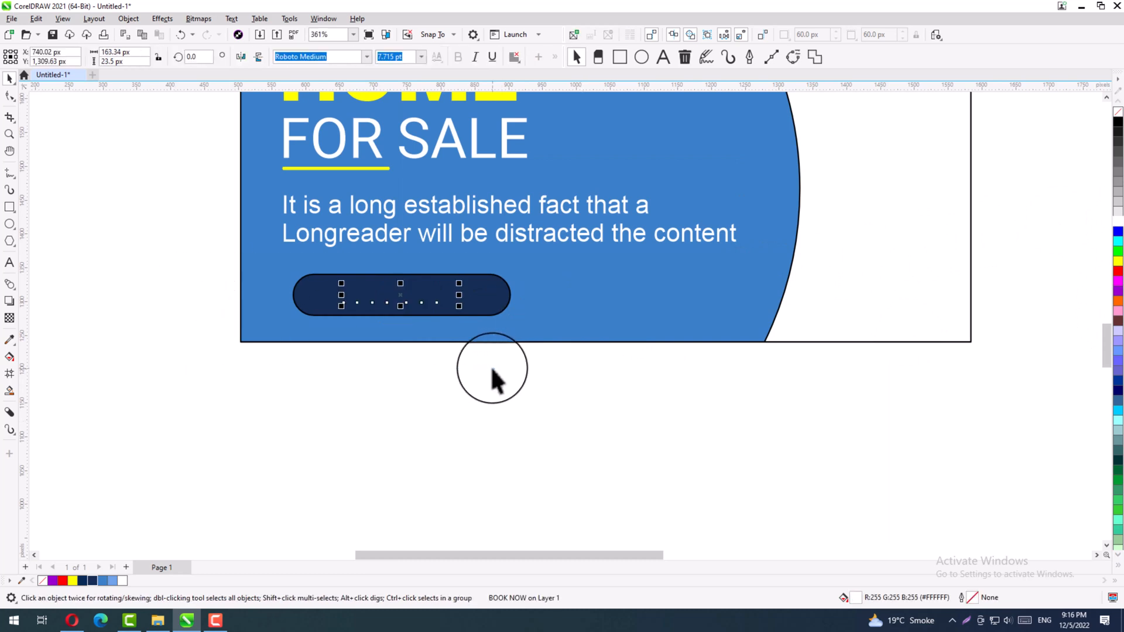
Narrow the navy rounded rectangle around its center to about 213 px wide and give it a white outline
{"action": "key", "text": "z"}
{"action": "left_click_drag", "start_coordinate": [139, 233], "coordinate": [580, 357]}
{"action": "left_click", "coordinate": [924, 339]}
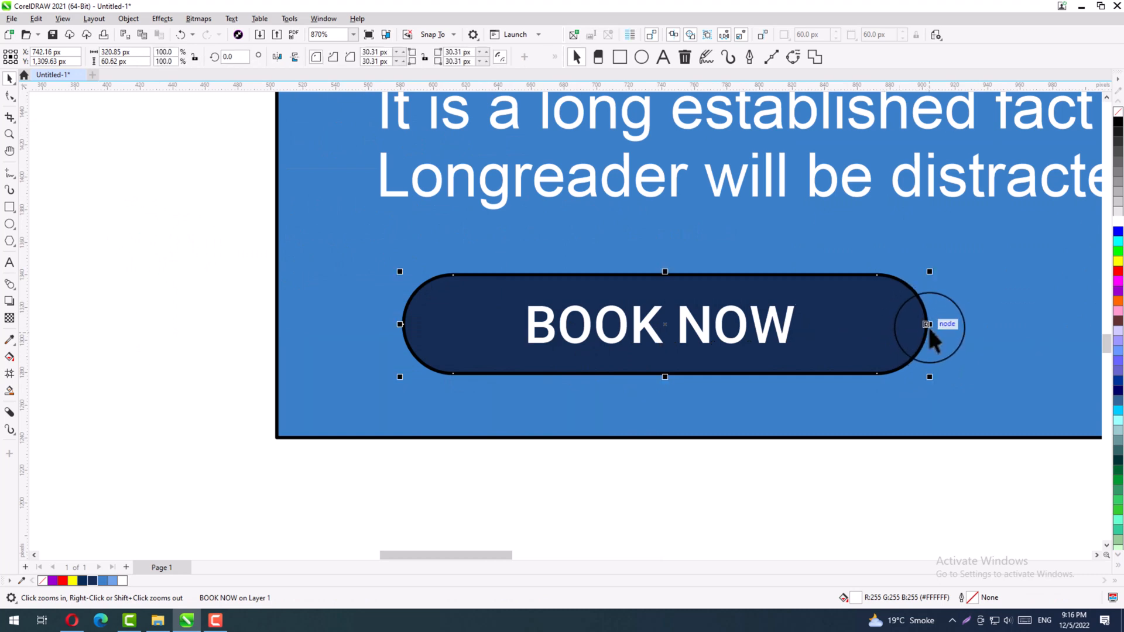
{"action": "left_click_drag", "start_coordinate": [928, 327], "coordinate": [846, 326]}
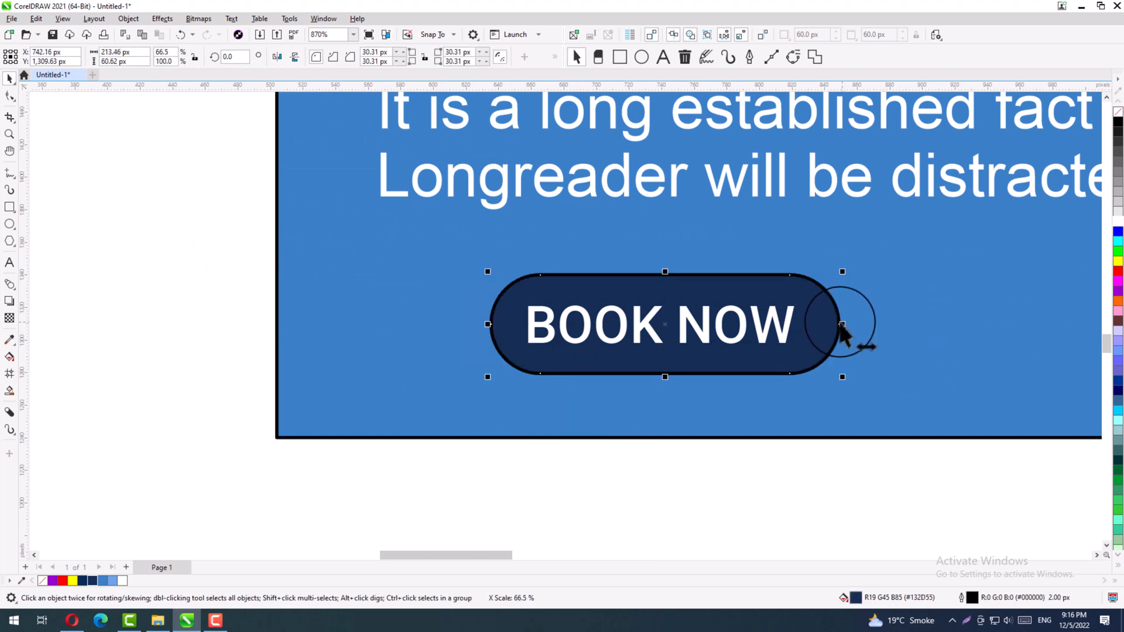
{"action": "right_click", "coordinate": [123, 581]}
{"action": "left_click", "coordinate": [153, 437]}
{"action": "left_click", "coordinate": [601, 513]}
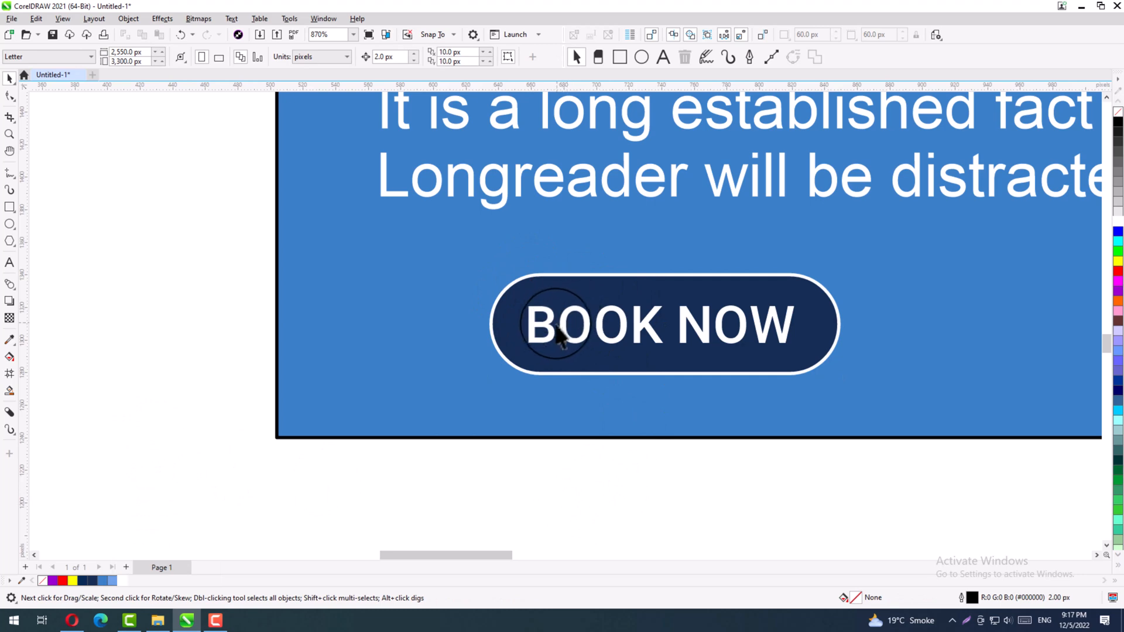
Enlarge the "BOOK NOW" text inside the navy button to about 175 × 25 px, keeping it centered
{"action": "left_click", "coordinate": [741, 325]}
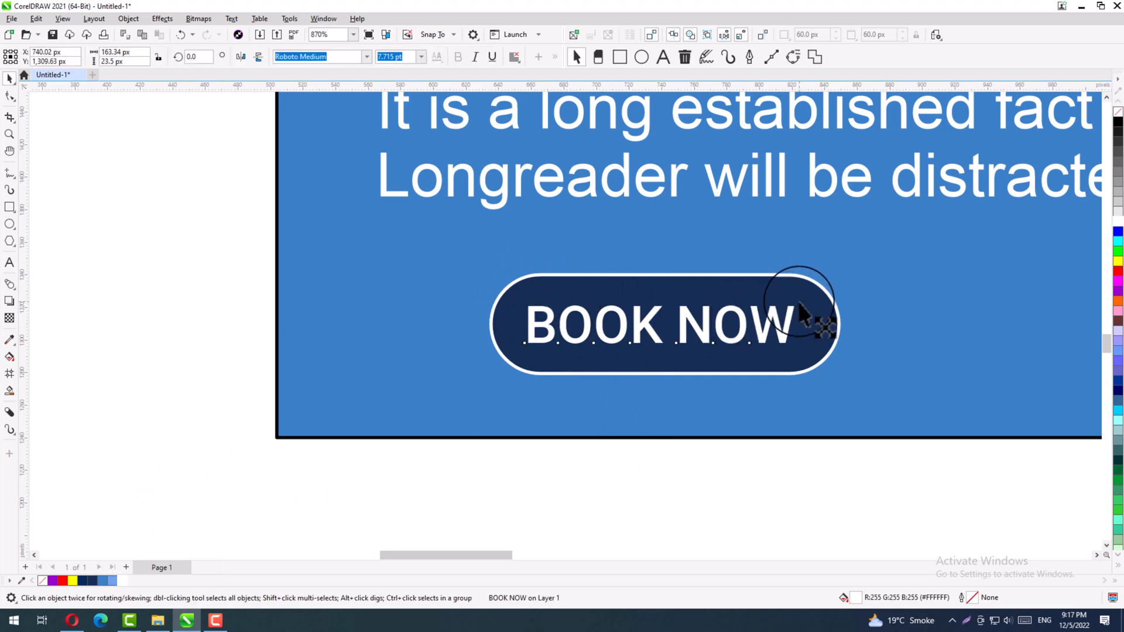
{"action": "left_click_drag", "start_coordinate": [800, 303], "coordinate": [834, 296]}
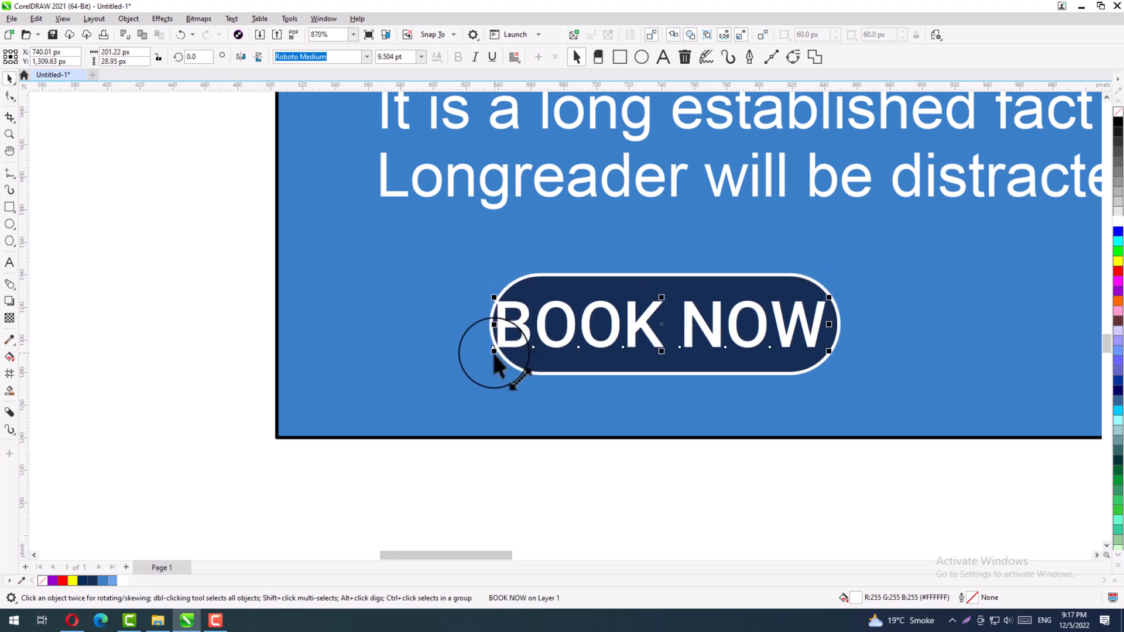
{"action": "left_click_drag", "start_coordinate": [493, 352], "coordinate": [515, 348]}
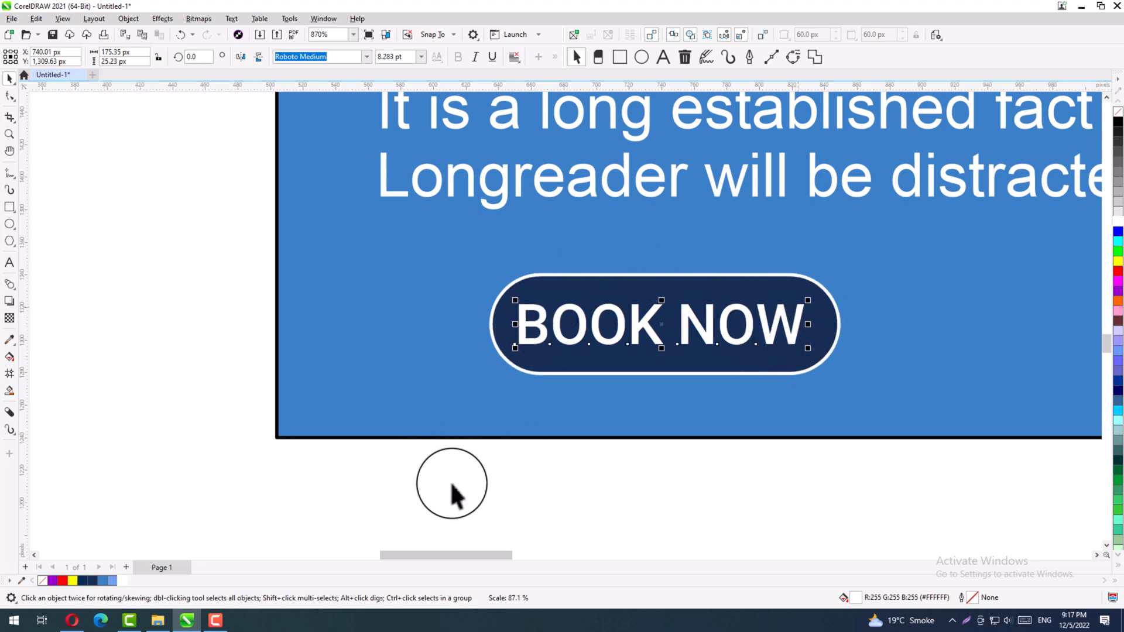
{"action": "scroll", "coordinate": [667, 370], "scroll_direction": "down", "scroll_amount": 1}
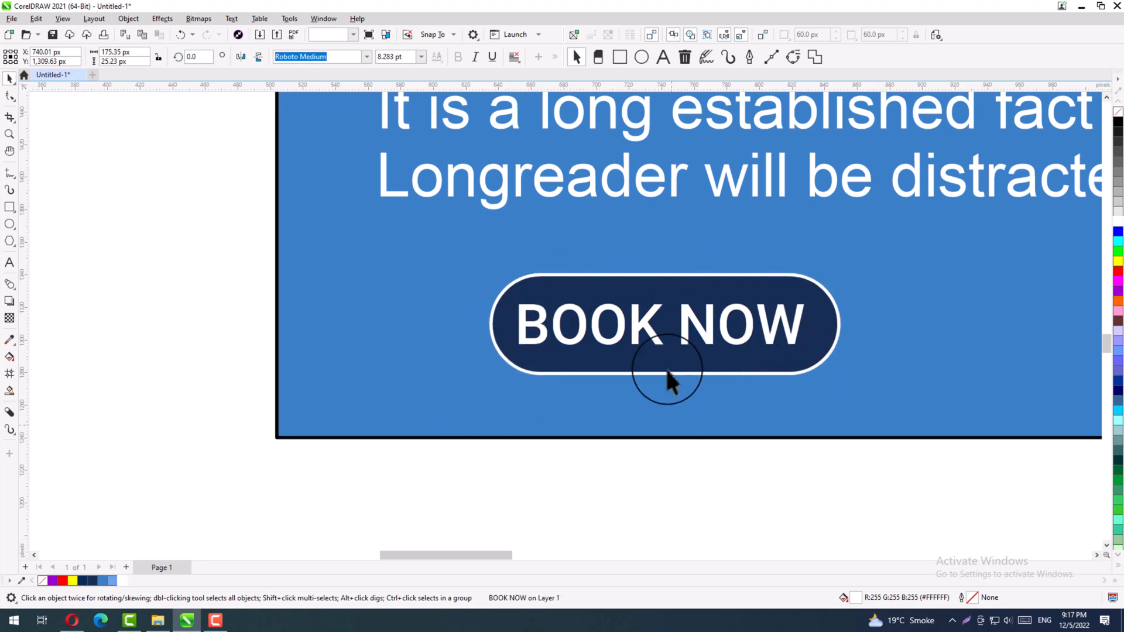
Shrink the "BOOK NOW" text slightly around its center and reduce the navy button's height around its center to about 51 px
{"action": "left_click", "coordinate": [743, 349]}
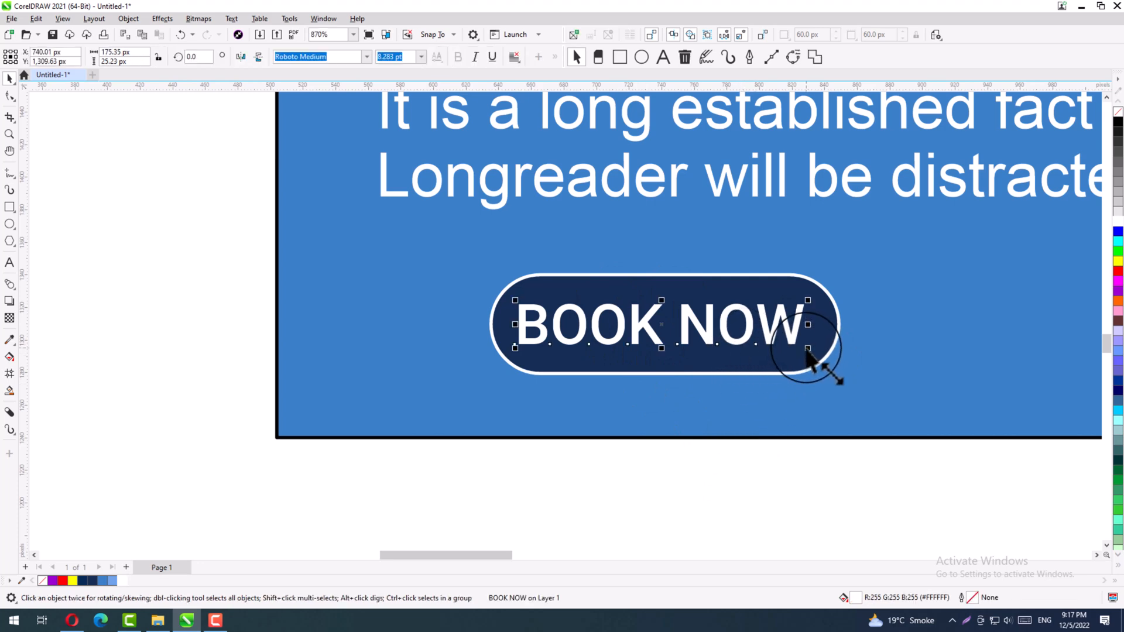
{"action": "left_click_drag", "start_coordinate": [808, 349], "coordinate": [805, 347]}
{"action": "left_click", "coordinate": [783, 469]}
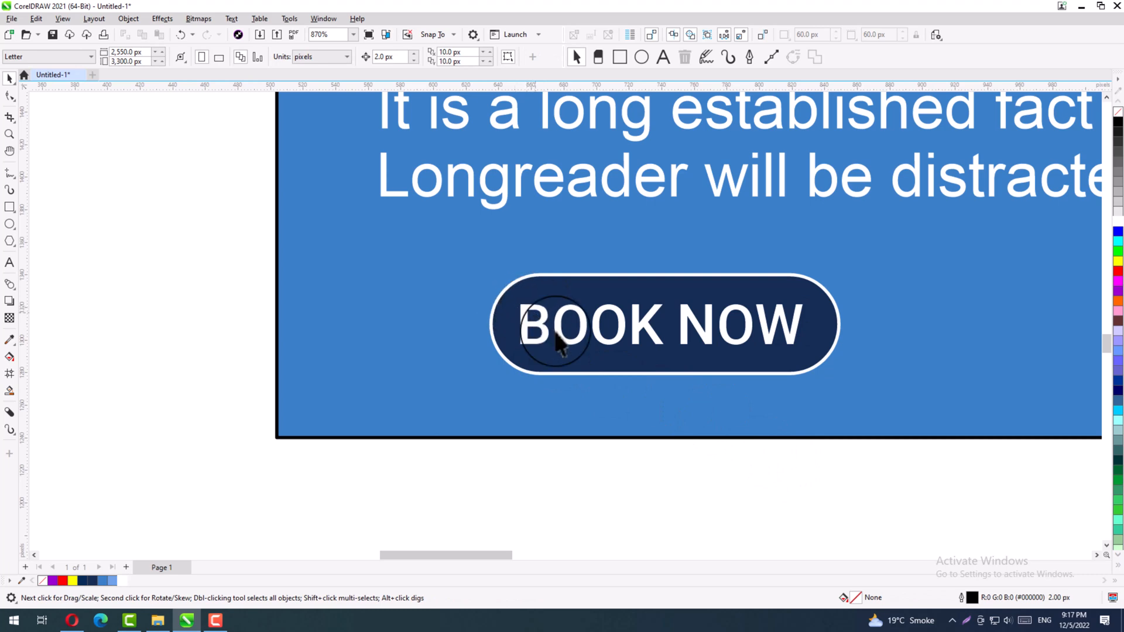
{"action": "left_click", "coordinate": [660, 363]}
{"action": "left_click_drag", "start_coordinate": [665, 378], "coordinate": [664, 370]}
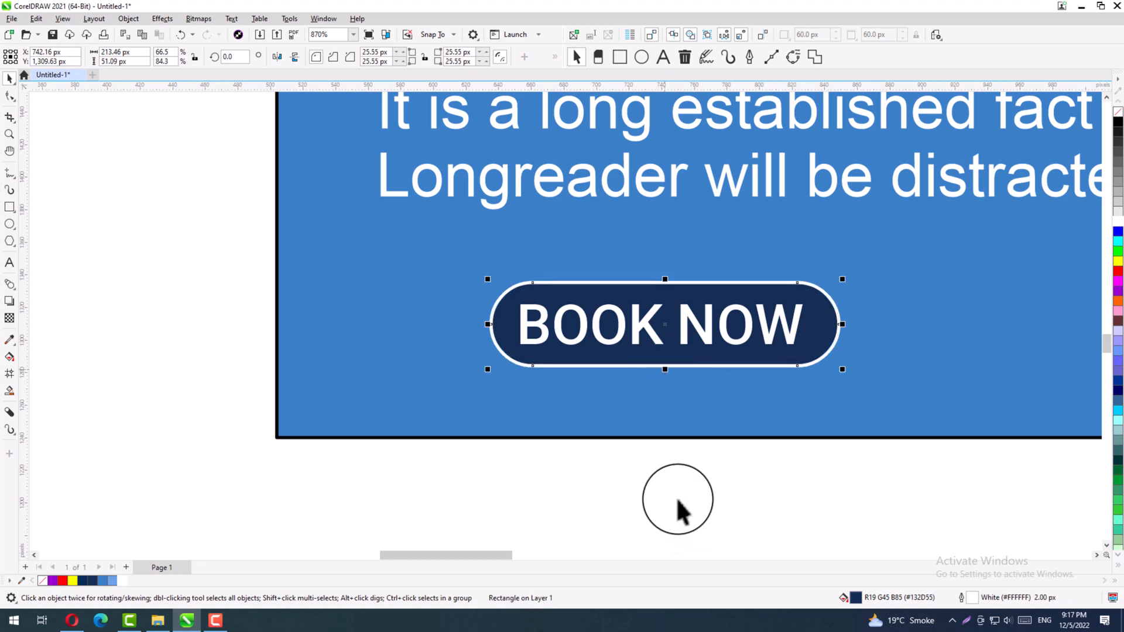
{"action": "left_click", "coordinate": [680, 491]}
Move the navy button together with its "BOOK NOW" text to line up with the left edge of the body text
{"action": "scroll", "coordinate": [680, 492], "scroll_direction": "down", "scroll_amount": 4}
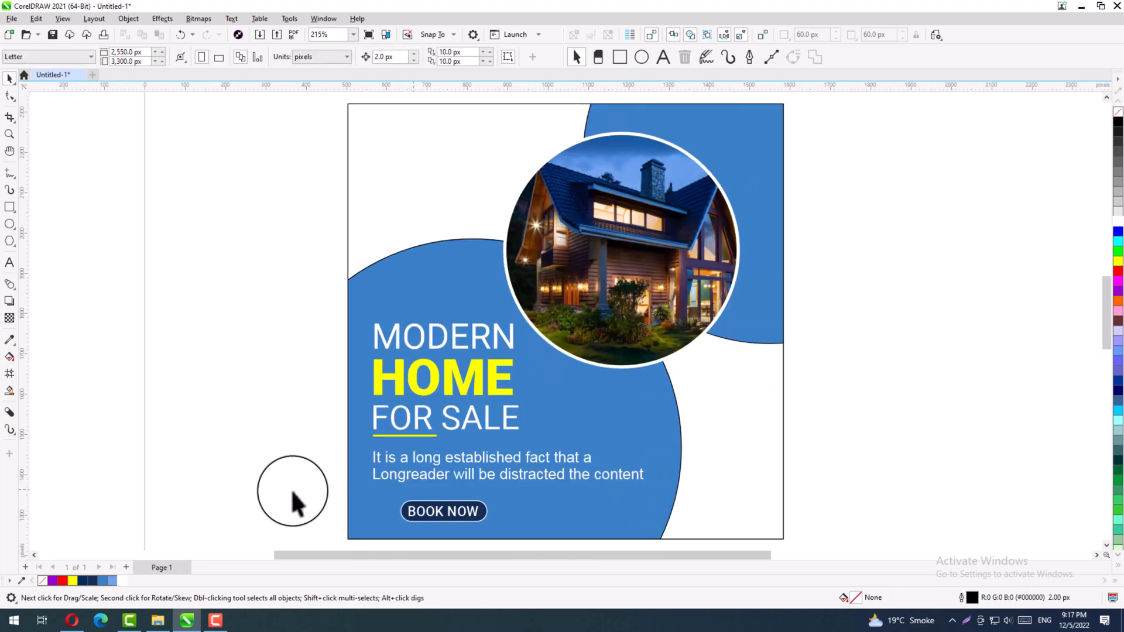
{"action": "left_click_drag", "start_coordinate": [249, 478], "coordinate": [590, 546]}
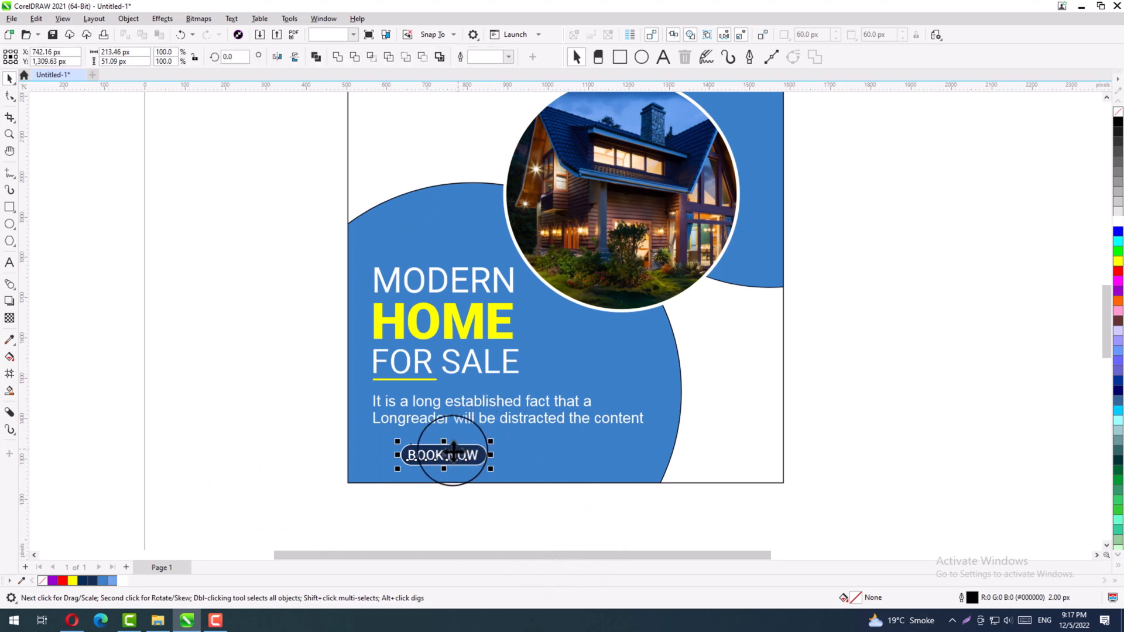
{"action": "left_click_drag", "start_coordinate": [444, 455], "coordinate": [410, 454]}
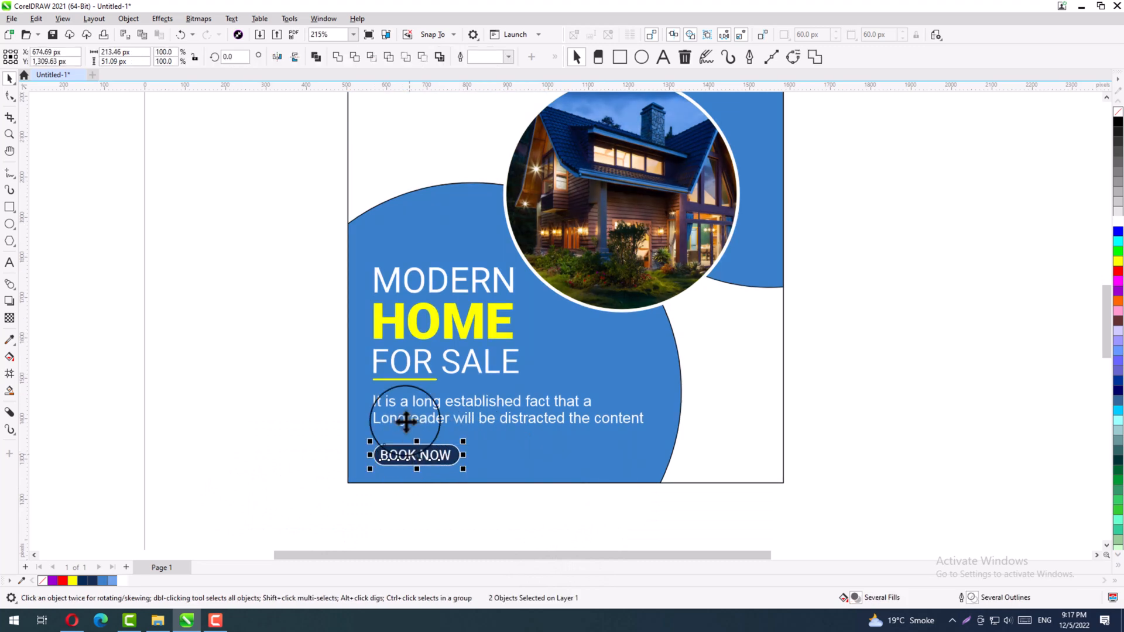
{"action": "left_click", "coordinate": [319, 446]}
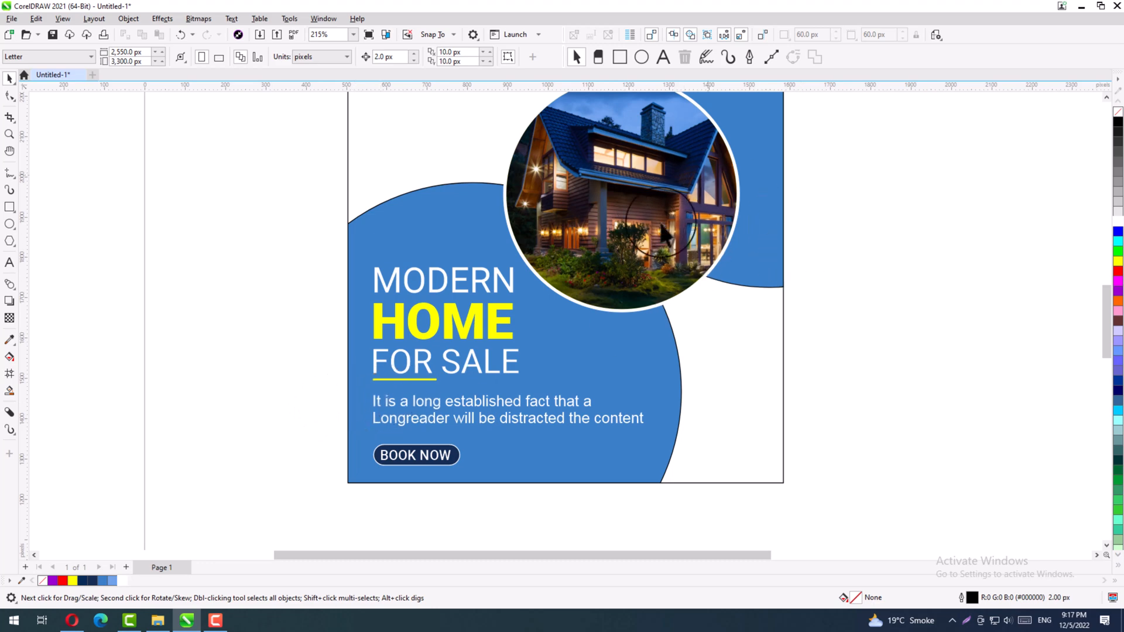
Draw a circle, place it over the house photo's lower-right edge and scale it around its center to about 344 px
{"action": "left_click", "coordinate": [10, 223]}
{"action": "left_click_drag", "start_coordinate": [811, 302], "coordinate": [907, 471]}
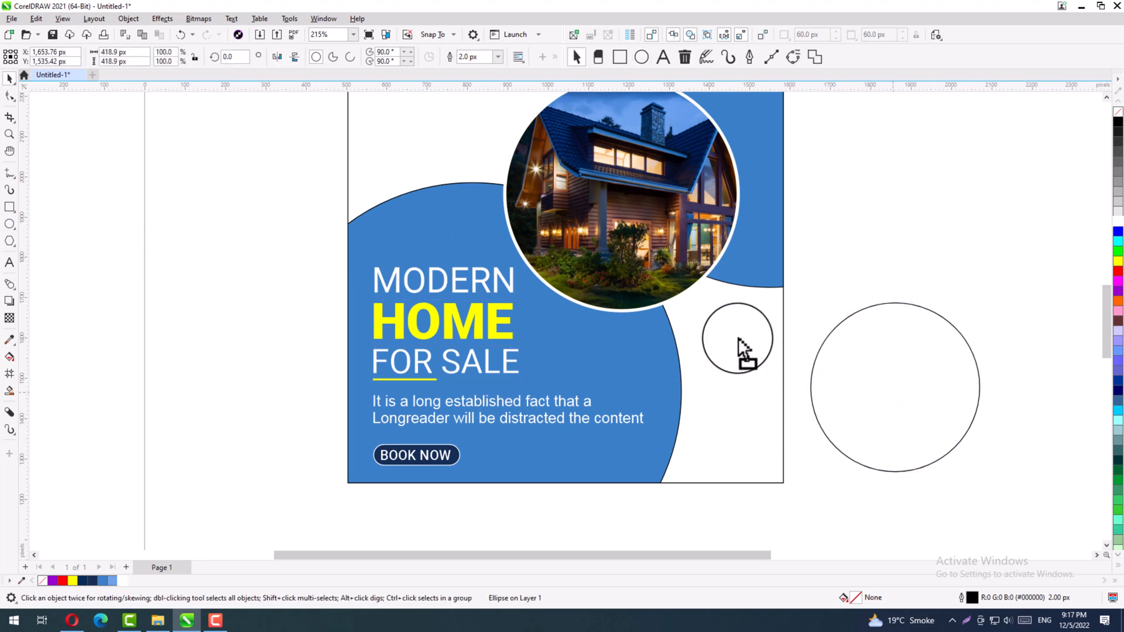
{"action": "left_click_drag", "start_coordinate": [738, 339], "coordinate": [669, 308]}
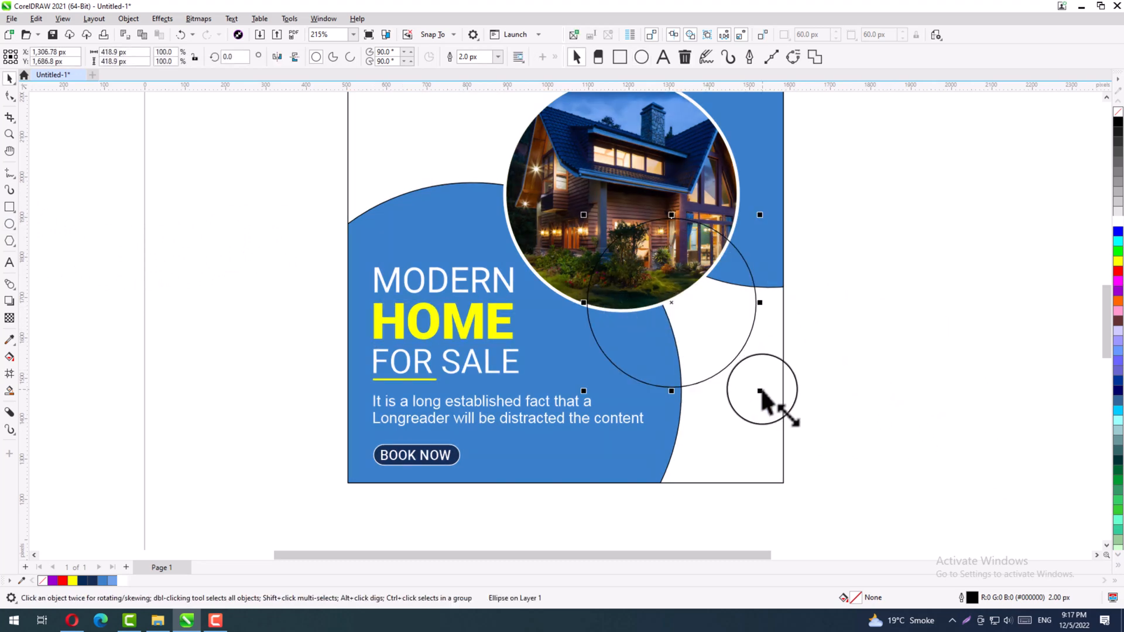
{"action": "left_click_drag", "start_coordinate": [760, 391], "coordinate": [745, 376]}
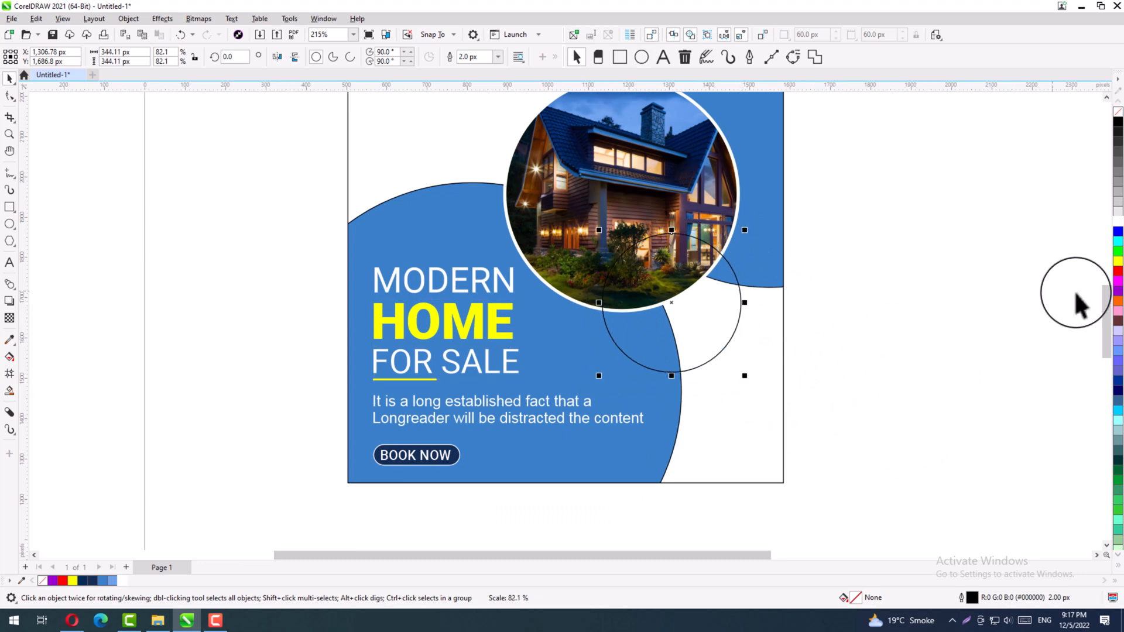
Fill the new circle with the button's navy and give it a white outline
{"action": "left_click", "coordinate": [1118, 263]}
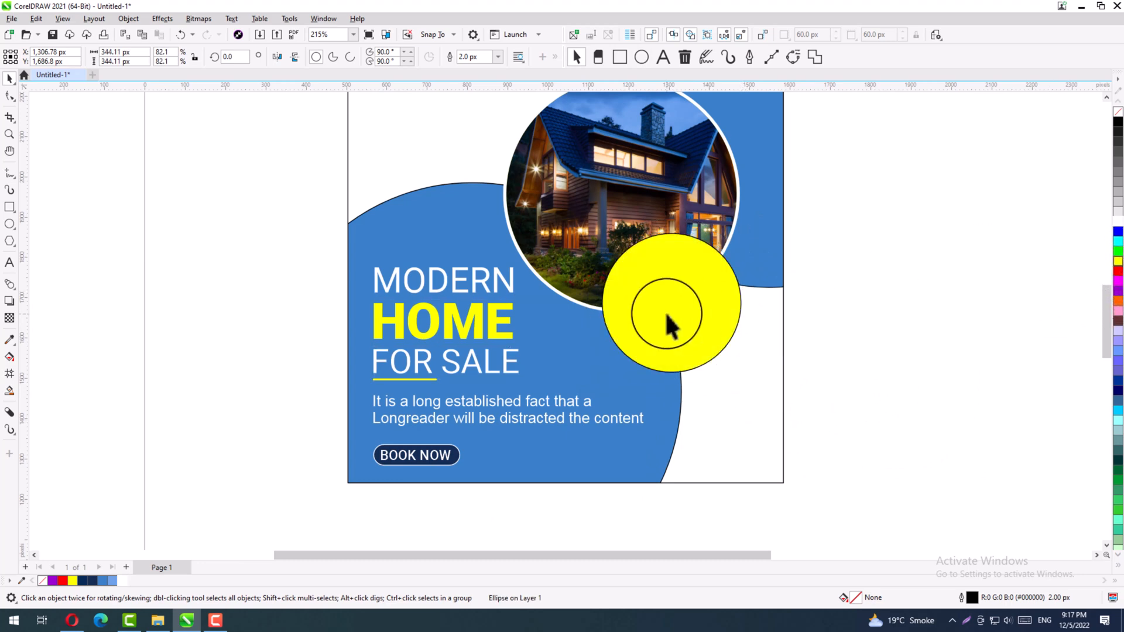
{"action": "left_click", "coordinate": [95, 581]}
{"action": "right_click", "coordinate": [1117, 112]}
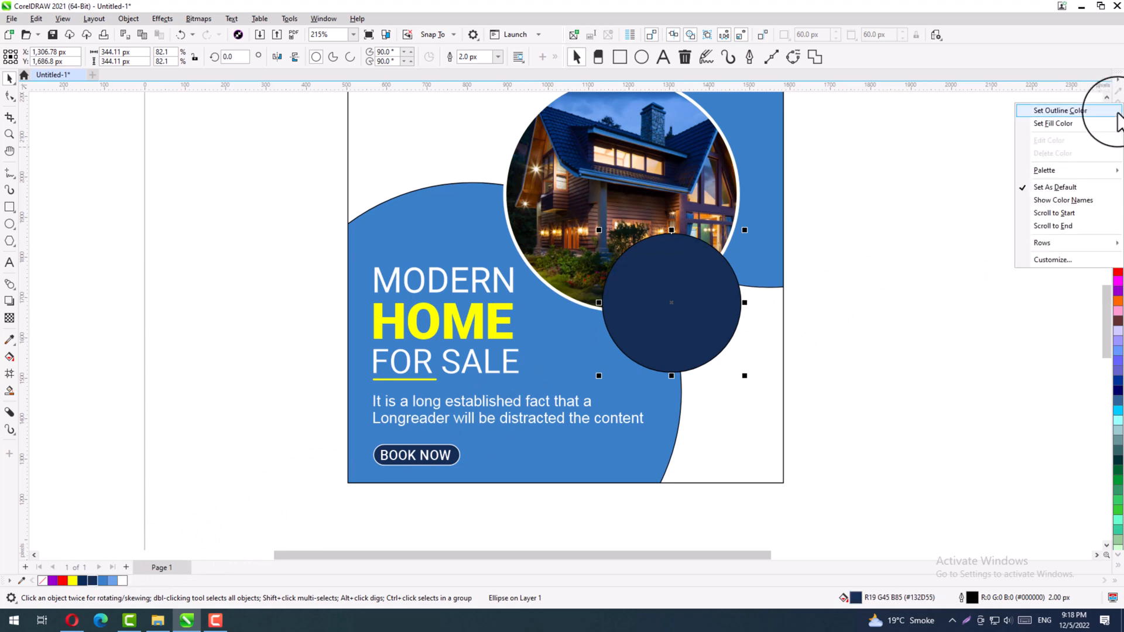
{"action": "left_click", "coordinate": [1077, 289]}
{"action": "left_click", "coordinate": [654, 293]}
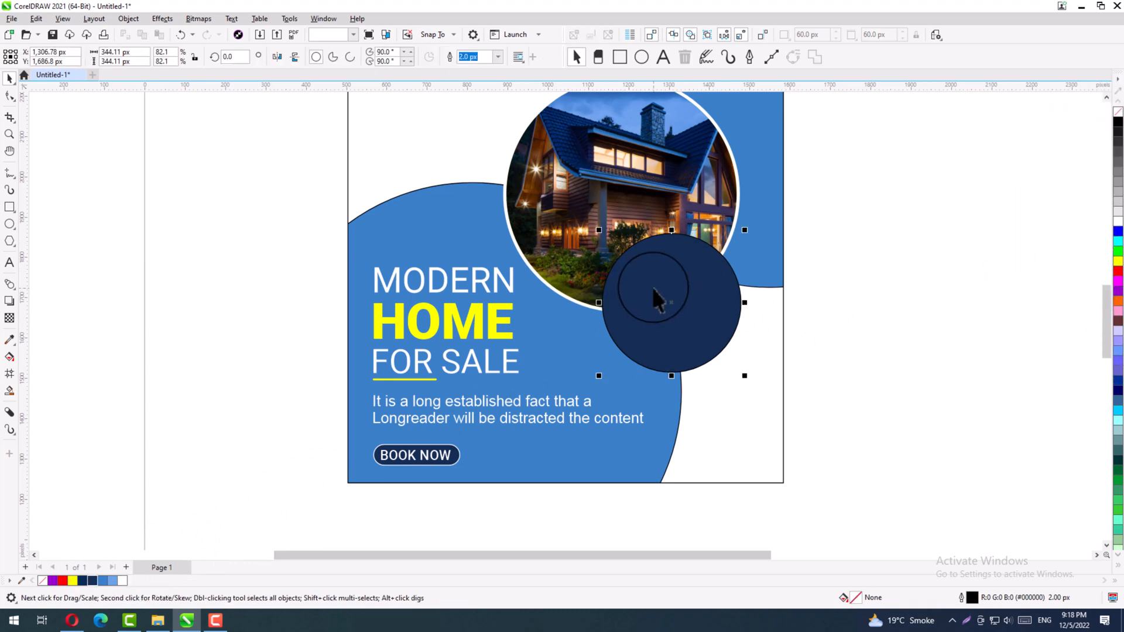
{"action": "right_click", "coordinate": [1117, 225]}
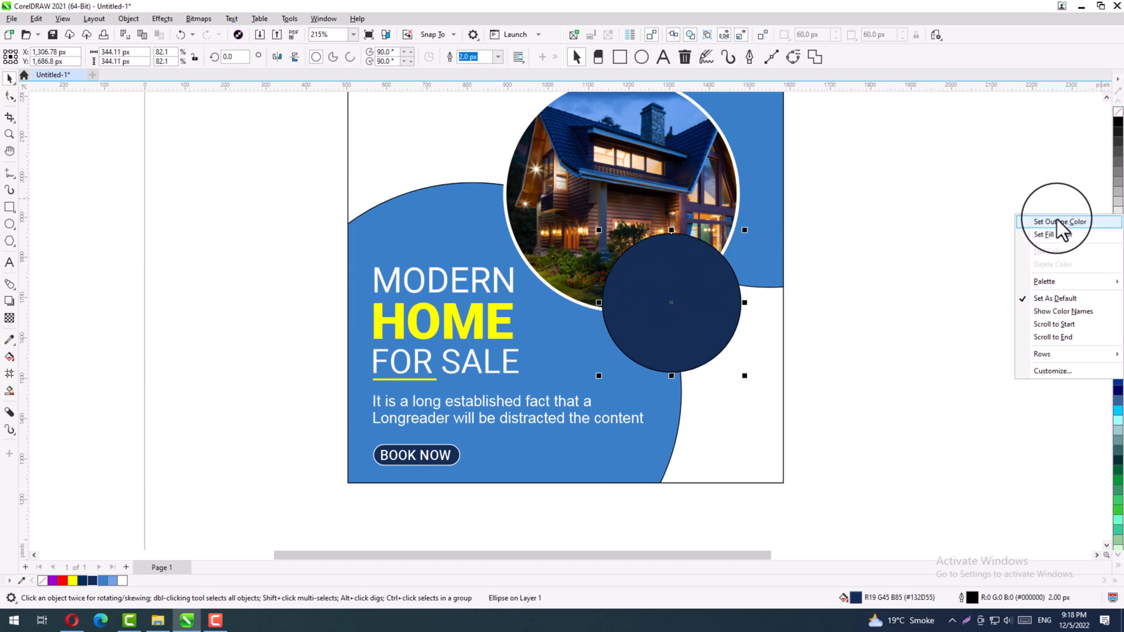
{"action": "left_click", "coordinate": [1065, 222]}
Set the navy circle's outline width to 8 px, placed behind the fill and scaling with the object
{"action": "key", "text": "F12"}
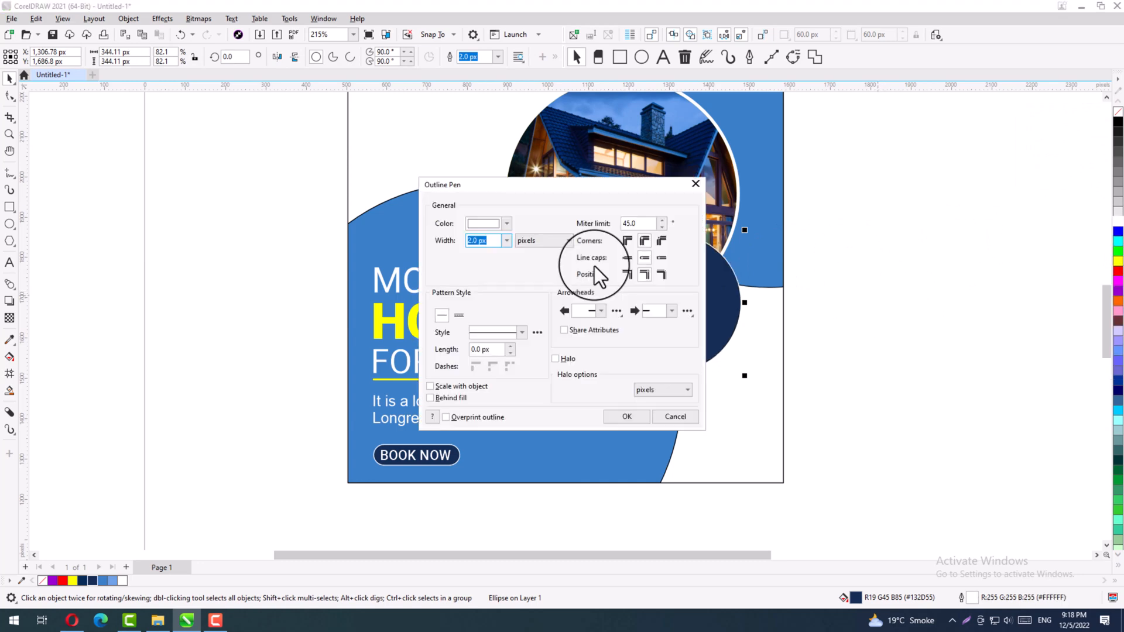
{"action": "left_click", "coordinate": [507, 241]}
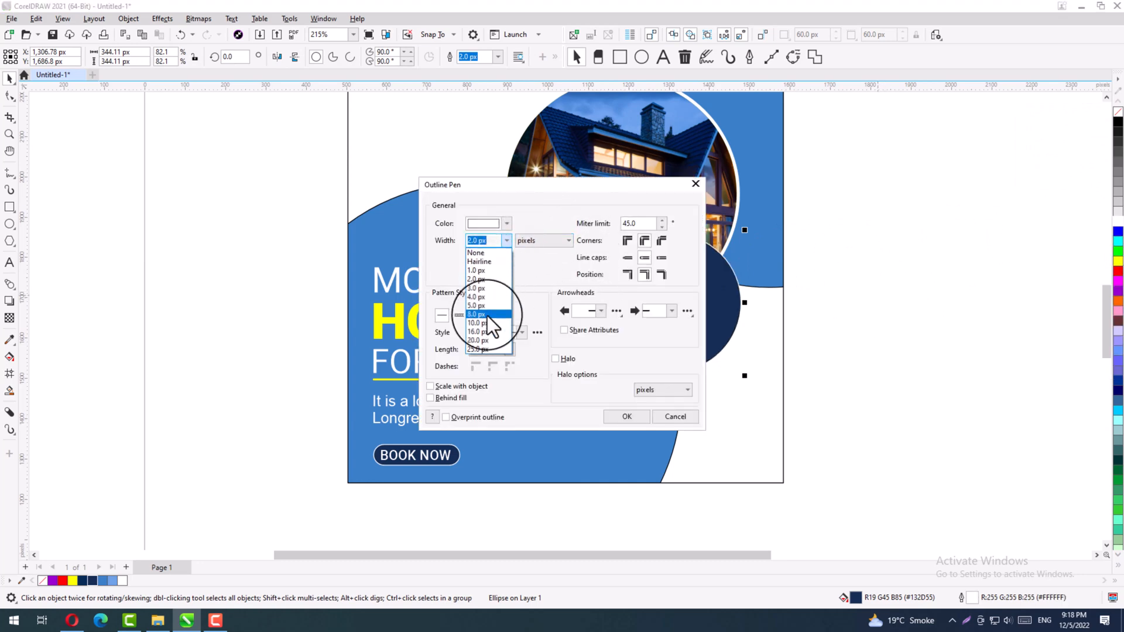
{"action": "left_click", "coordinate": [488, 315]}
{"action": "left_click_drag", "start_coordinate": [564, 186], "coordinate": [405, 152]}
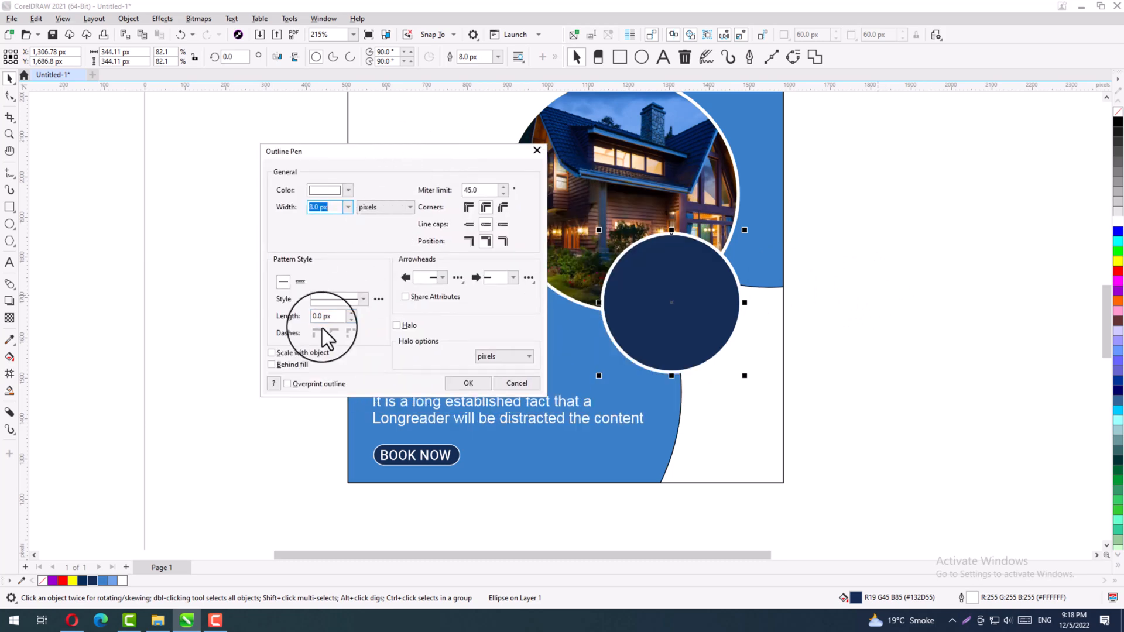
{"action": "left_click", "coordinate": [300, 363]}
{"action": "left_click", "coordinate": [468, 384]}
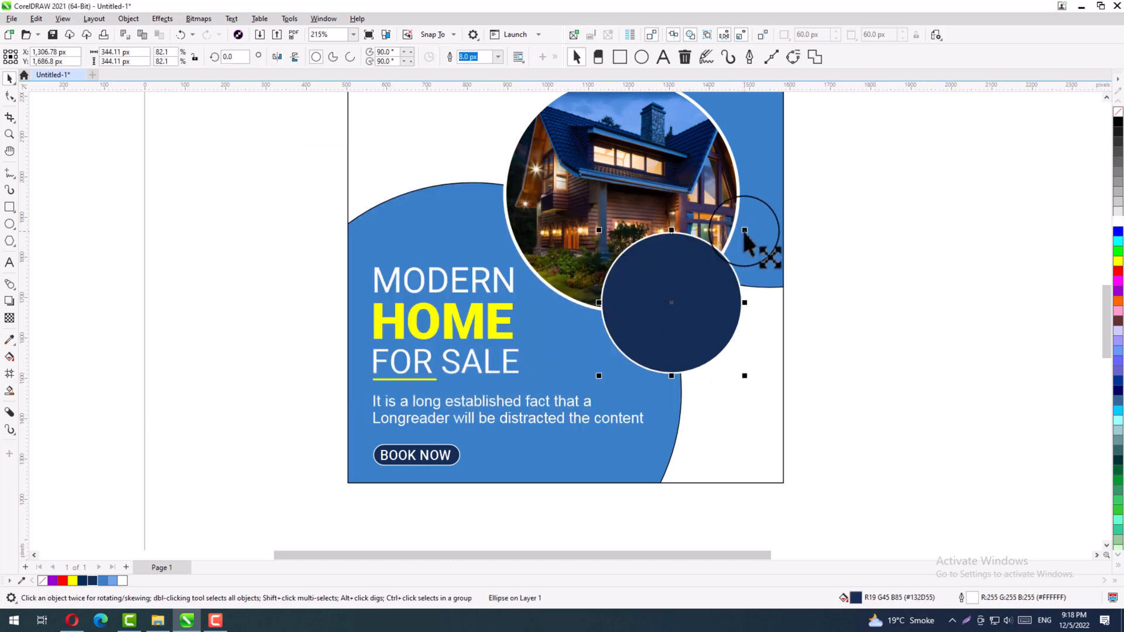
Create a concentric duplicate of the navy circle scaled down to about 302 px and fill it with yellow
{"action": "left_click_drag", "start_coordinate": [744, 230], "coordinate": [729, 237]}
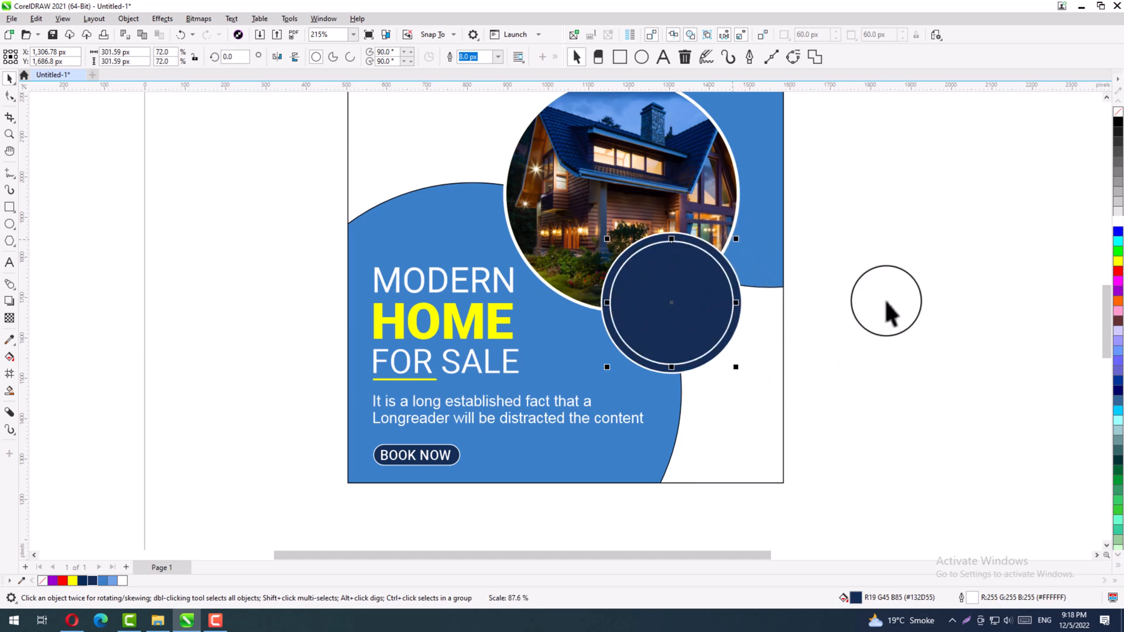
{"action": "left_click", "coordinate": [1118, 262]}
{"action": "left_click", "coordinate": [758, 394]}
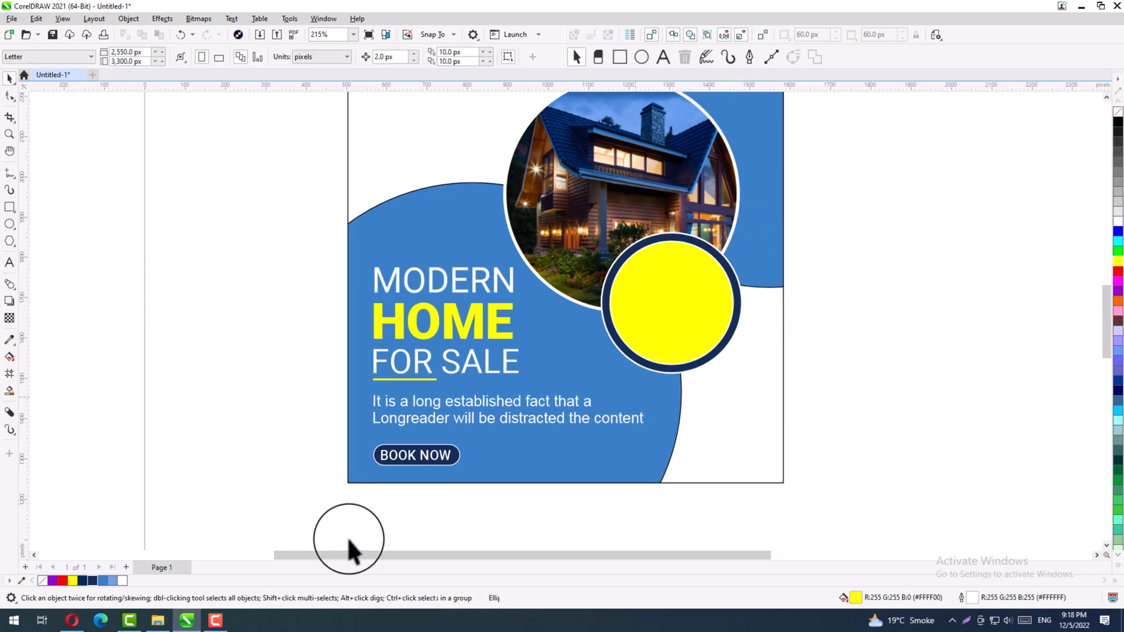
Import the kitchen photo with the glass pendant lamps from the DOWNLOAD PICS folder into the CorelDRAW design
{"action": "left_click", "coordinate": [158, 620]}
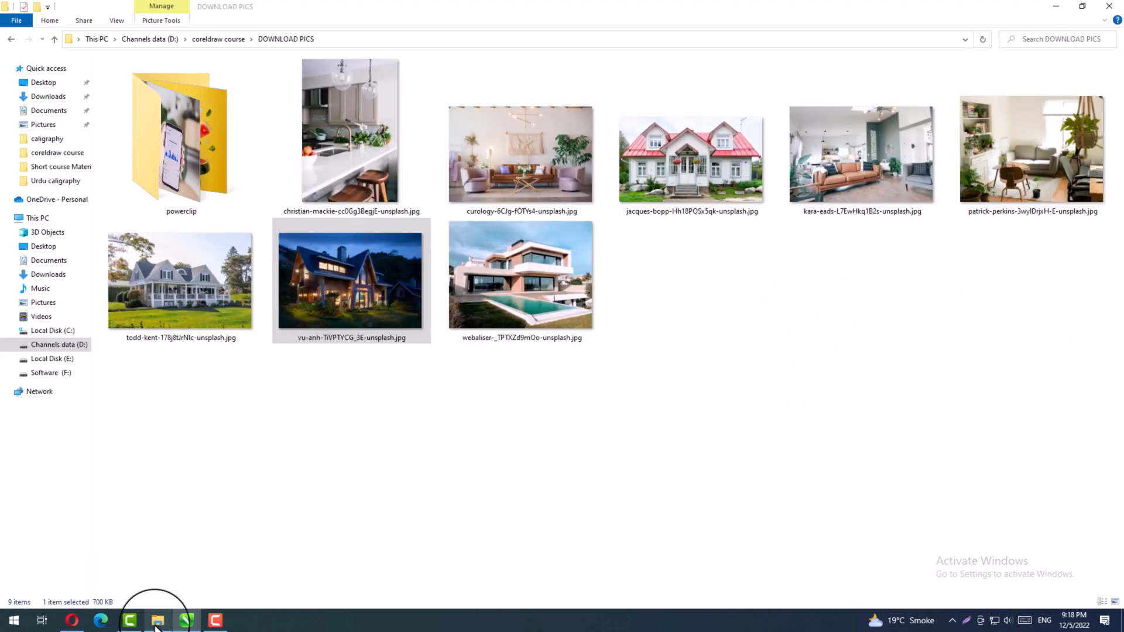
{"action": "left_click", "coordinate": [497, 423]}
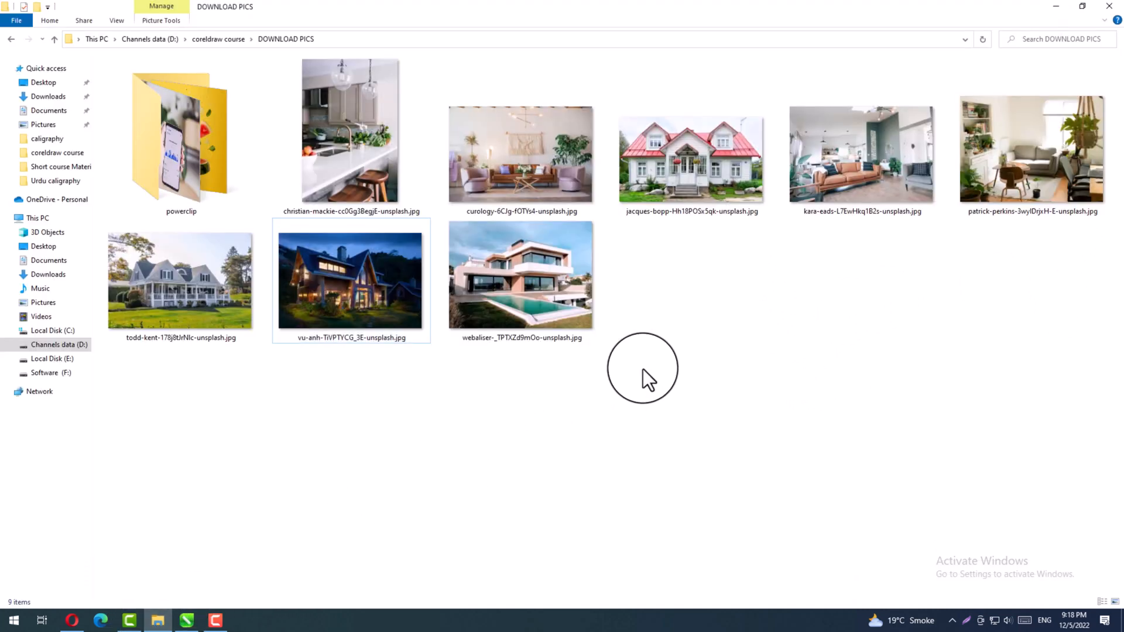
{"action": "left_click_drag", "start_coordinate": [349, 125], "coordinate": [676, 350]}
{"action": "key", "text": "alt+Tab"}
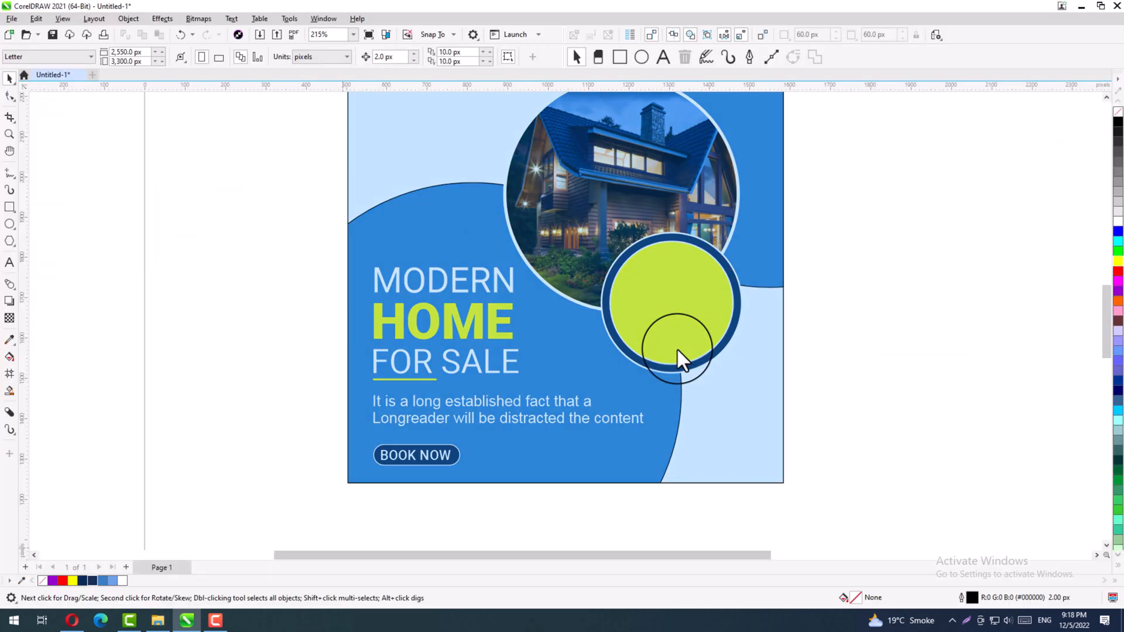
{"action": "left_click_drag", "start_coordinate": [835, 307], "coordinate": [835, 307]}
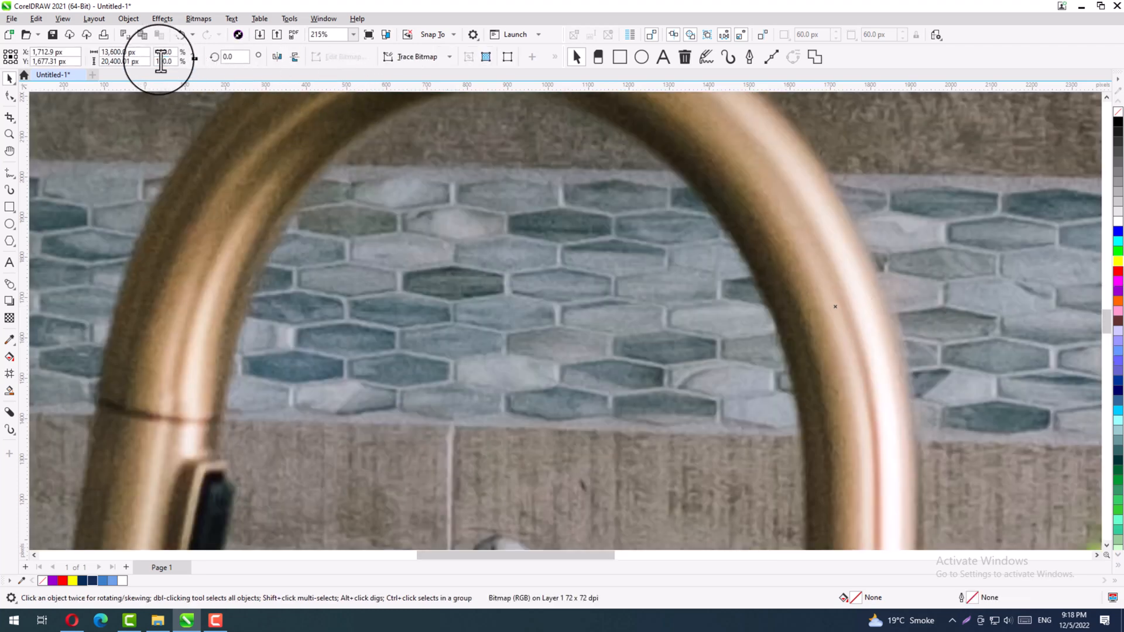
Scale the kitchen photo to 10%, shrink it further to about 229 × 344 px and place it beside the design's right edge
{"action": "left_click", "coordinate": [170, 52]}
{"action": "type", "text": "10"}
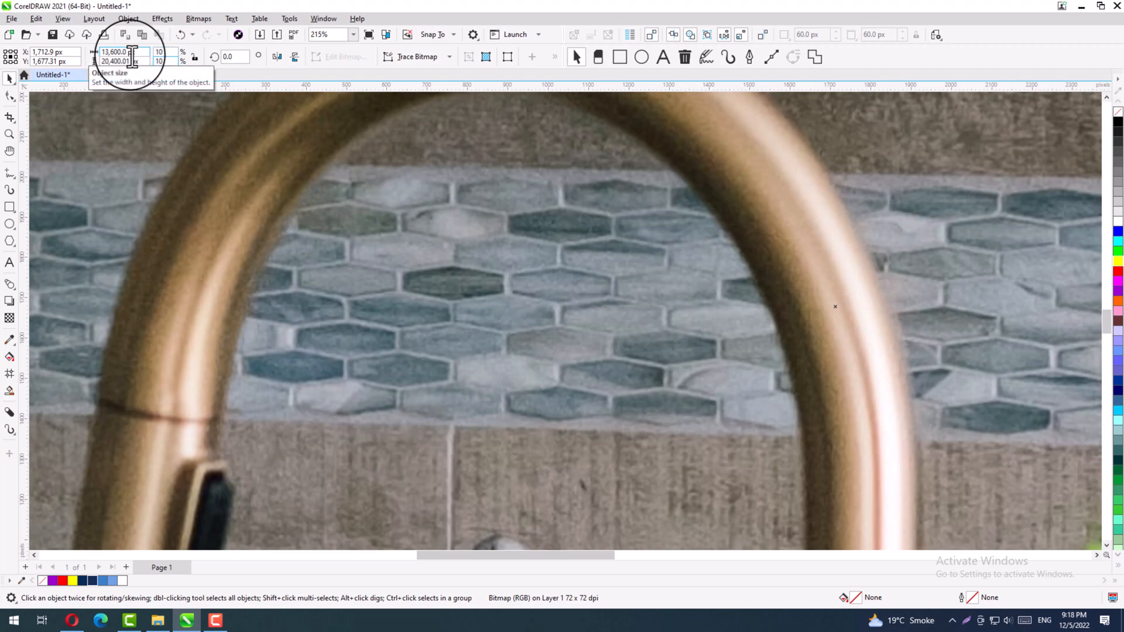
{"action": "key", "text": "Return"}
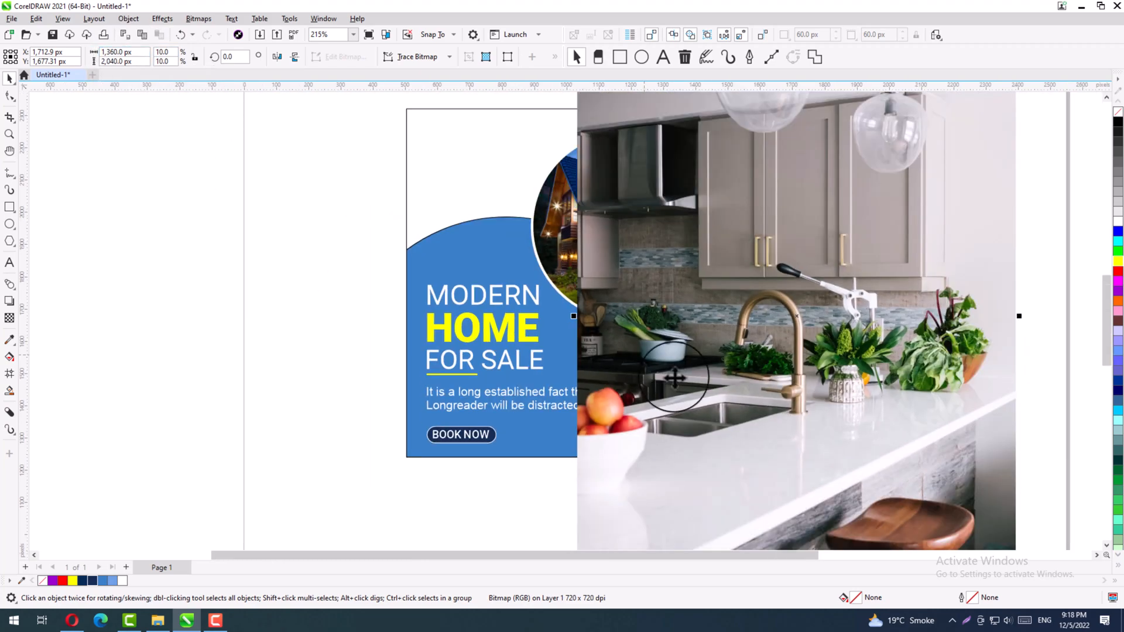
{"action": "key", "text": "F4"}
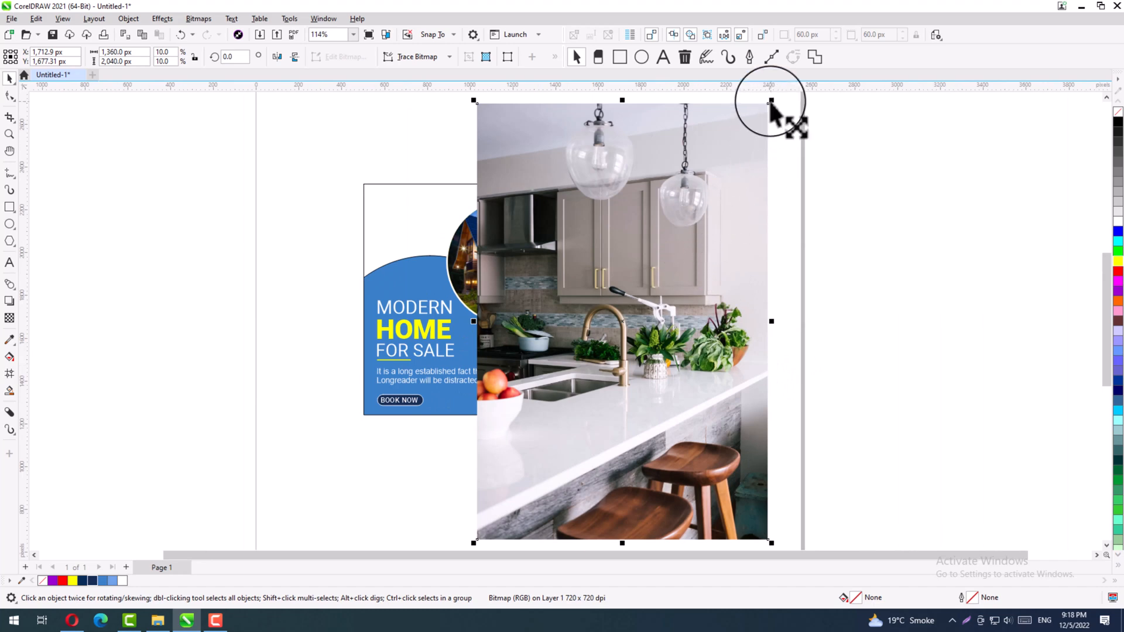
{"action": "left_click_drag", "start_coordinate": [771, 102], "coordinate": [648, 286]}
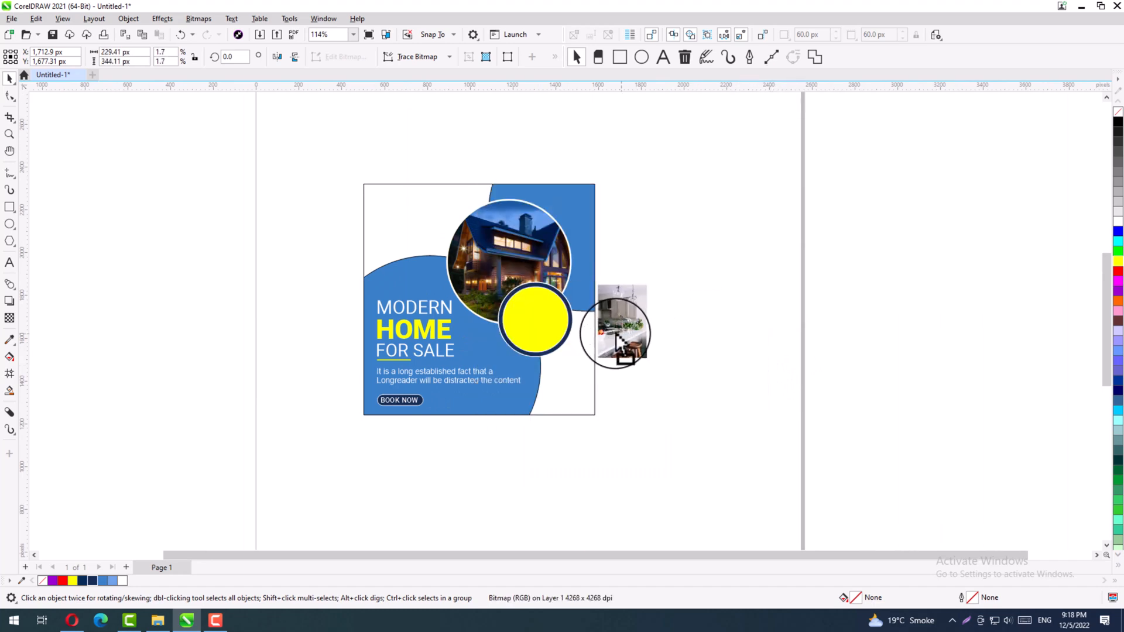
{"action": "left_click_drag", "start_coordinate": [616, 333], "coordinate": [613, 333]}
PowerClip the kitchen photo inside the yellow circle
{"action": "key", "text": "F2"}
{"action": "left_click_drag", "start_coordinate": [693, 248], "coordinate": [459, 393]}
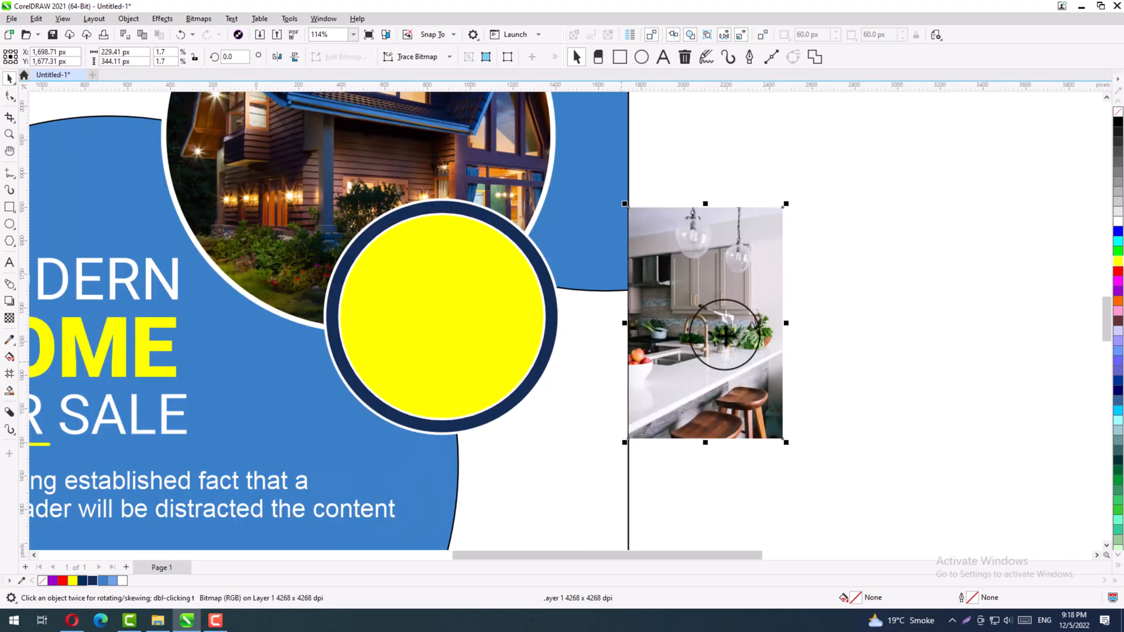
{"action": "right_click", "coordinate": [725, 335]}
{"action": "left_click", "coordinate": [759, 432]}
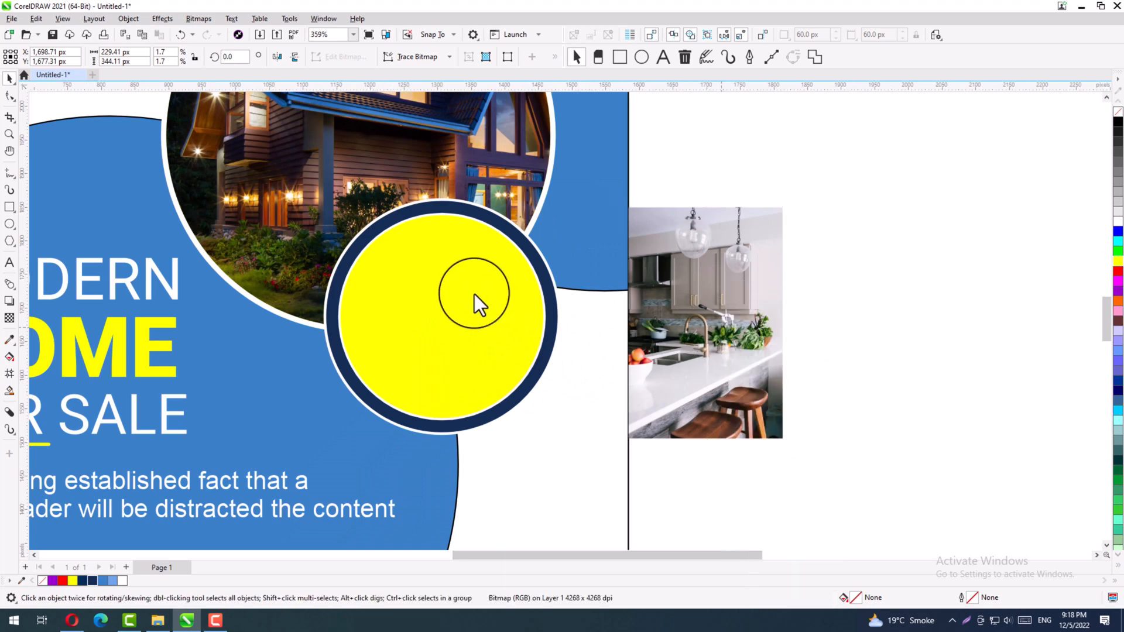
{"action": "left_click", "coordinate": [474, 294]}
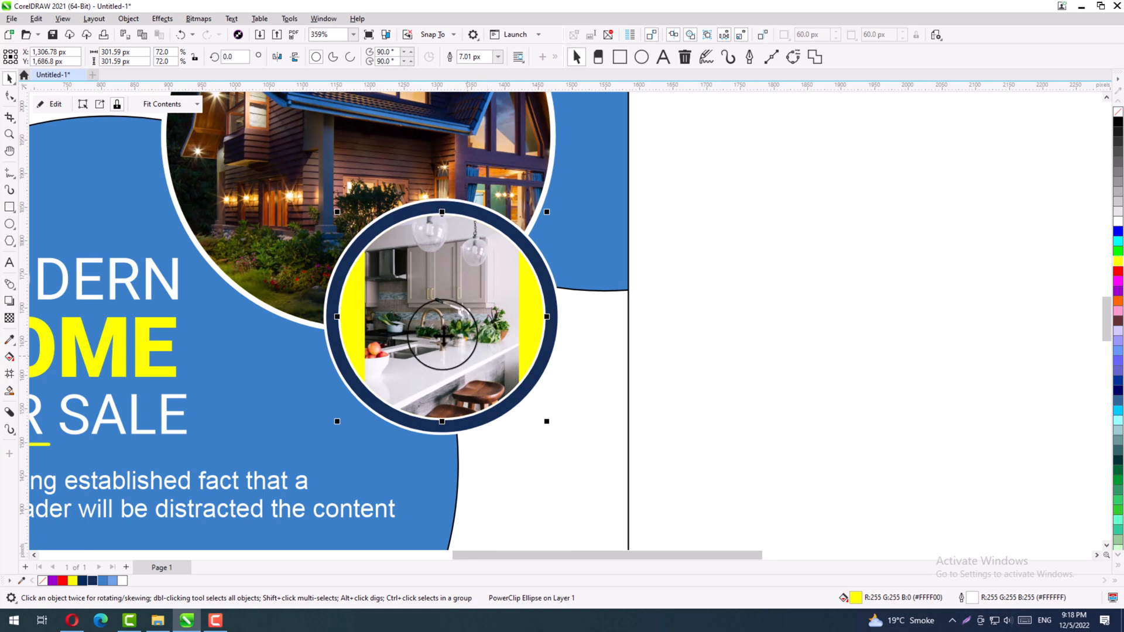
Enlarge the clipped kitchen photo to about 361 × 541 px so it fills the circle, and mirror it horizontally
{"action": "left_click", "coordinate": [441, 332], "text": "ctrl"}
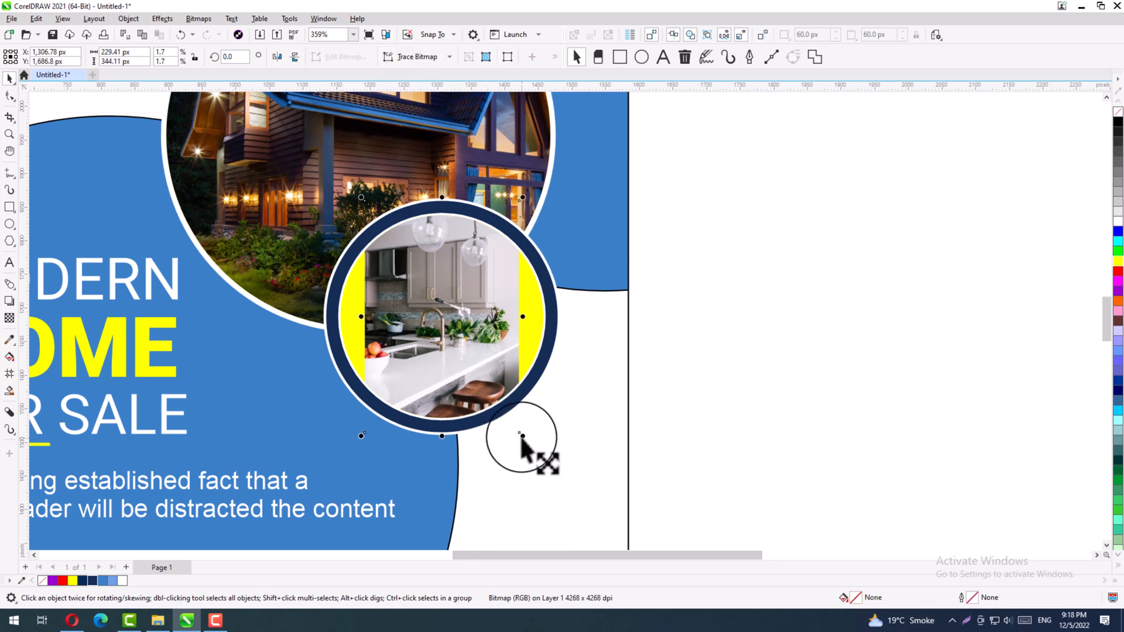
{"action": "left_click_drag", "start_coordinate": [522, 436], "coordinate": [567, 534]}
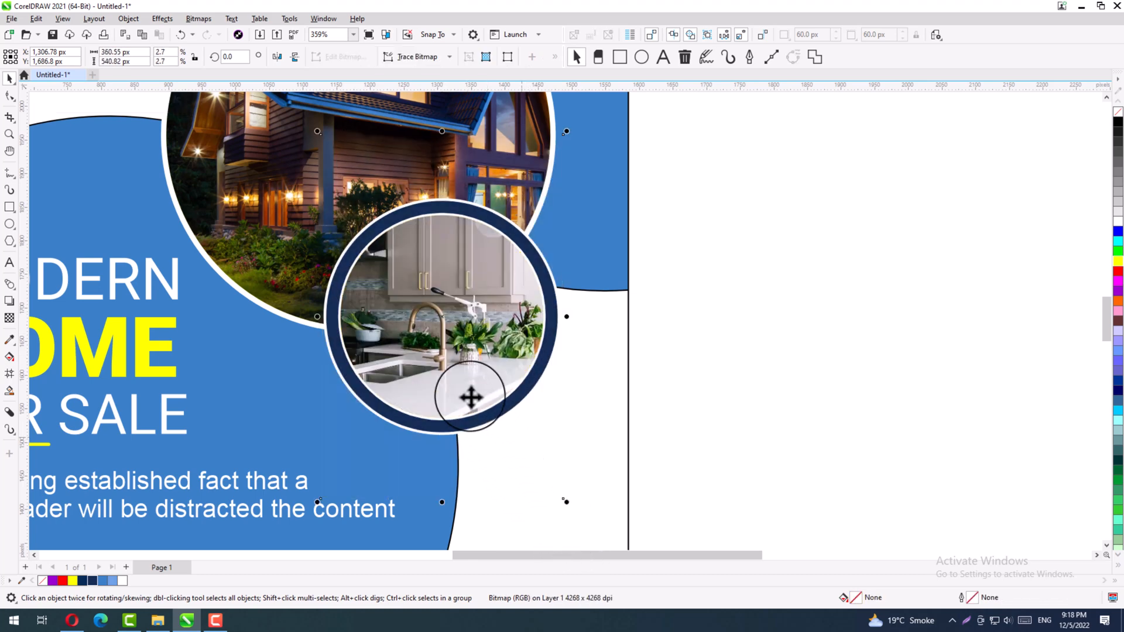
{"action": "left_click_drag", "start_coordinate": [454, 373], "coordinate": [454, 371]}
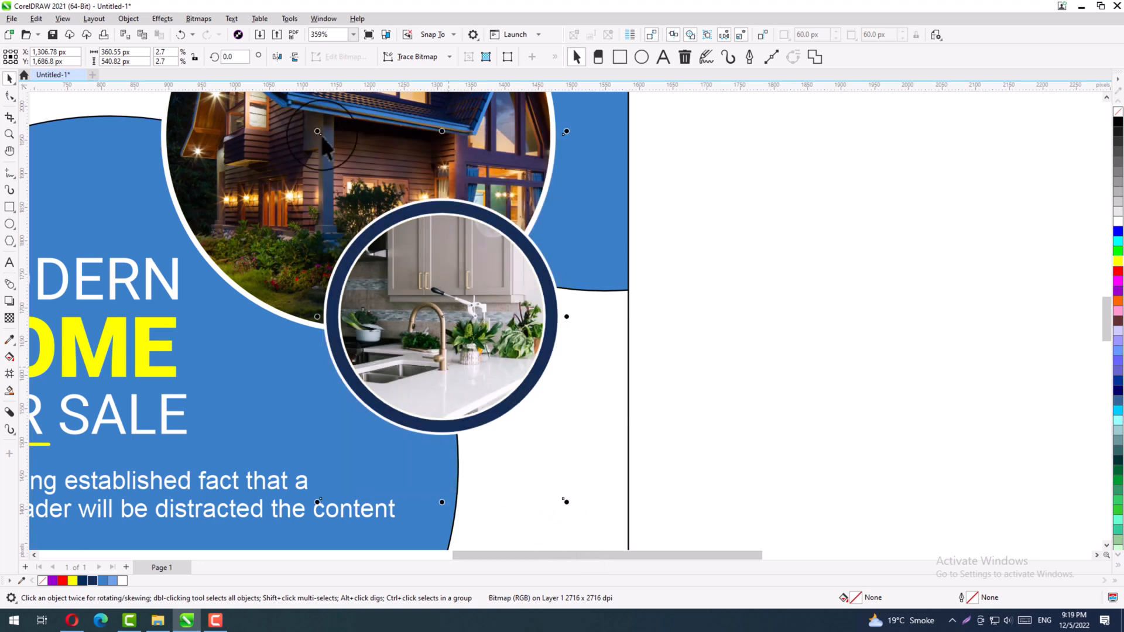
{"action": "left_click", "coordinate": [275, 55]}
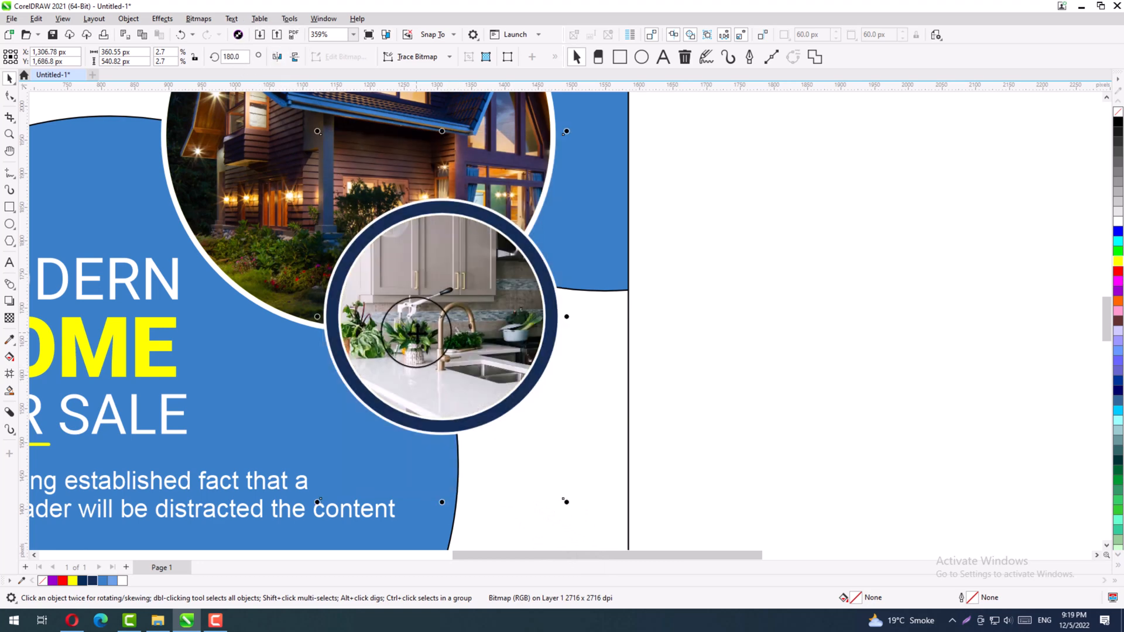
Reposition the clipped kitchen photo inside its circle, widen it to about 374 px, and finish editing the PowerClip
{"action": "left_click_drag", "start_coordinate": [415, 331], "coordinate": [437, 346]}
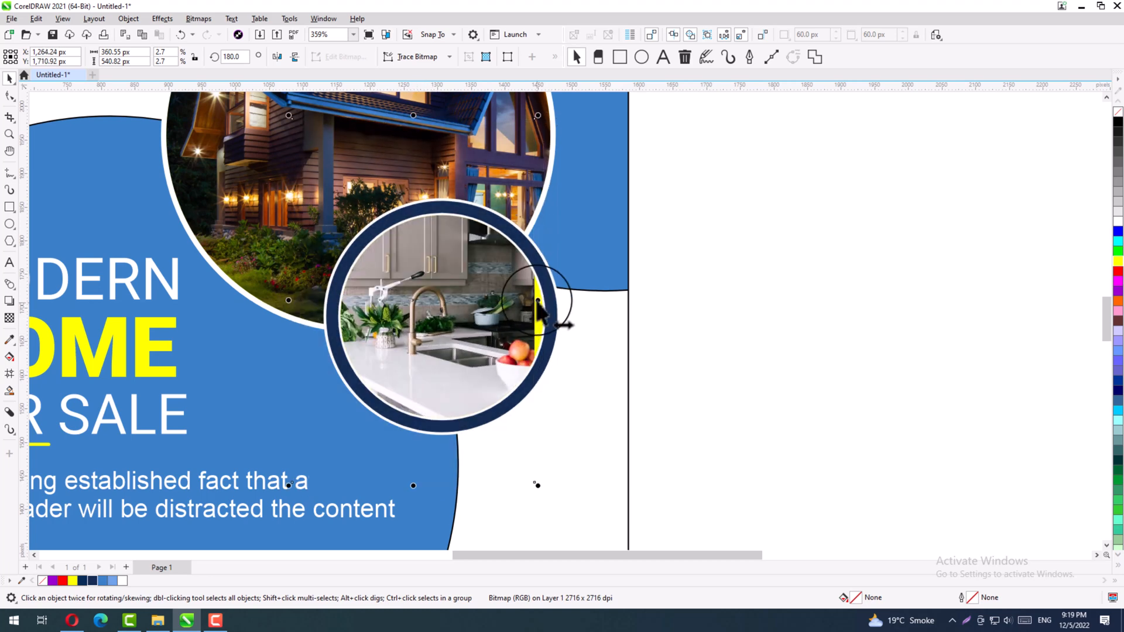
{"action": "left_click_drag", "start_coordinate": [546, 300], "coordinate": [545, 302]}
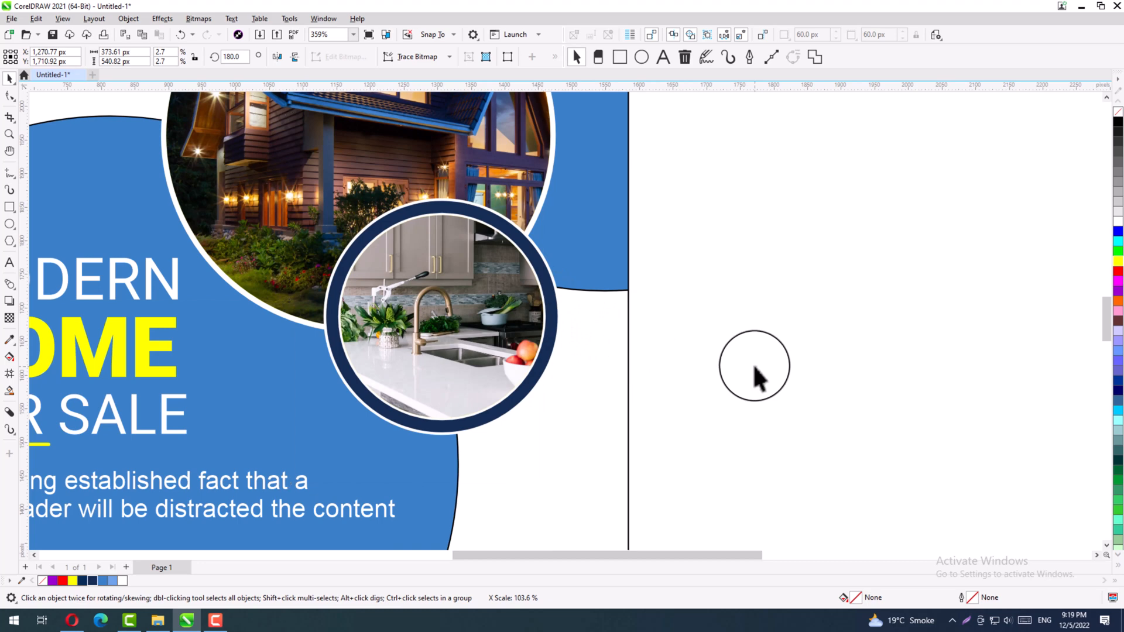
{"action": "left_click", "coordinate": [750, 367]}
{"action": "left_click", "coordinate": [539, 325]}
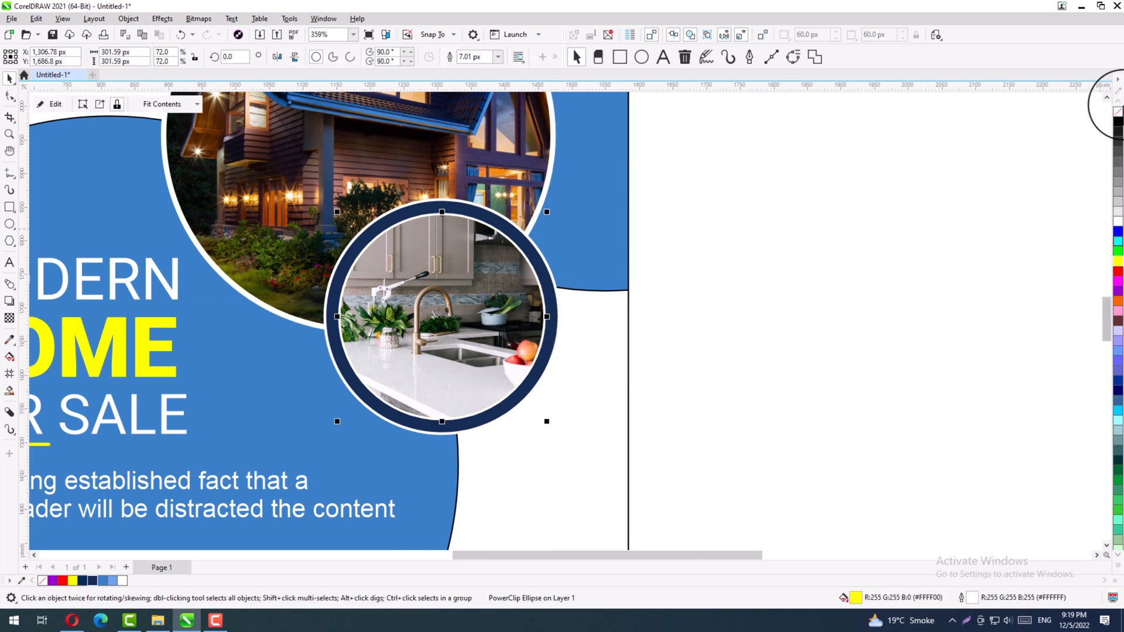
{"action": "right_click", "coordinate": [1119, 115]}
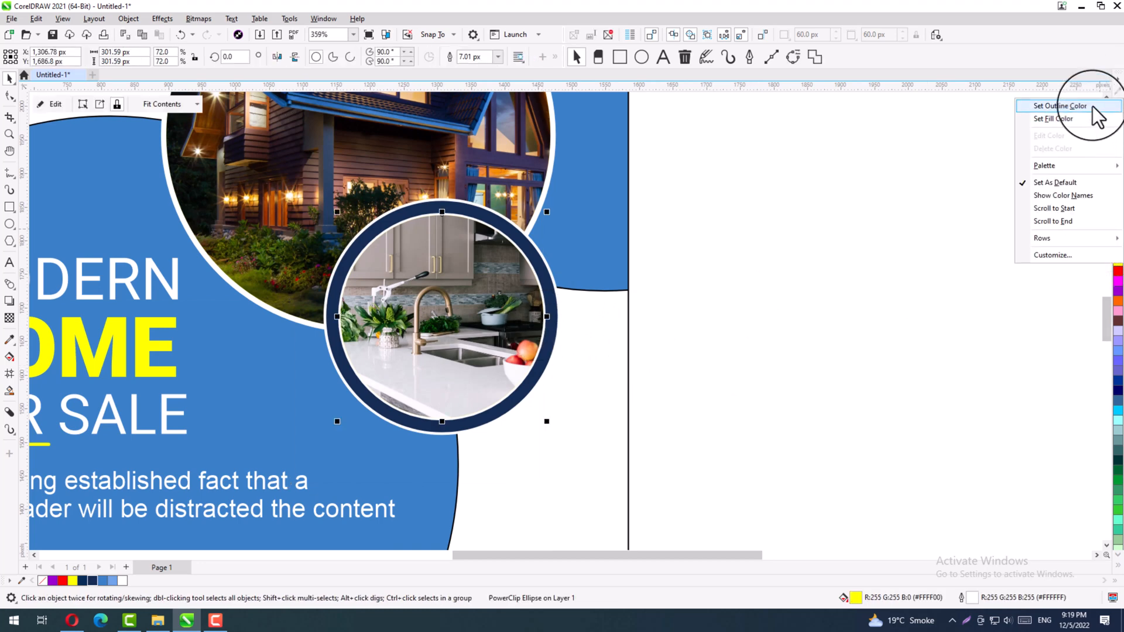
{"action": "left_click", "coordinate": [1107, 109]}
{"action": "left_click", "coordinate": [787, 326]}
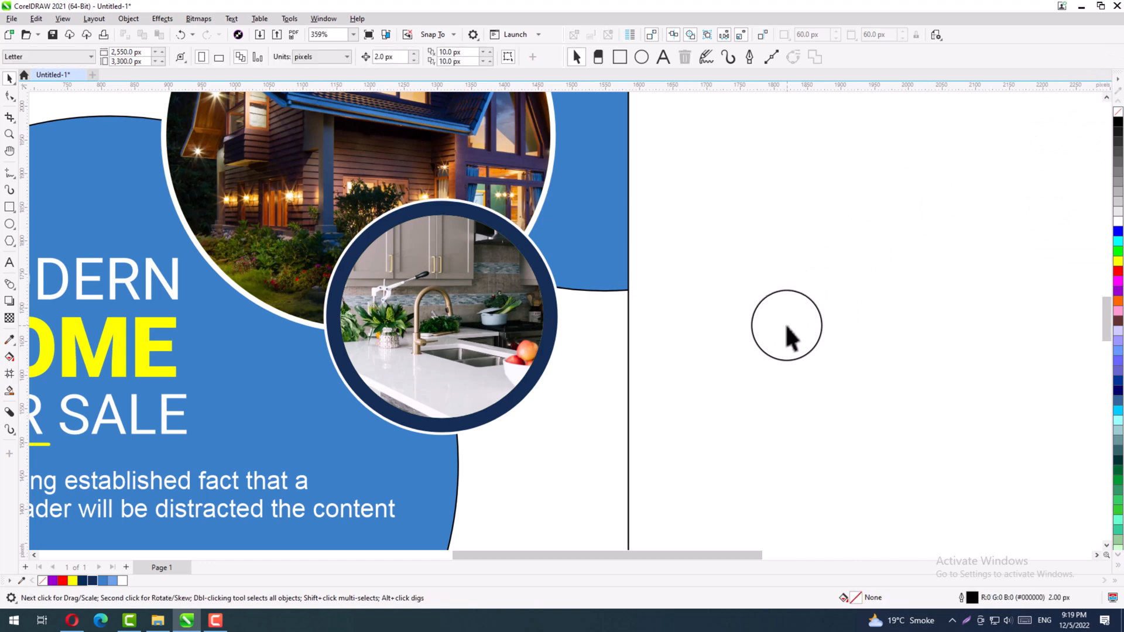
{"action": "key", "text": "ctrl+z"}
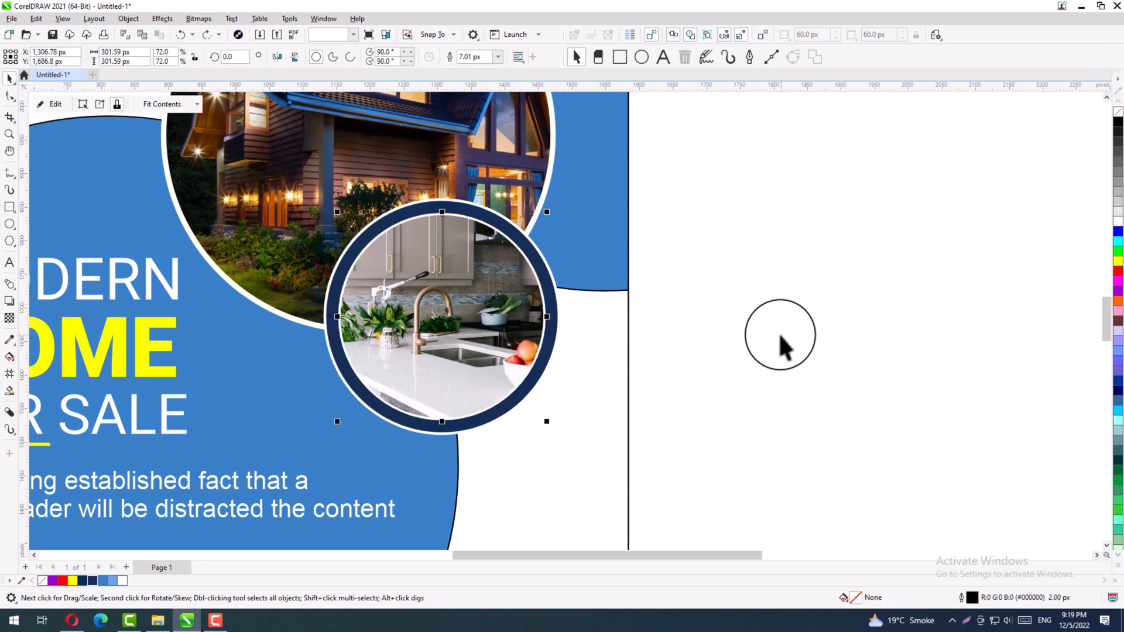
{"action": "left_click", "coordinate": [774, 342]}
Delete the navy circle around the kitchen photo and place a copy of the kitchen PowerClip, enlarged to about 352 px, behind the original
{"action": "left_click", "coordinate": [503, 352]}
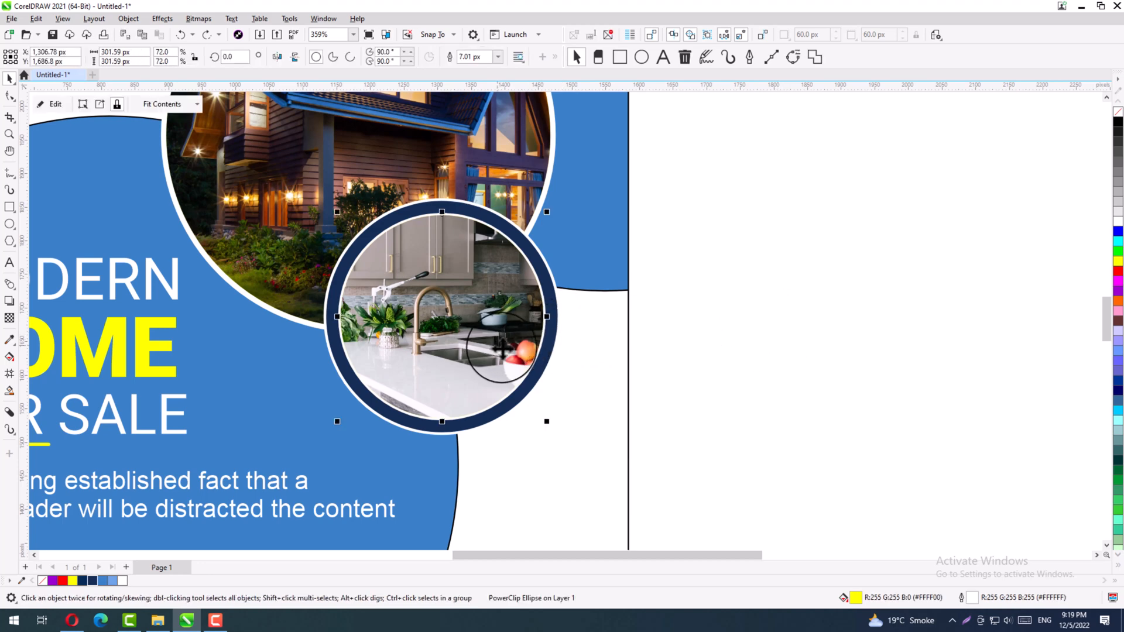
{"action": "left_click", "coordinate": [554, 300]}
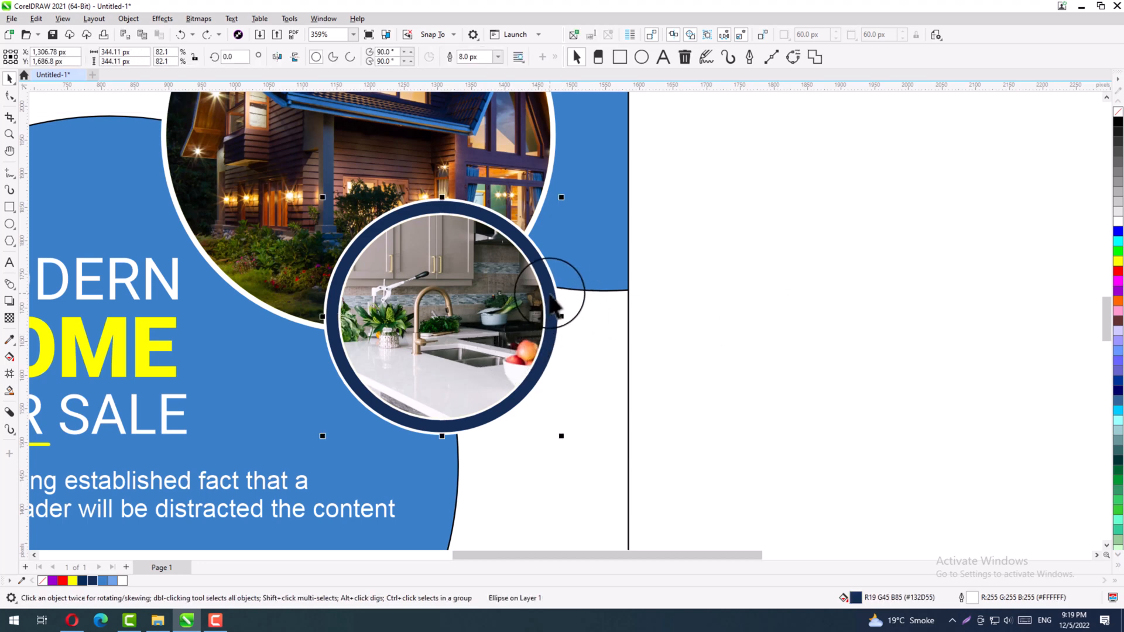
{"action": "key", "text": "Delete"}
{"action": "left_click", "coordinate": [546, 302]}
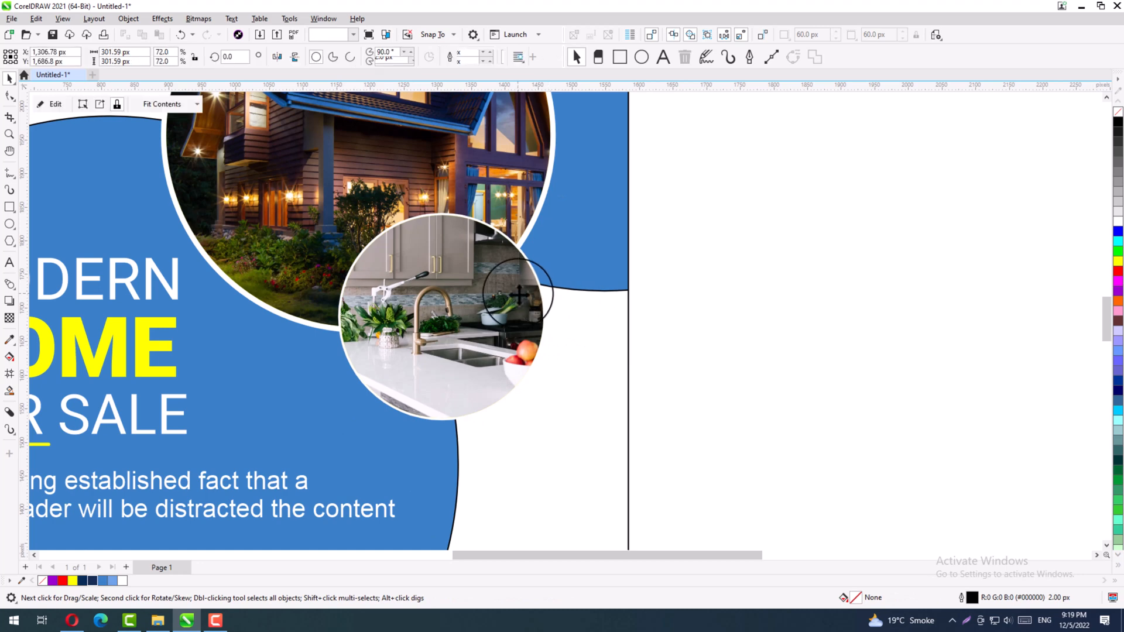
{"action": "left_click_drag", "start_coordinate": [547, 212], "coordinate": [572, 195]}
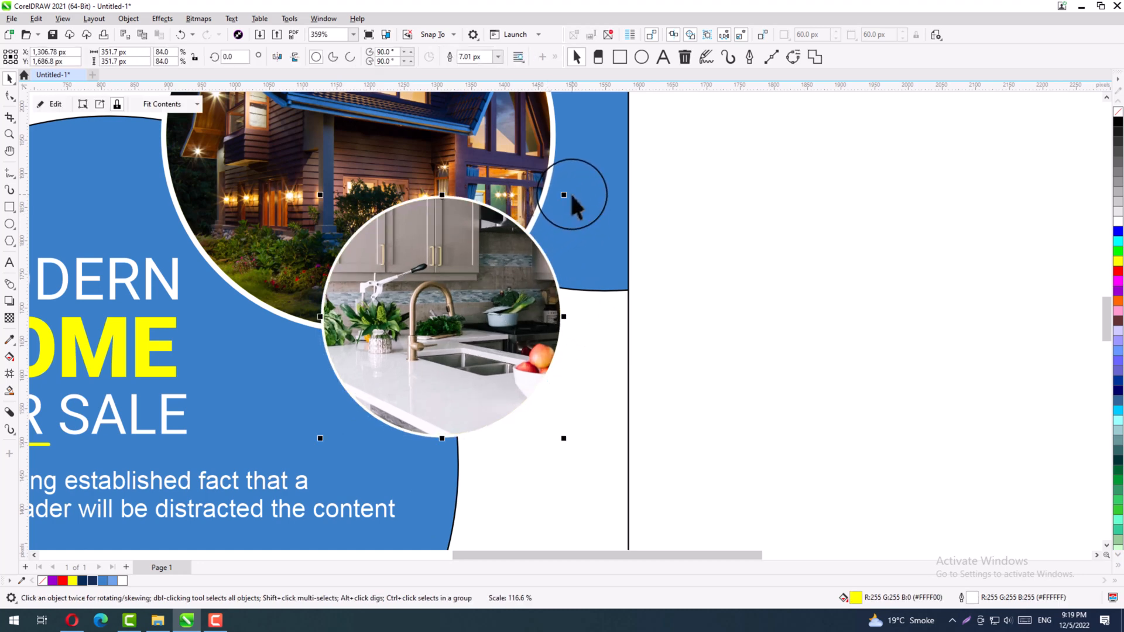
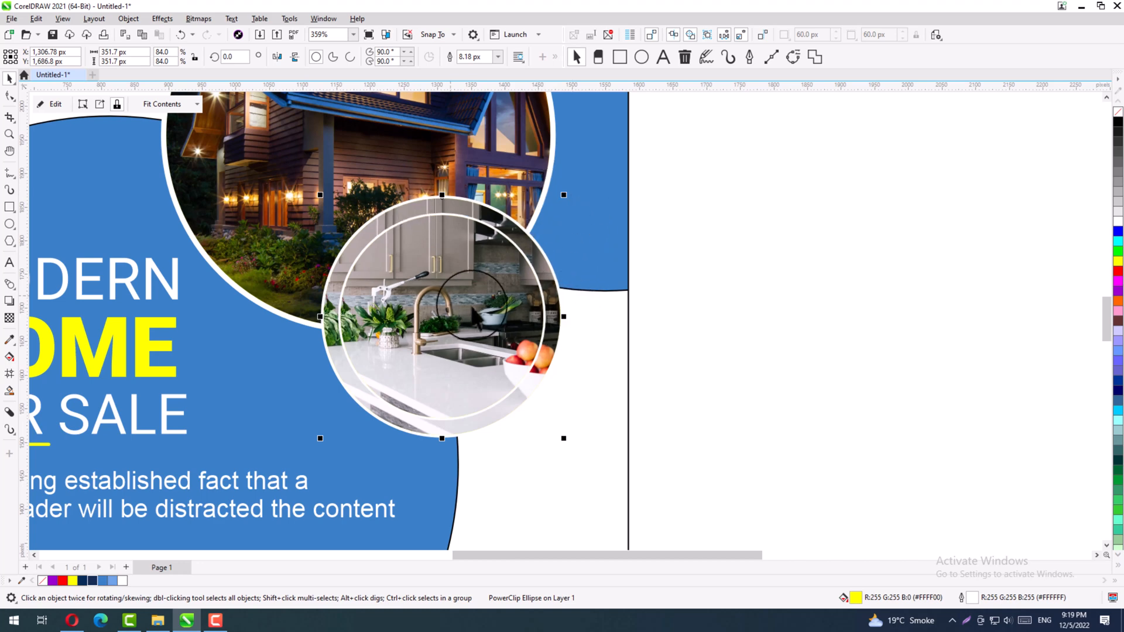
{"action": "left_click", "coordinate": [738, 369]}
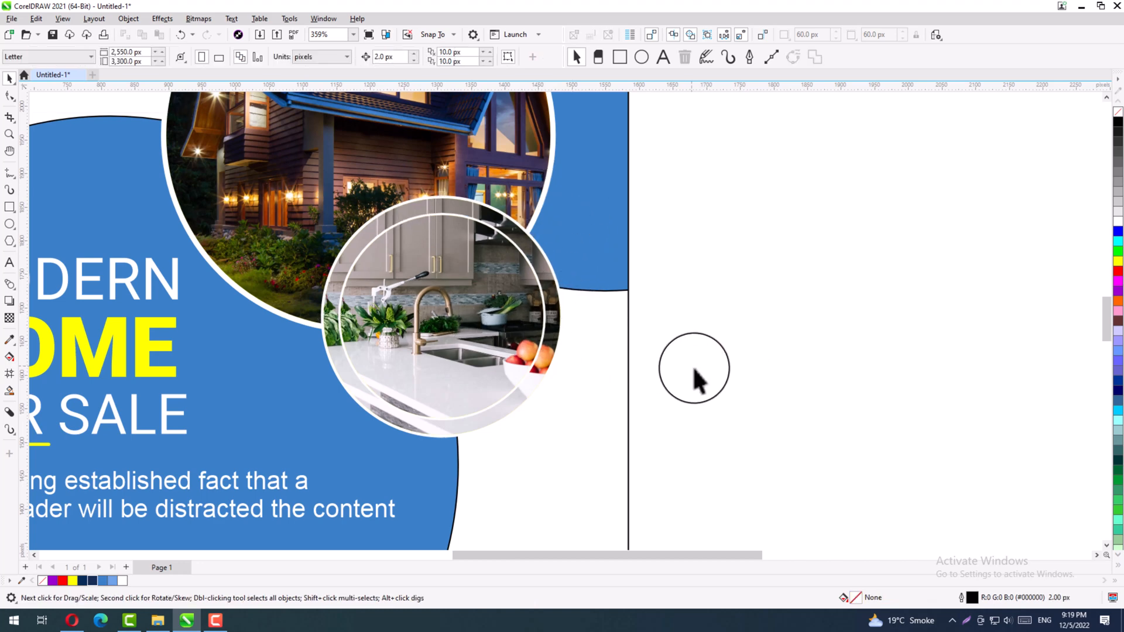
{"action": "left_click", "coordinate": [534, 386]}
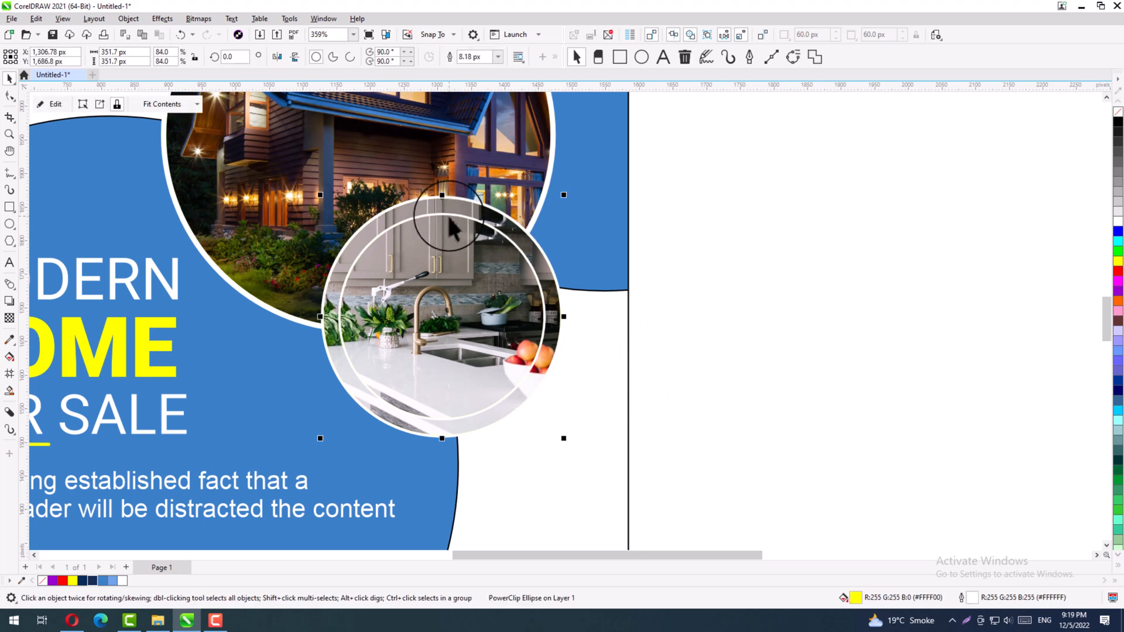
{"action": "left_click", "coordinate": [9, 318]}
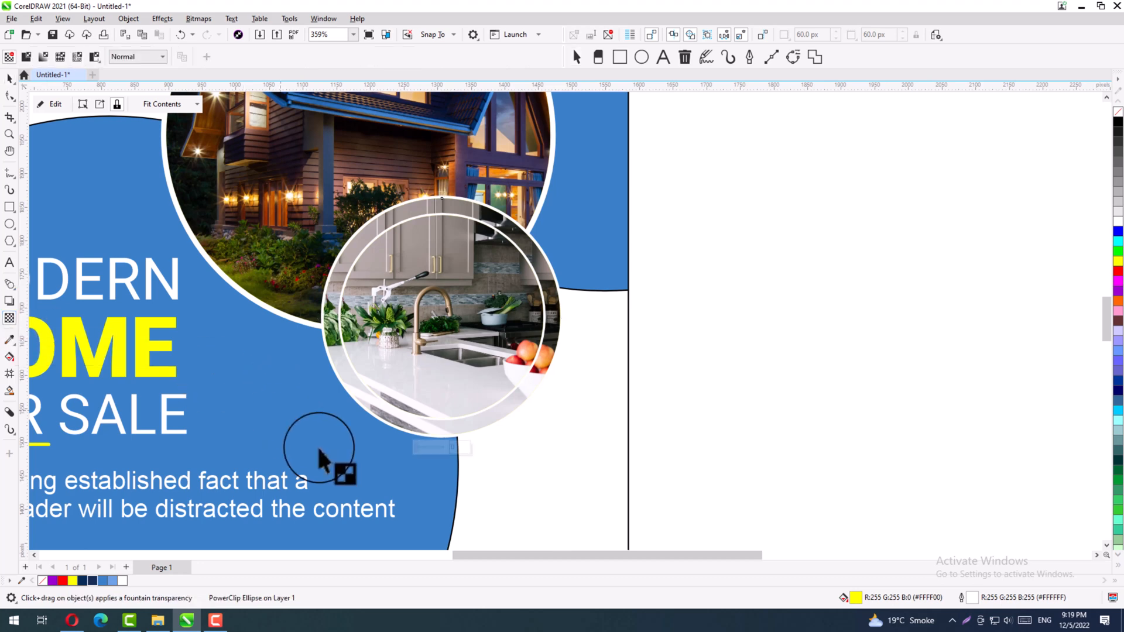
{"action": "left_click", "coordinate": [416, 446]}
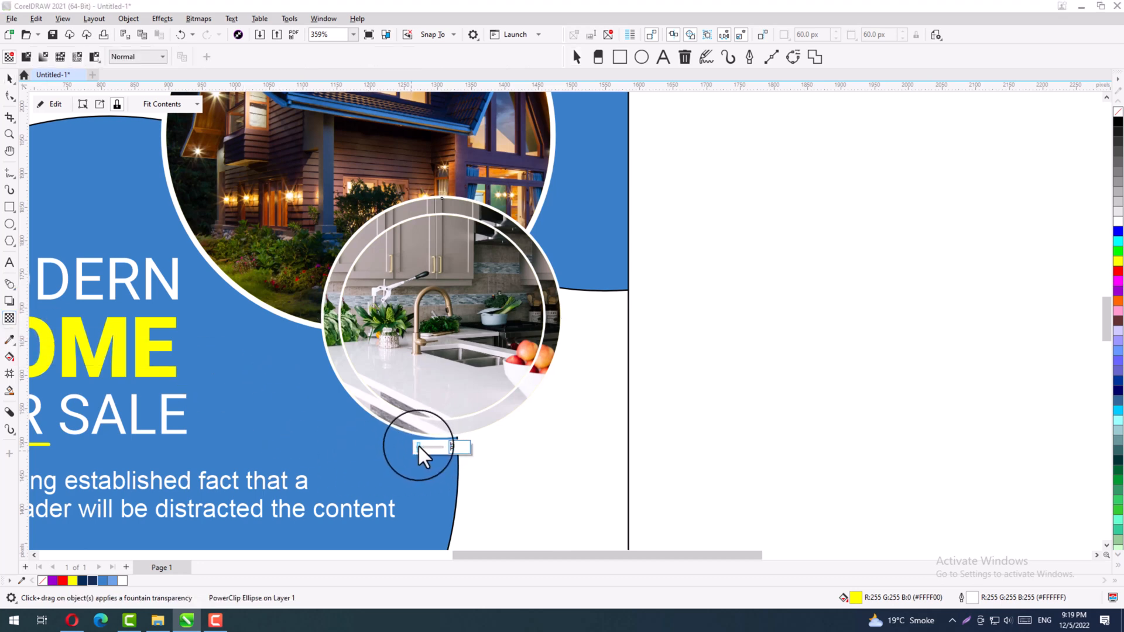
{"action": "left_click_drag", "start_coordinate": [420, 446], "coordinate": [441, 447]}
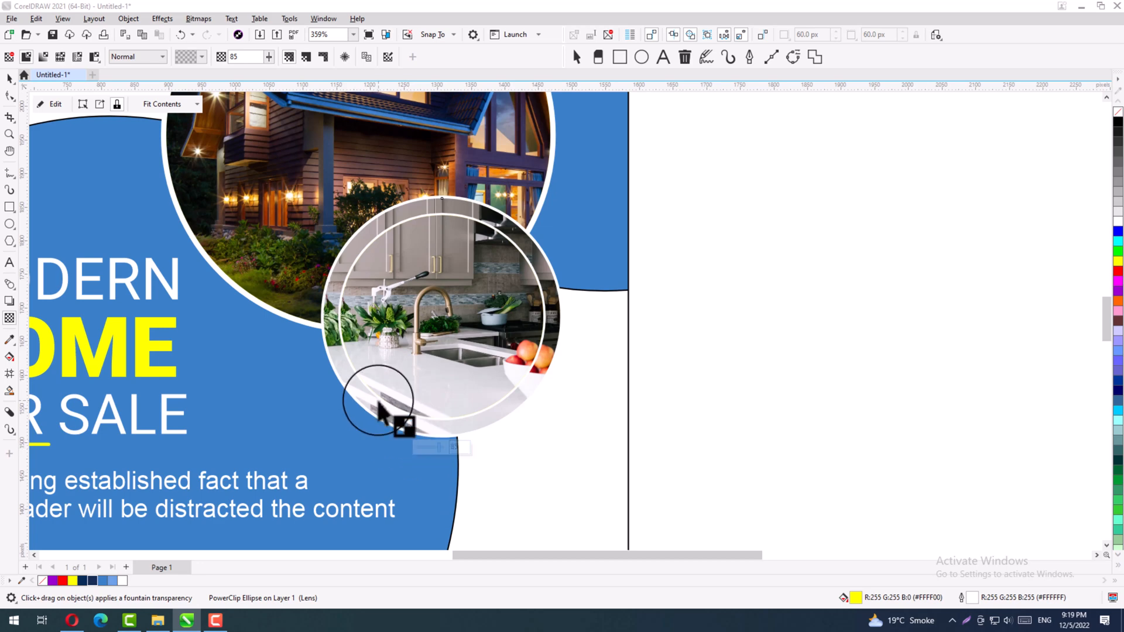
{"action": "key", "text": "space"}
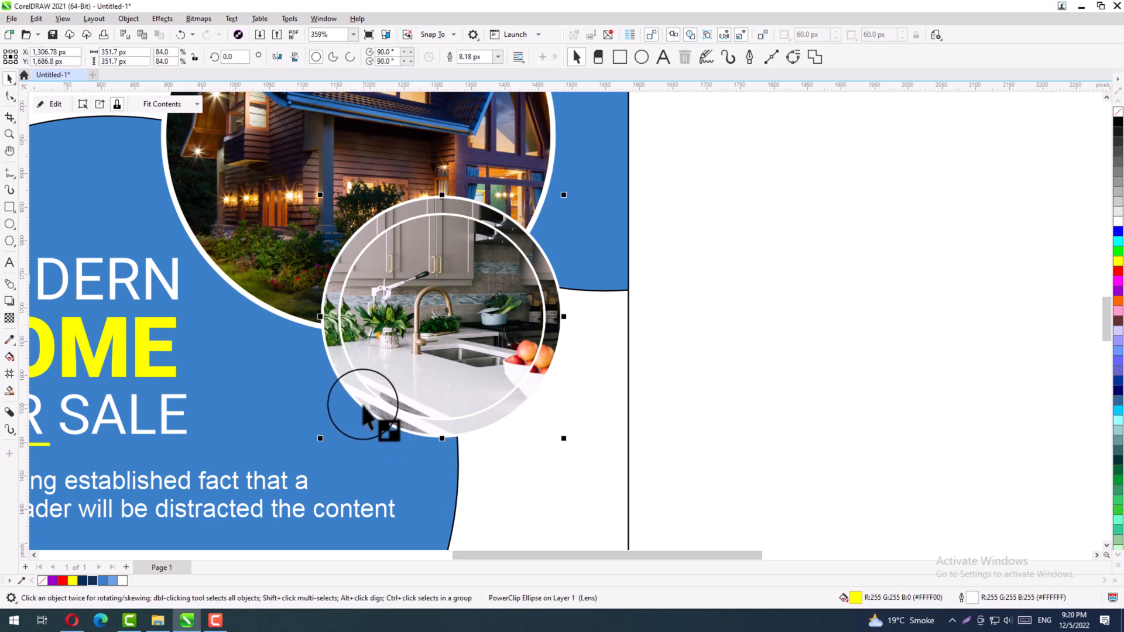
{"action": "left_click_drag", "start_coordinate": [364, 406], "coordinate": [24, 346]}
{"action": "left_click", "coordinate": [9, 319]}
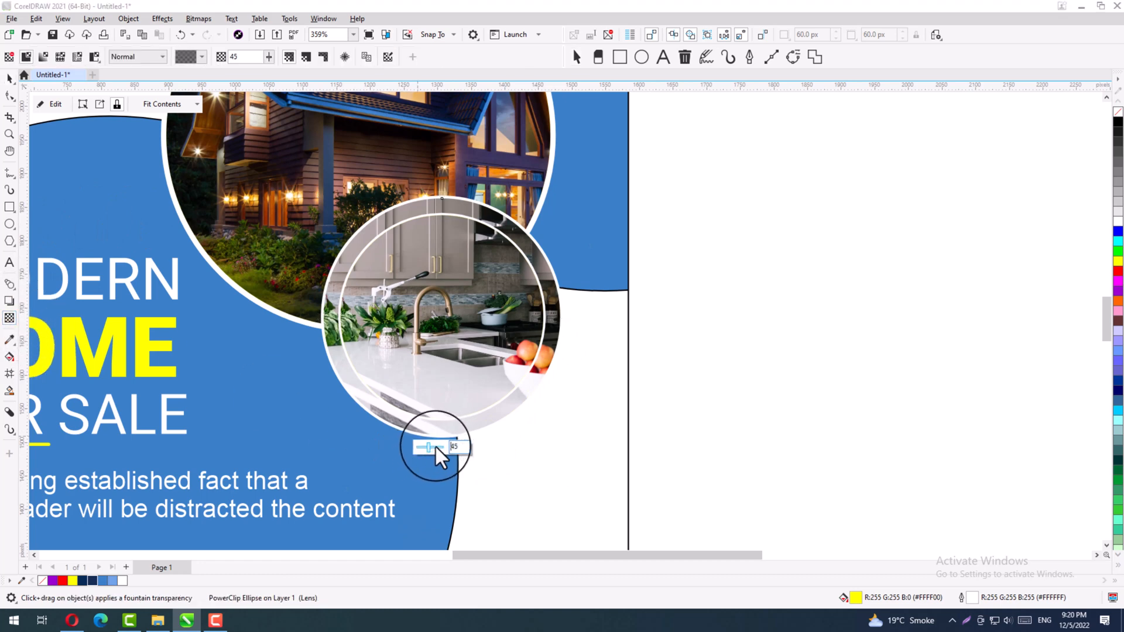
{"action": "left_click", "coordinate": [689, 448]}
{"action": "left_click", "coordinate": [9, 78]}
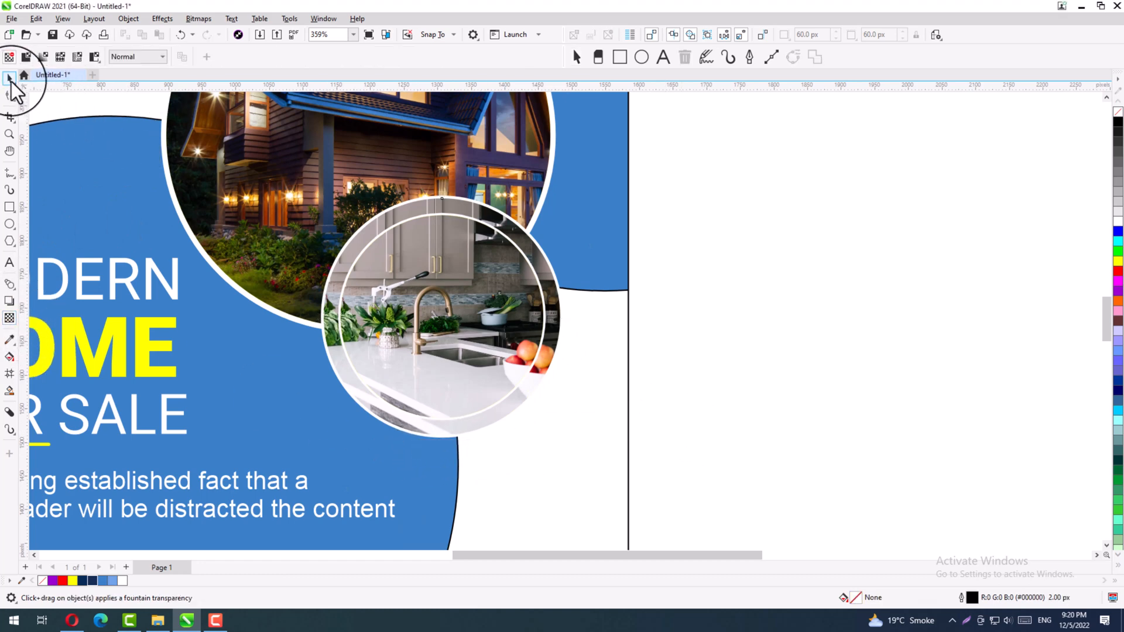
{"action": "left_click", "coordinate": [351, 261]}
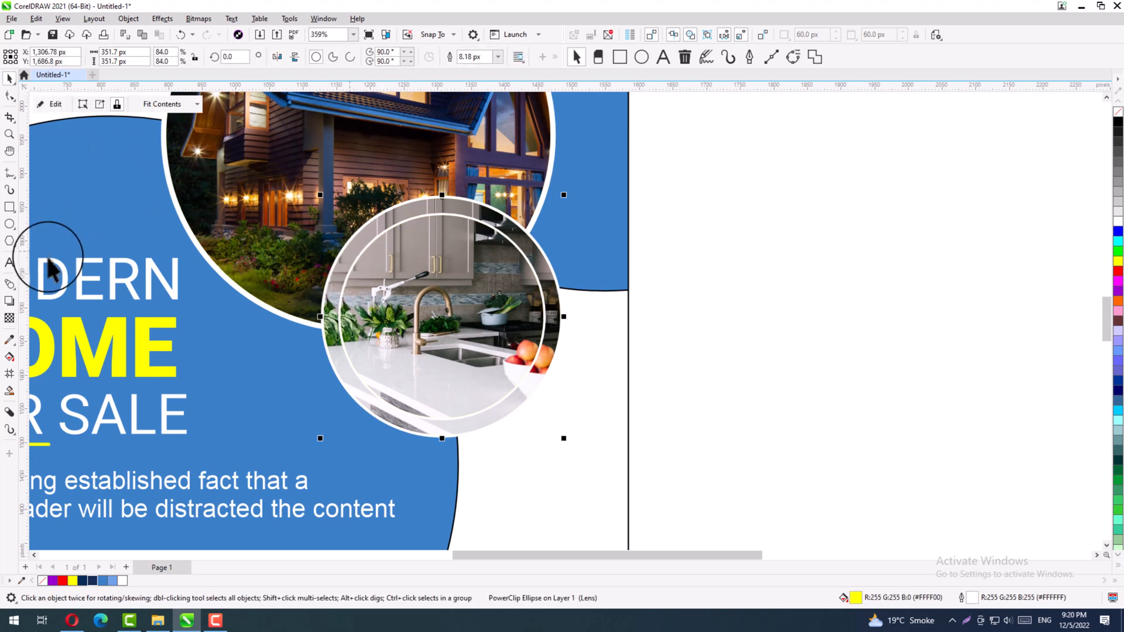
{"action": "left_click", "coordinate": [9, 318]}
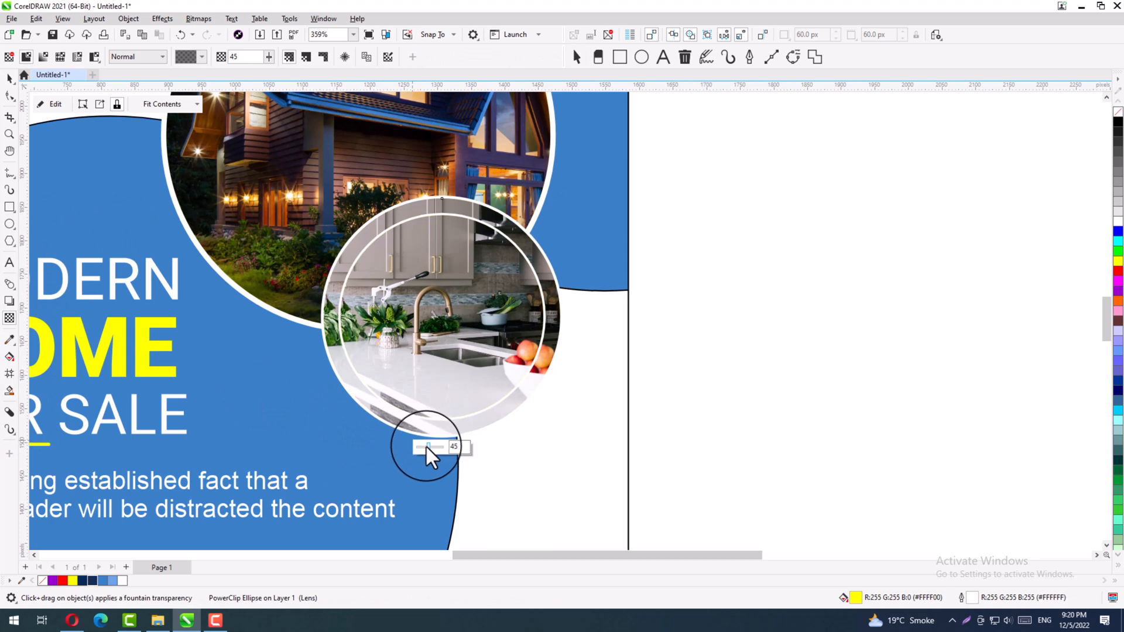
{"action": "left_click_drag", "start_coordinate": [424, 448], "coordinate": [397, 459]}
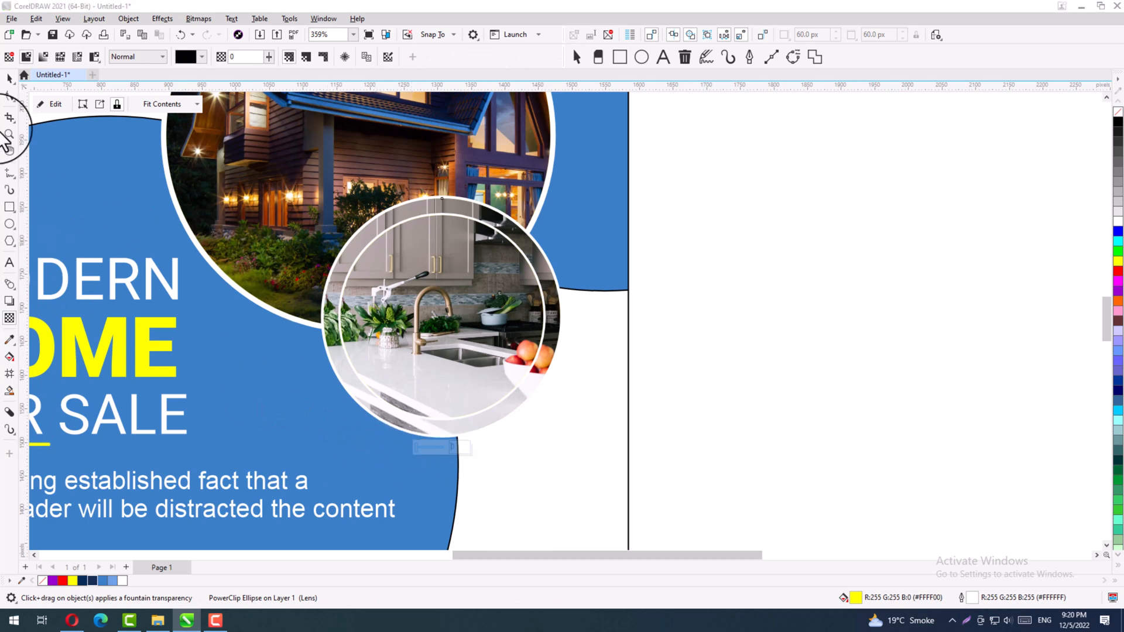
{"action": "left_click", "coordinate": [9, 79]}
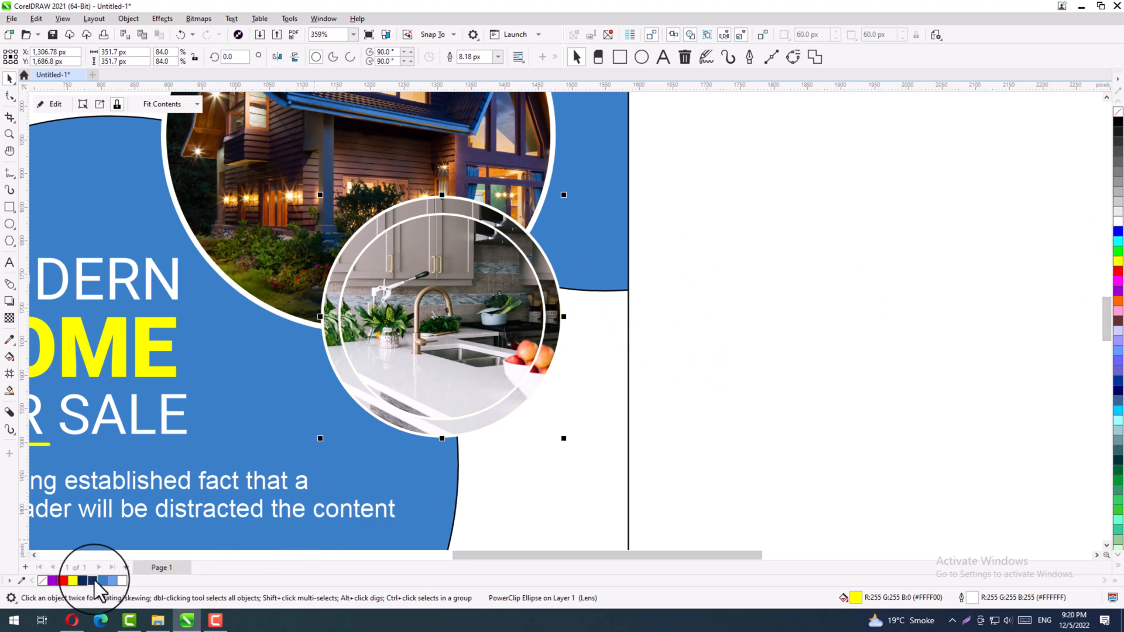
Fill the enlarged kitchen circle with navy (#132D55) and set the transparency of the photo clipped inside it to 81
{"action": "left_click", "coordinate": [334, 293]}
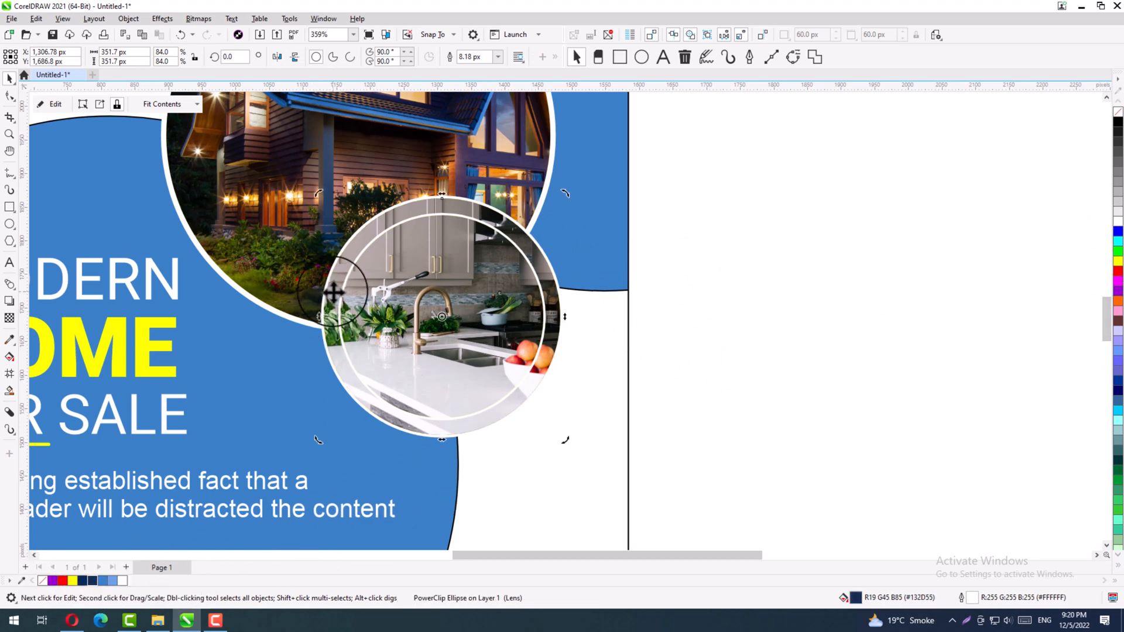
{"action": "right_click", "coordinate": [334, 292]}
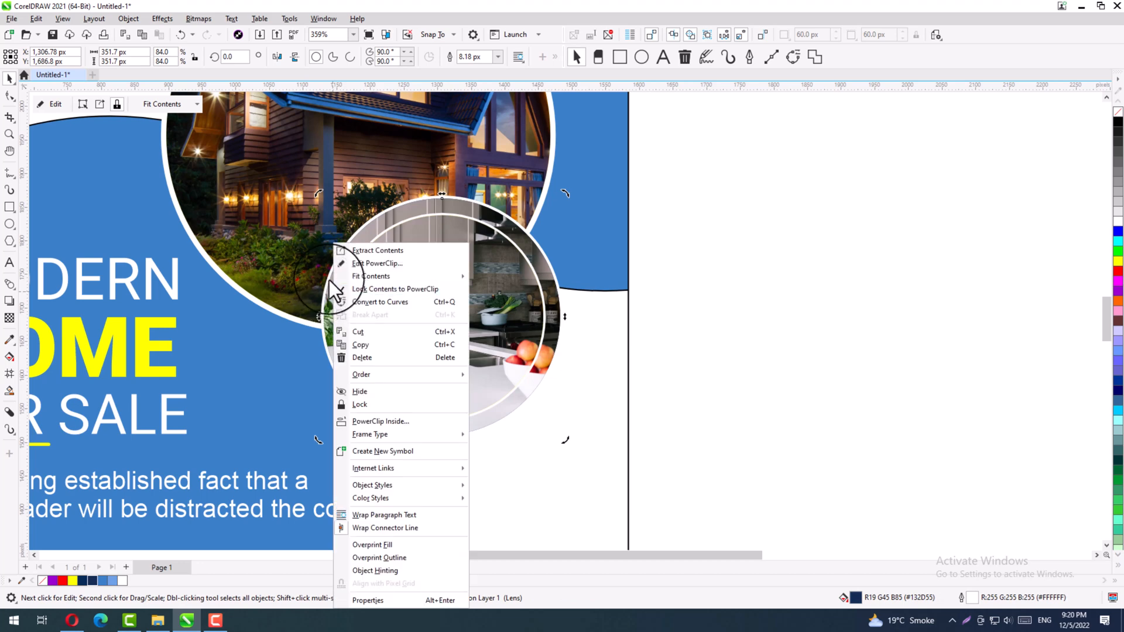
{"action": "left_click", "coordinate": [329, 280]}
{"action": "right_click", "coordinate": [331, 290]}
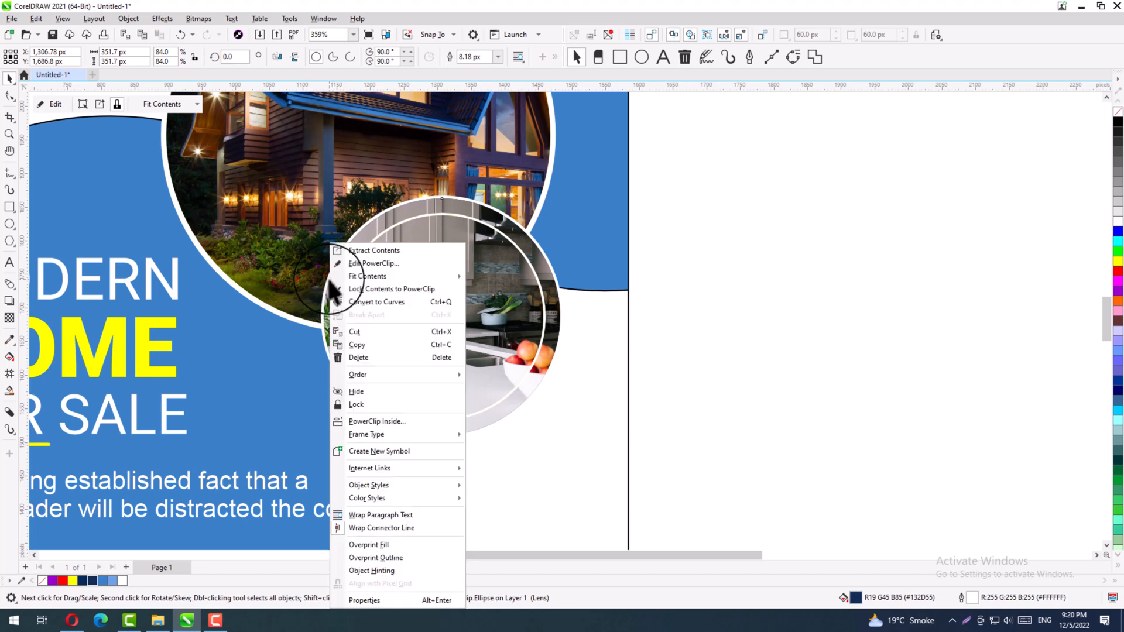
{"action": "left_click", "coordinate": [358, 264]}
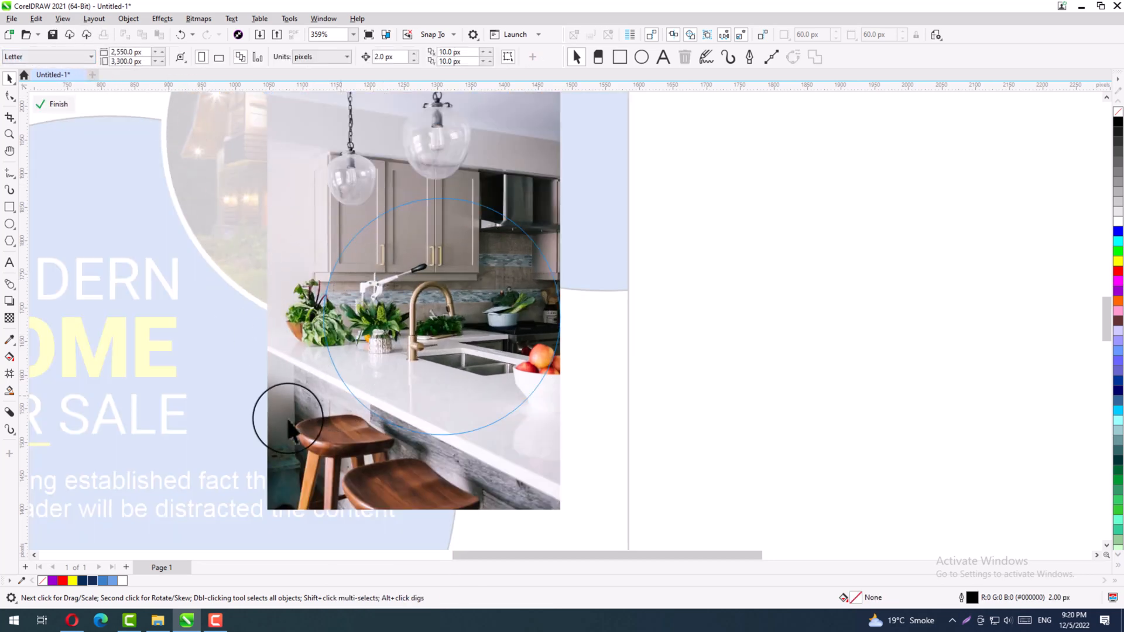
{"action": "left_click", "coordinate": [286, 418]}
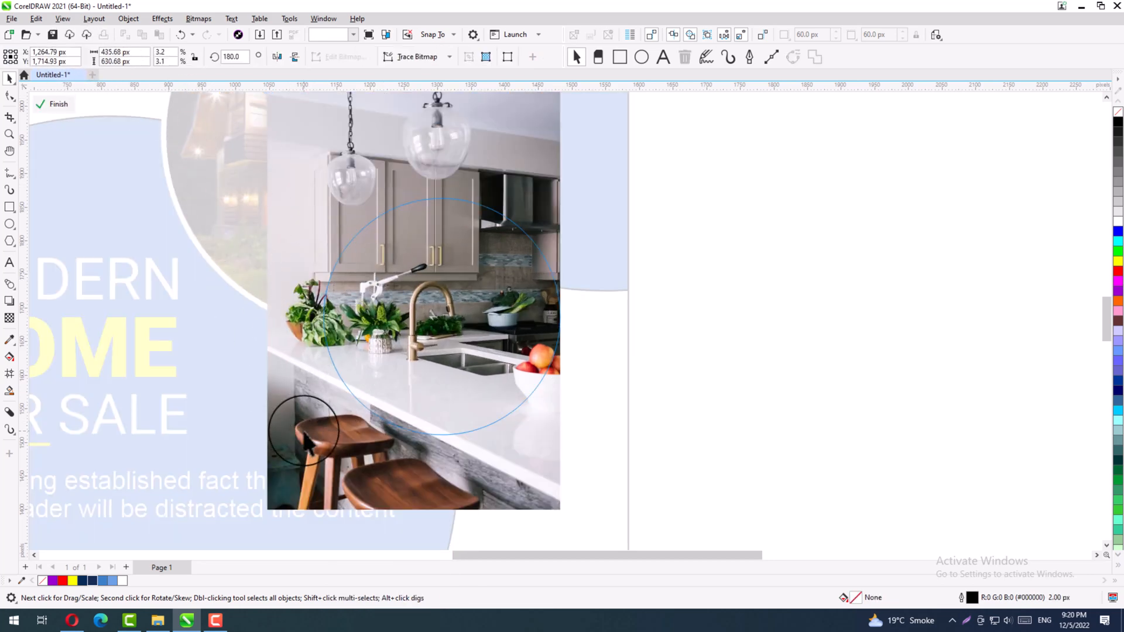
{"action": "left_click", "coordinate": [10, 319]}
{"action": "left_click_drag", "start_coordinate": [396, 525], "coordinate": [410, 523]}
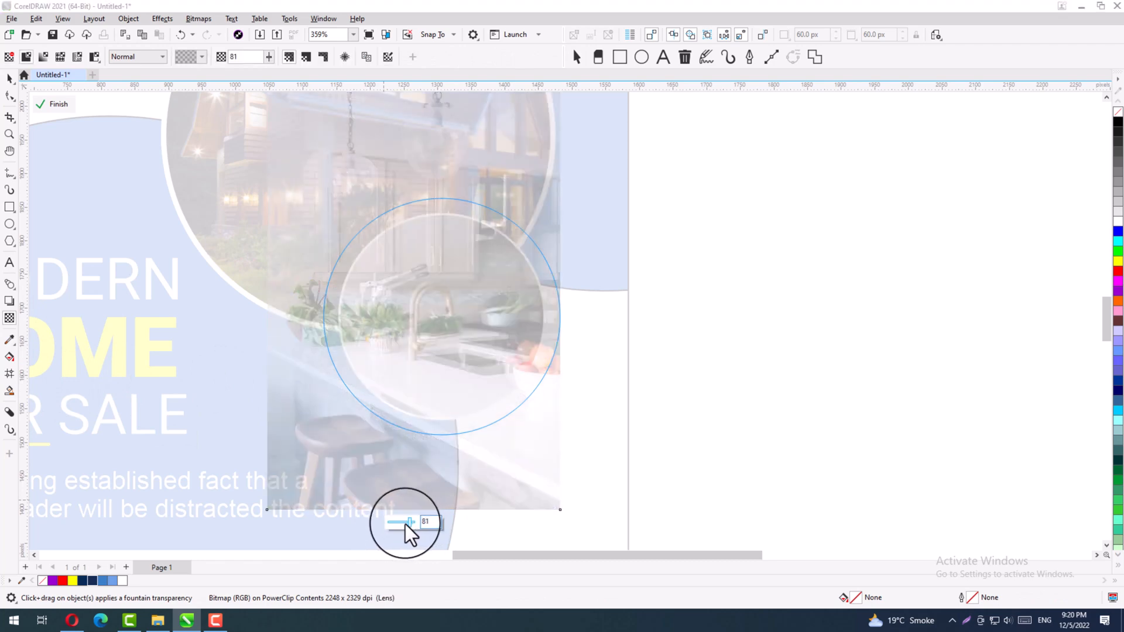
{"action": "left_click", "coordinate": [49, 108]}
{"action": "left_click", "coordinate": [10, 78]}
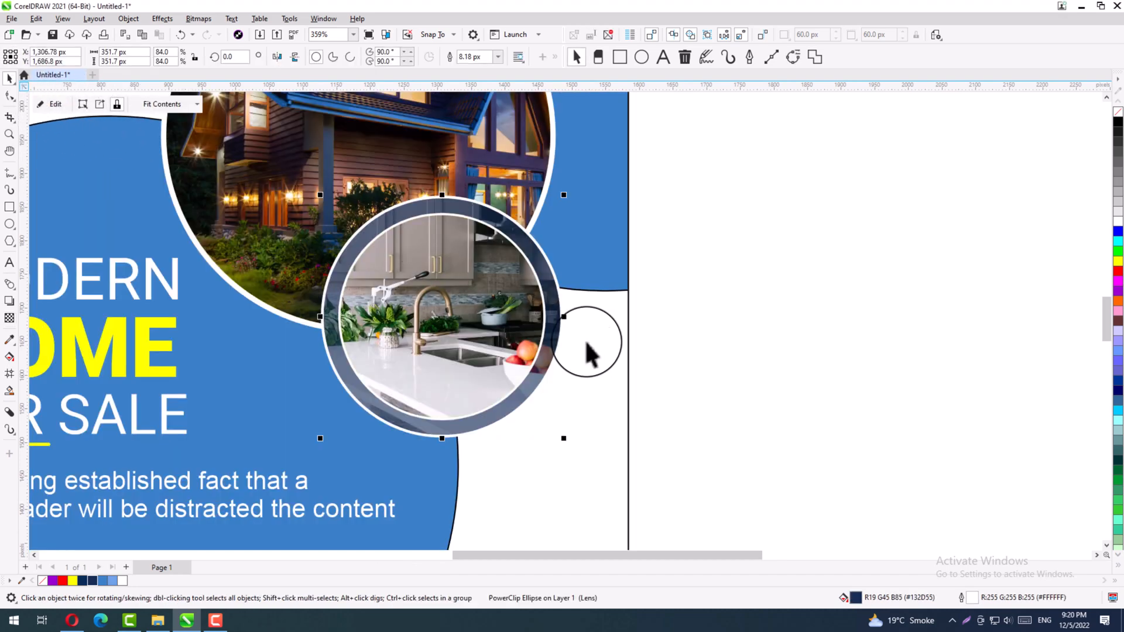
Remove the white outline from the inner kitchen photo circle
{"action": "left_click", "coordinate": [482, 322]}
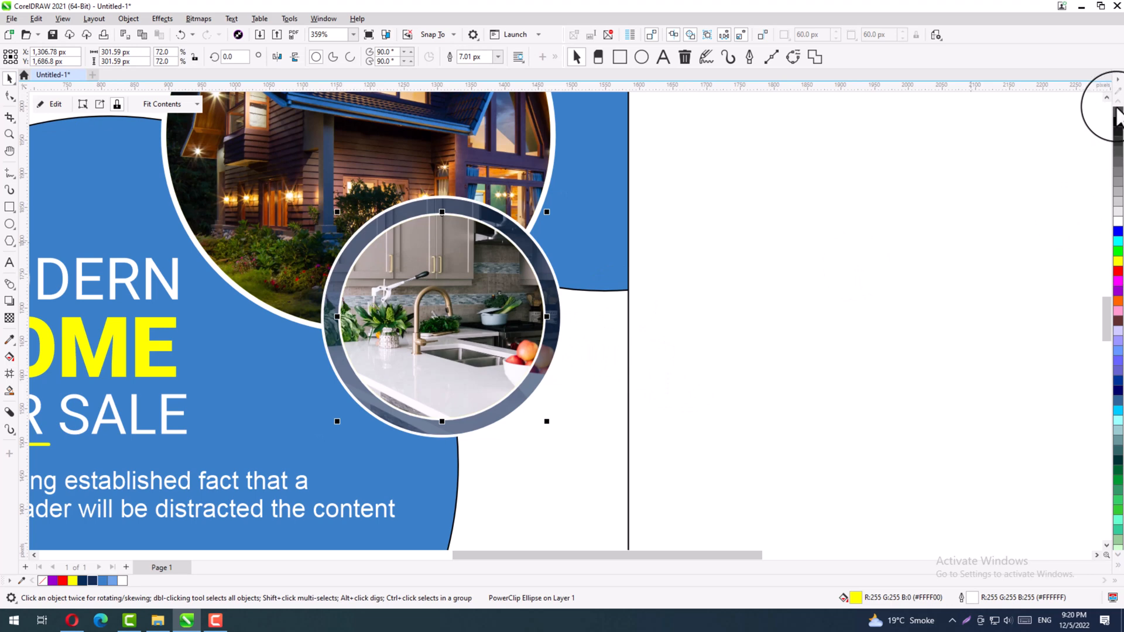
{"action": "left_click", "coordinate": [1092, 112]}
{"action": "left_click", "coordinate": [845, 252]}
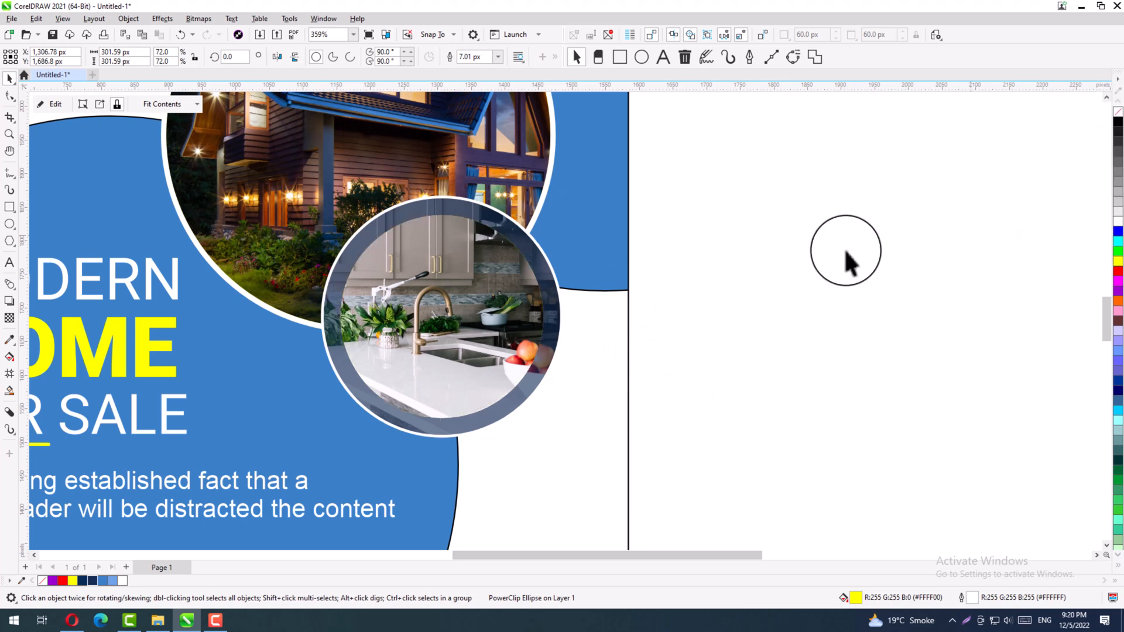
Draw a square of about 87 × 87 px on the empty area to the left of the design
{"action": "key", "text": "shift+F4"}
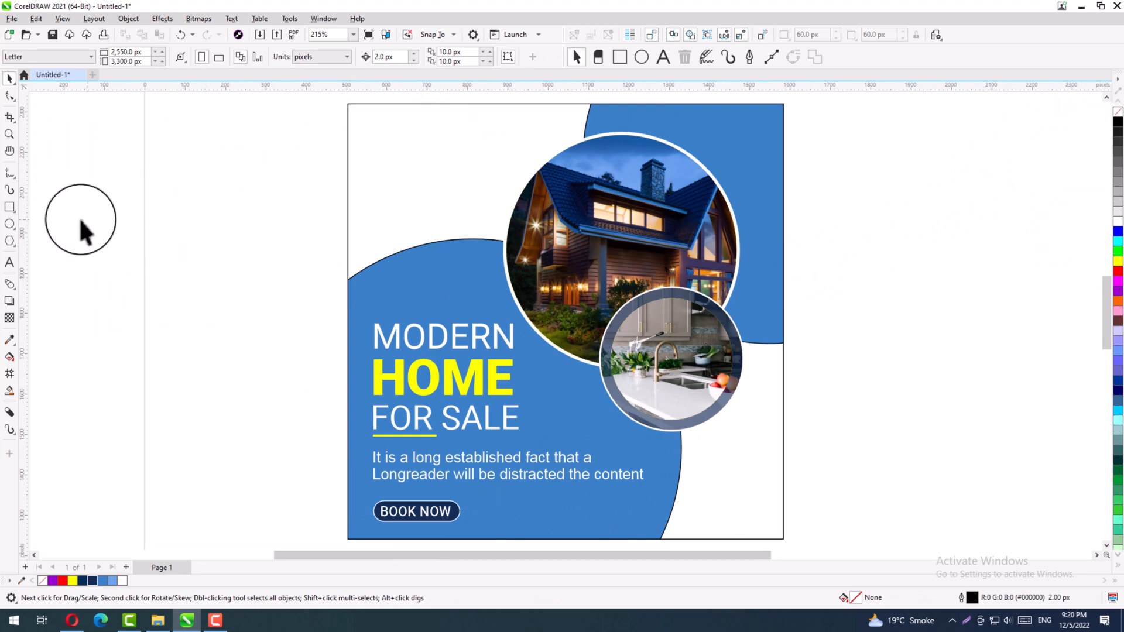
{"action": "left_click", "coordinate": [52, 207]}
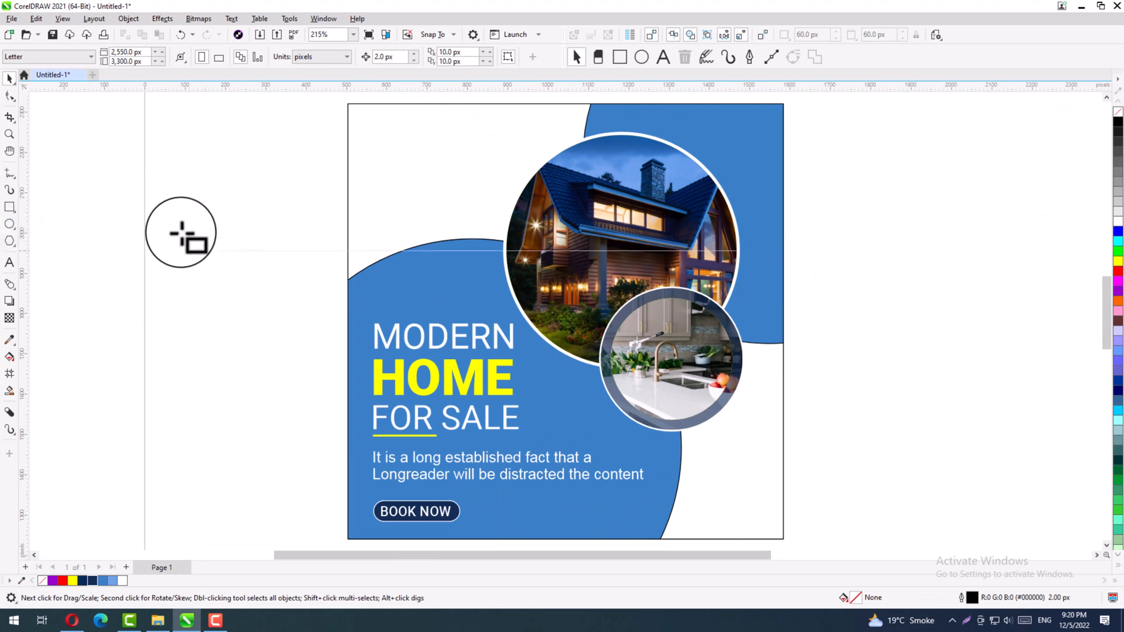
{"action": "left_click_drag", "start_coordinate": [167, 217], "coordinate": [196, 246]}
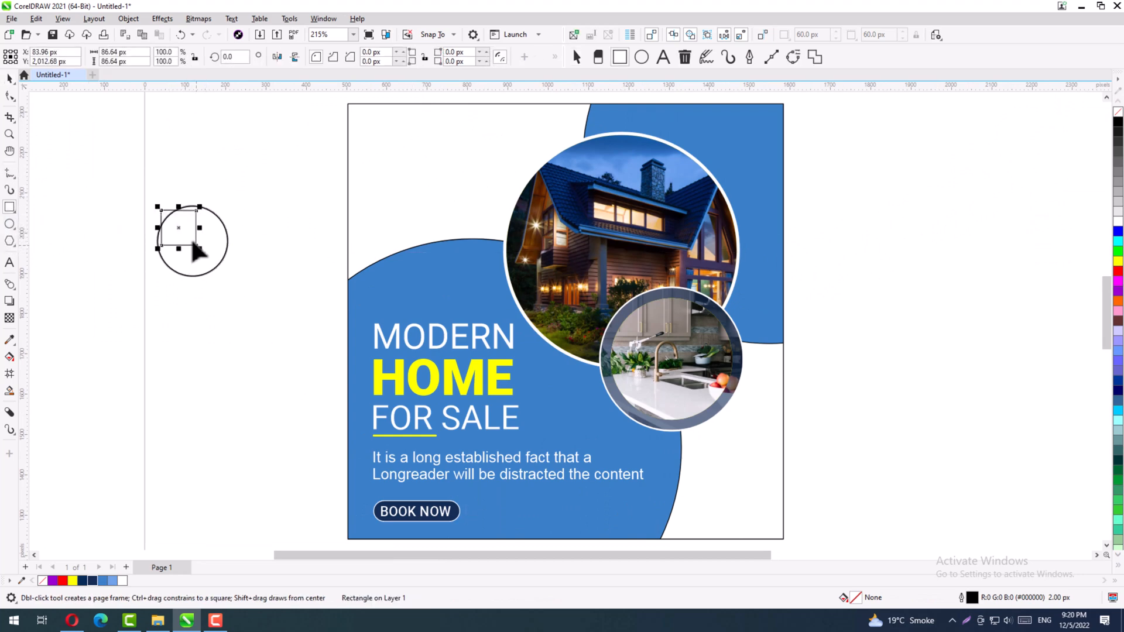
Move the small square farther from the design into open space and rotate it by 45°
{"action": "key", "text": "F2"}
{"action": "left_click_drag", "start_coordinate": [88, 161], "coordinate": [256, 299]}
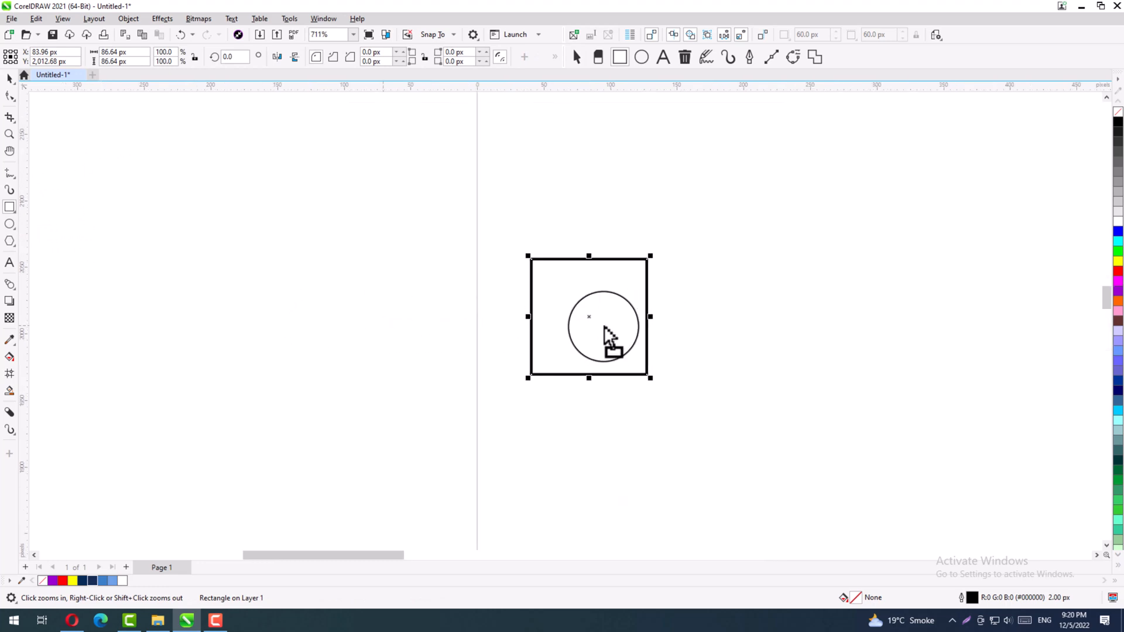
{"action": "key", "text": "space"}
{"action": "left_click_drag", "start_coordinate": [603, 327], "coordinate": [343, 291]}
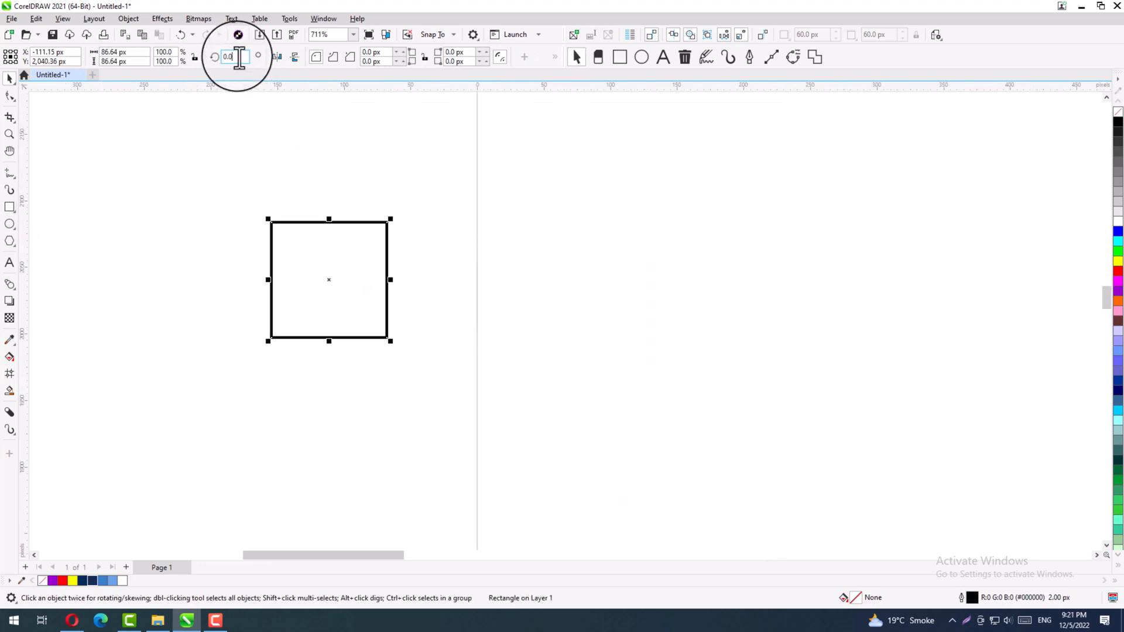
{"action": "type", "text": "45"}
{"action": "key", "text": "Return"}
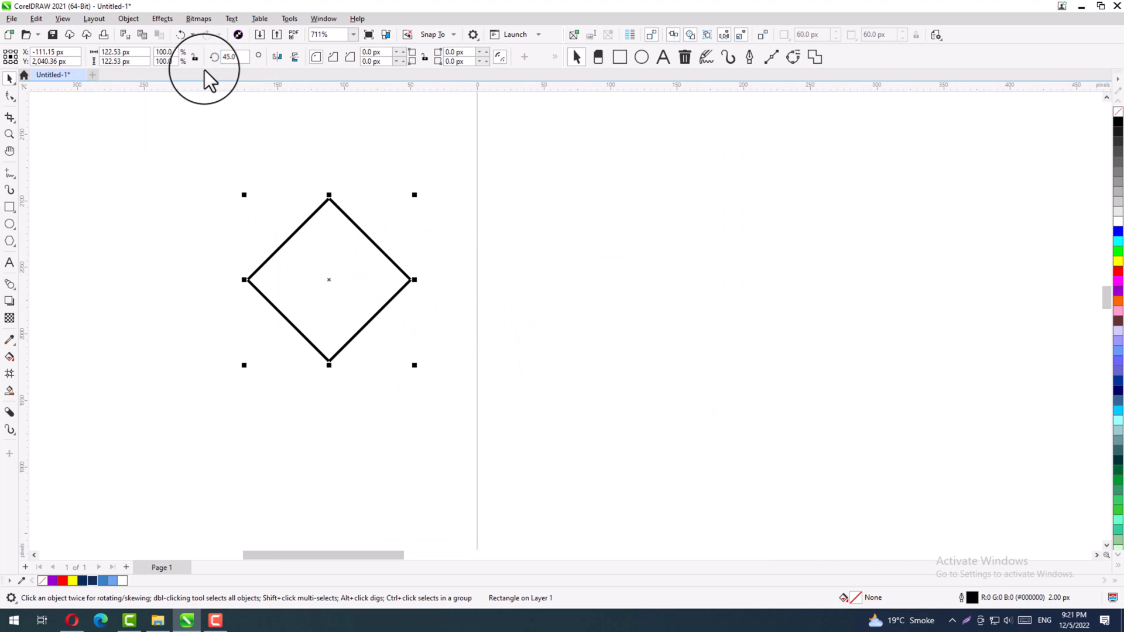
{"action": "left_click", "coordinate": [328, 291]}
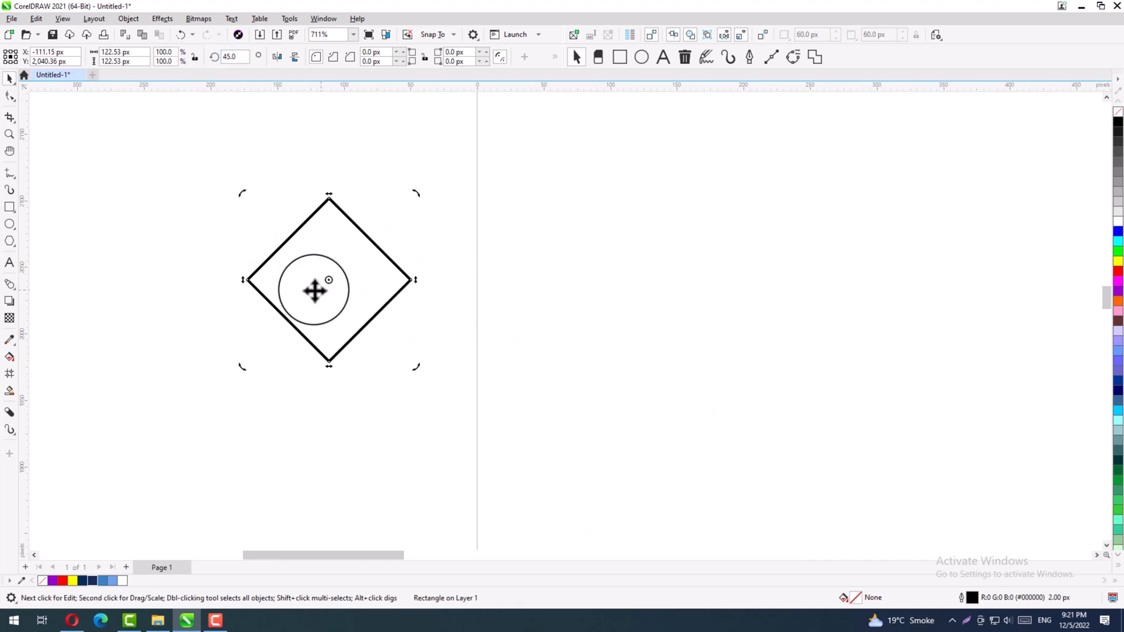
{"action": "left_click", "coordinate": [244, 286]}
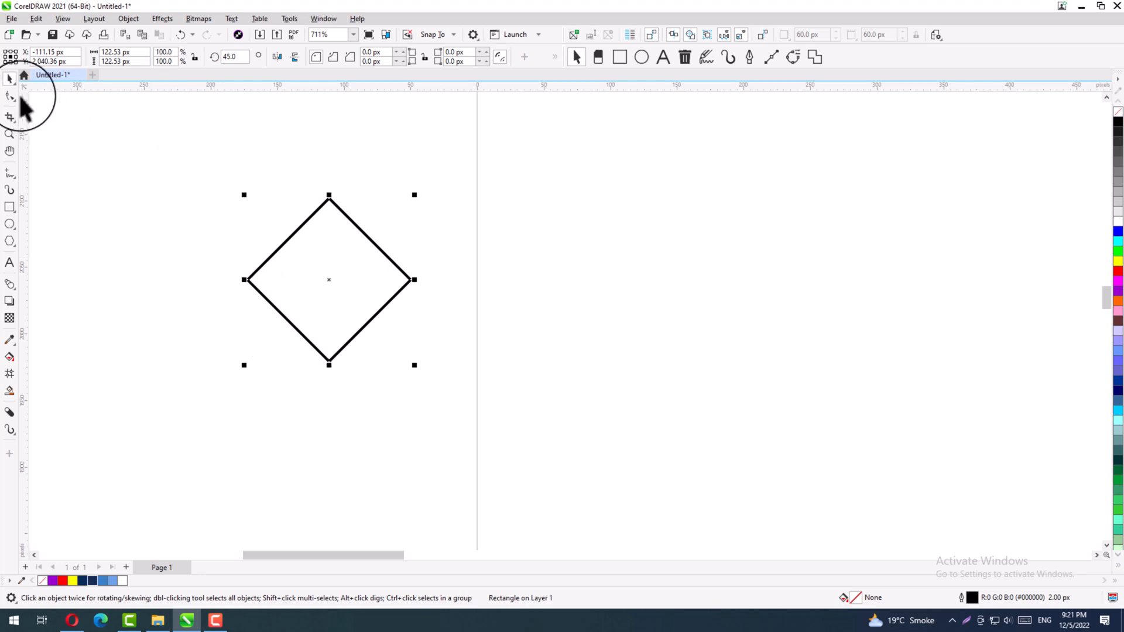
Make mirrored copies of the diamond below and on both sides so that four diamonds form a 2 × 2 lattice sharing one centre point
{"action": "left_click", "coordinate": [11, 97]}
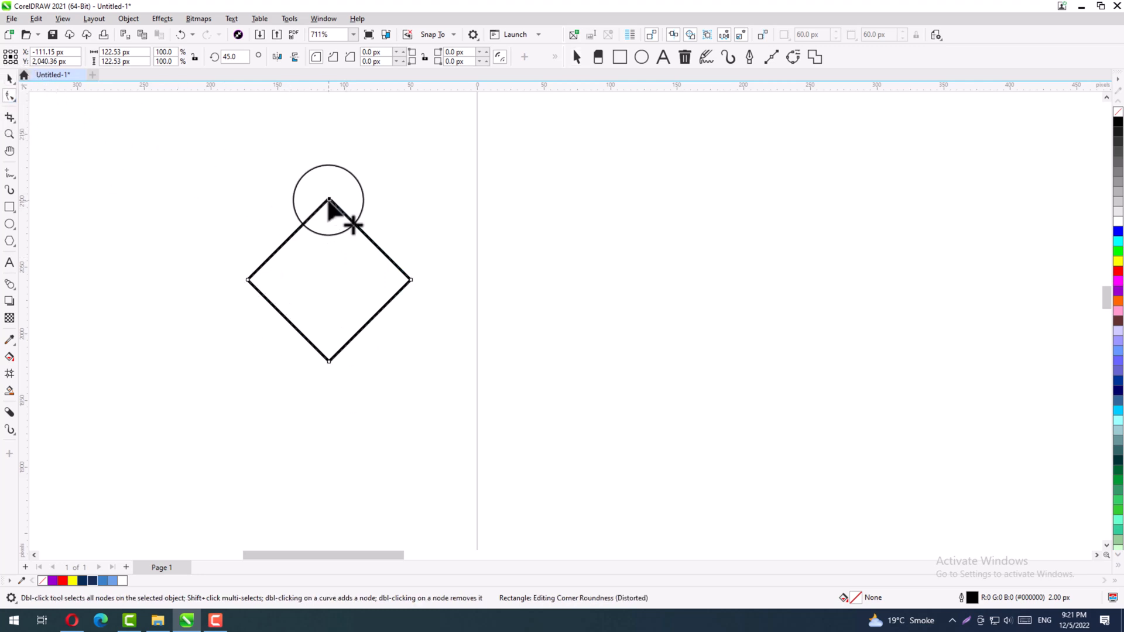
{"action": "key", "text": "space"}
{"action": "left_click_drag", "start_coordinate": [330, 196], "coordinate": [331, 448]}
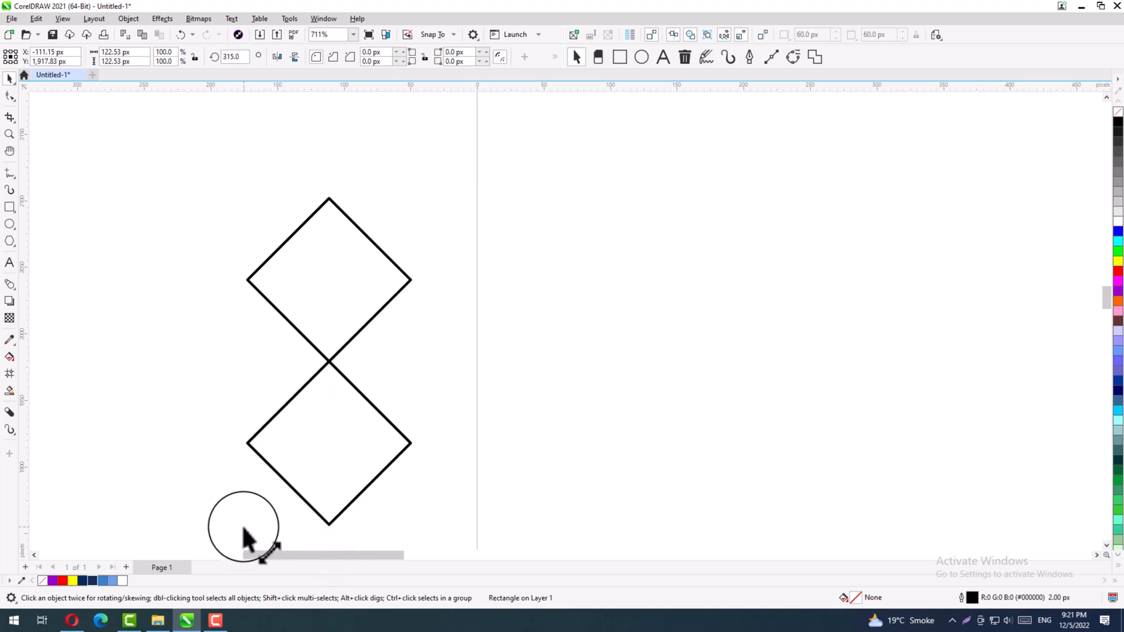
{"action": "left_click_drag", "start_coordinate": [245, 528], "coordinate": [455, 349]}
{"action": "left_click_drag", "start_coordinate": [502, 291], "coordinate": [418, 368]}
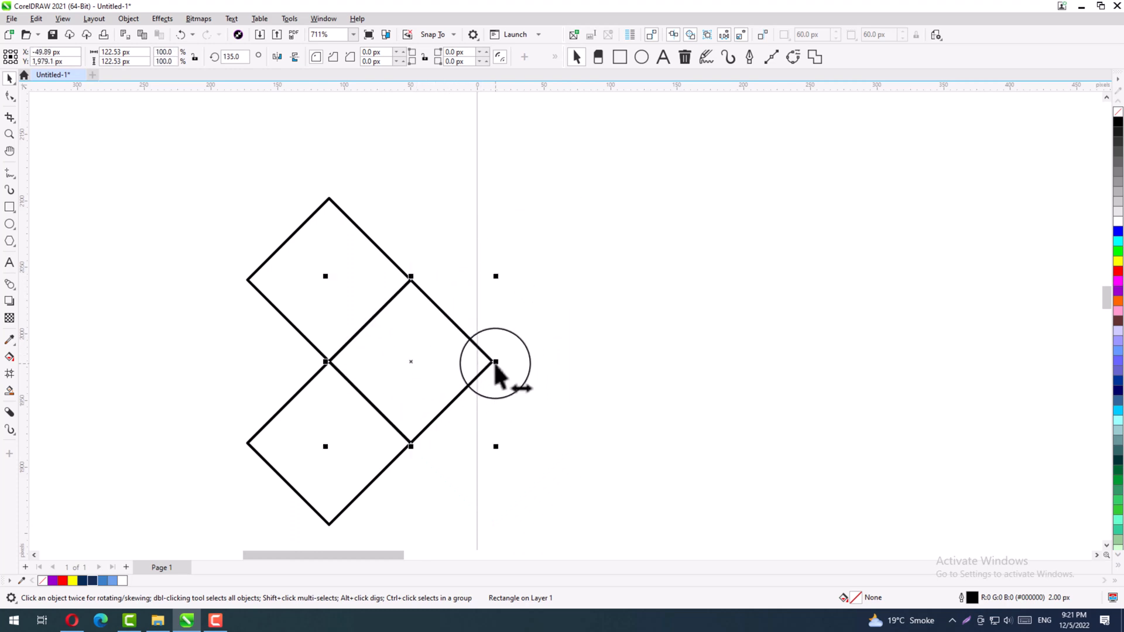
{"action": "left_click_drag", "start_coordinate": [496, 362], "coordinate": [271, 376]}
Round the outer corners of the top and bottom diamonds with a radius of about 27 px each
{"action": "left_click", "coordinate": [309, 297]}
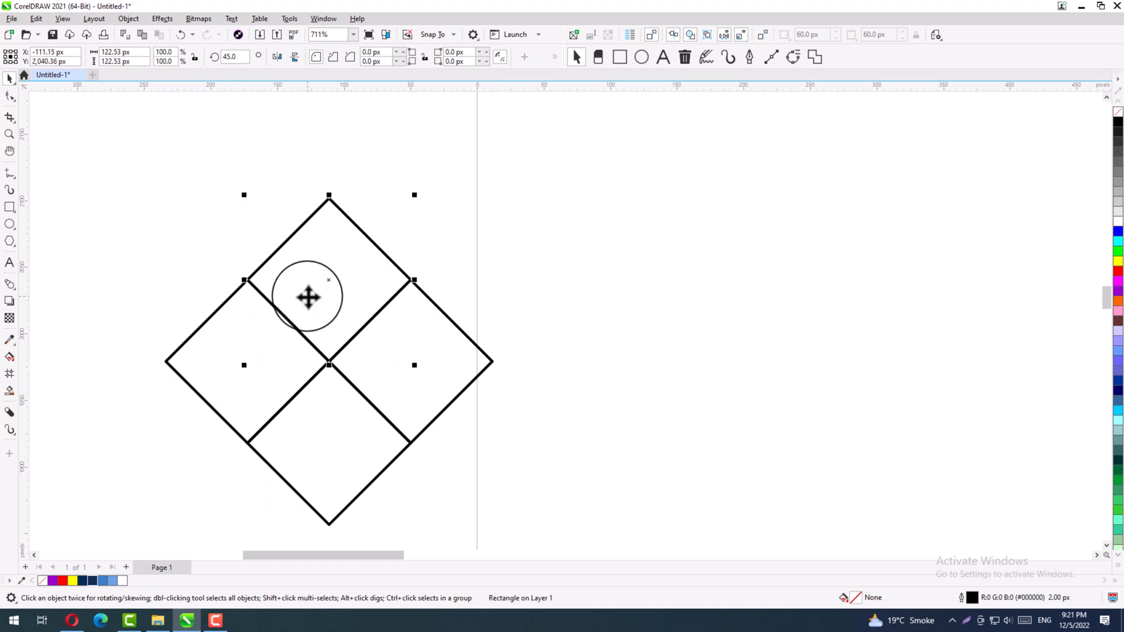
{"action": "left_click", "coordinate": [9, 96]}
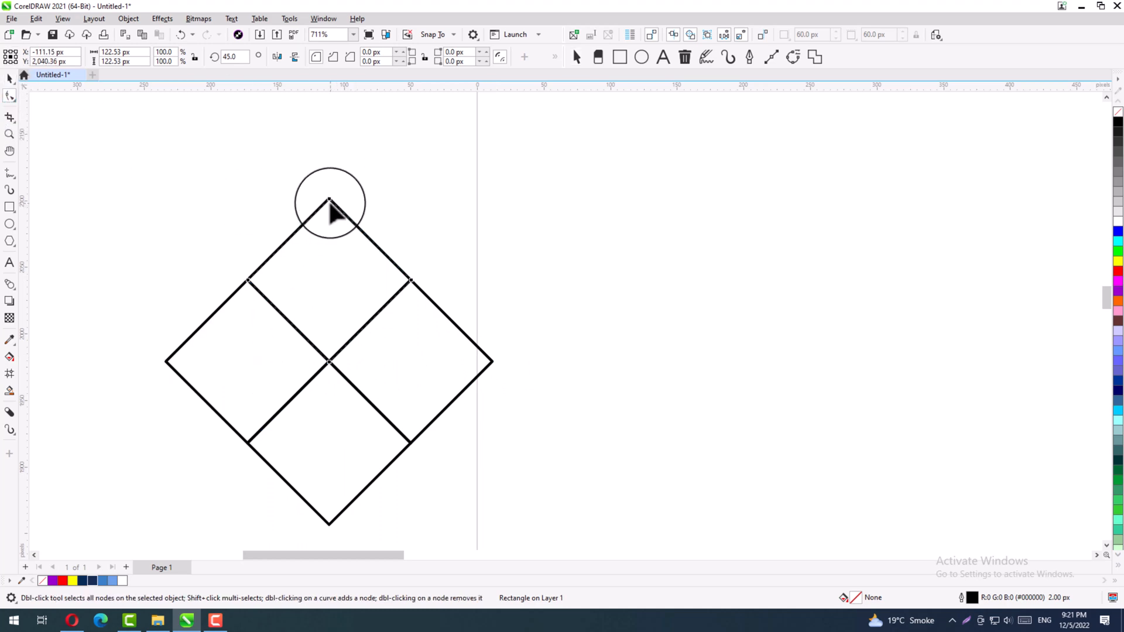
{"action": "left_click_drag", "start_coordinate": [330, 200], "coordinate": [342, 229]}
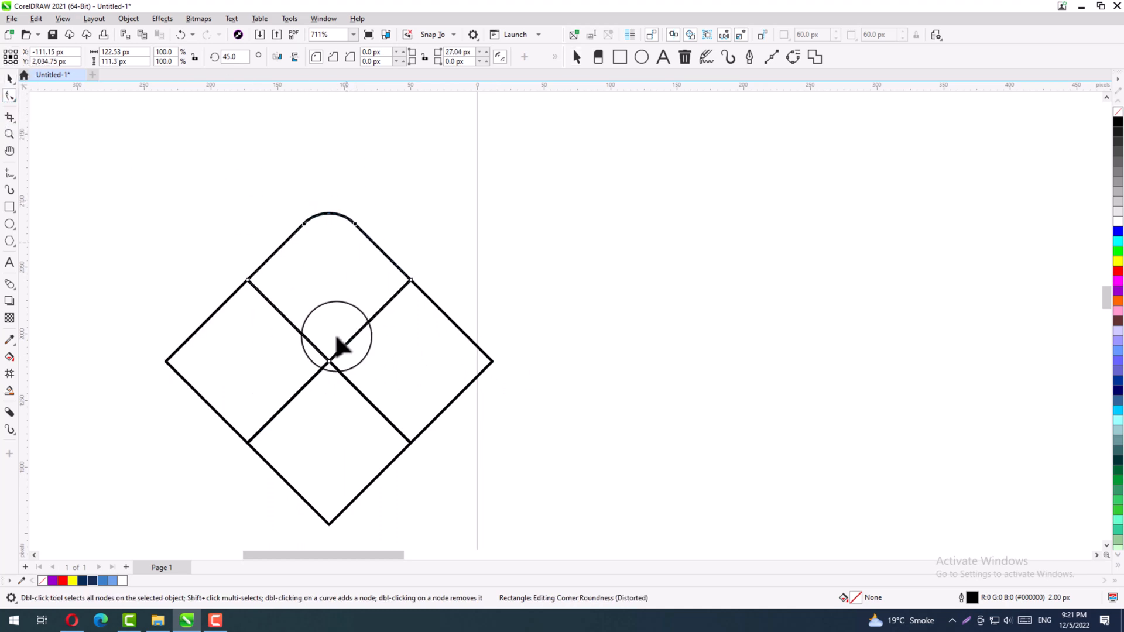
{"action": "left_click", "coordinate": [329, 522]}
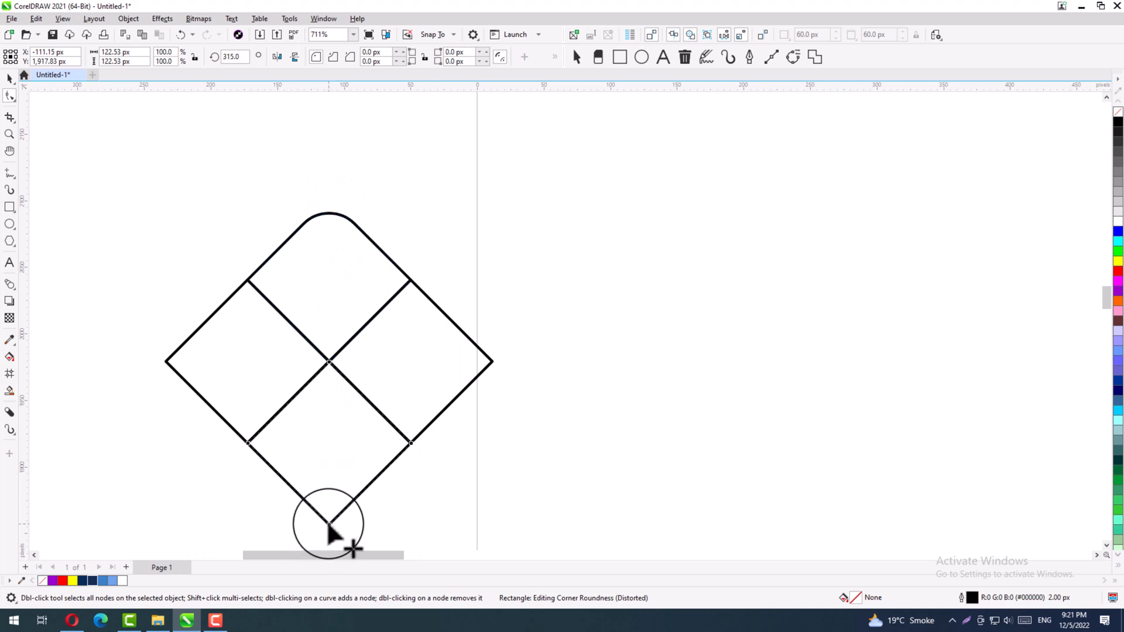
{"action": "left_click_drag", "start_coordinate": [328, 523], "coordinate": [337, 479]}
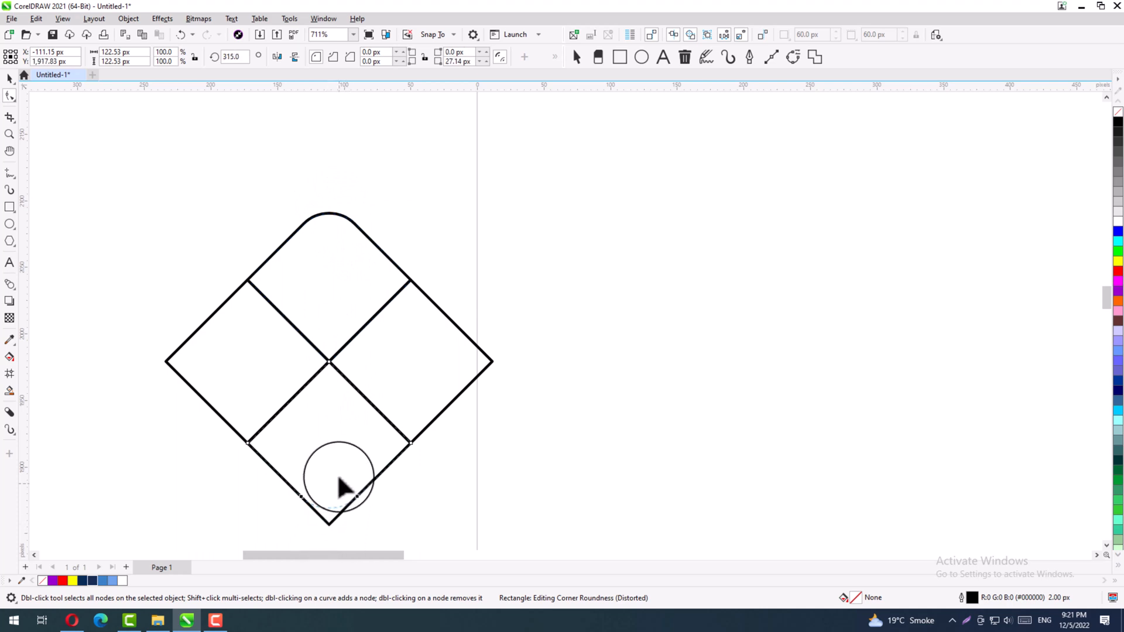
Round the right diamond's outer corner by about 24 px and the left diamond's outer corner by a similar amount
{"action": "left_click", "coordinate": [492, 364]}
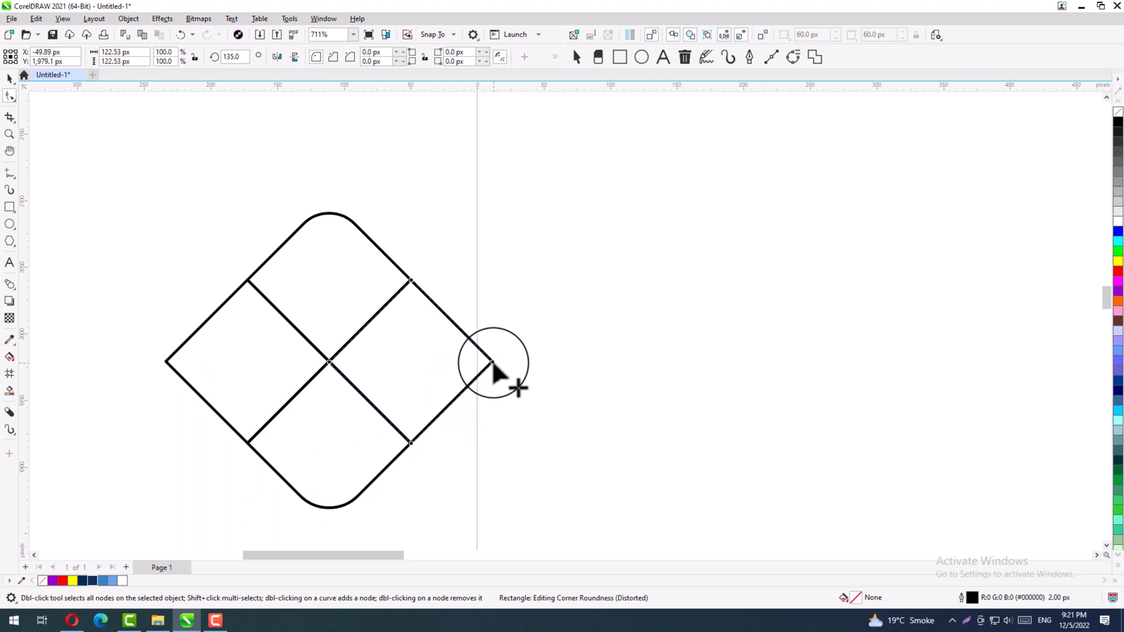
{"action": "left_click_drag", "start_coordinate": [492, 364], "coordinate": [452, 370]}
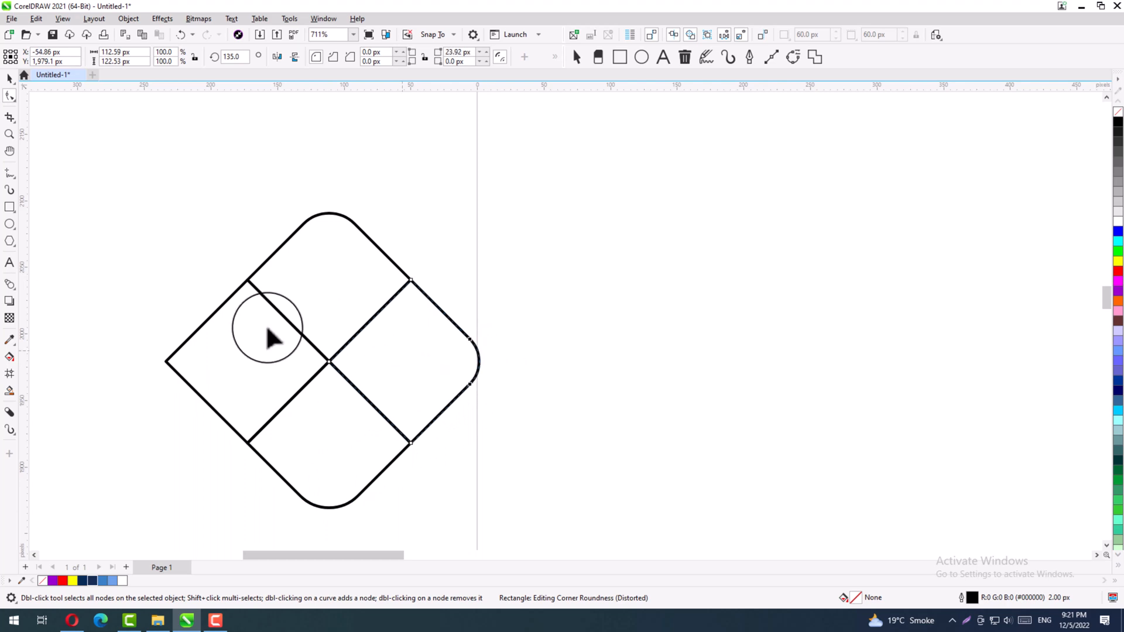
{"action": "left_click", "coordinate": [232, 343]}
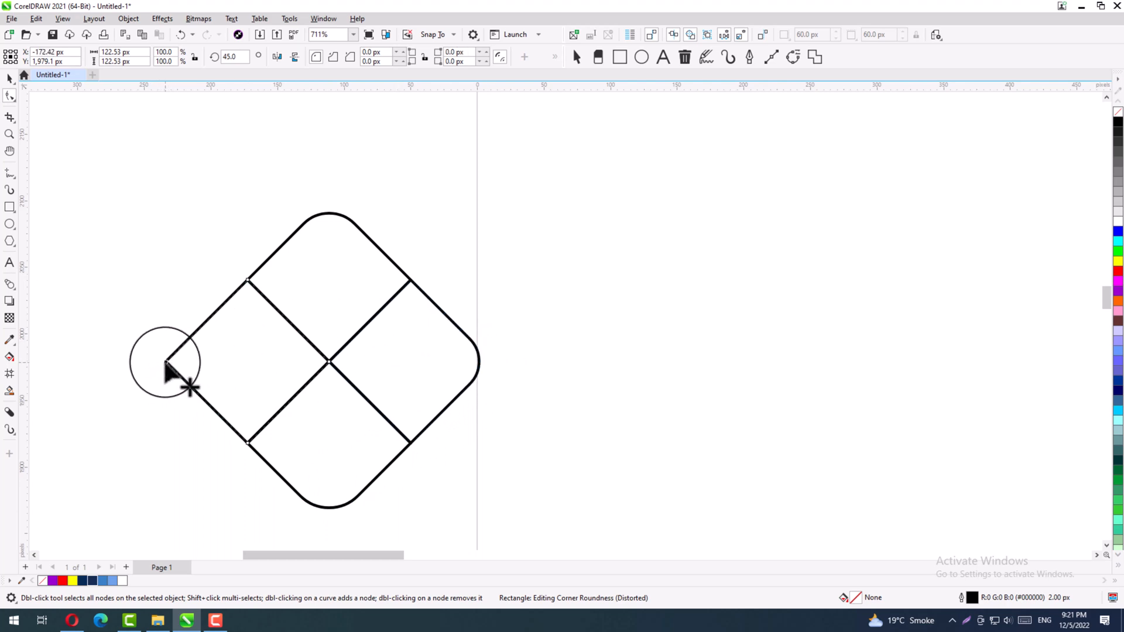
{"action": "left_click_drag", "start_coordinate": [166, 362], "coordinate": [203, 364]}
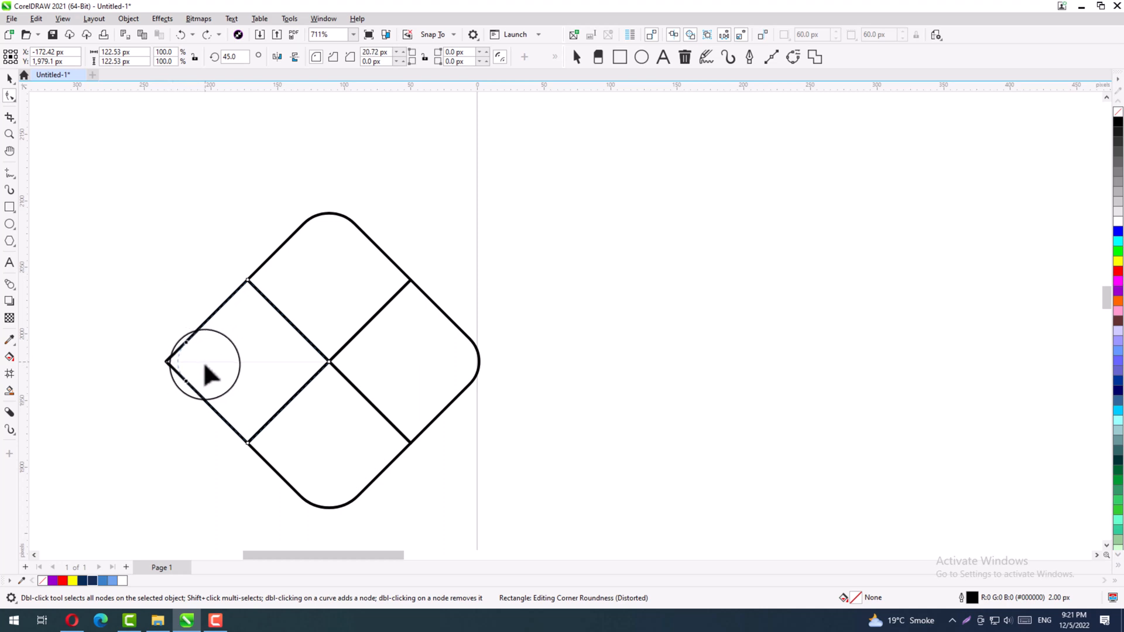
Group the four diamonds and scale the group down to about 102 × 100 px
{"action": "left_click", "coordinate": [4, 80]}
{"action": "left_click", "coordinate": [504, 143]}
{"action": "left_click_drag", "start_coordinate": [585, 155], "coordinate": [103, 594]}
{"action": "key", "text": "ctrl+g"}
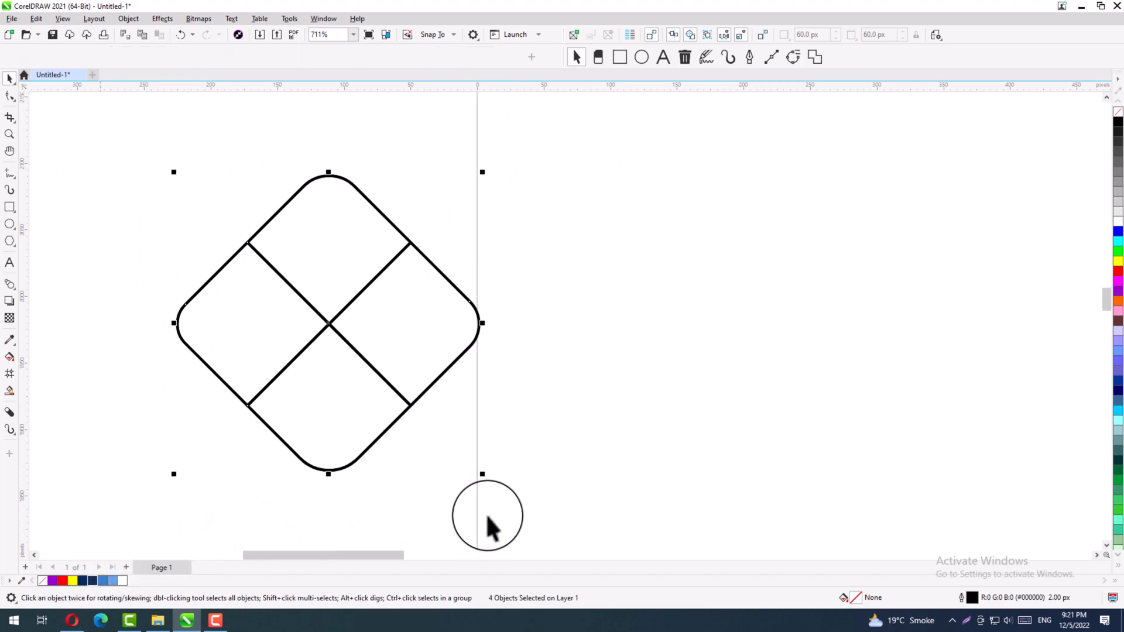
{"action": "left_click_drag", "start_coordinate": [482, 474], "coordinate": [399, 393]}
{"action": "key", "text": "F4"}
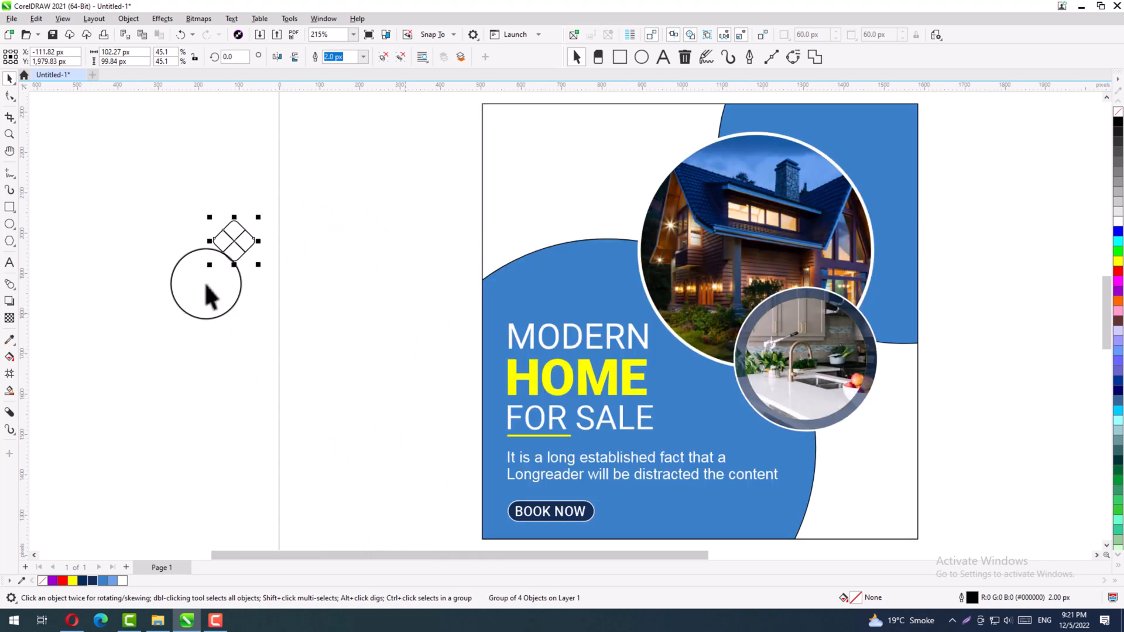
Place the grouped diamond logo in the white upper-left corner of the design
{"action": "left_click_drag", "start_coordinate": [234, 243], "coordinate": [477, 156]}
{"action": "left_click_drag", "start_coordinate": [520, 155], "coordinate": [524, 152]}
{"action": "left_click", "coordinate": [343, 176]}
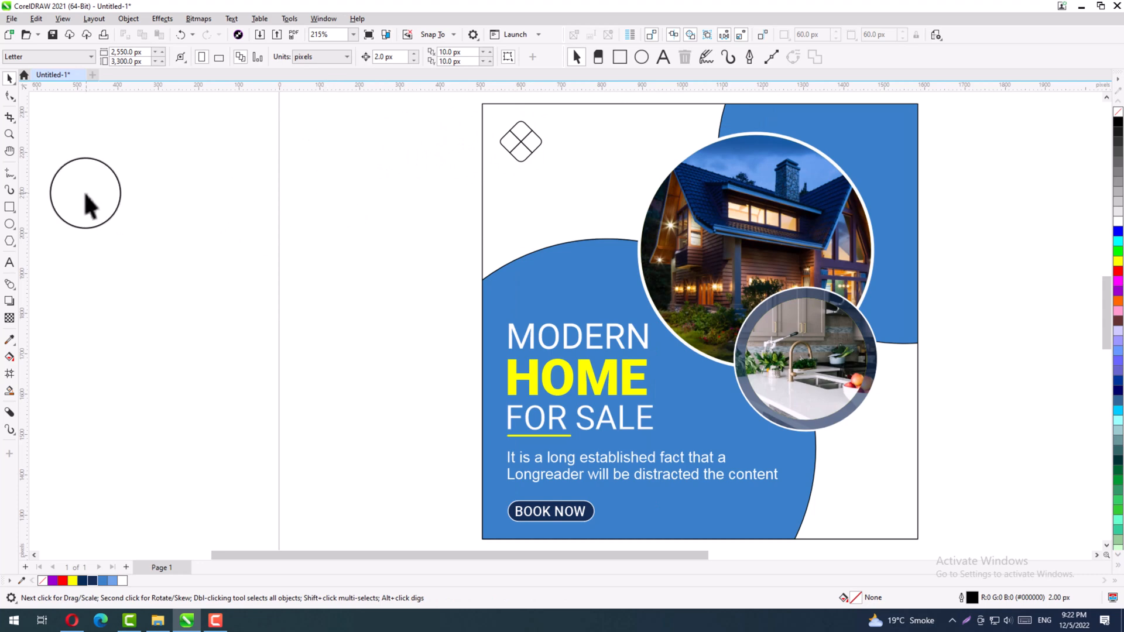
Add the text "MS Care" and place it beside the diamond logo, scaled down to about 14.7 pt
{"action": "left_click", "coordinate": [10, 263]}
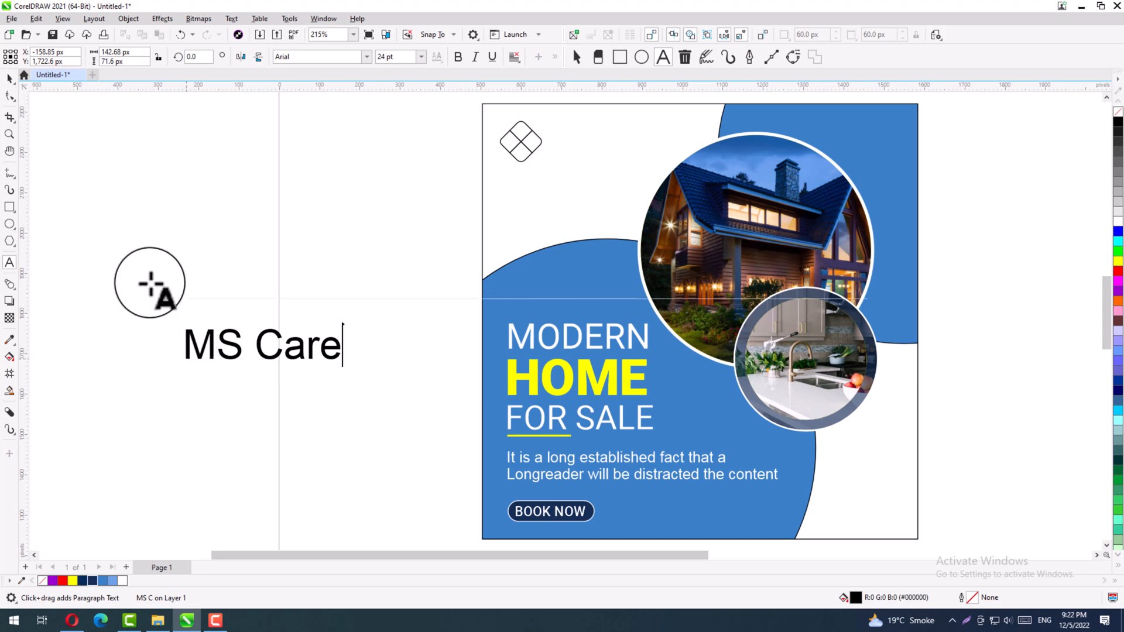
{"action": "left_click", "coordinate": [9, 79]}
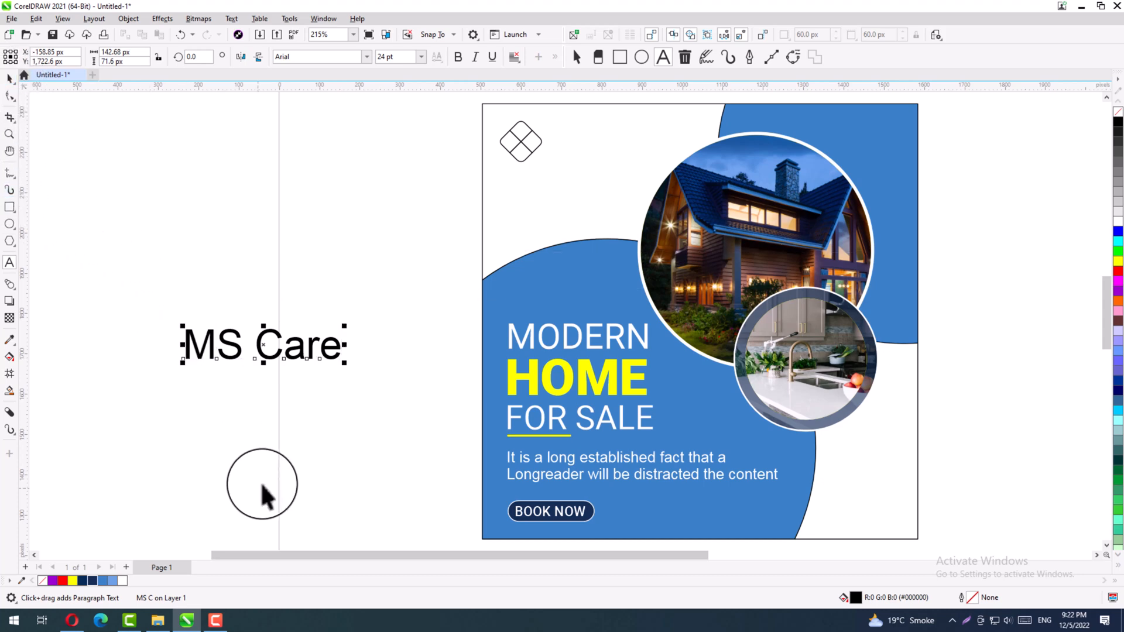
{"action": "left_click", "coordinate": [311, 362]}
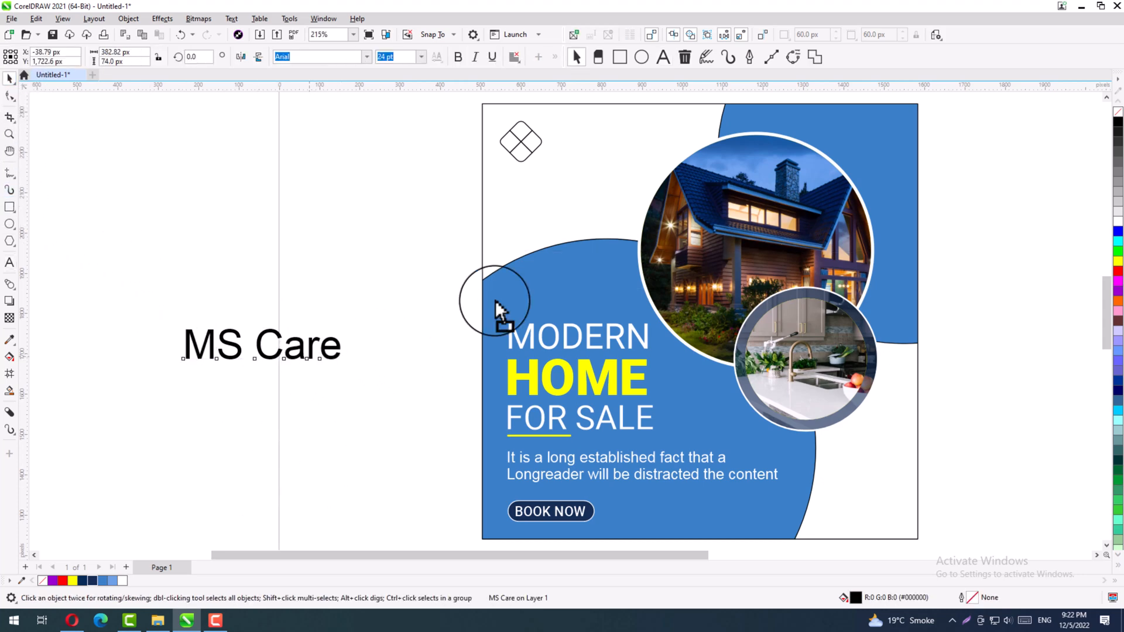
{"action": "left_click_drag", "start_coordinate": [494, 299], "coordinate": [599, 154]}
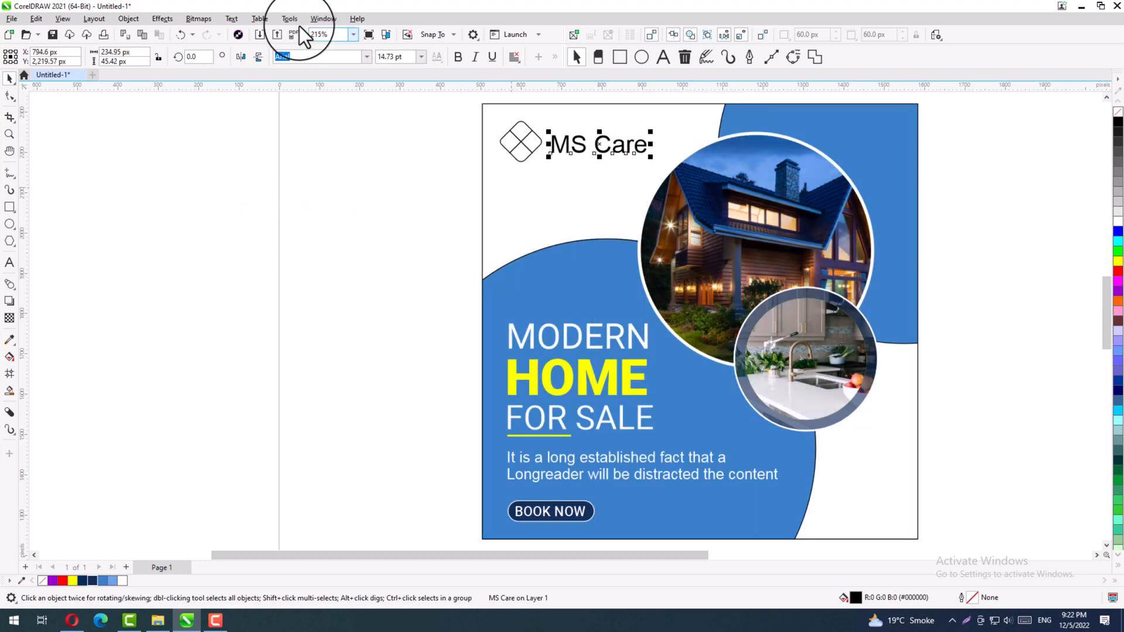
Set the "MS Care" text in Roboto Medium and fill it with navy (#132D55)
{"action": "left_click", "coordinate": [363, 53]}
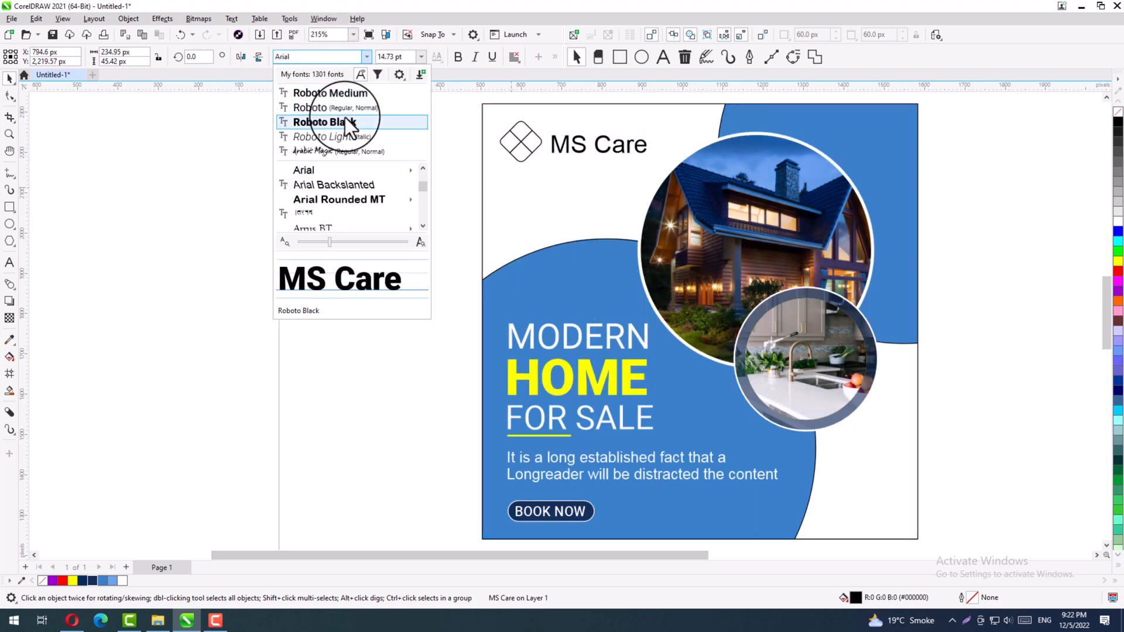
{"action": "key", "text": "Escape"}
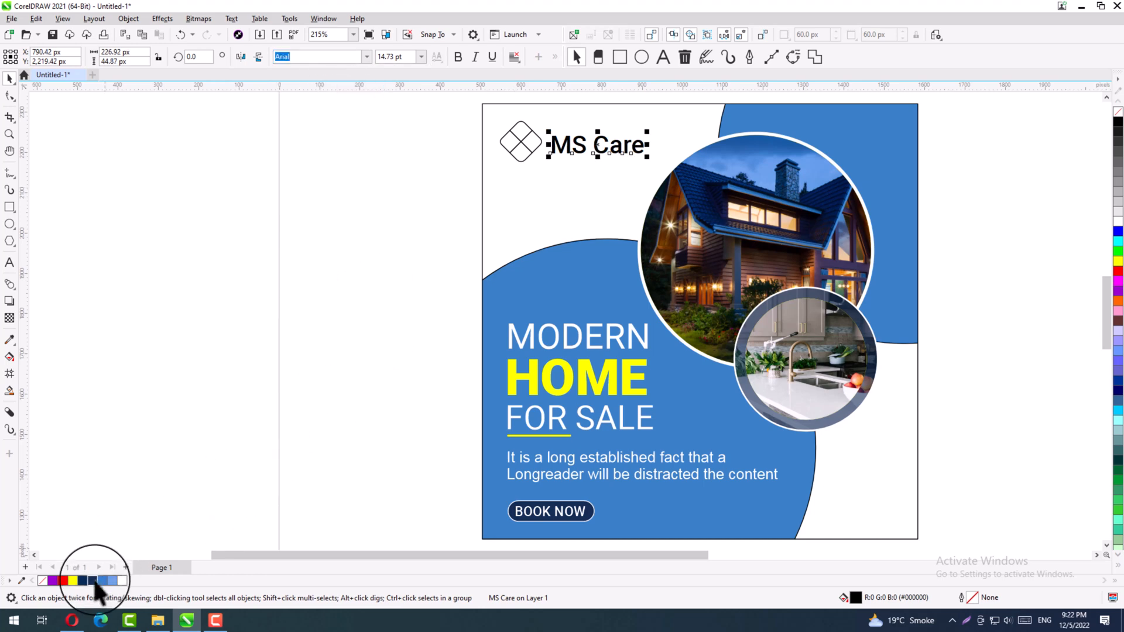
{"action": "left_click", "coordinate": [92, 580]}
Fill the diamond logo with light blue (#6CA2EA) and make its outline white
{"action": "left_click", "coordinate": [531, 154]}
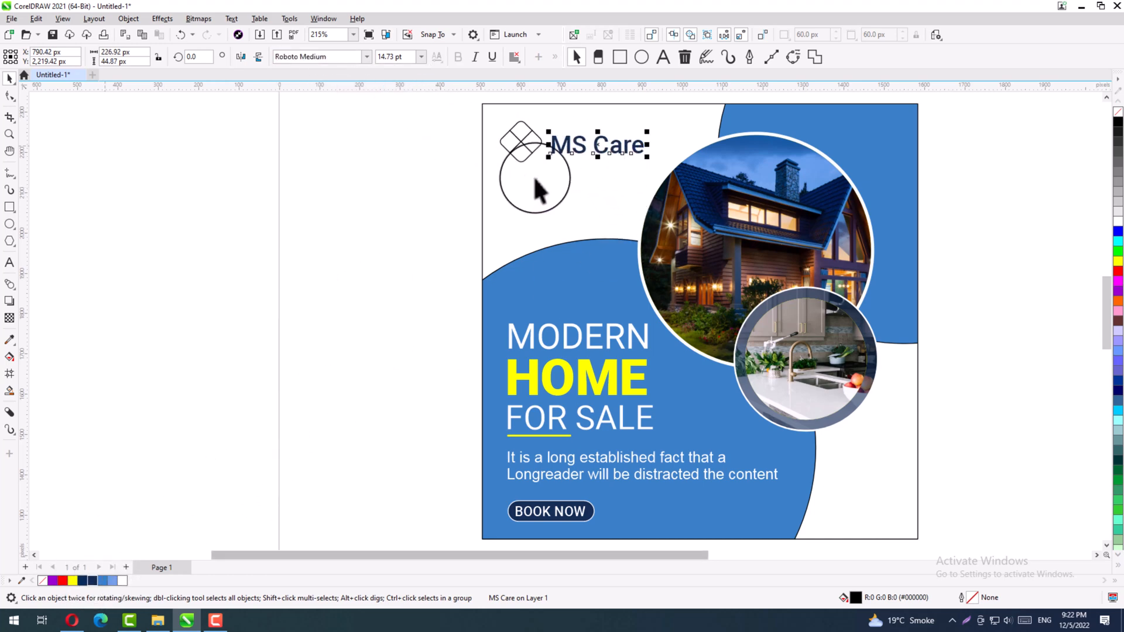
{"action": "left_click", "coordinate": [111, 580]}
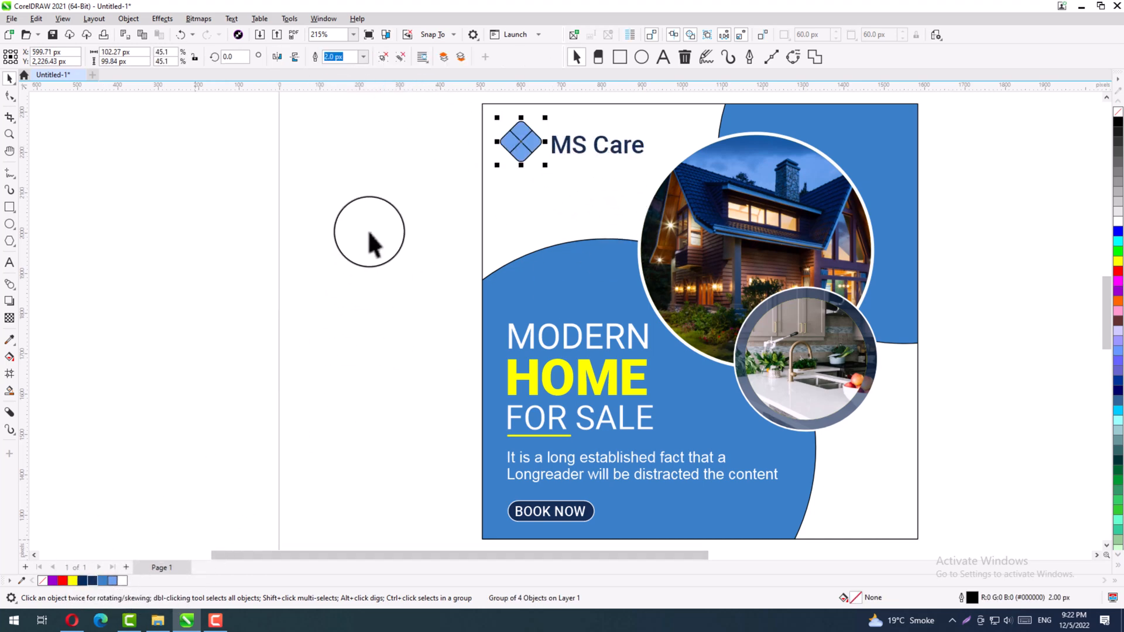
{"action": "right_click", "coordinate": [122, 582]}
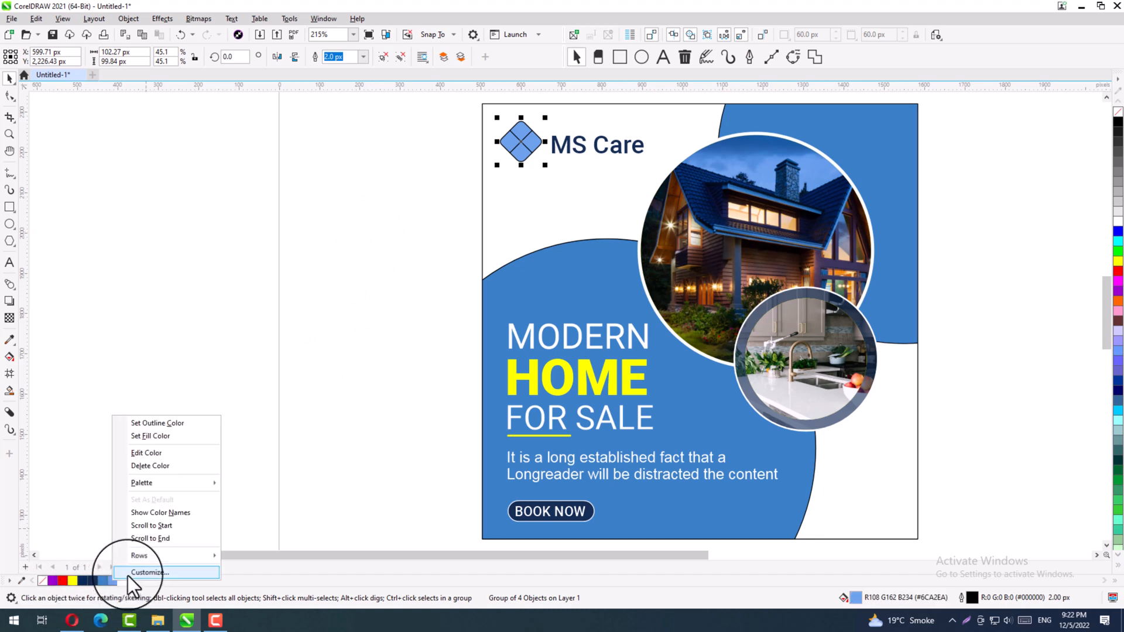
{"action": "left_click", "coordinate": [297, 379]}
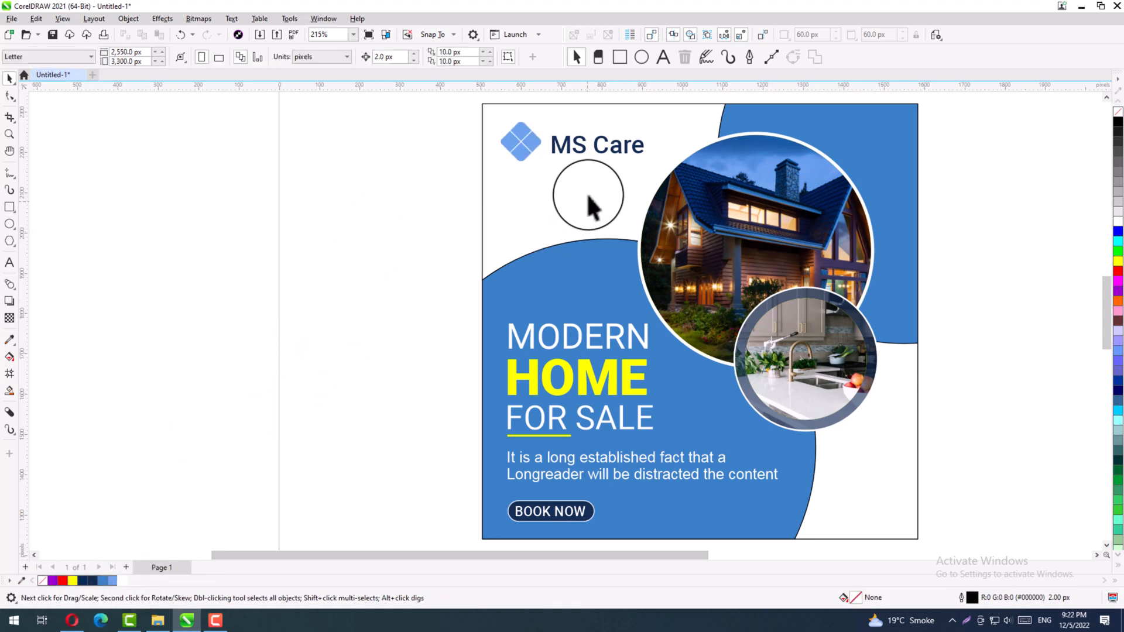
Align the "MS Care" text with the diamond logo on their horizontal centre line
{"action": "left_click", "coordinate": [568, 153]}
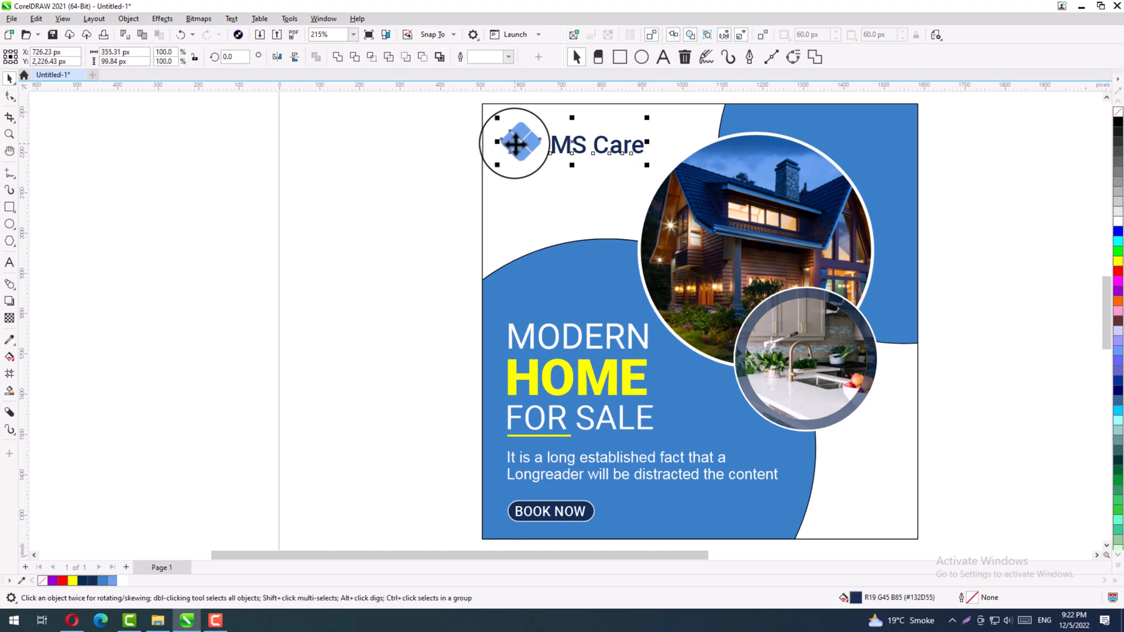
{"action": "key", "text": "e"}
{"action": "left_click", "coordinate": [384, 176]}
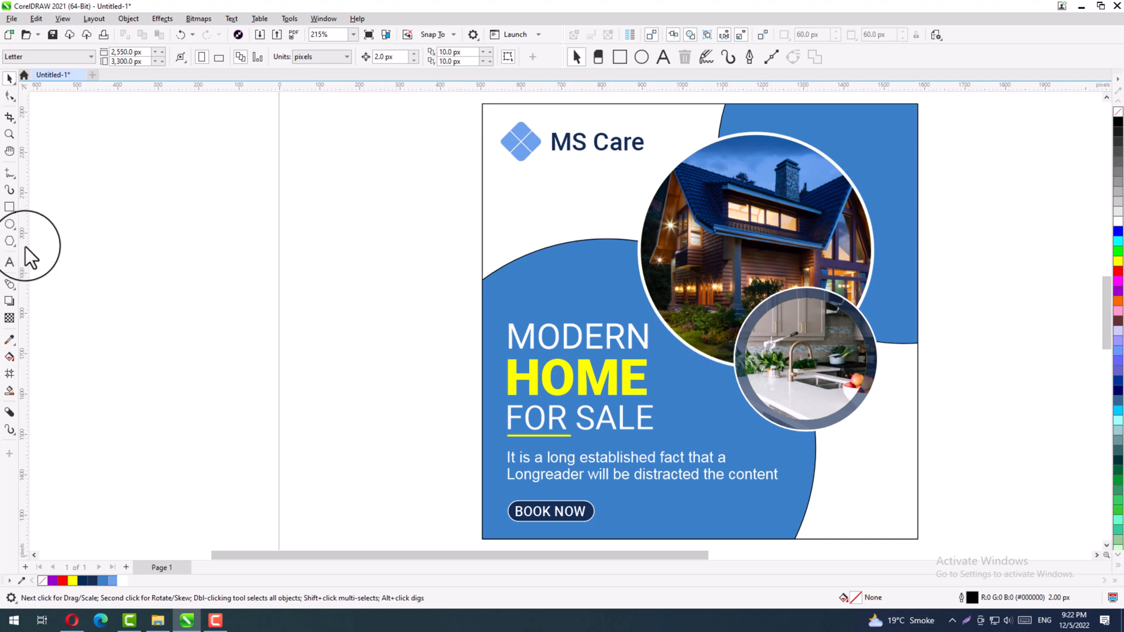
Draw a circle of about 105 × 105 px on the empty area to the left of the design and fill it with light blue (#6CA2EA)
{"action": "left_click", "coordinate": [8, 227]}
{"action": "left_click_drag", "start_coordinate": [175, 289], "coordinate": [216, 332]}
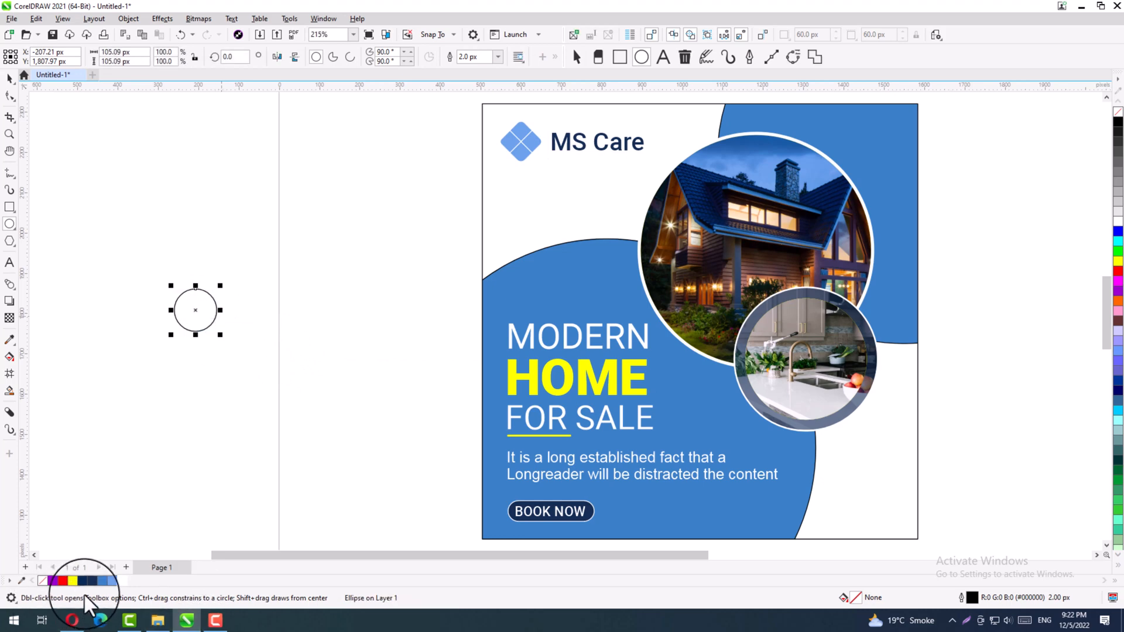
{"action": "left_click", "coordinate": [92, 581]}
{"action": "left_click", "coordinate": [101, 581]}
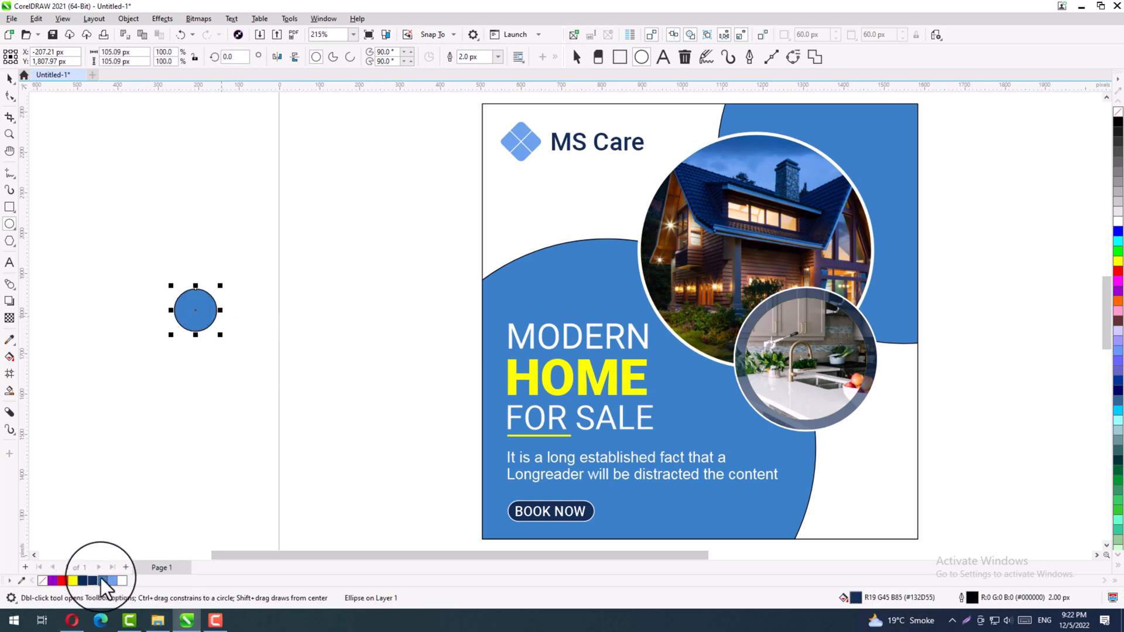
{"action": "left_click", "coordinate": [9, 77]}
{"action": "left_click", "coordinate": [112, 581]}
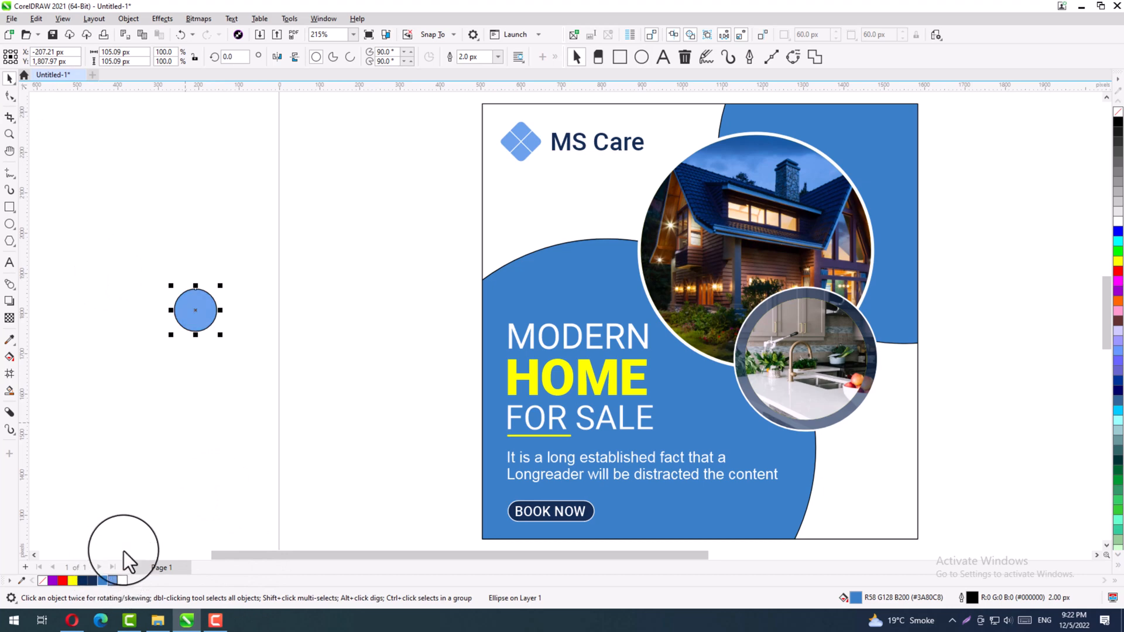
Remove the light blue circle's outline, scale it to about 61 × 61 px, and place copies beside "MS Care", below the logo and below the kitchen photo
{"action": "right_click", "coordinate": [1120, 120]}
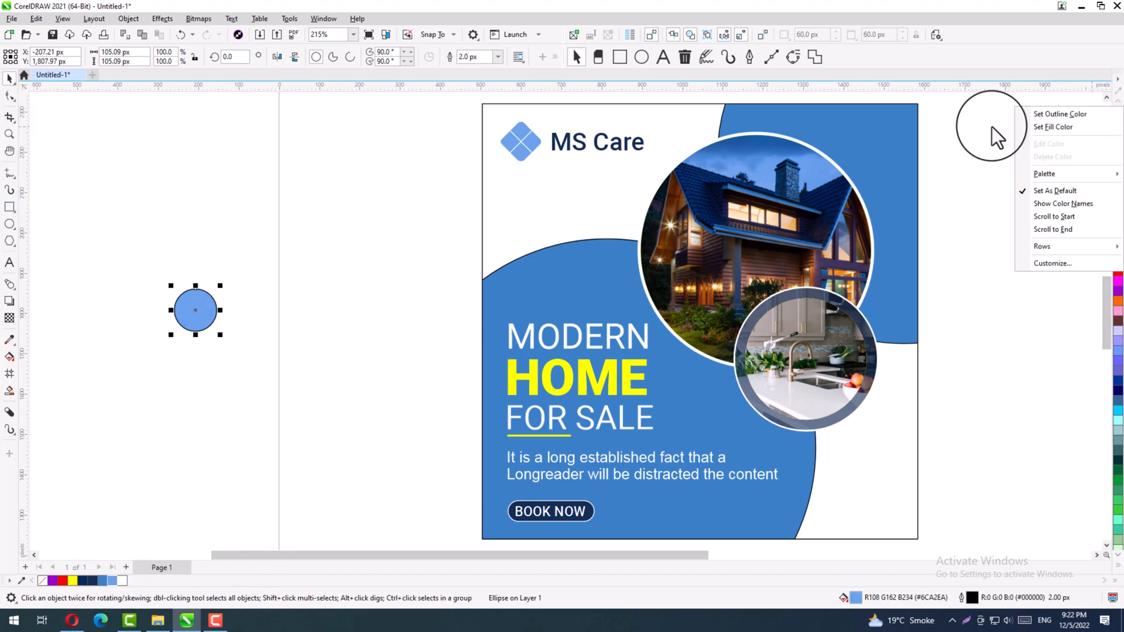
{"action": "left_click", "coordinate": [1048, 113]}
{"action": "left_click_drag", "start_coordinate": [220, 334], "coordinate": [841, 466]}
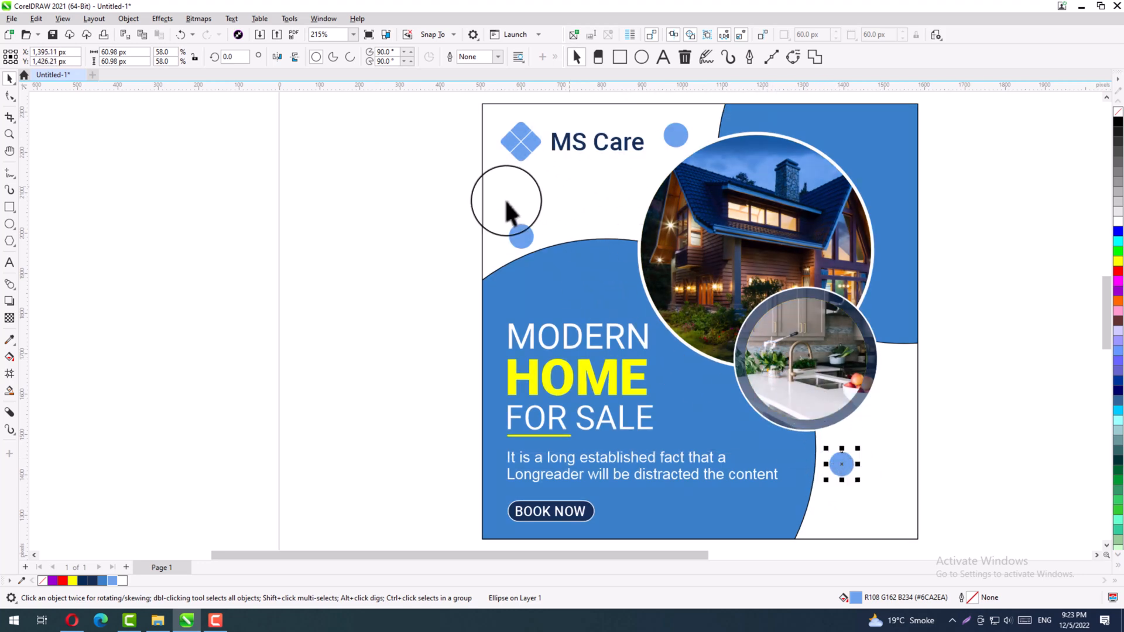
{"action": "left_click", "coordinate": [371, 234]}
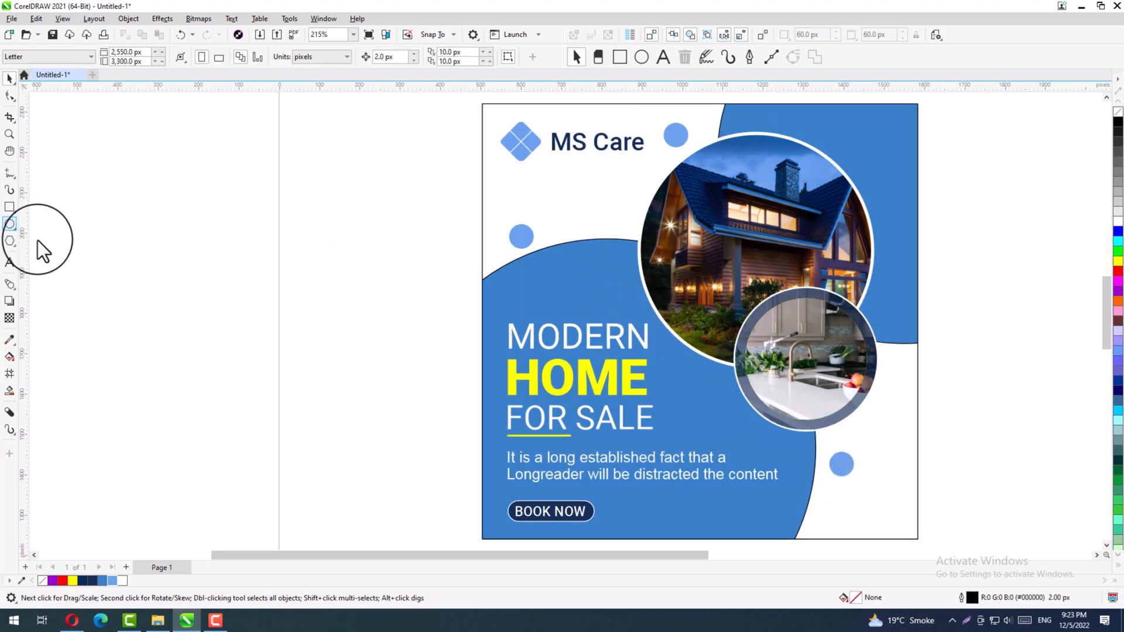
Draw a near-circular ellipse on the empty area beside the design and scale it to about 292 × 280 px
{"action": "left_click", "coordinate": [10, 224]}
{"action": "left_click_drag", "start_coordinate": [198, 264], "coordinate": [358, 413]}
{"action": "key", "text": "ctrl+shift"}
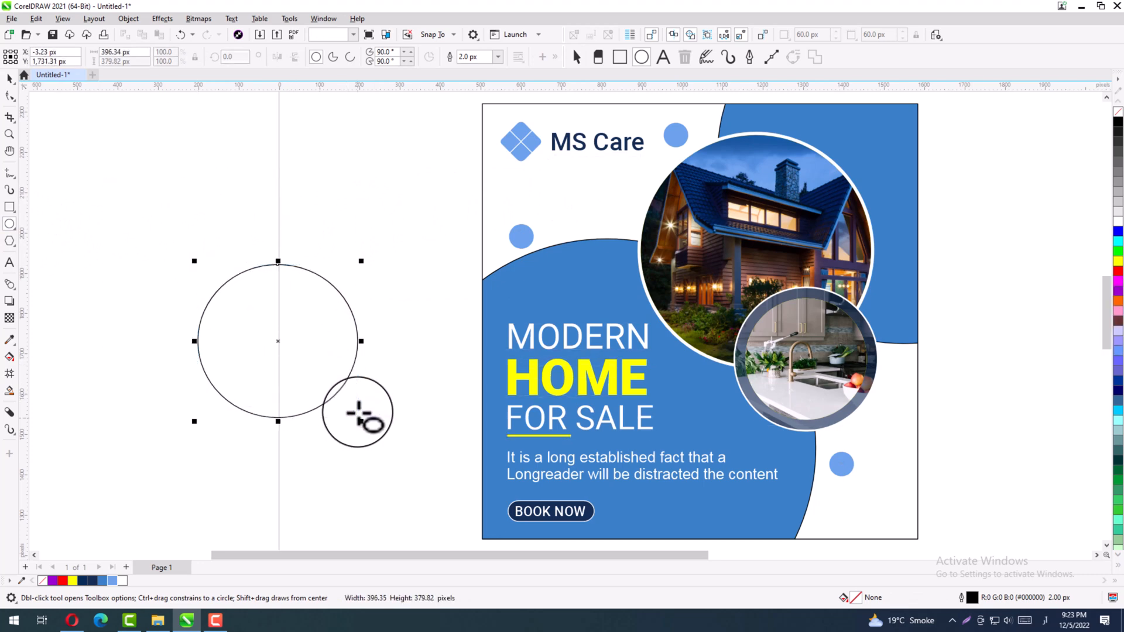
{"action": "left_click", "coordinate": [9, 77]}
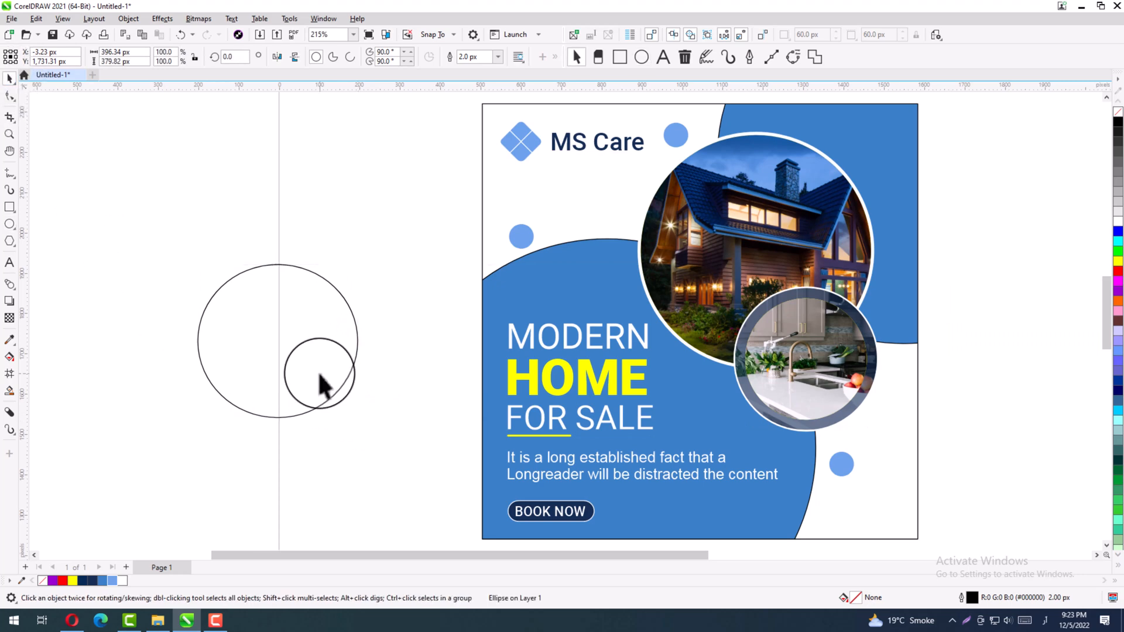
{"action": "left_click_drag", "start_coordinate": [364, 422], "coordinate": [199, 304]}
{"action": "key", "text": "F2"}
{"action": "left_click_drag", "start_coordinate": [329, 166], "coordinate": [105, 567]}
{"action": "left_click", "coordinate": [199, 434]}
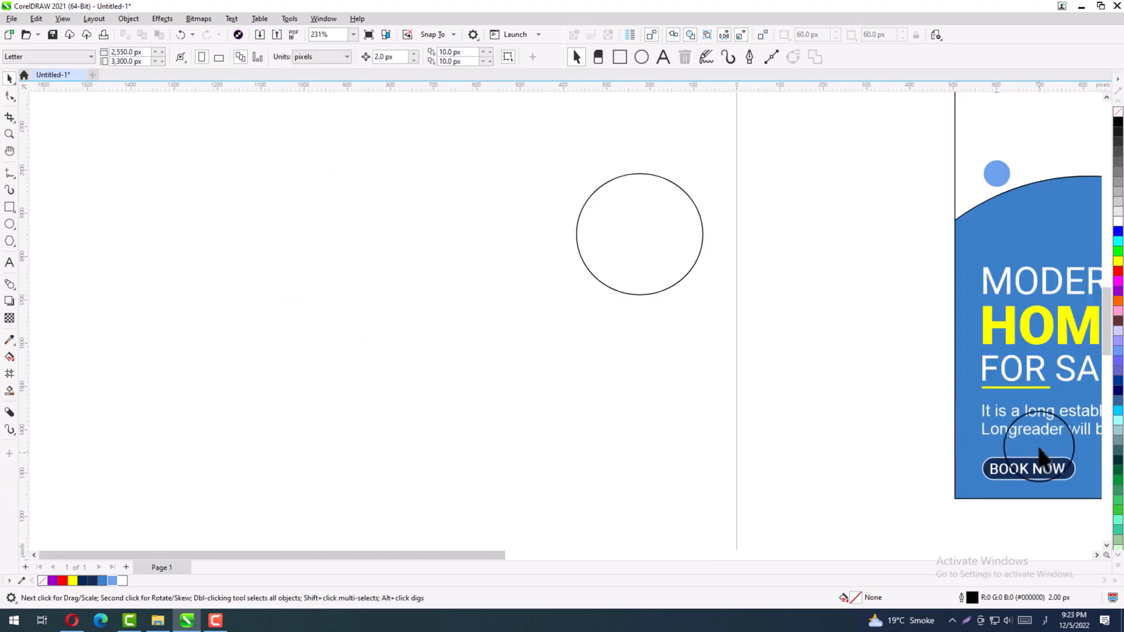
{"action": "left_click_drag", "start_coordinate": [1021, 430], "coordinate": [456, 322]}
{"action": "left_click", "coordinate": [1118, 122]}
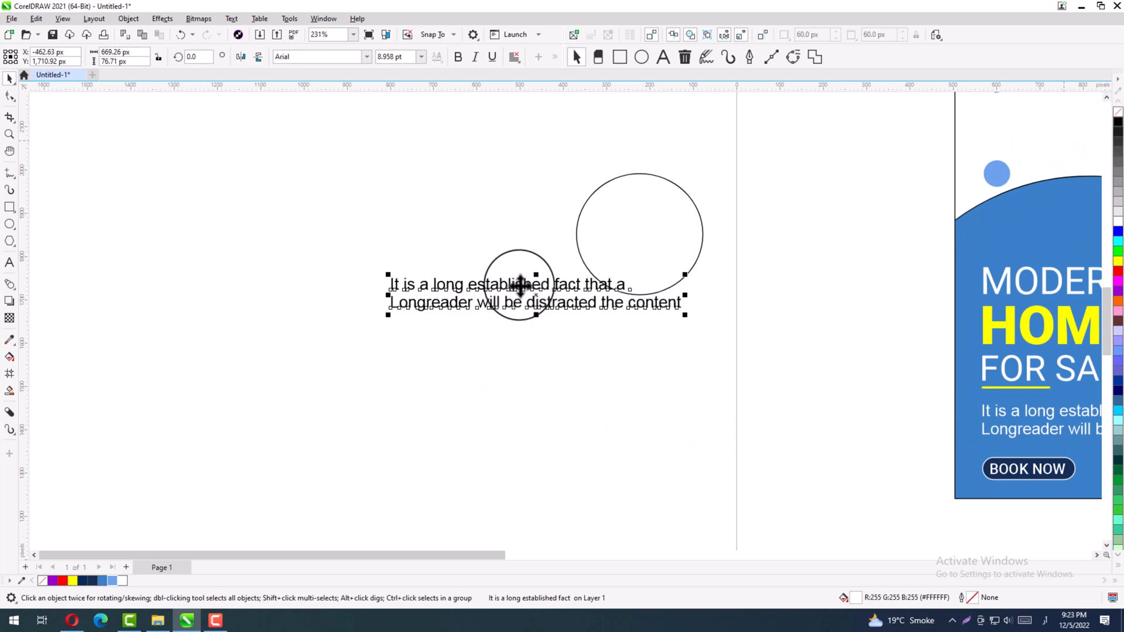
{"action": "left_click", "coordinate": [526, 284]}
{"action": "double_click", "coordinate": [527, 284]}
{"action": "key", "text": "ctrl+a"}
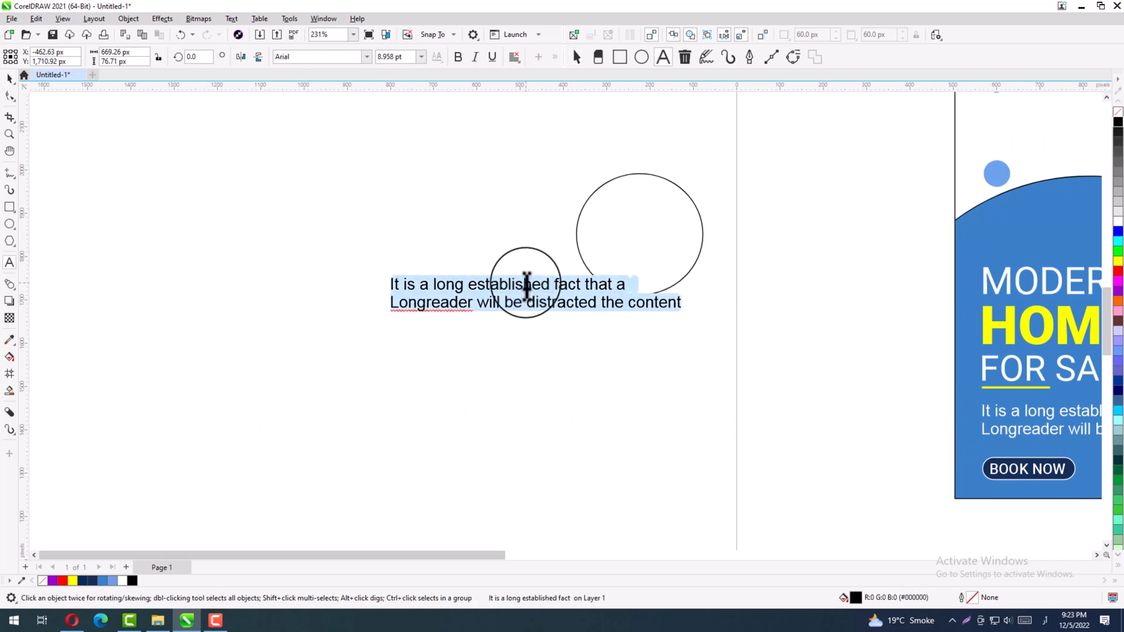
{"action": "type", "text": "□□□□□□□□"}
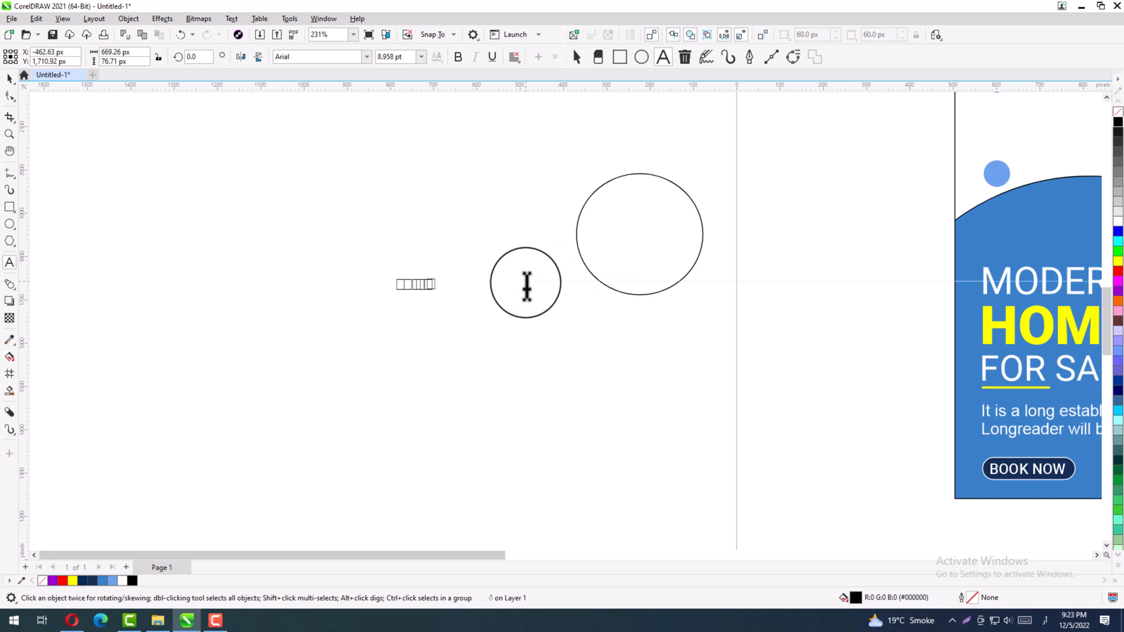
{"action": "key", "text": "Escape"}
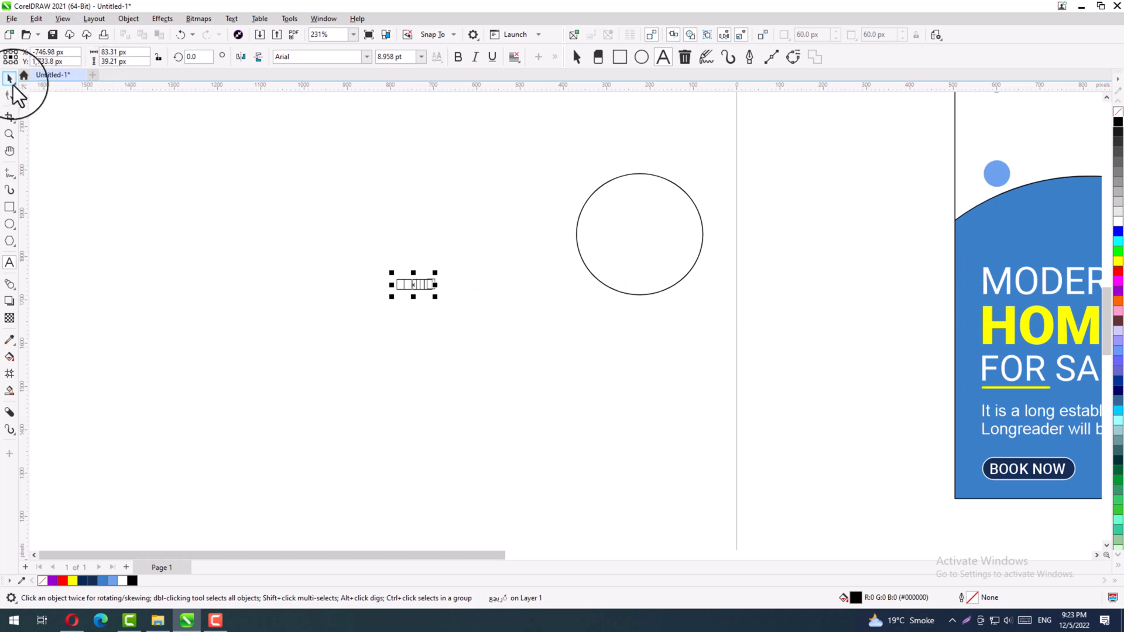
{"action": "key", "text": "Delete"}
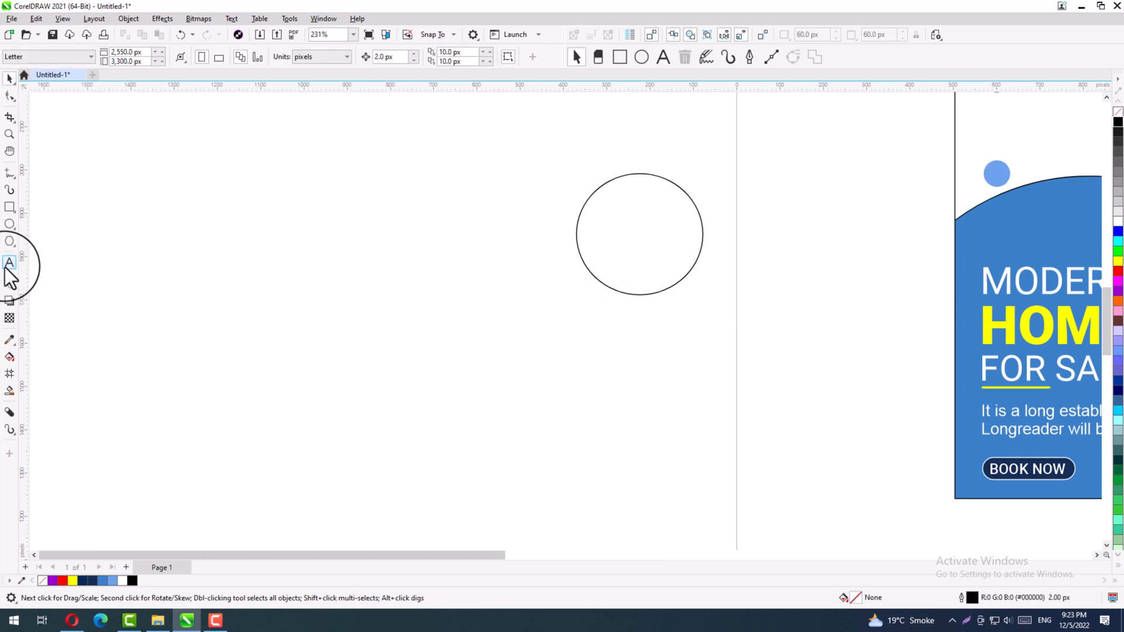
Add separate text lines reading "Price", "Starts From" and "$1,5000" on the empty area beside the ellipse
{"action": "left_click", "coordinate": [8, 264]}
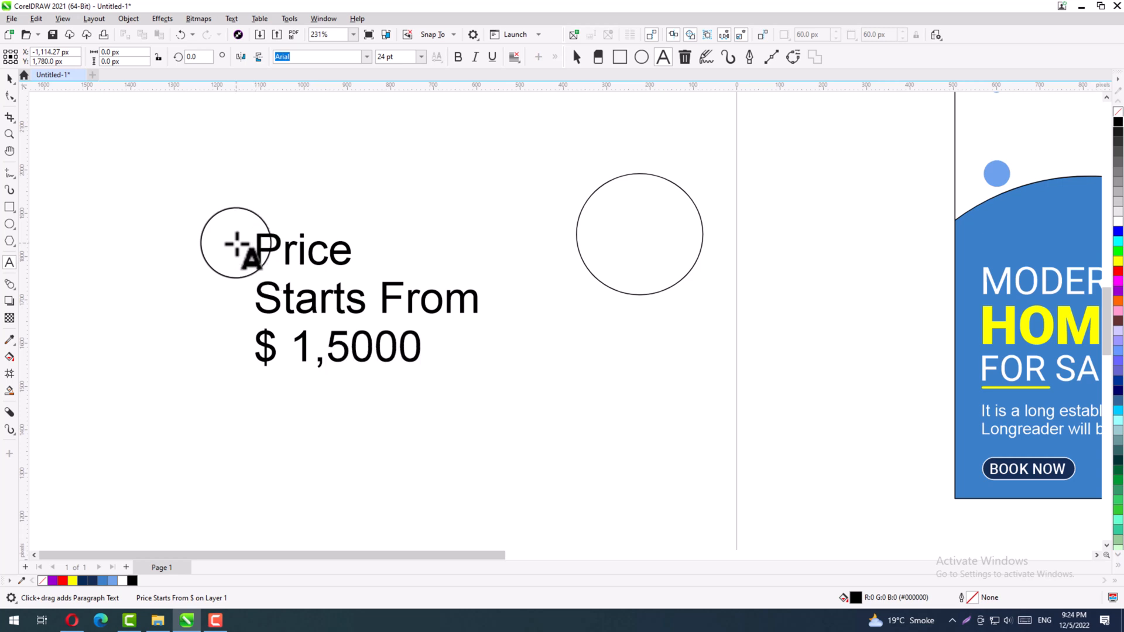
{"action": "left_click", "coordinate": [292, 347]}
{"action": "key", "text": "BackSpace"}
{"action": "left_click", "coordinate": [10, 80]}
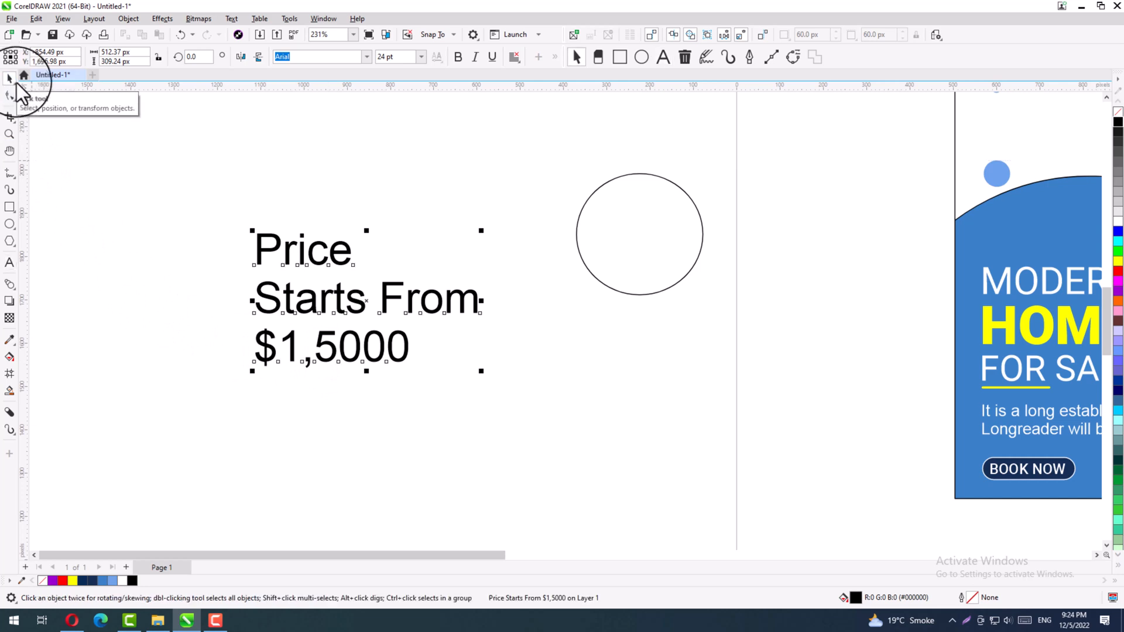
Convert the "Price" and "Starts From" text lines to uppercase
{"action": "left_click_drag", "start_coordinate": [193, 200], "coordinate": [481, 275]}
{"action": "left_click_drag", "start_coordinate": [513, 183], "coordinate": [206, 330]}
{"action": "left_click", "coordinate": [231, 19]}
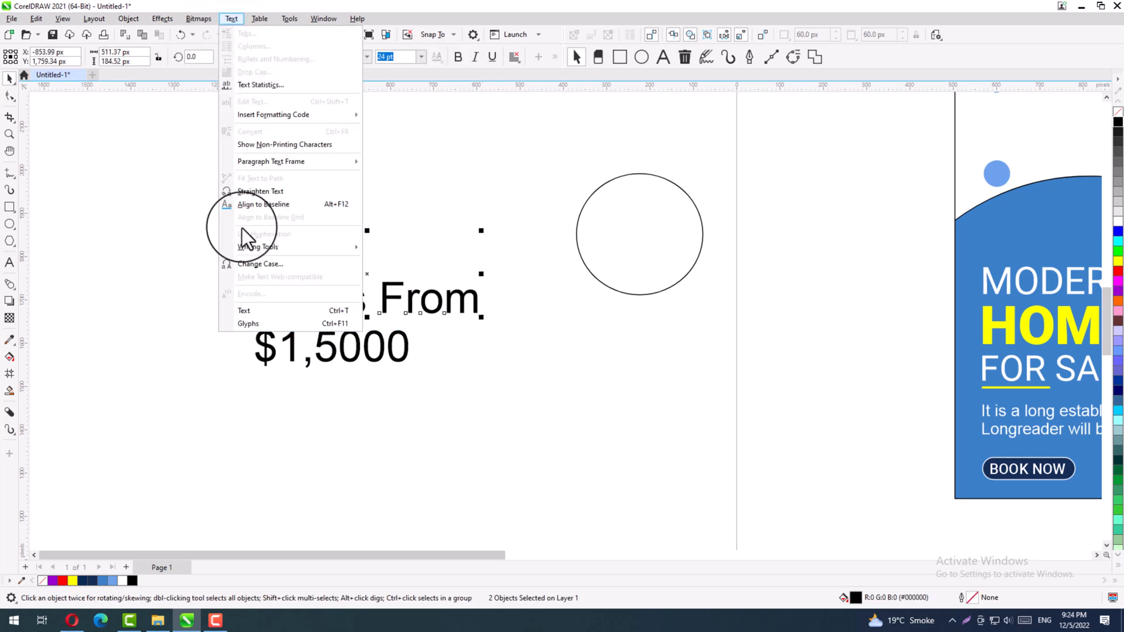
{"action": "left_click", "coordinate": [282, 266]}
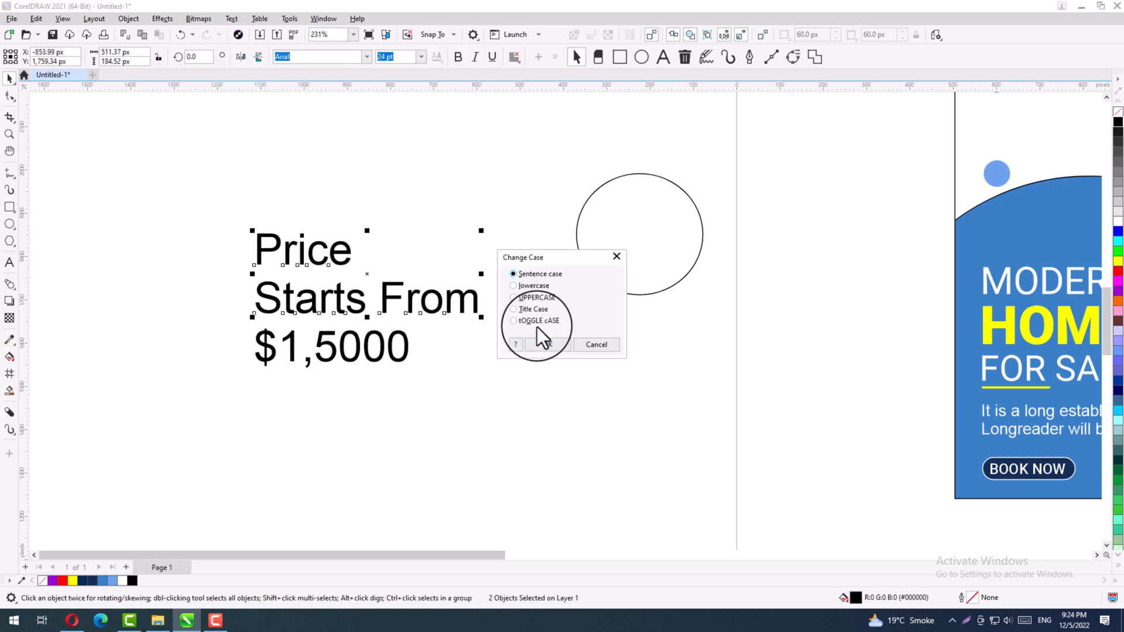
{"action": "left_click", "coordinate": [535, 297]}
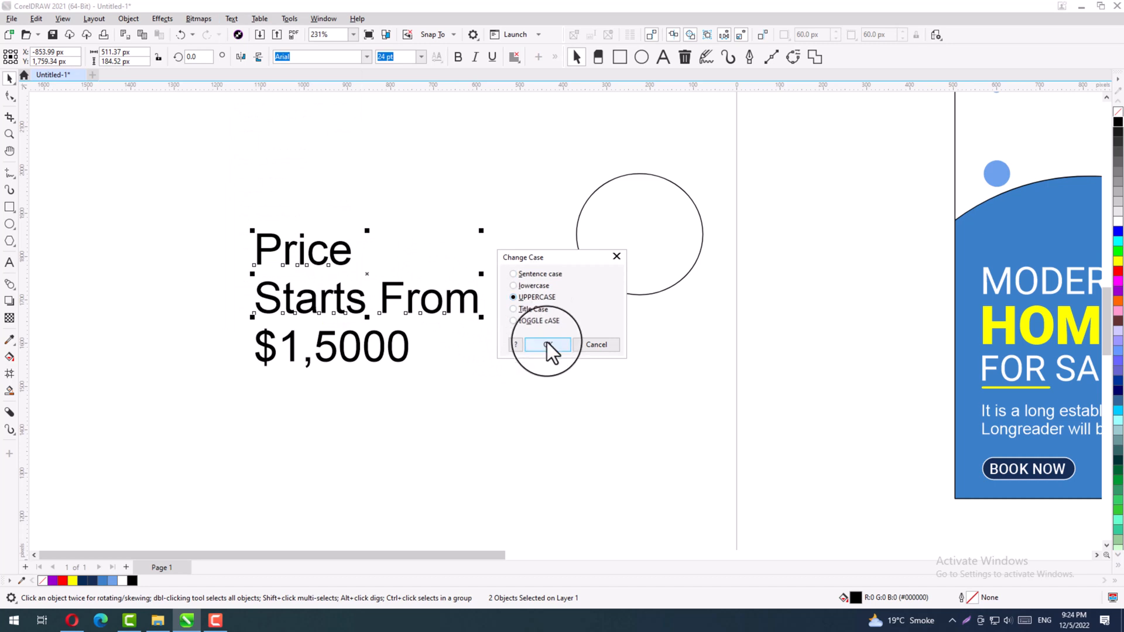
{"action": "left_click", "coordinate": [547, 344]}
Set the "PRICE" and "STARTS FROM" lines in Roboto and scale them down to about 15.4 pt
{"action": "left_click_drag", "start_coordinate": [165, 183], "coordinate": [564, 313]}
{"action": "left_click", "coordinate": [366, 57]}
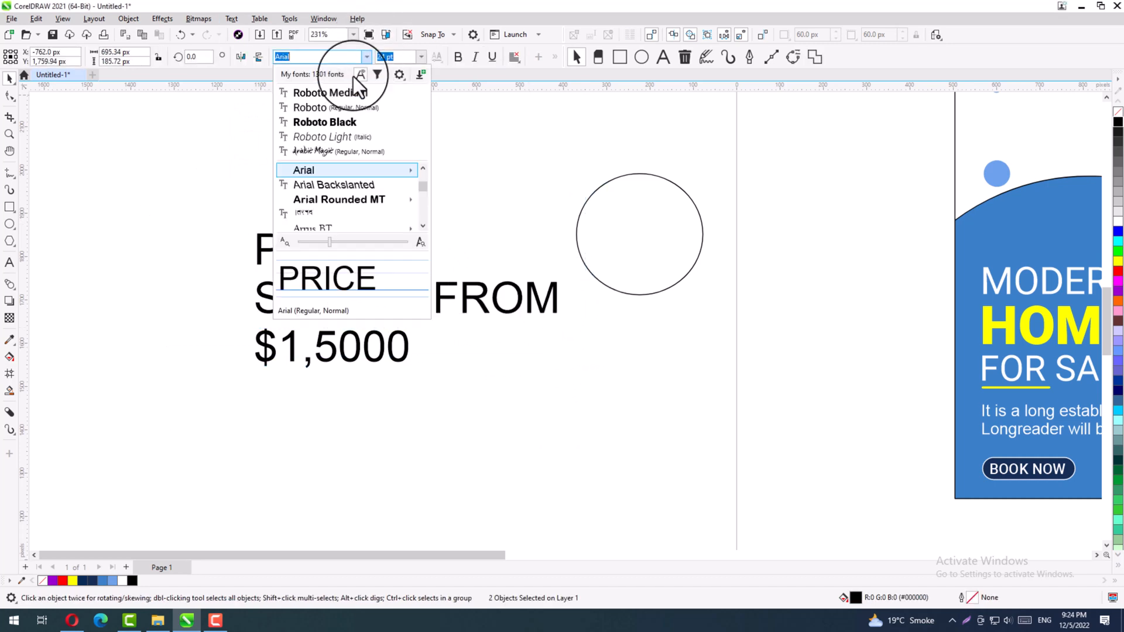
{"action": "left_click", "coordinate": [339, 108]}
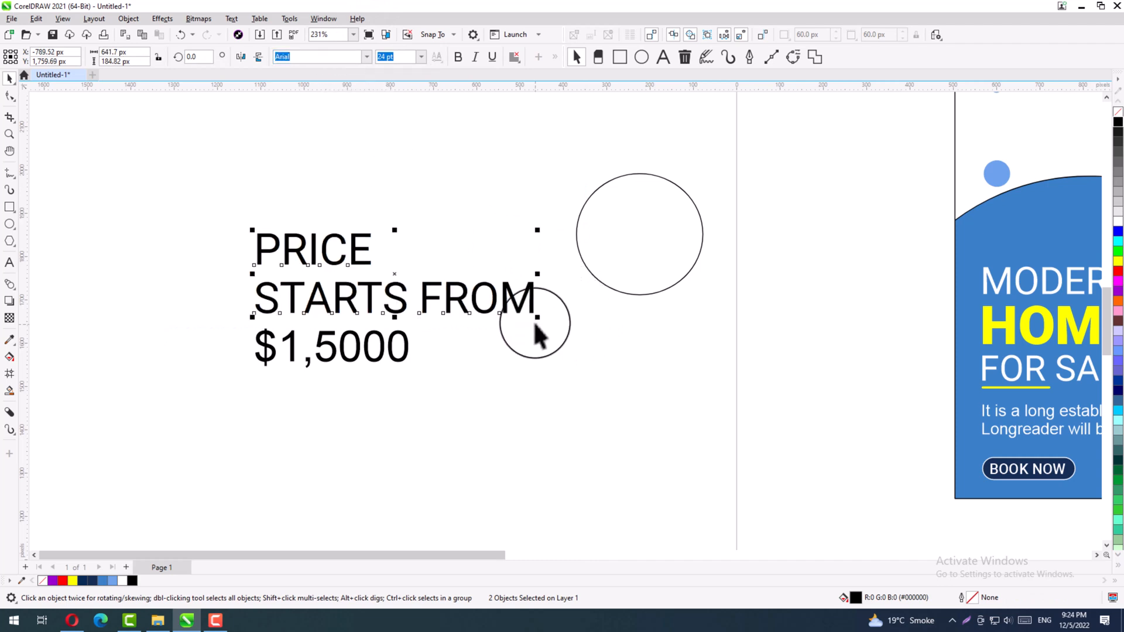
{"action": "left_click_drag", "start_coordinate": [534, 327], "coordinate": [483, 315]}
Stack "PRICE", "STARTS FROM" scaled to about 8.2 pt and "$1,5000" scaled to about 13.6 pt inside the ellipse
{"action": "left_click", "coordinate": [359, 264]}
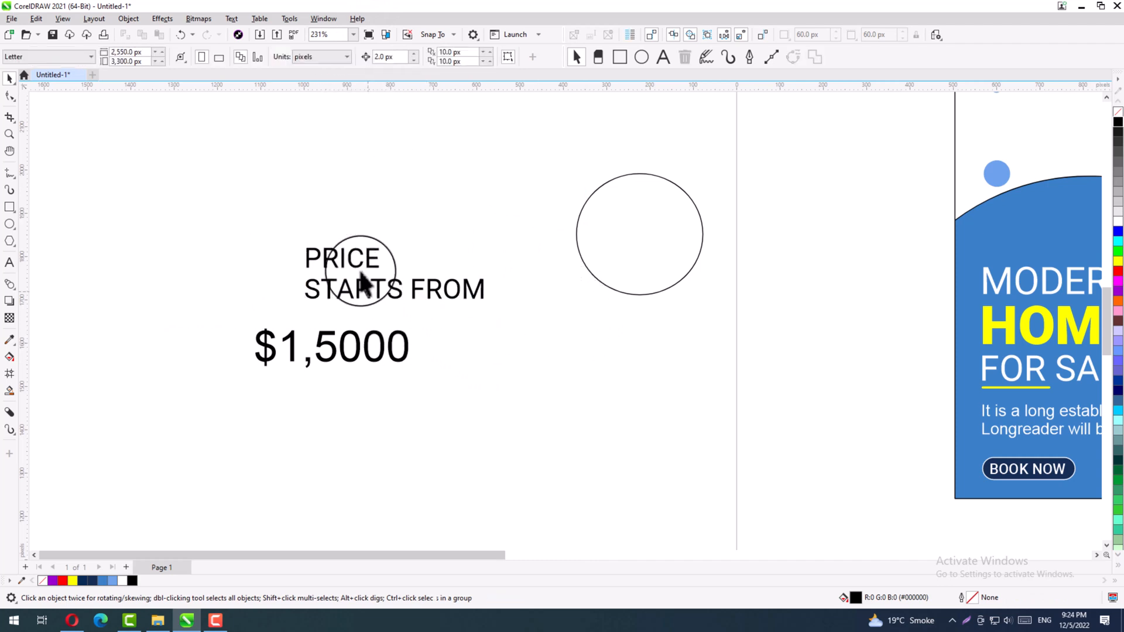
{"action": "left_click_drag", "start_coordinate": [542, 263], "coordinate": [652, 222]}
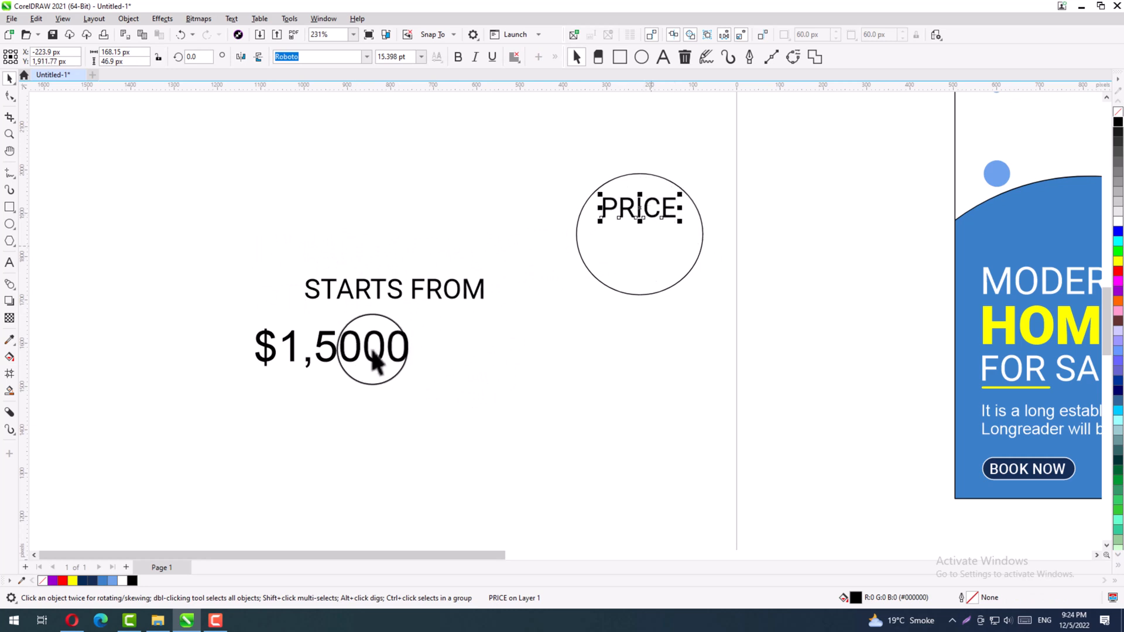
{"action": "left_click", "coordinate": [448, 300]}
{"action": "left_click_drag", "start_coordinate": [488, 280], "coordinate": [640, 233]}
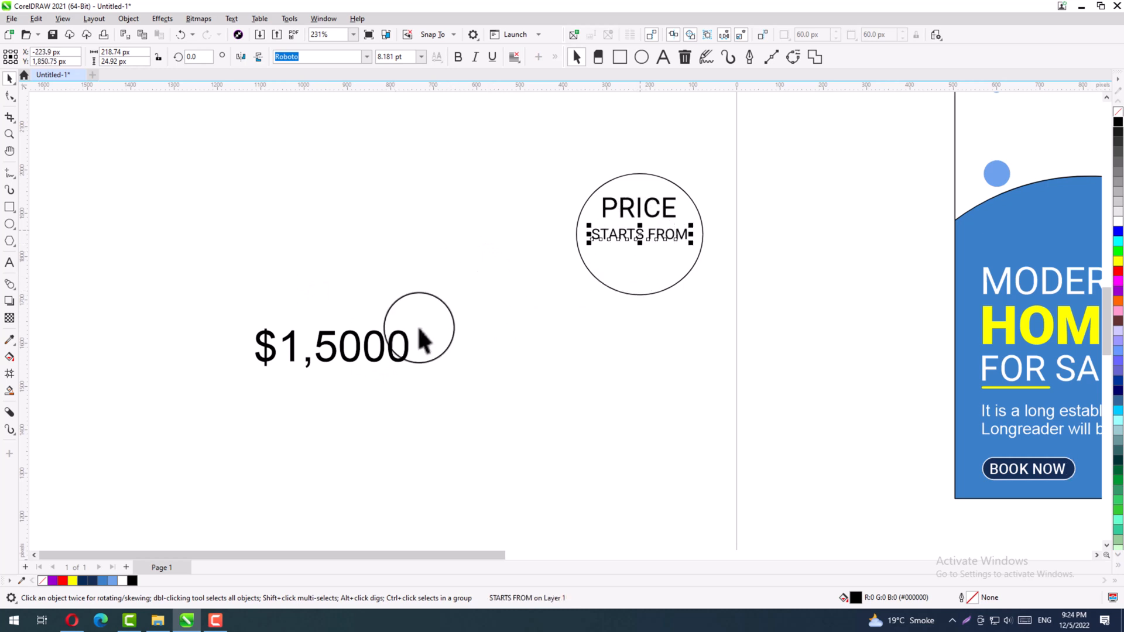
{"action": "left_click", "coordinate": [410, 350]}
{"action": "left_click_drag", "start_coordinate": [413, 373], "coordinate": [646, 267]}
{"action": "left_click_drag", "start_coordinate": [755, 158], "coordinate": [519, 339]}
{"action": "left_click_drag", "start_coordinate": [716, 405], "coordinate": [682, 399]}
{"action": "left_click_drag", "start_coordinate": [620, 382], "coordinate": [619, 368]}
Tighten the letter spacing of the "PRICE", "STARTS FROM" and "$1,5000" lines
{"action": "left_click", "coordinate": [595, 240]}
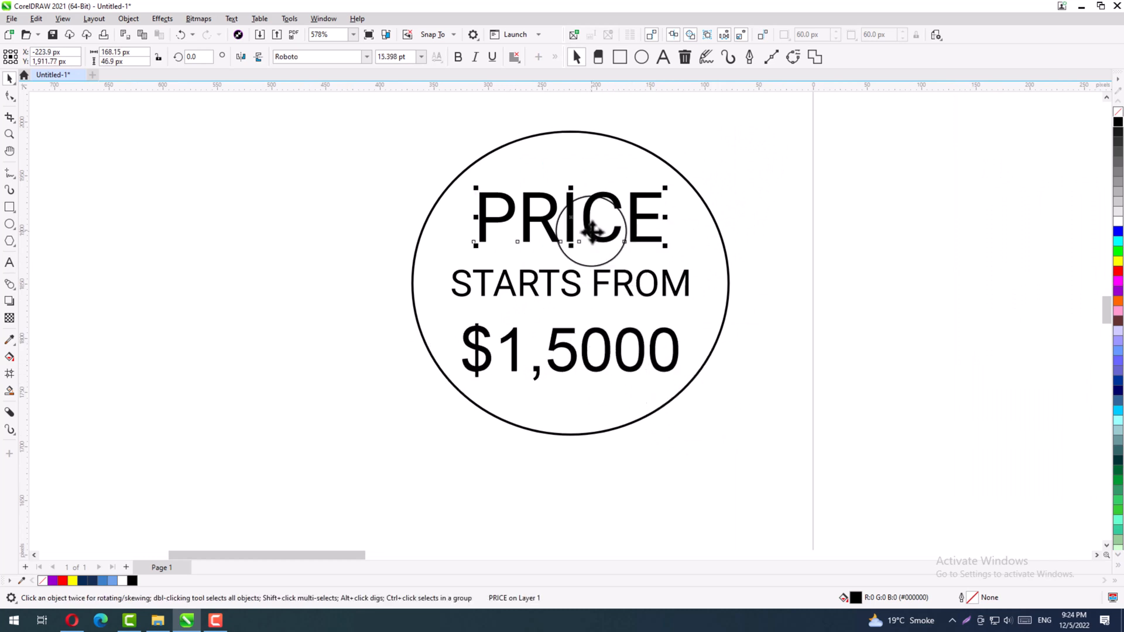
{"action": "left_click", "coordinate": [10, 97]}
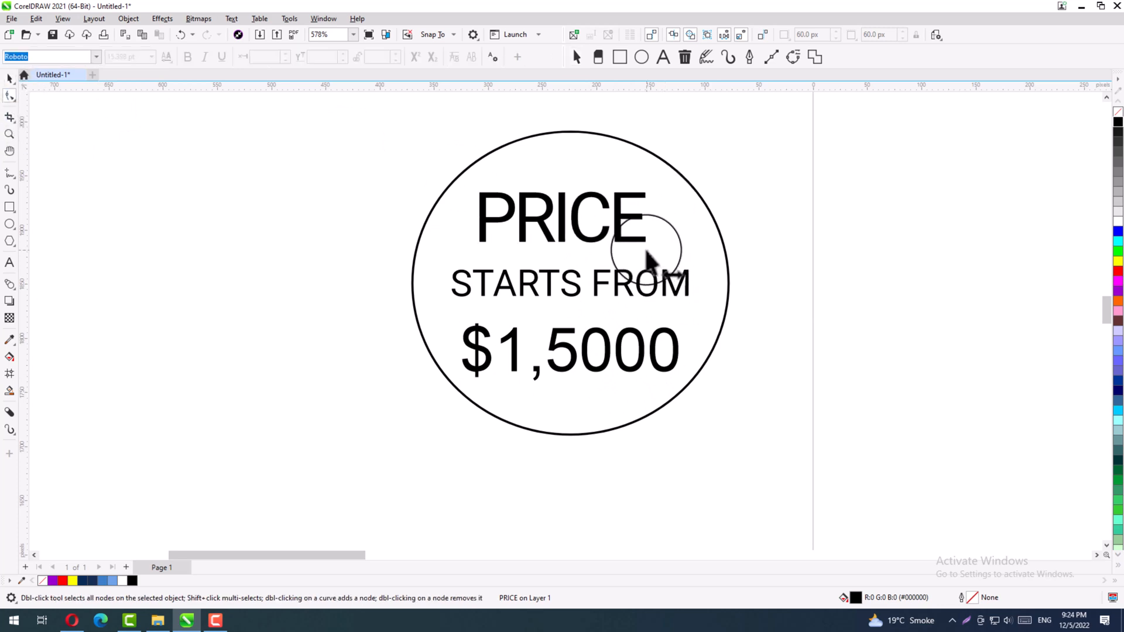
{"action": "left_click", "coordinate": [616, 288]}
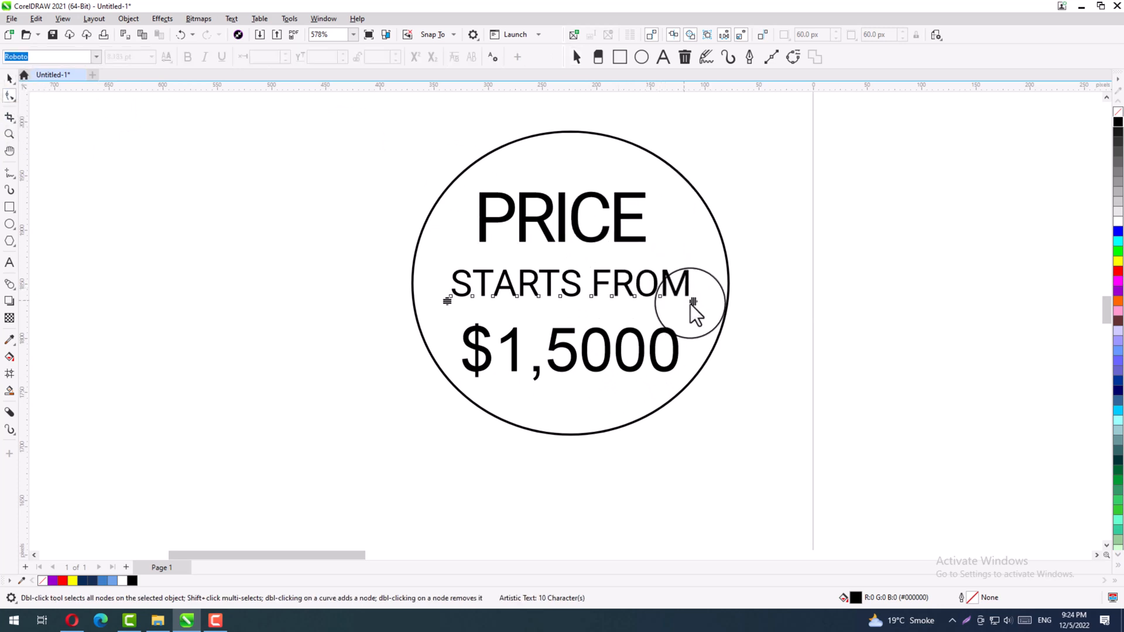
{"action": "left_click_drag", "start_coordinate": [692, 299], "coordinate": [674, 305]}
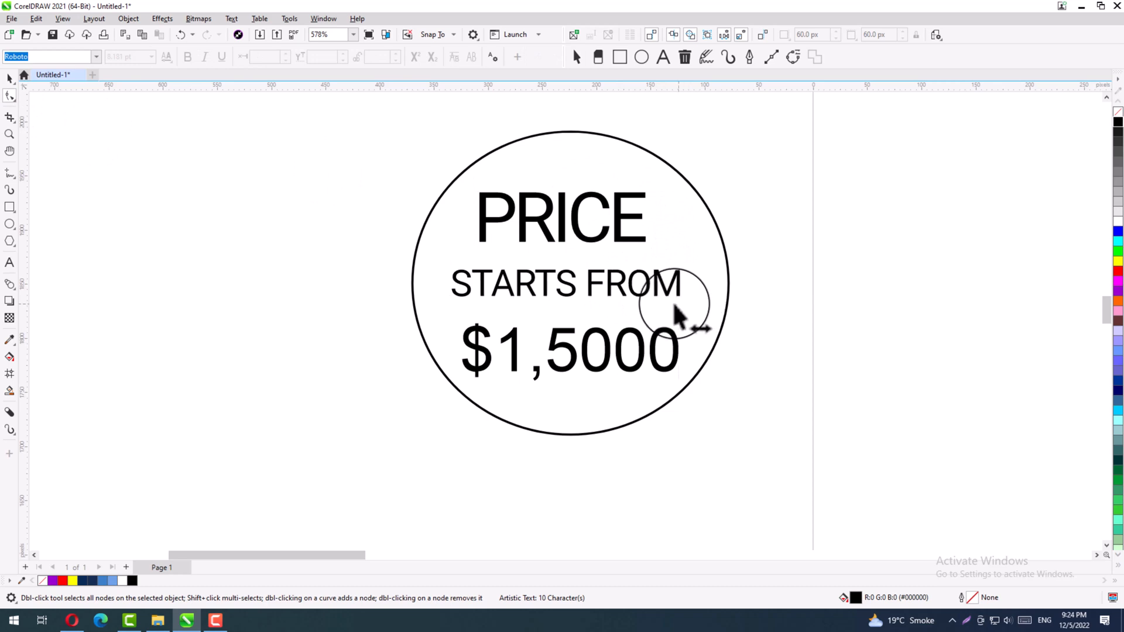
{"action": "left_click", "coordinate": [622, 368]}
{"action": "left_click_drag", "start_coordinate": [685, 389], "coordinate": [673, 394]}
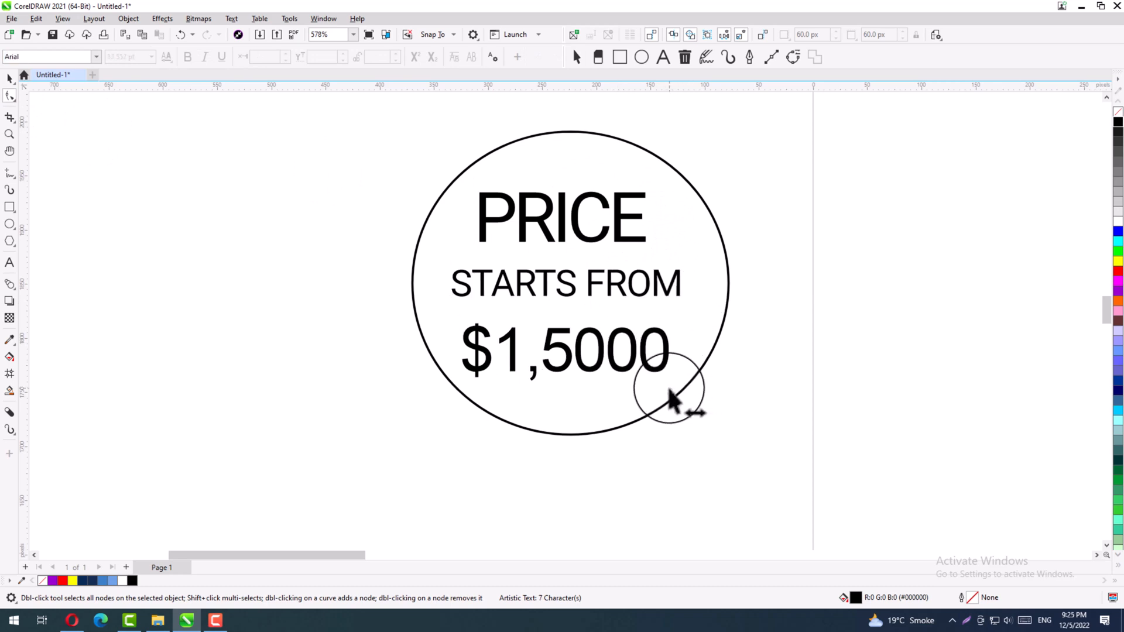
Move "$1,5000" up under "STARTS FROM", widen it to about 211 px, and shift "PRICE" down closer to the other lines
{"action": "left_click", "coordinate": [10, 78]}
{"action": "left_click_drag", "start_coordinate": [557, 350], "coordinate": [547, 331]}
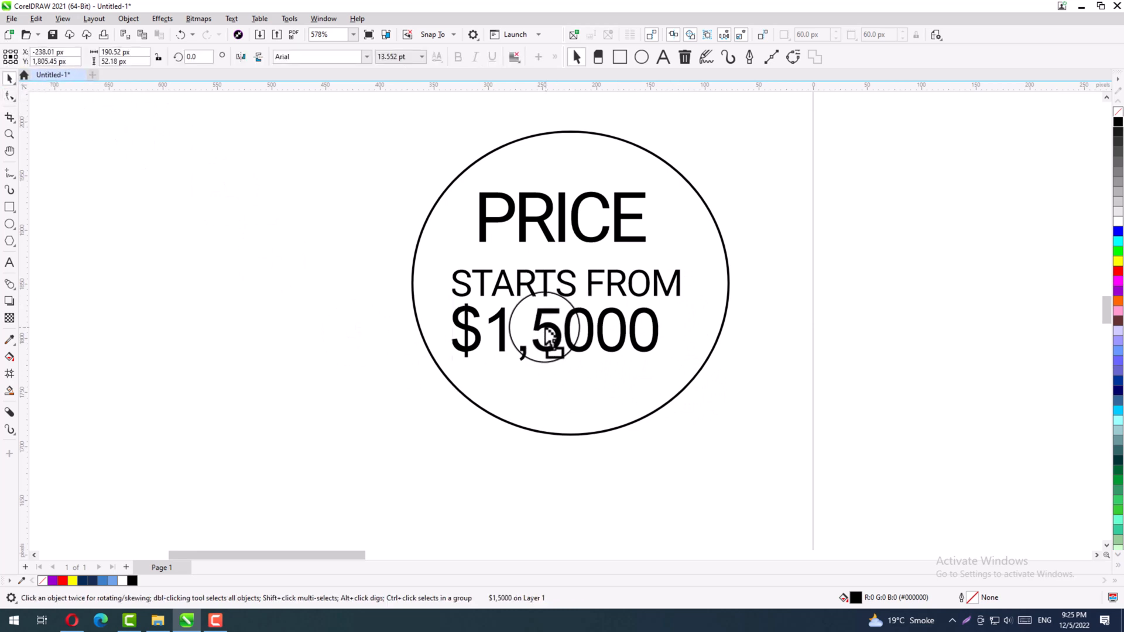
{"action": "left_click_drag", "start_coordinate": [662, 331], "coordinate": [684, 331]}
{"action": "mouse_move", "coordinate": [564, 222]}
{"action": "left_mouse_down"}
{"action": "mouse_move", "coordinate": [578, 238]}
{"action": "mouse_move", "coordinate": [571, 224]}
{"action": "left_mouse_up"}
{"action": "left_click_drag", "start_coordinate": [767, 143], "coordinate": [388, 390]}
Fill the ellipse behind the price text with medium blue (#3A80C8)
{"action": "left_click", "coordinate": [460, 177]}
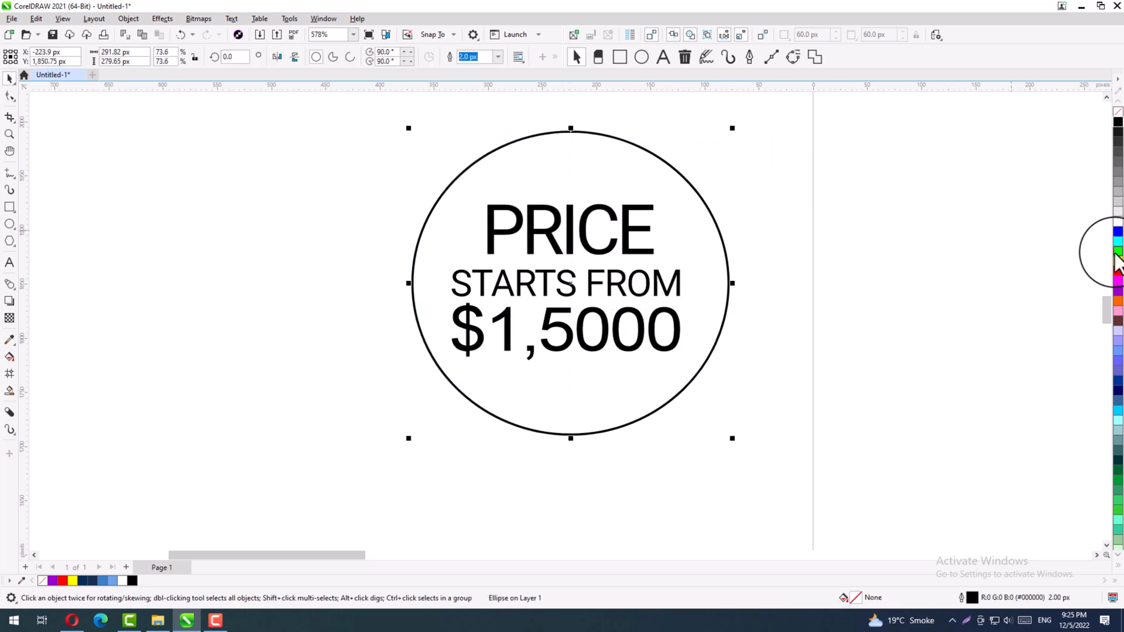
{"action": "left_click", "coordinate": [1117, 223]}
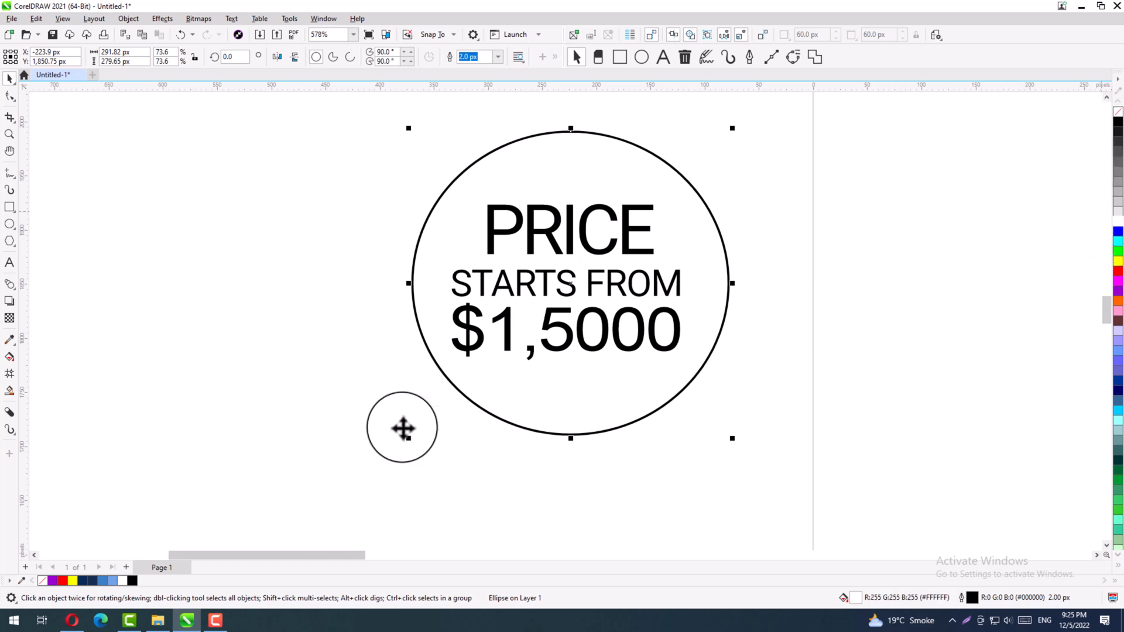
{"action": "right_click", "coordinate": [90, 585]}
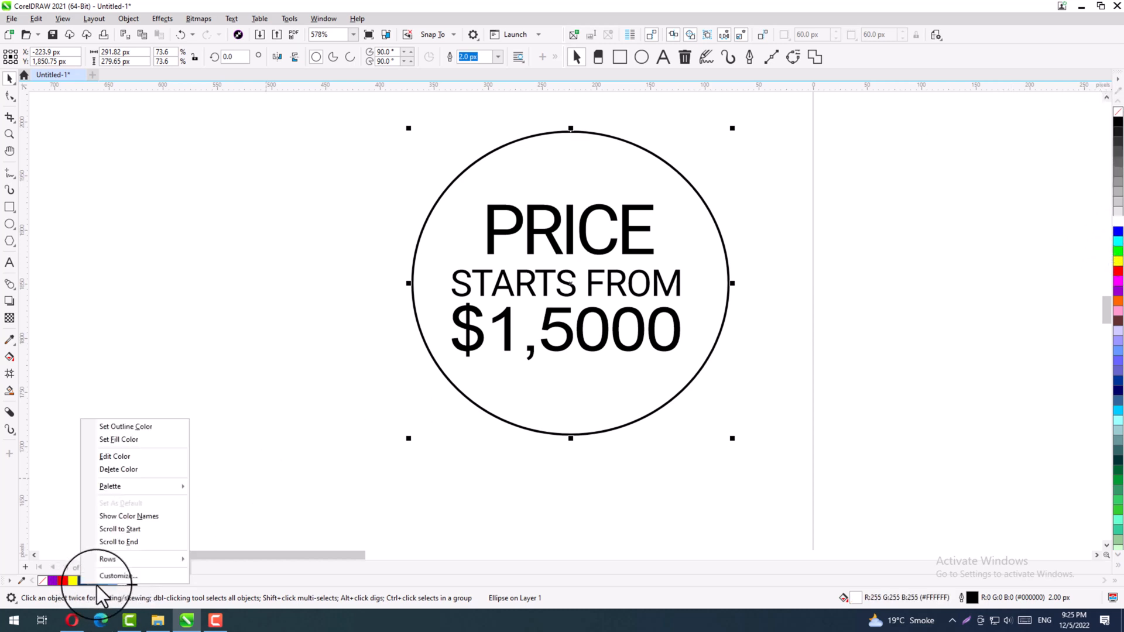
{"action": "left_click", "coordinate": [255, 539]}
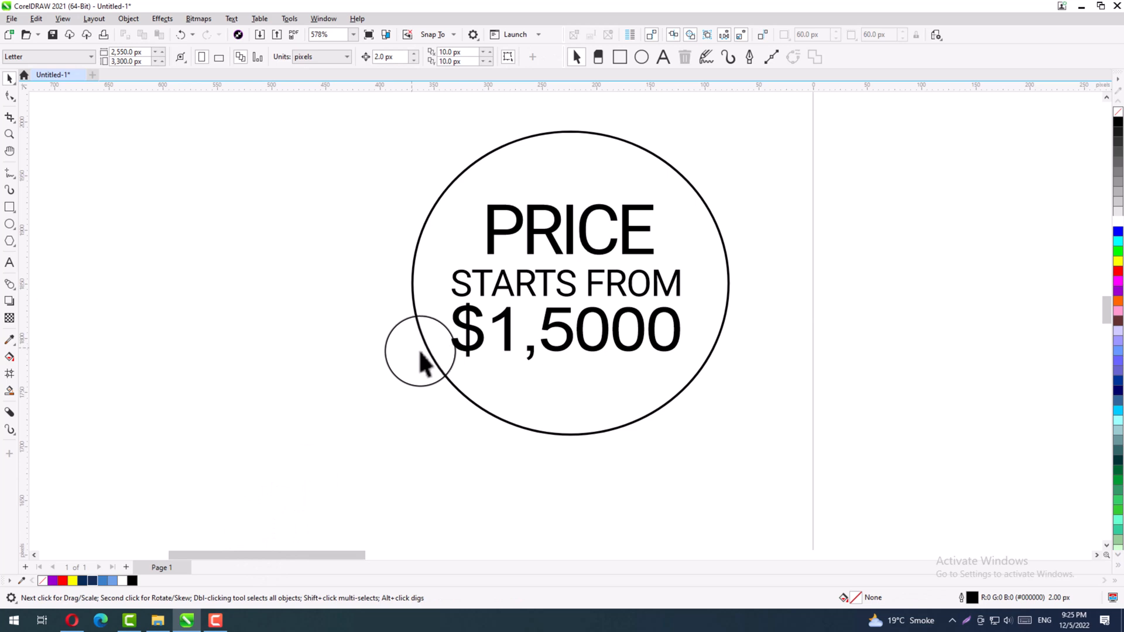
{"action": "left_click", "coordinate": [505, 178]}
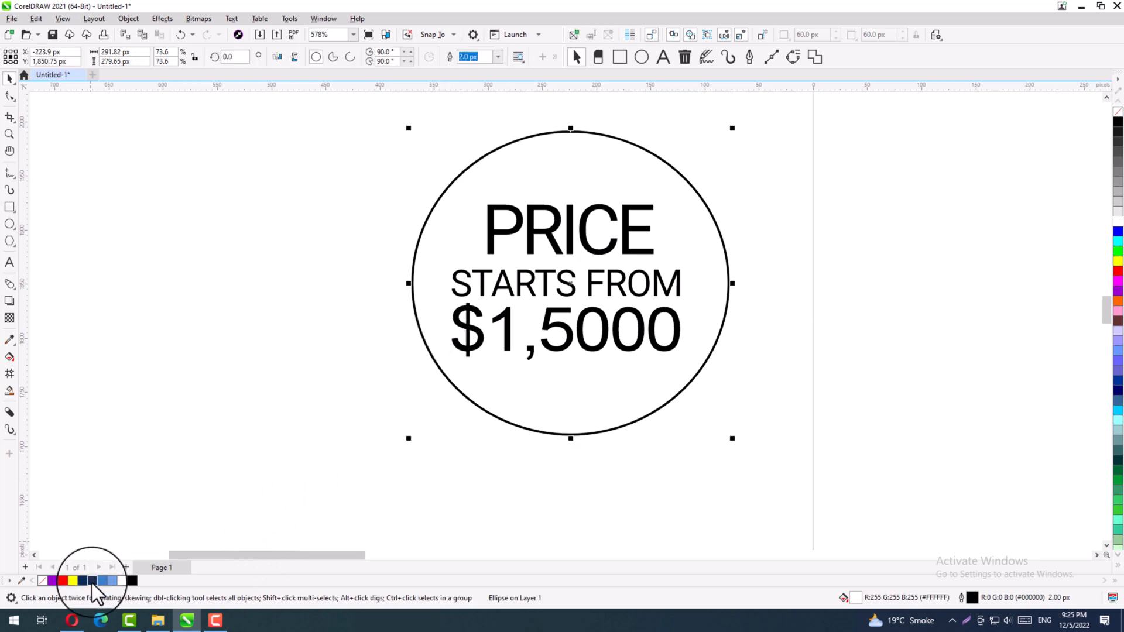
{"action": "left_click", "coordinate": [109, 582]}
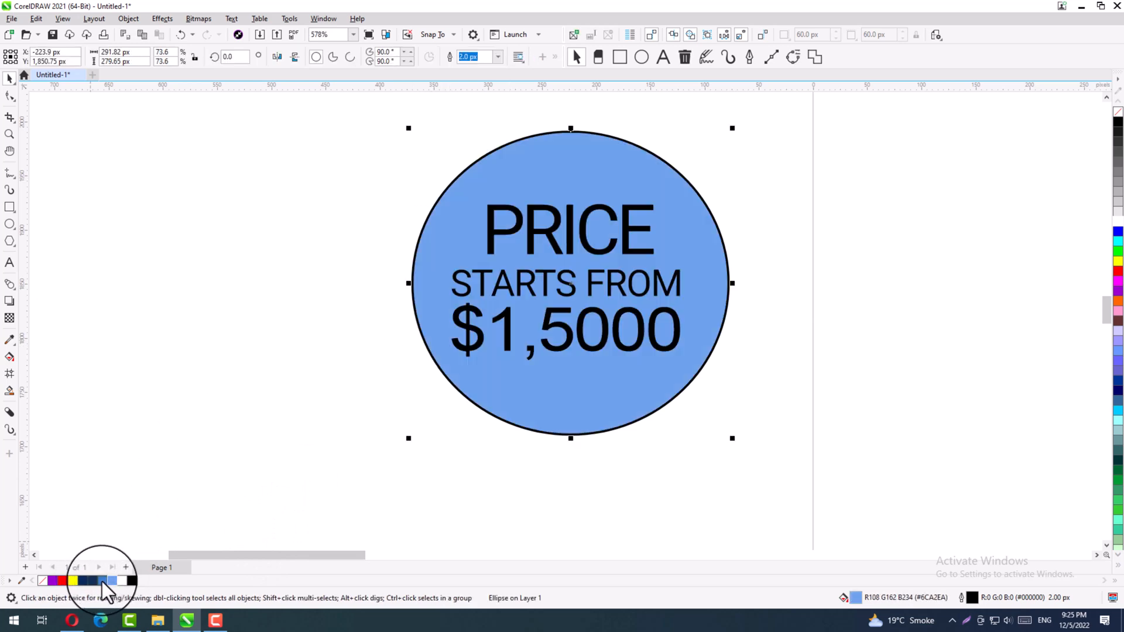
{"action": "left_click", "coordinate": [102, 581]}
Fill all three price text lines with white
{"action": "key", "text": "Escape"}
{"action": "left_click_drag", "start_coordinate": [350, 167], "coordinate": [760, 394]}
{"action": "left_click", "coordinate": [1119, 222]}
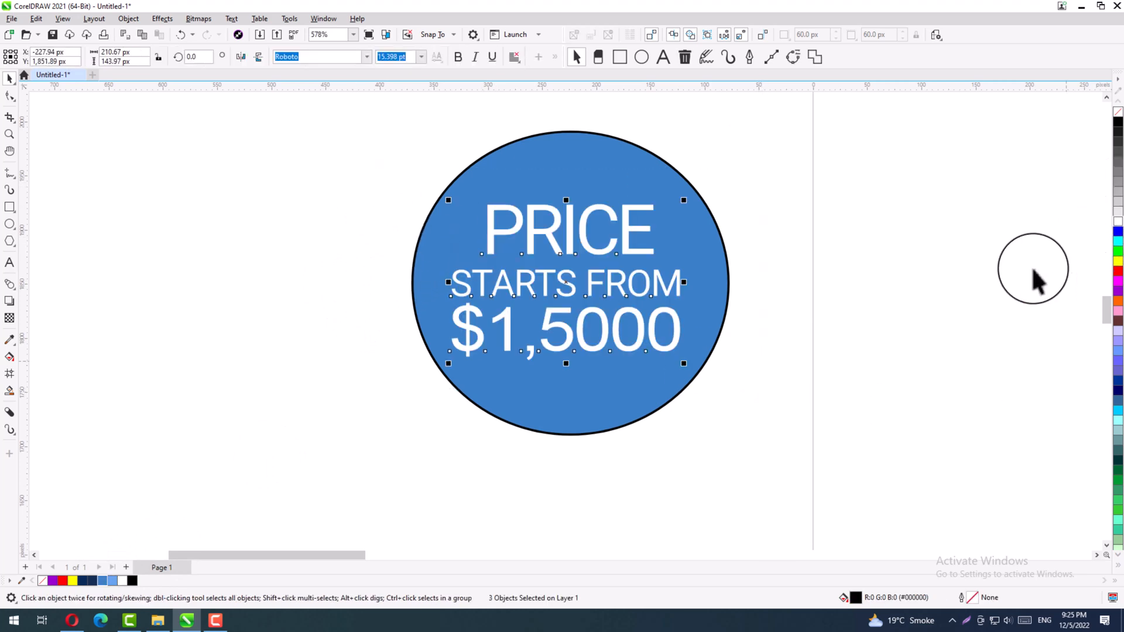
Fill the "$1,5000" price line with yellow
{"action": "left_click", "coordinate": [606, 341]}
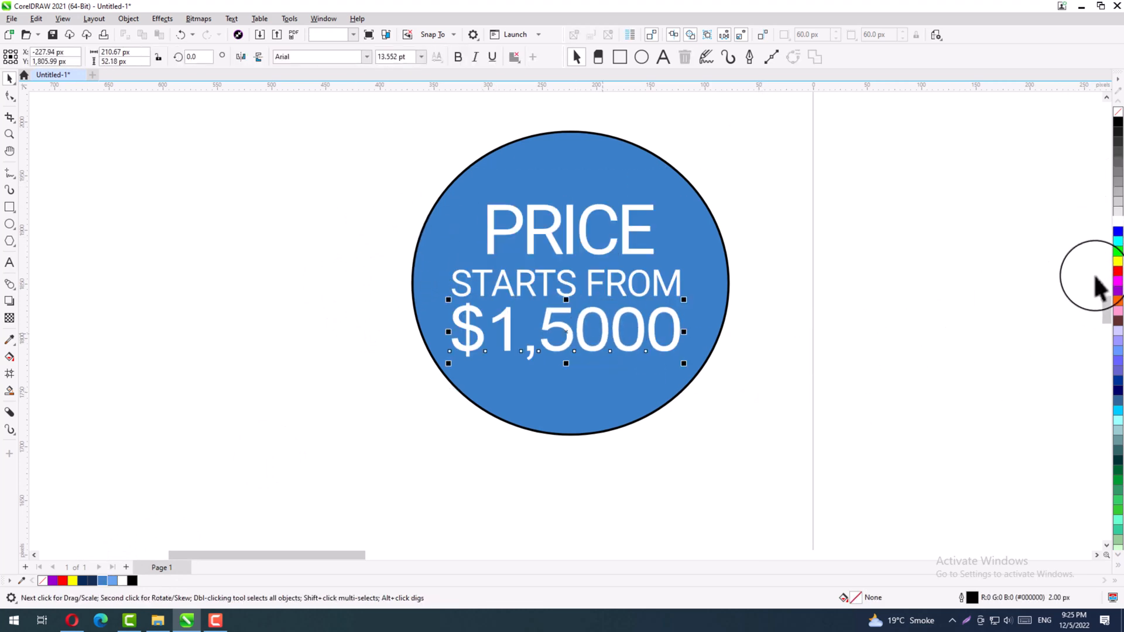
{"action": "left_click", "coordinate": [1118, 262]}
{"action": "left_click", "coordinate": [837, 246]}
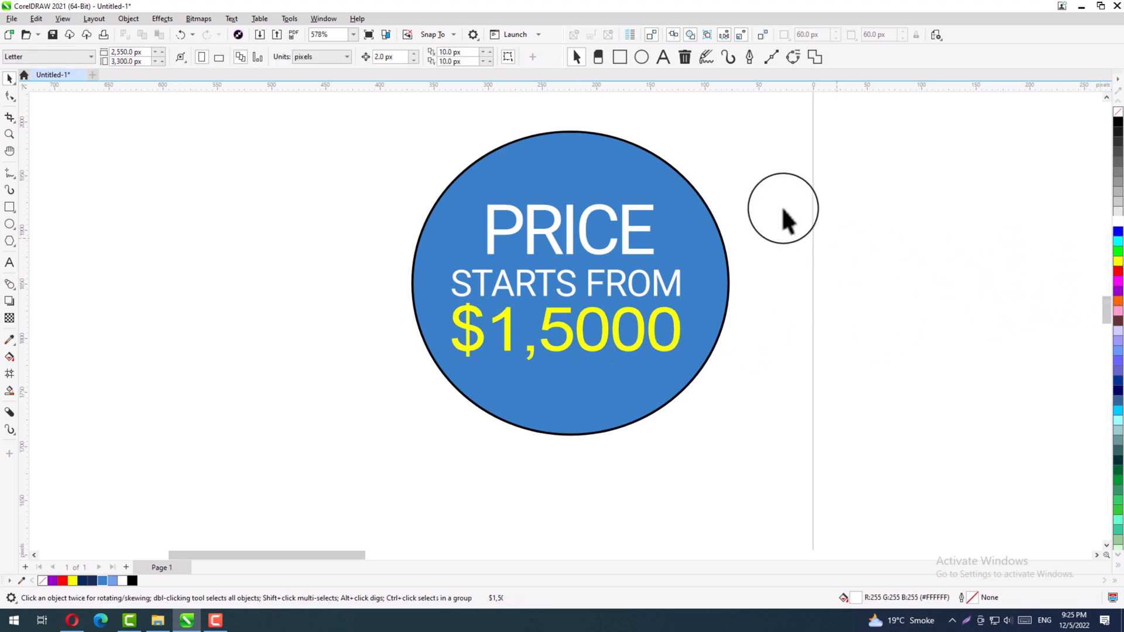
Shrink "PRICE" and move it with "STARTS FROM" higher in the circle as closely stacked lines
{"action": "left_click", "coordinate": [625, 249]}
{"action": "left_click_drag", "start_coordinate": [655, 258], "coordinate": [594, 224]}
{"action": "left_click", "coordinate": [590, 241], "text": "shift"}
Stretch "$1,5000" upward to about 71 px tall and widen it slightly on both sides
{"action": "left_click", "coordinate": [590, 316]}
{"action": "left_click", "coordinate": [590, 316]}
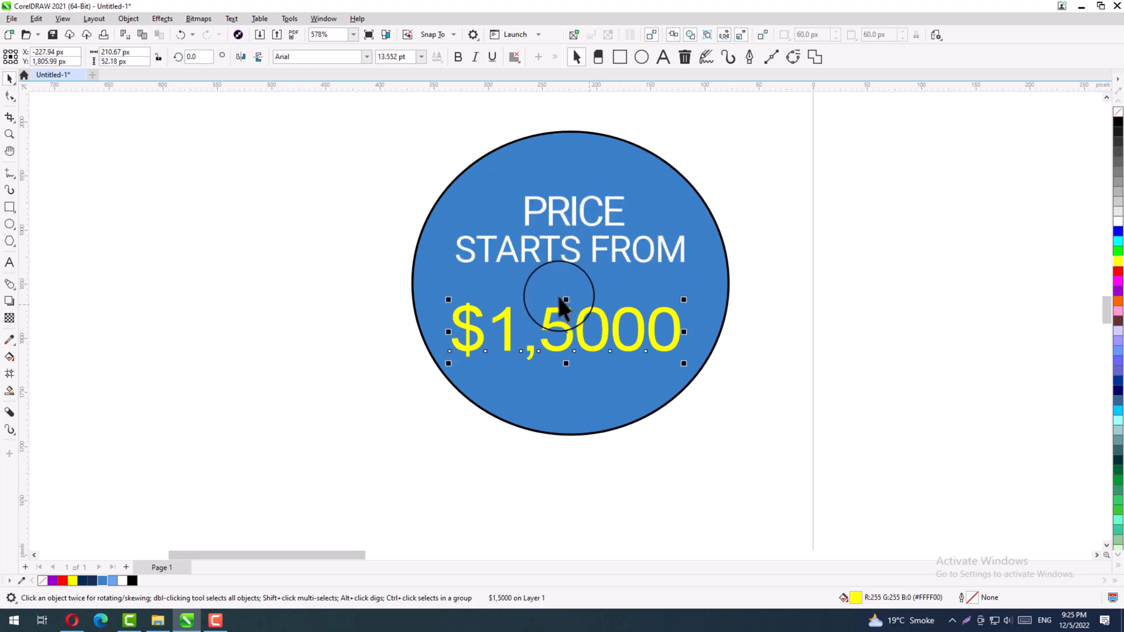
{"action": "left_click_drag", "start_coordinate": [565, 300], "coordinate": [563, 279]}
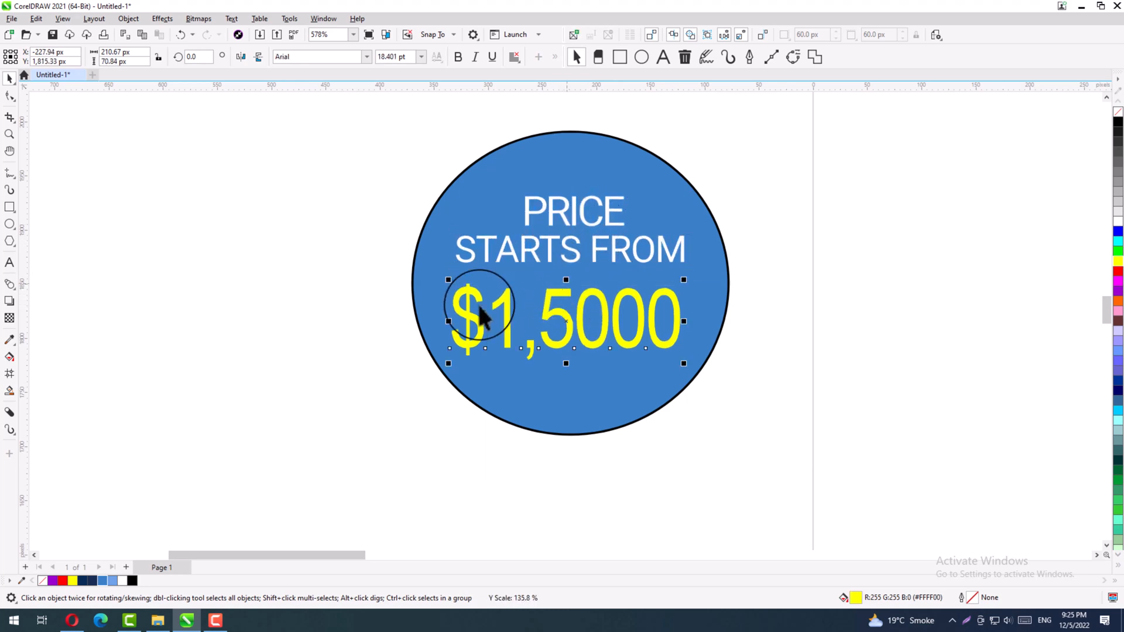
{"action": "left_click_drag", "start_coordinate": [452, 323], "coordinate": [446, 327]}
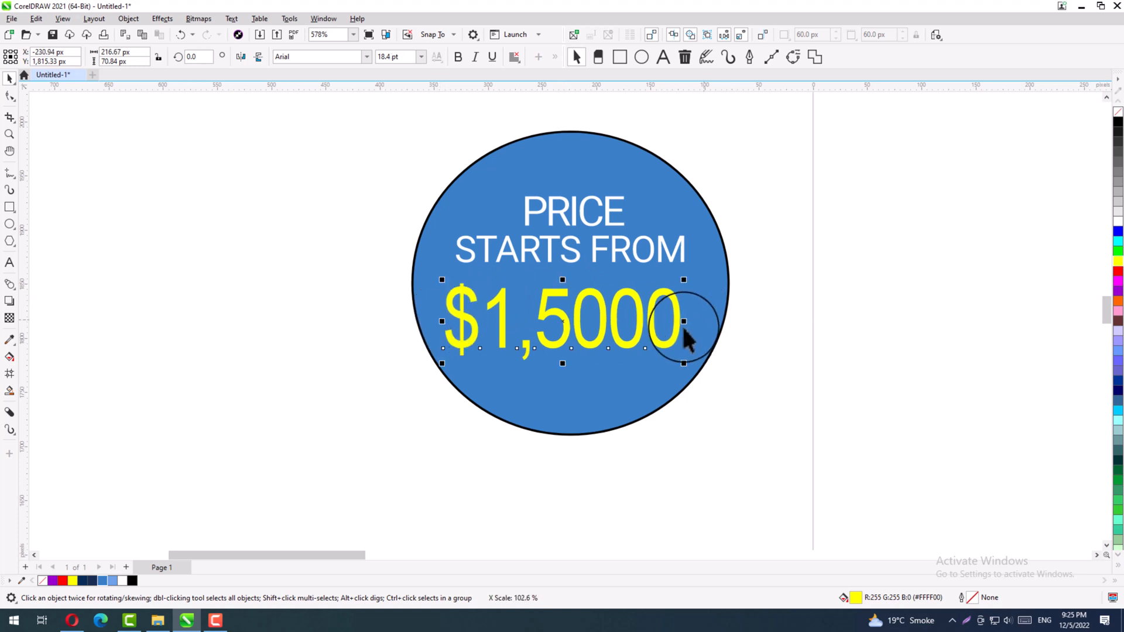
{"action": "left_click", "coordinate": [749, 375]}
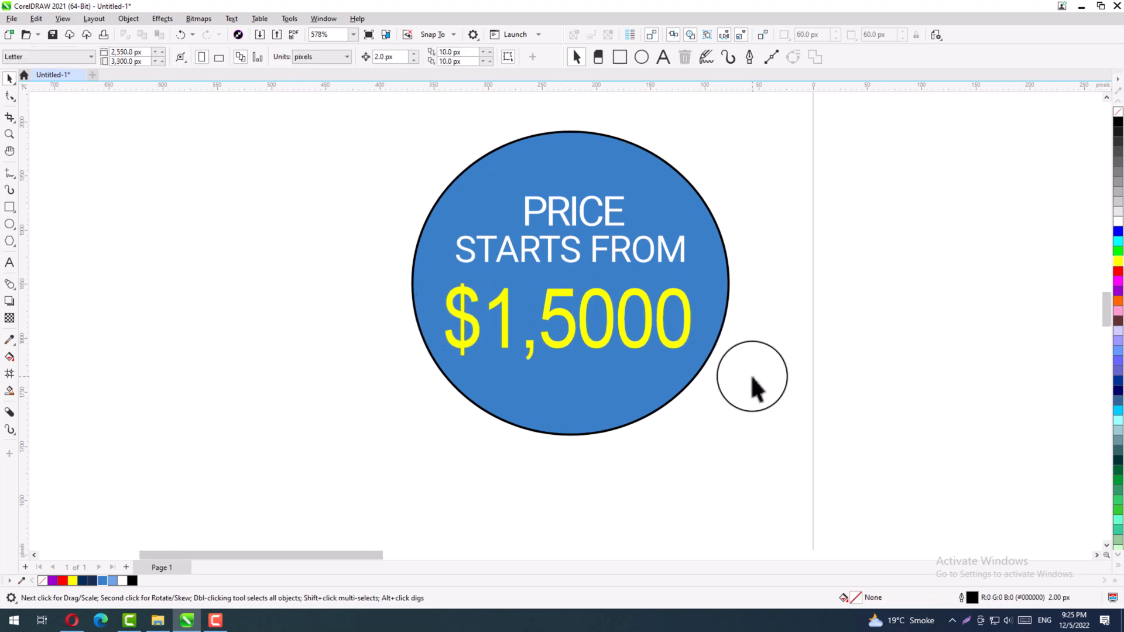
Move the circle and its three text lines onto the design, overlapping the house photo's left edge below the MS Care logo
{"action": "key", "text": "F4"}
{"action": "left_click_drag", "start_coordinate": [157, 204], "coordinate": [406, 447]}
{"action": "left_click_drag", "start_coordinate": [225, 281], "coordinate": [652, 236]}
{"action": "left_click", "coordinate": [451, 235]}
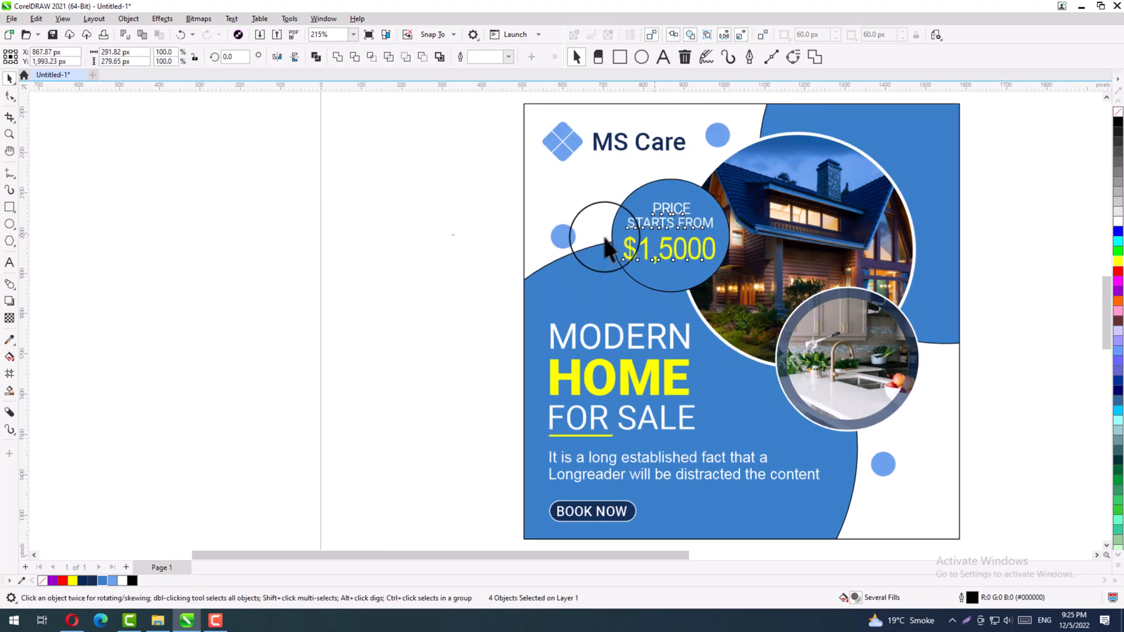
Give the price badge circle a white outline 5 px wide
{"action": "left_click", "coordinate": [630, 192]}
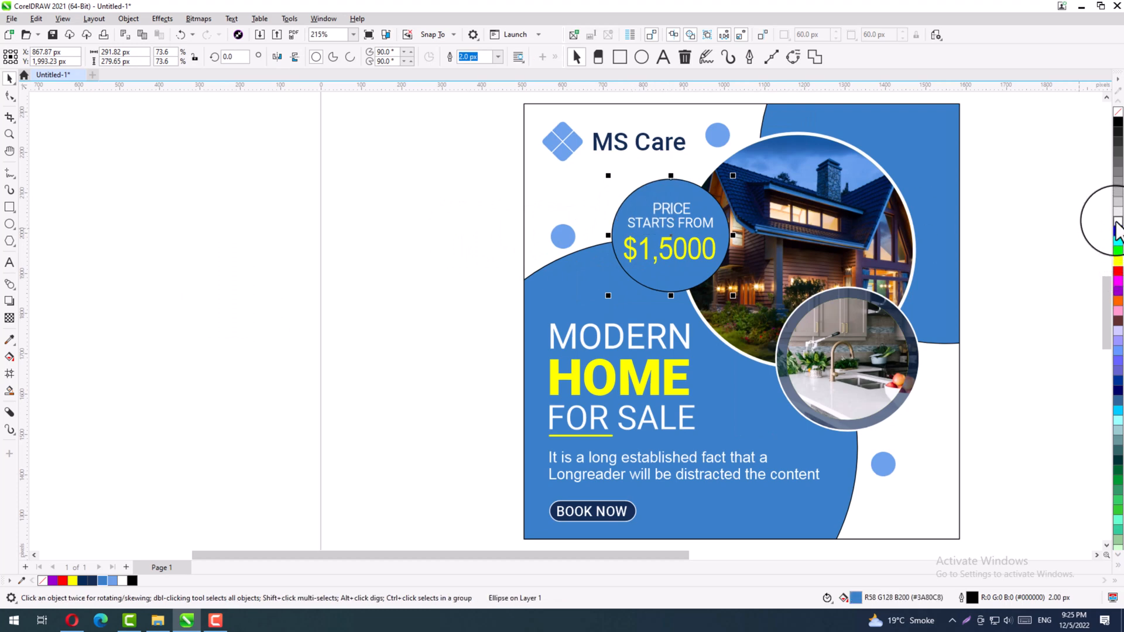
{"action": "right_click", "coordinate": [1118, 225]}
{"action": "left_click", "coordinate": [1093, 215]}
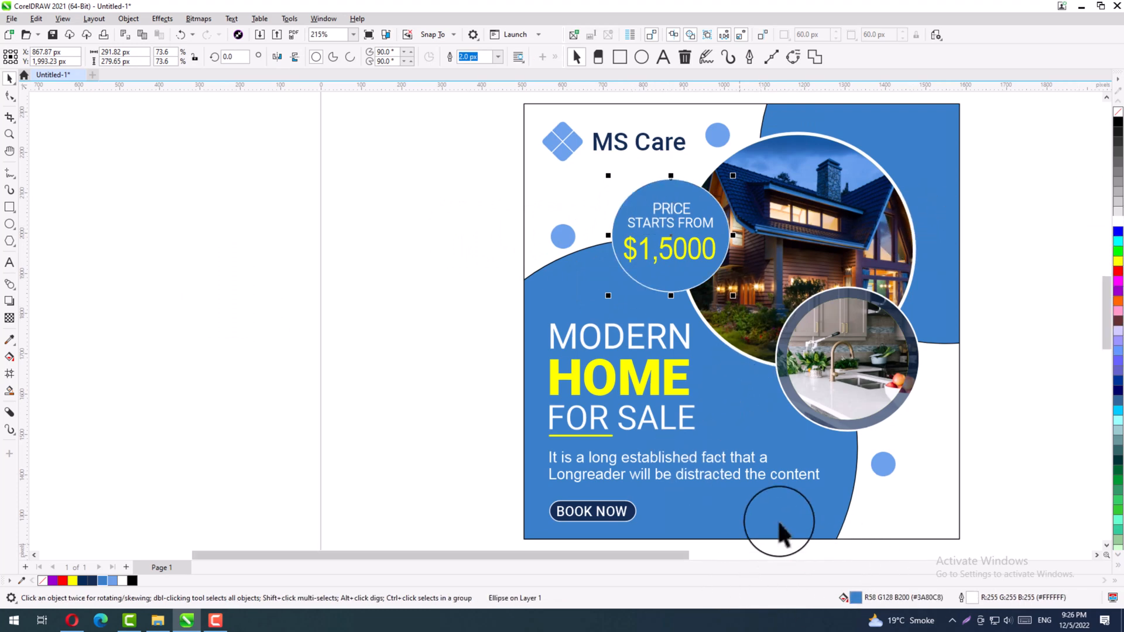
{"action": "key", "text": "F12"}
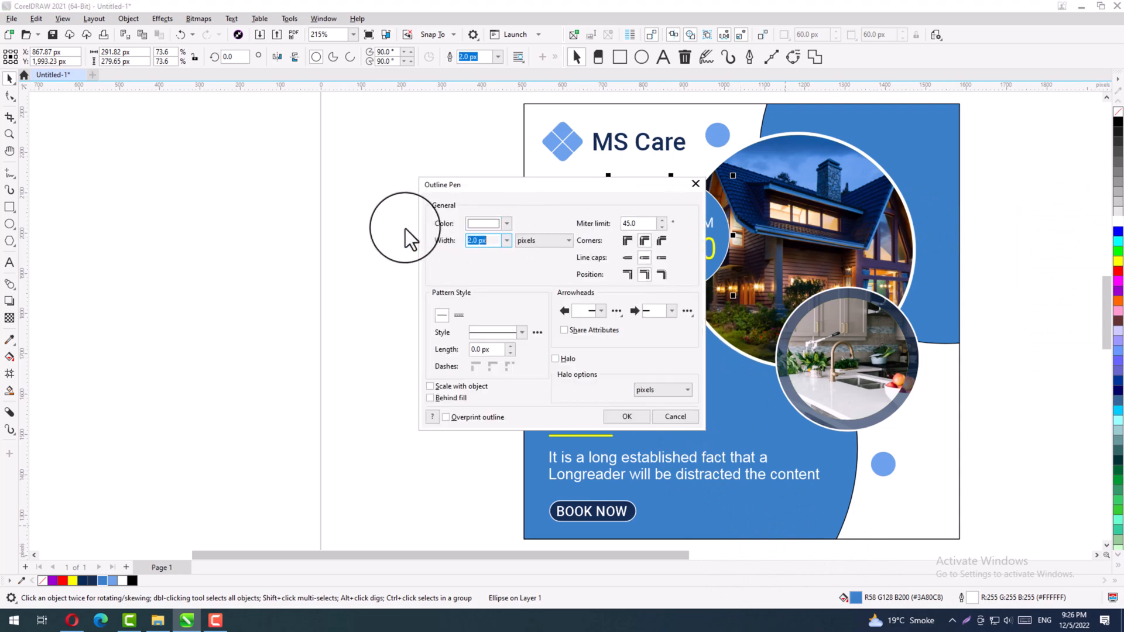
{"action": "left_click", "coordinate": [506, 241]}
{"action": "left_click", "coordinate": [489, 322]}
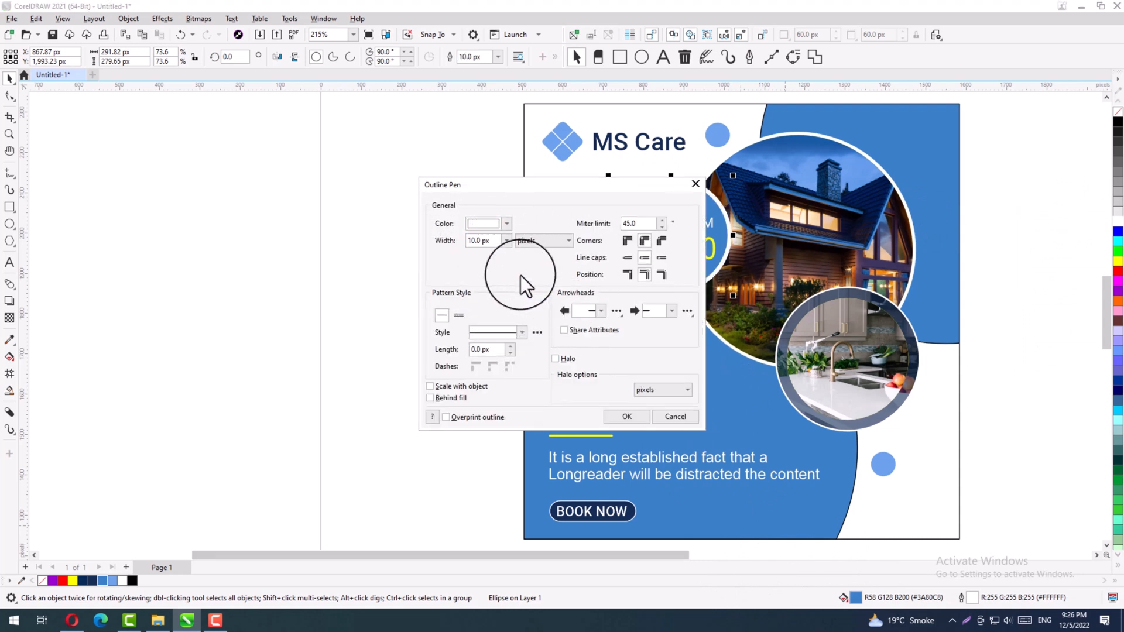
{"action": "left_click", "coordinate": [507, 240]}
{"action": "left_click", "coordinate": [482, 305]}
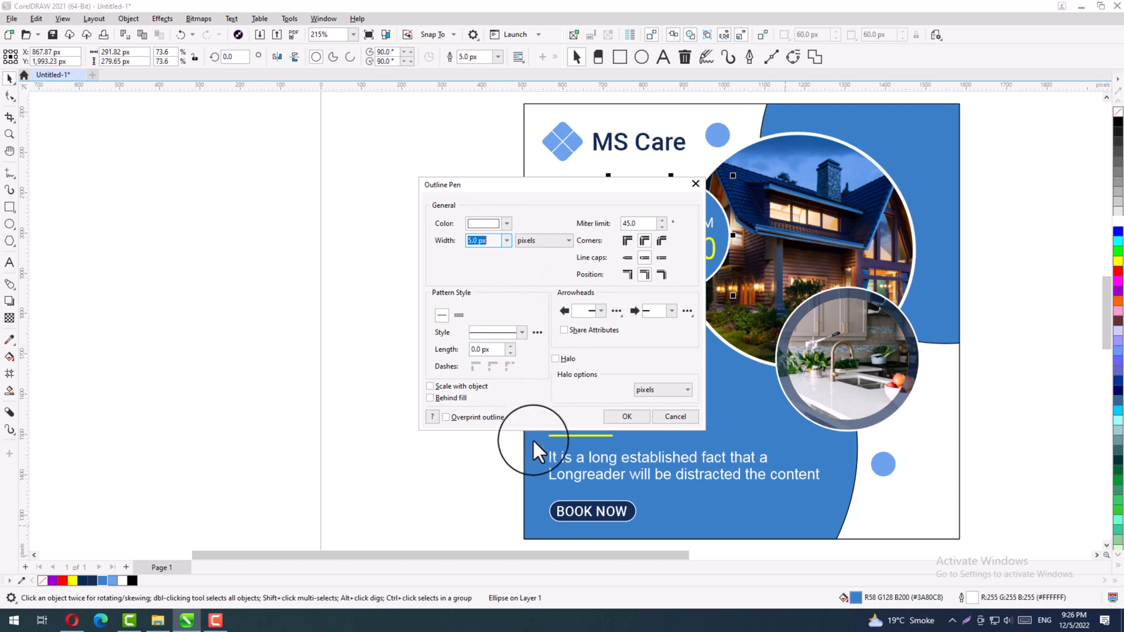
{"action": "left_click", "coordinate": [627, 416]}
Fill the price badge circle with dark navy blue
{"action": "left_click", "coordinate": [642, 283]}
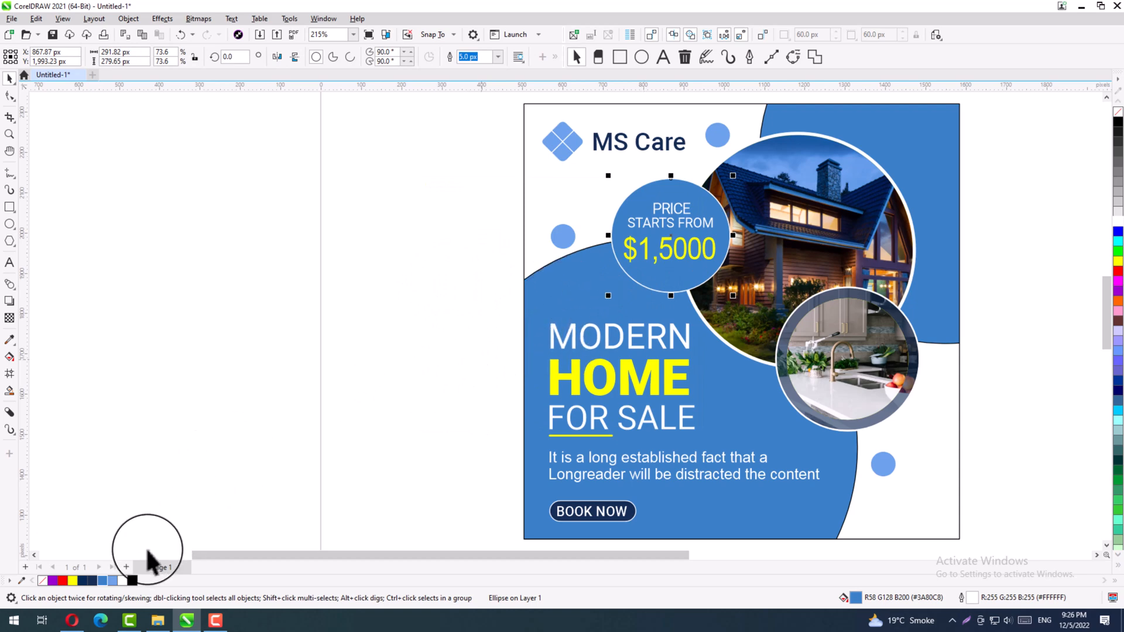
{"action": "left_click", "coordinate": [92, 581]}
{"action": "left_click", "coordinate": [226, 442]}
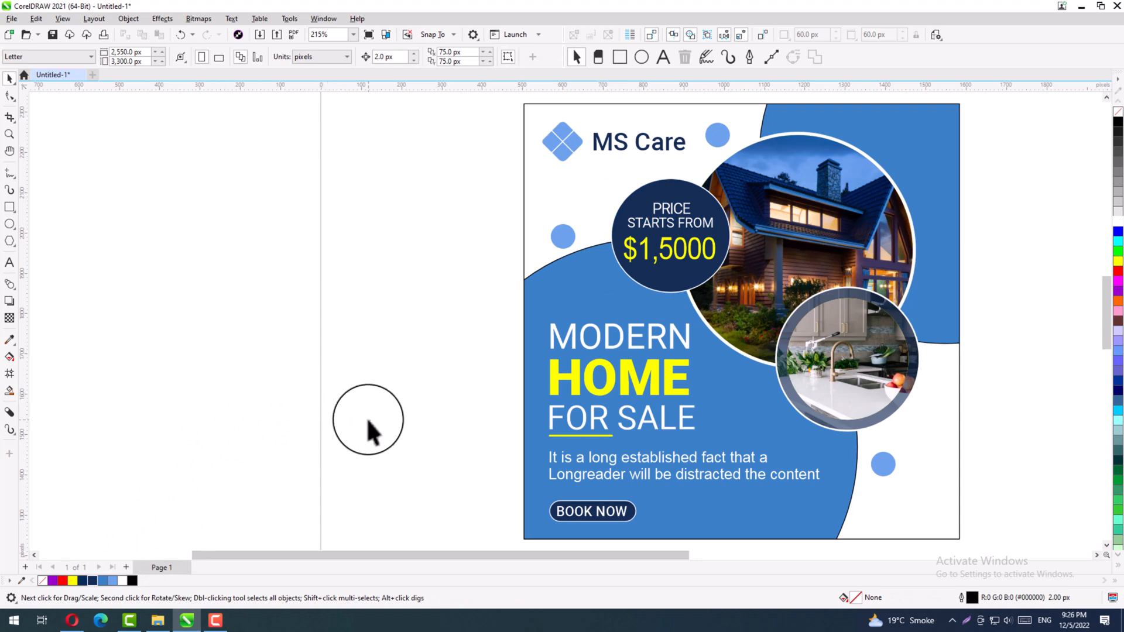
Remove the outline from the large blue circle behind the headline inside the clipped frame
{"action": "left_click", "coordinate": [555, 280], "text": "ctrl"}
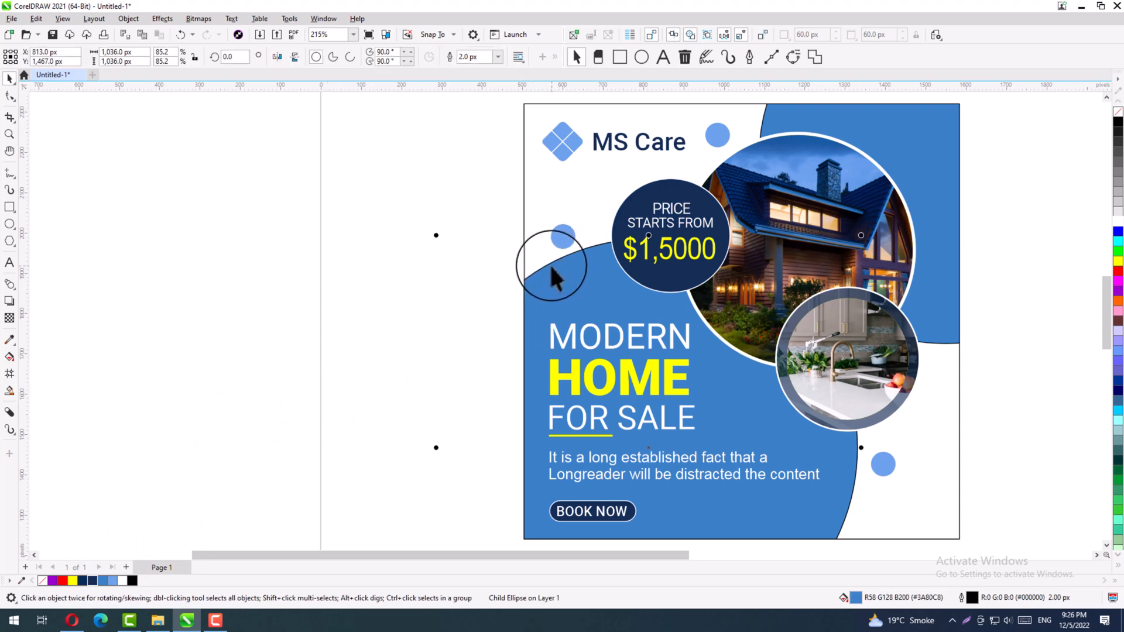
{"action": "right_click", "coordinate": [42, 582]}
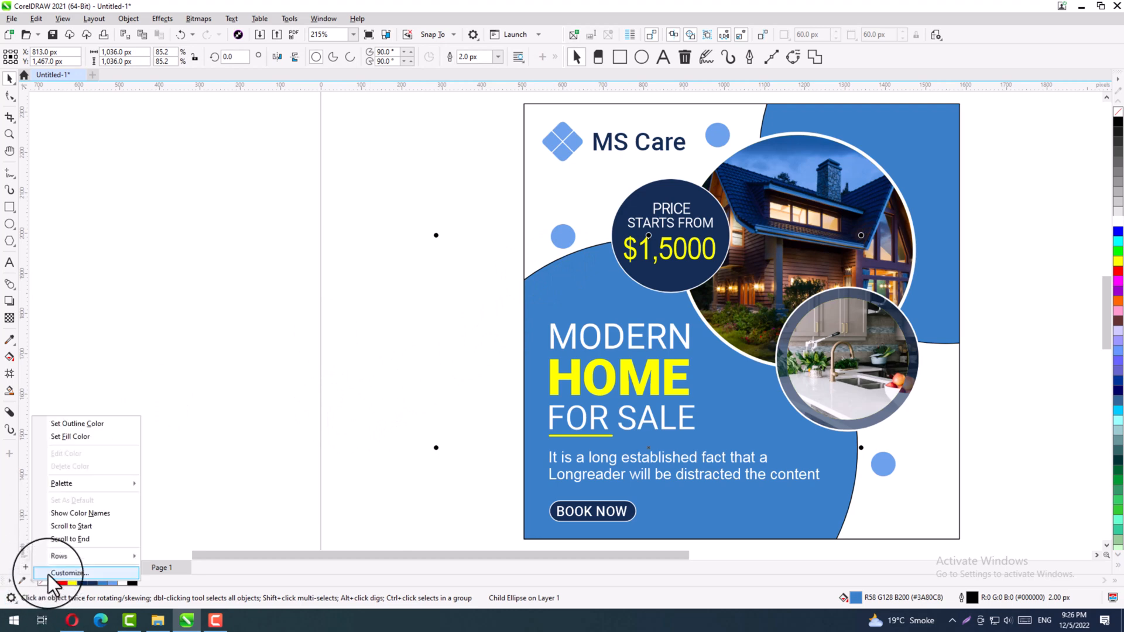
{"action": "left_click", "coordinate": [85, 425]}
Remove the outline from the large blue circle behind the house photo in the frame's upper-right corner
{"action": "left_click", "coordinate": [778, 113]}
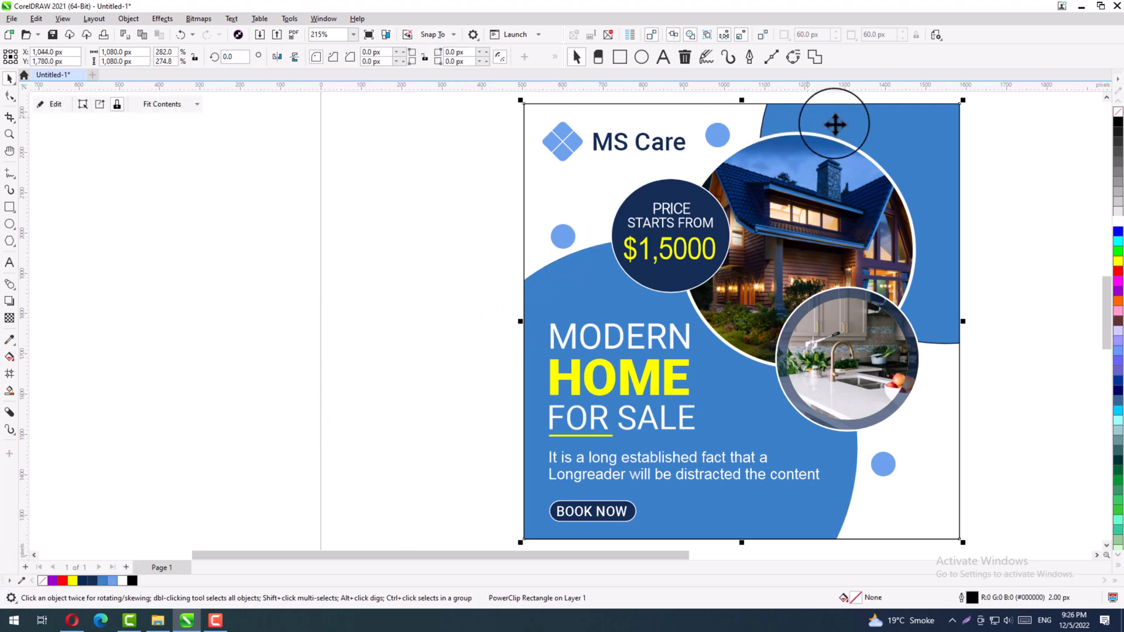
{"action": "left_click", "coordinate": [767, 123], "text": "ctrl"}
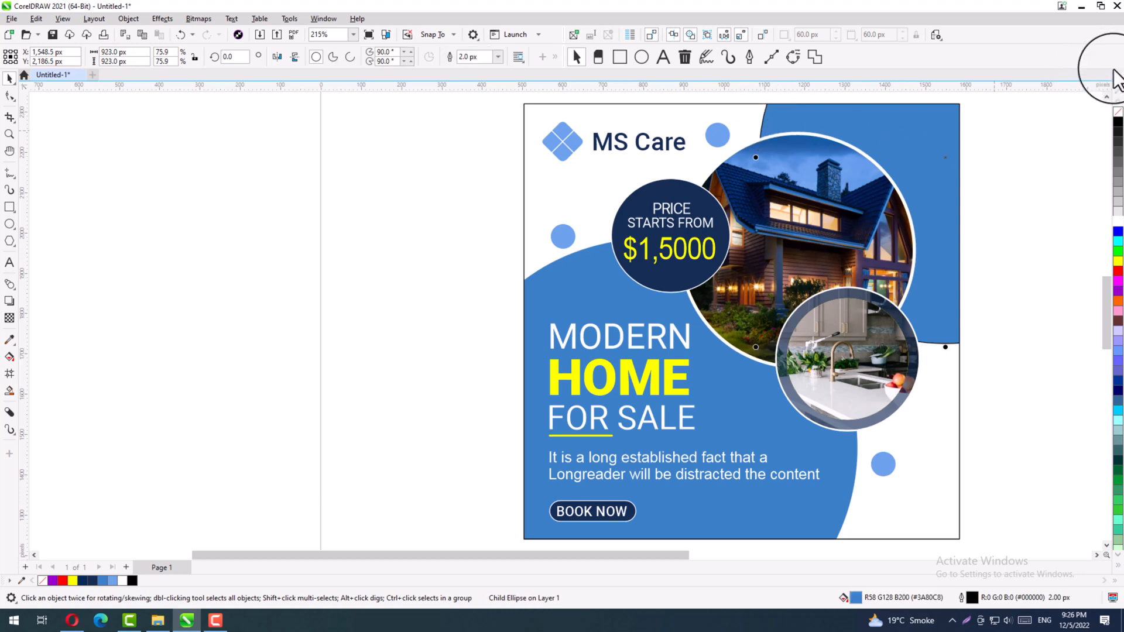
{"action": "right_click", "coordinate": [1118, 117]}
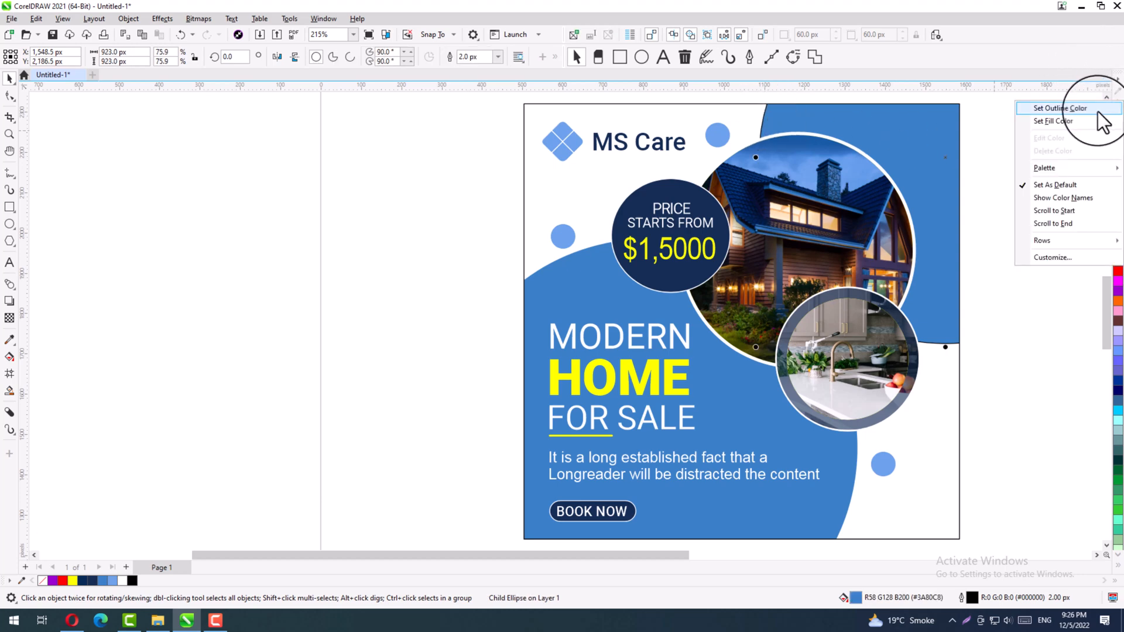
{"action": "left_click", "coordinate": [1089, 116]}
{"action": "key", "text": "Escape"}
Change the outline color of the square design frame to dark navy blue
{"action": "left_click", "coordinate": [533, 106]}
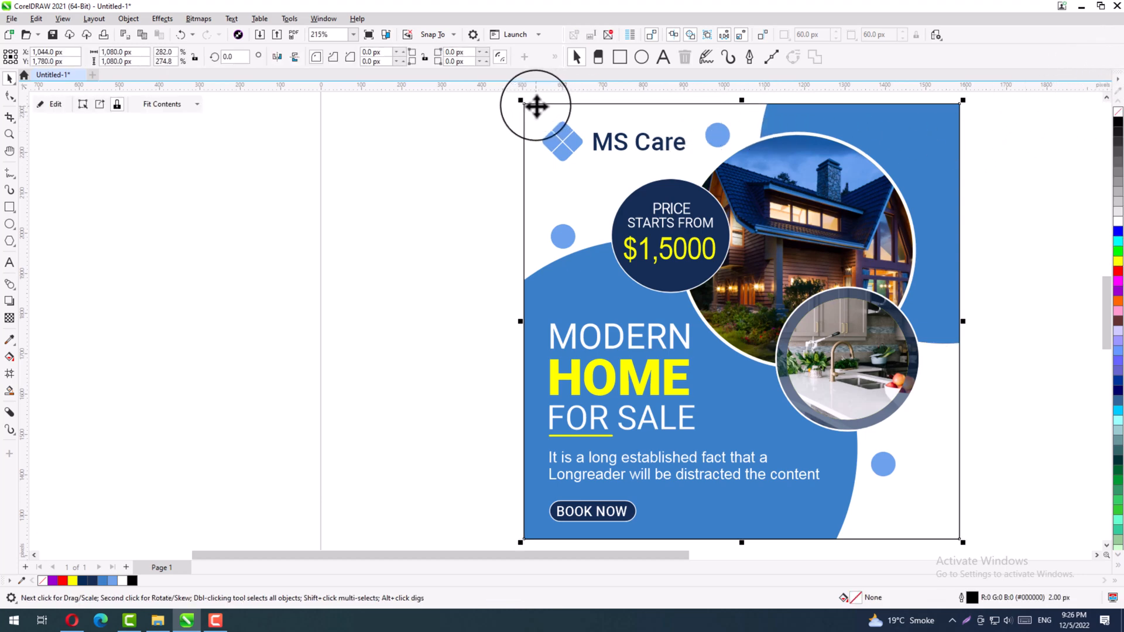
{"action": "right_click", "coordinate": [63, 583]}
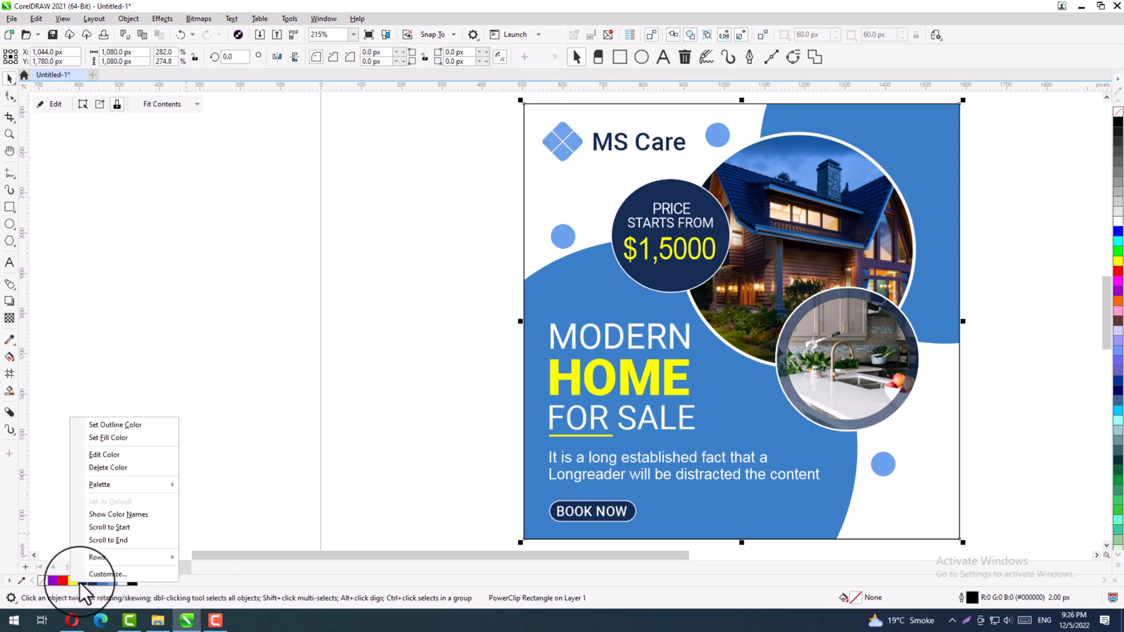
{"action": "left_click", "coordinate": [101, 430]}
{"action": "left_click", "coordinate": [266, 381]}
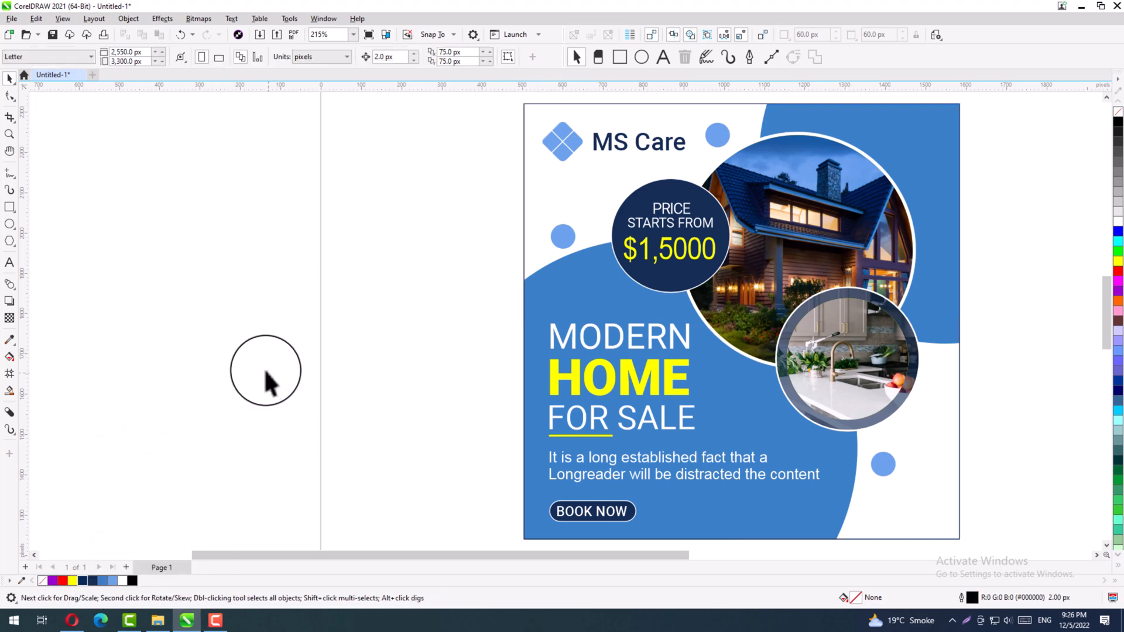
Select the whole design and set up its export in JPG - JPEG Bitmaps format
{"action": "scroll", "coordinate": [271, 381], "scroll_direction": "down", "scroll_amount": 1}
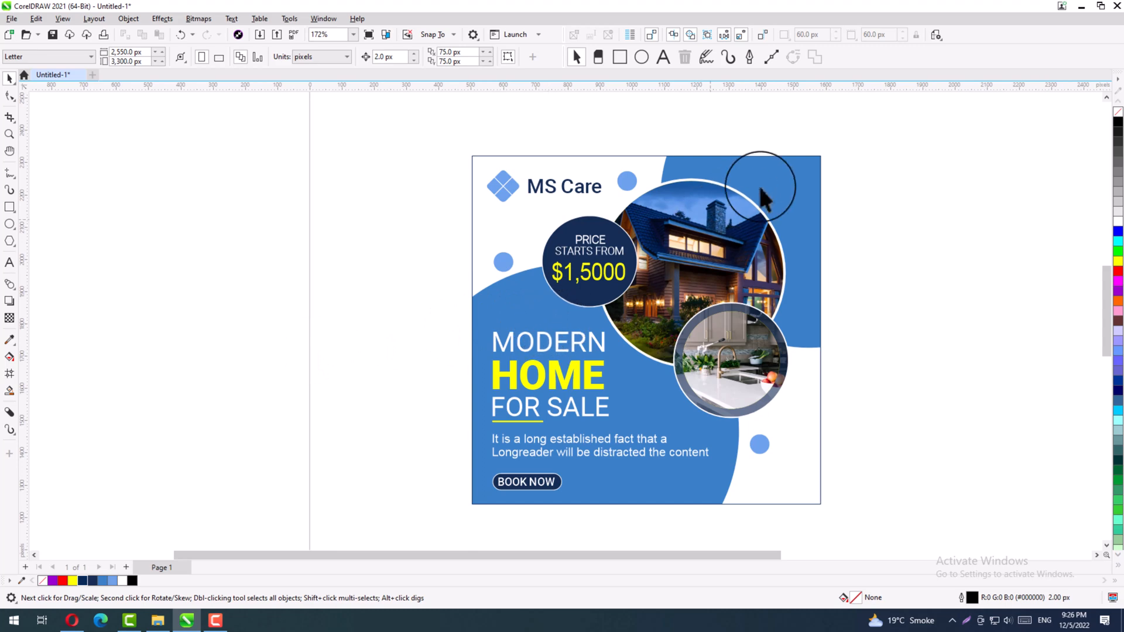
{"action": "left_click_drag", "start_coordinate": [859, 109], "coordinate": [407, 519]}
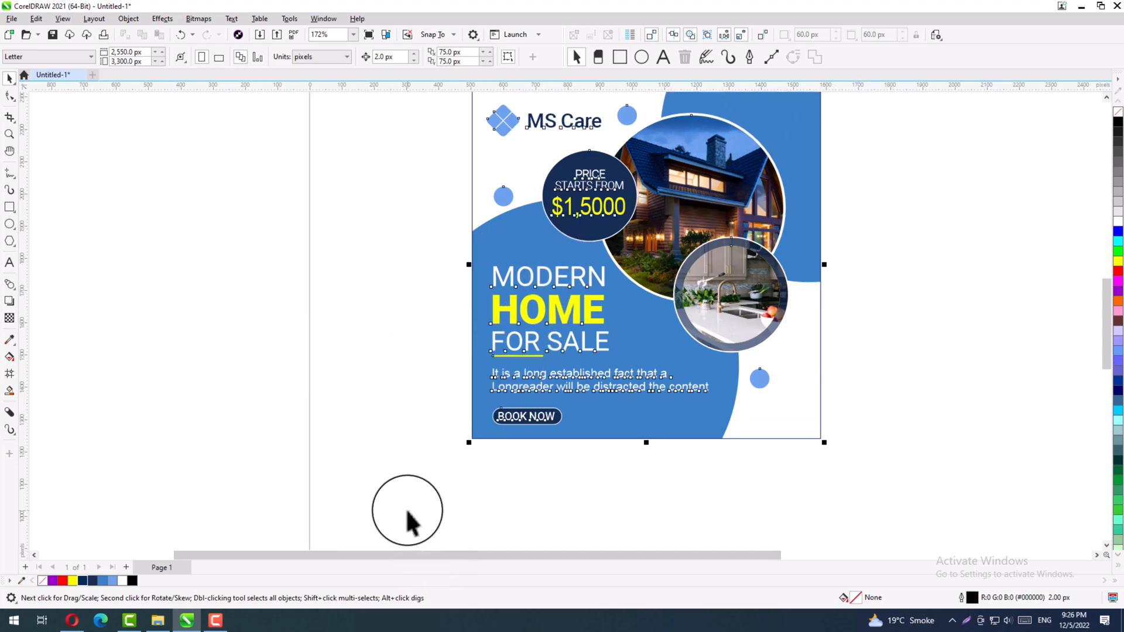
{"action": "left_click", "coordinate": [11, 20]}
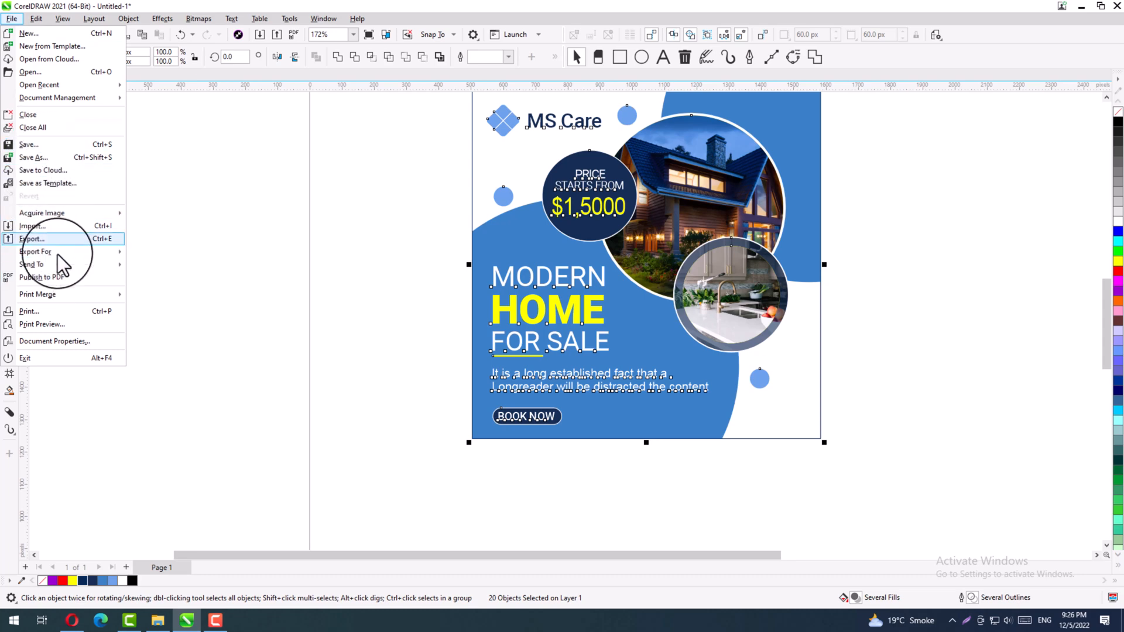
{"action": "left_click", "coordinate": [61, 238]}
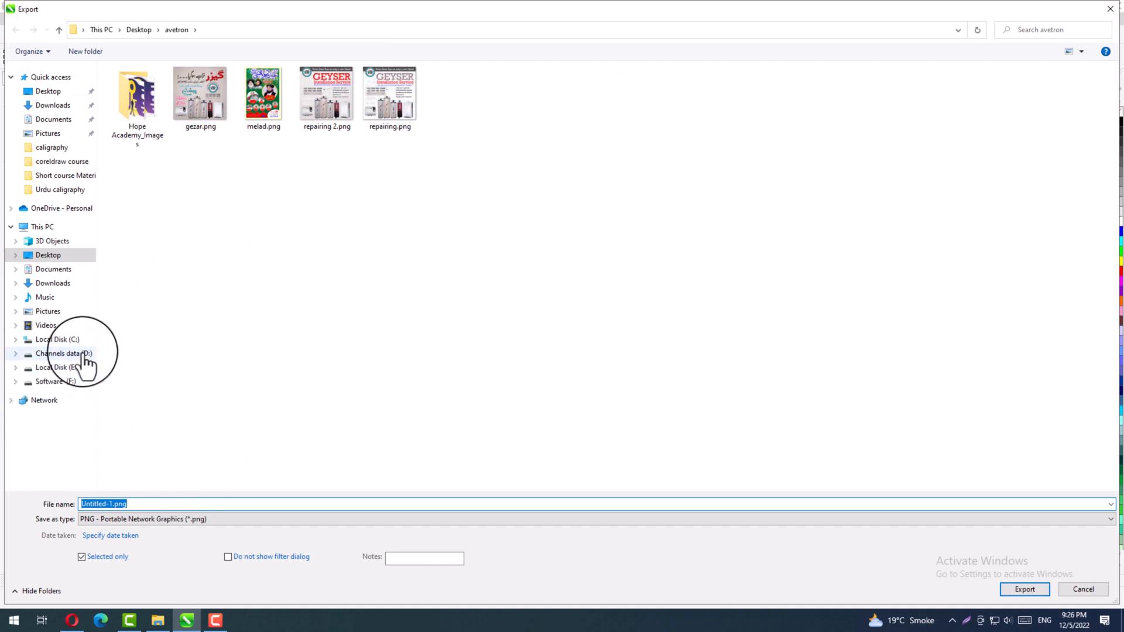
{"action": "left_click", "coordinate": [96, 521]}
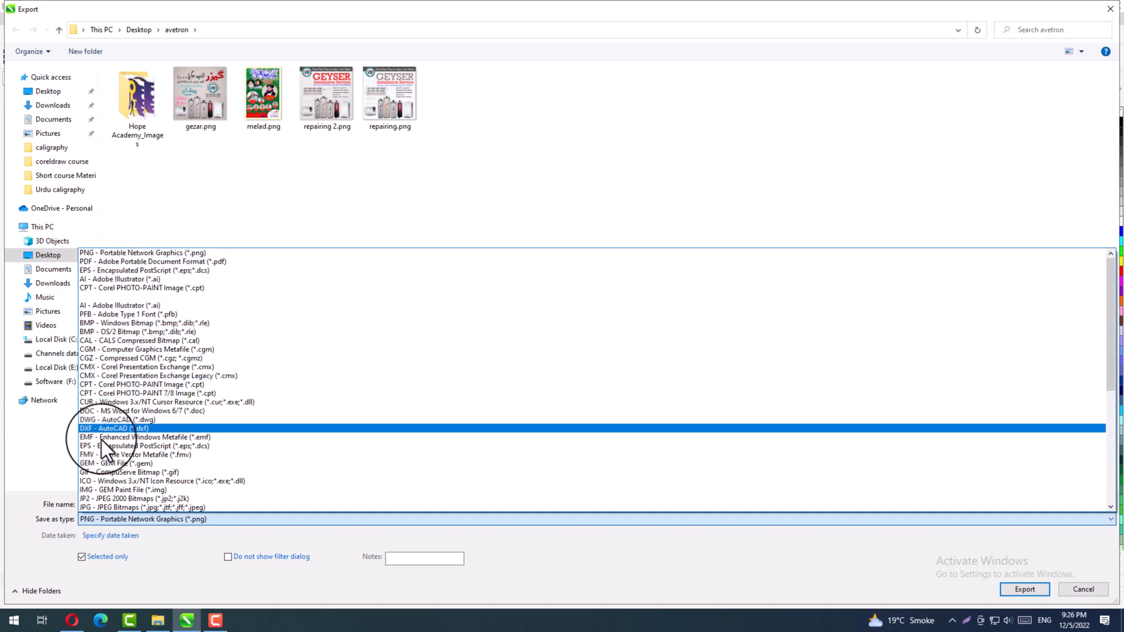
{"action": "left_click", "coordinate": [91, 508]}
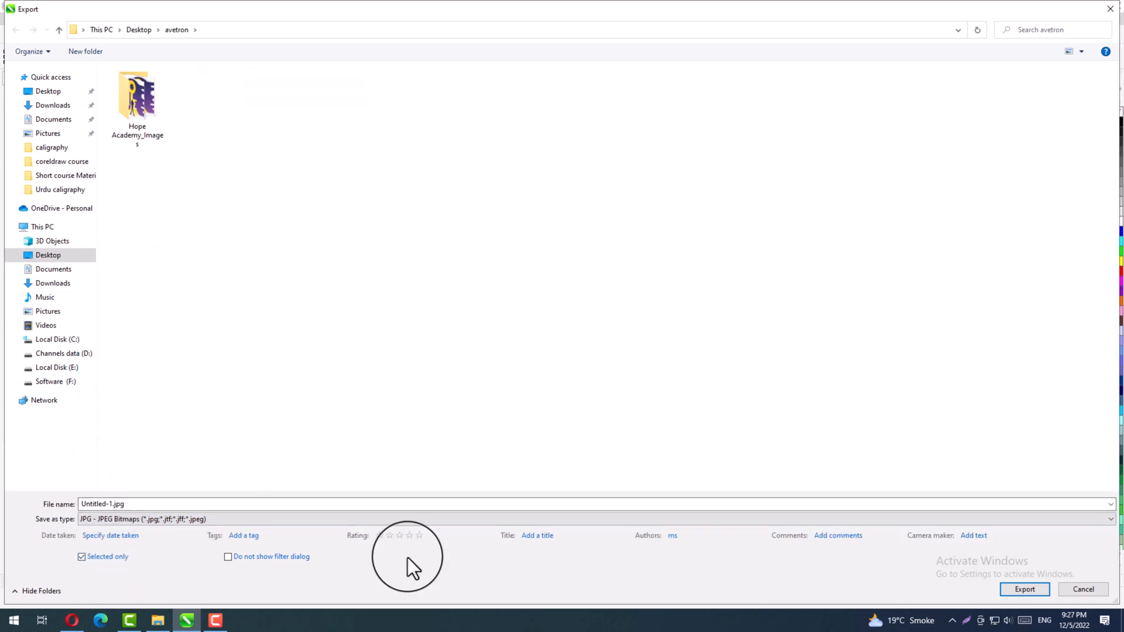
Export the selected design as Untitled-1.jpg with the High quality JPEG preset in RGB color
{"action": "left_click", "coordinate": [1031, 594]}
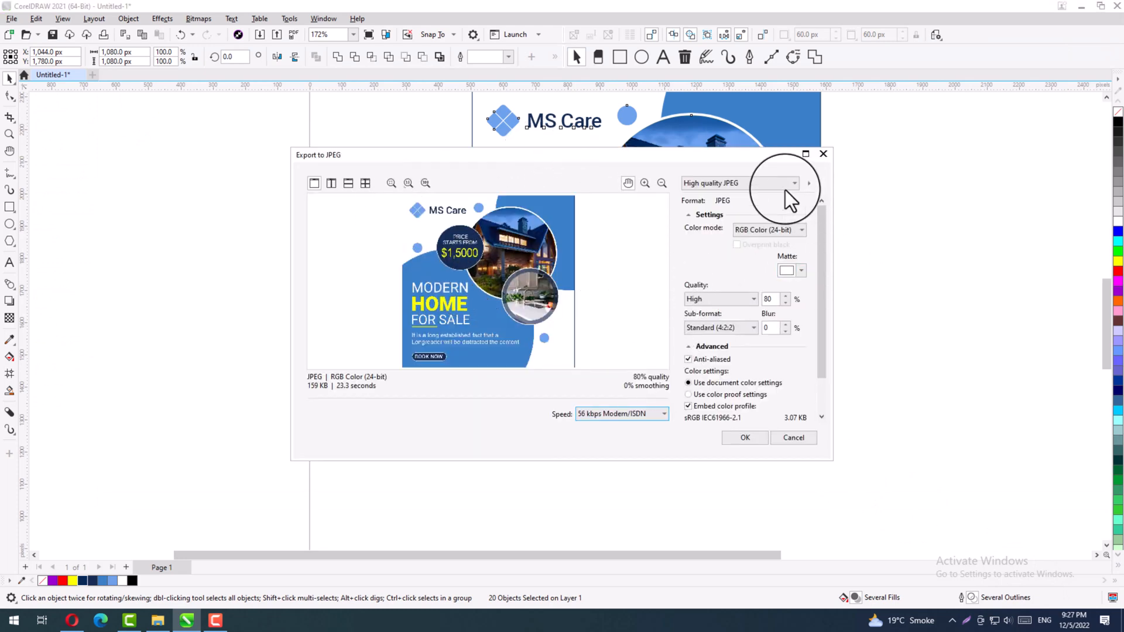
{"action": "left_click", "coordinate": [745, 438]}
{"action": "left_click", "coordinate": [380, 346]}
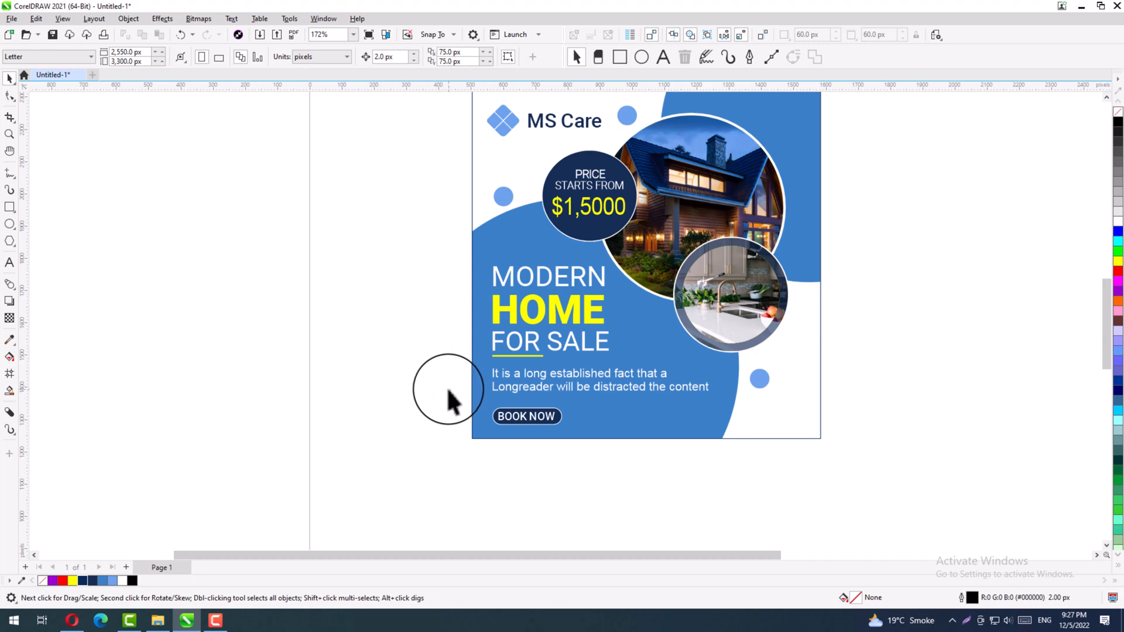
{"action": "scroll", "coordinate": [448, 400], "scroll_direction": "up", "scroll_amount": 1}
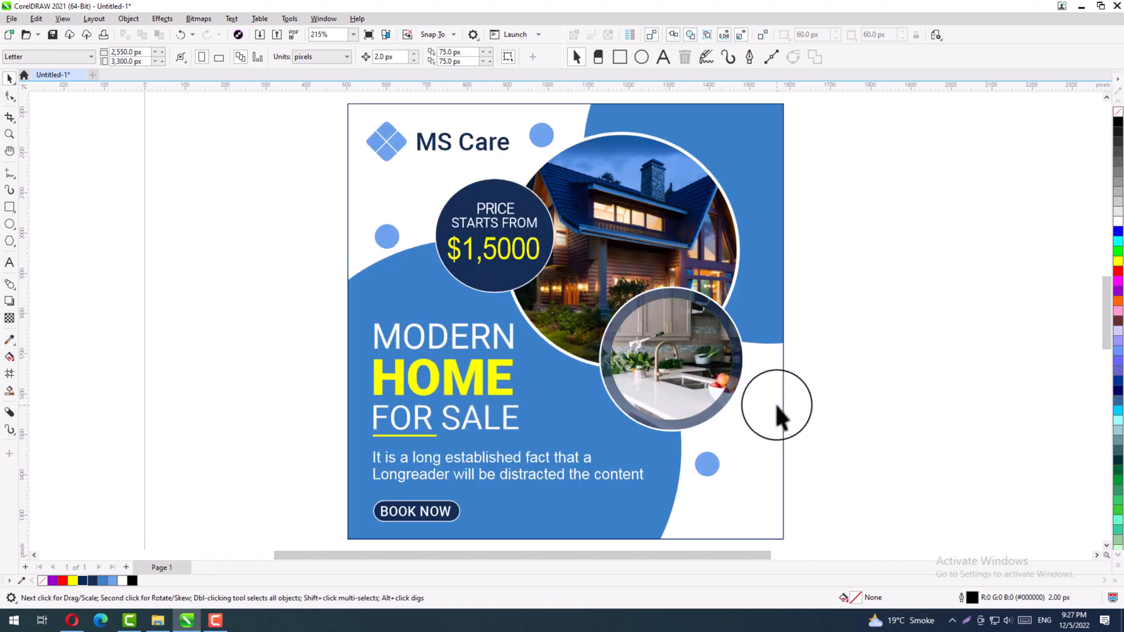